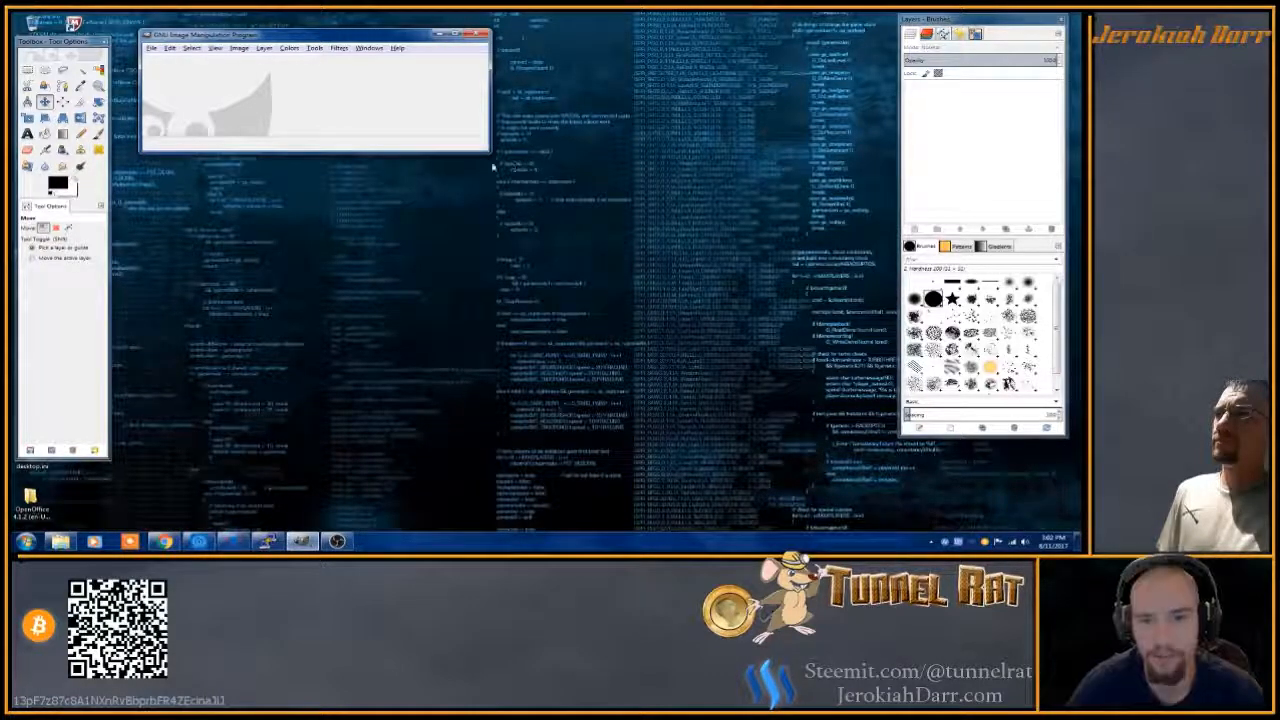
# - Create a new 468 × 60 px image filled with Transparency
pyautogui.moveTo(494, 162); pyautogui.dragTo(597, 197)
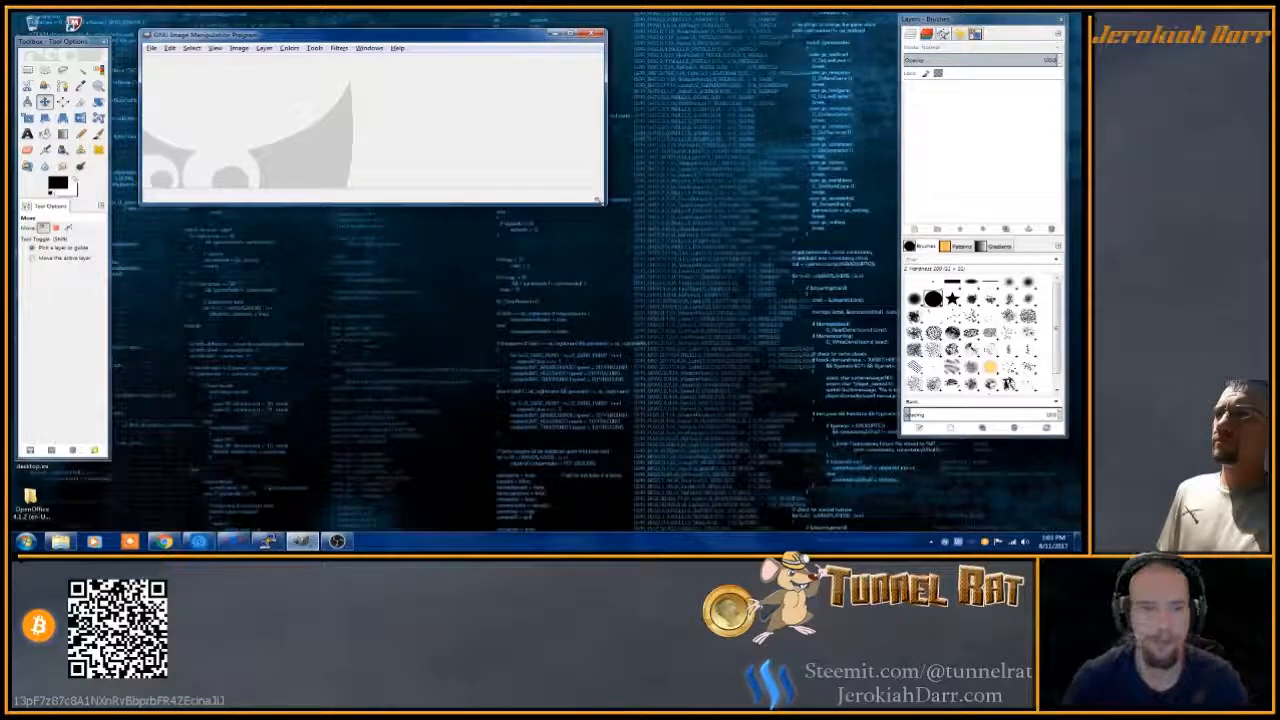
pyautogui.click(152, 48)
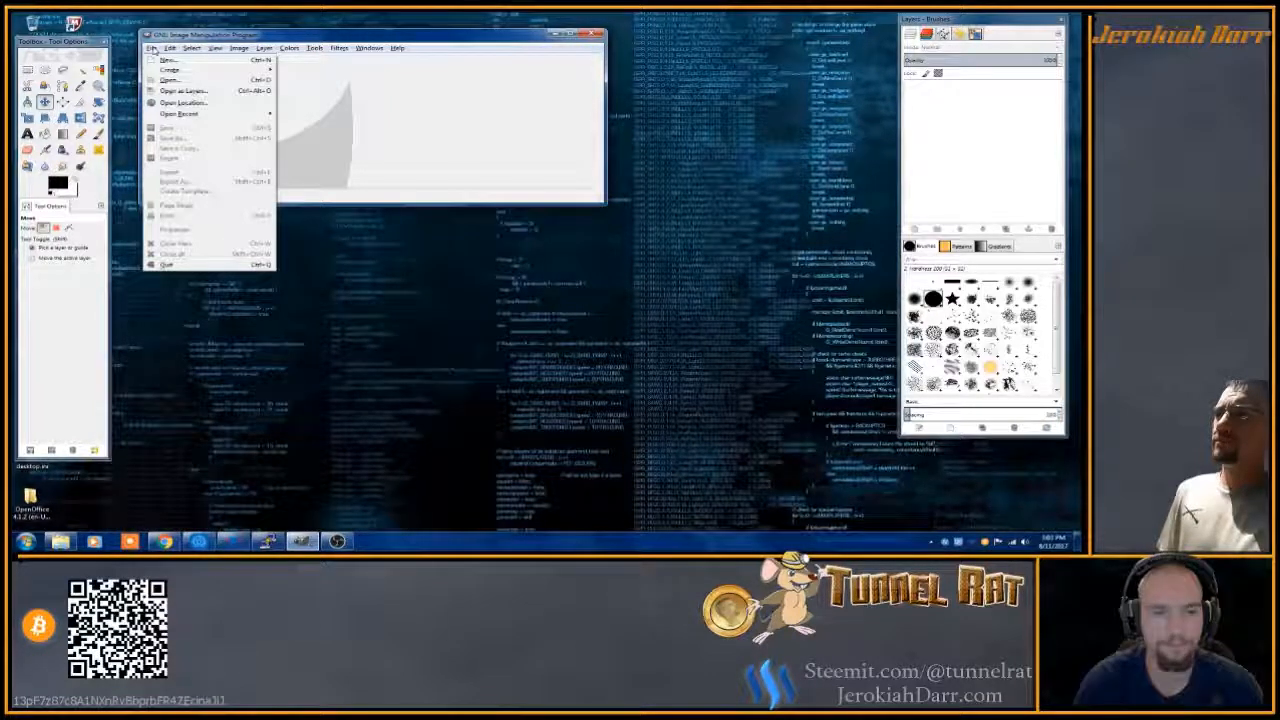
pyautogui.click(165, 60)
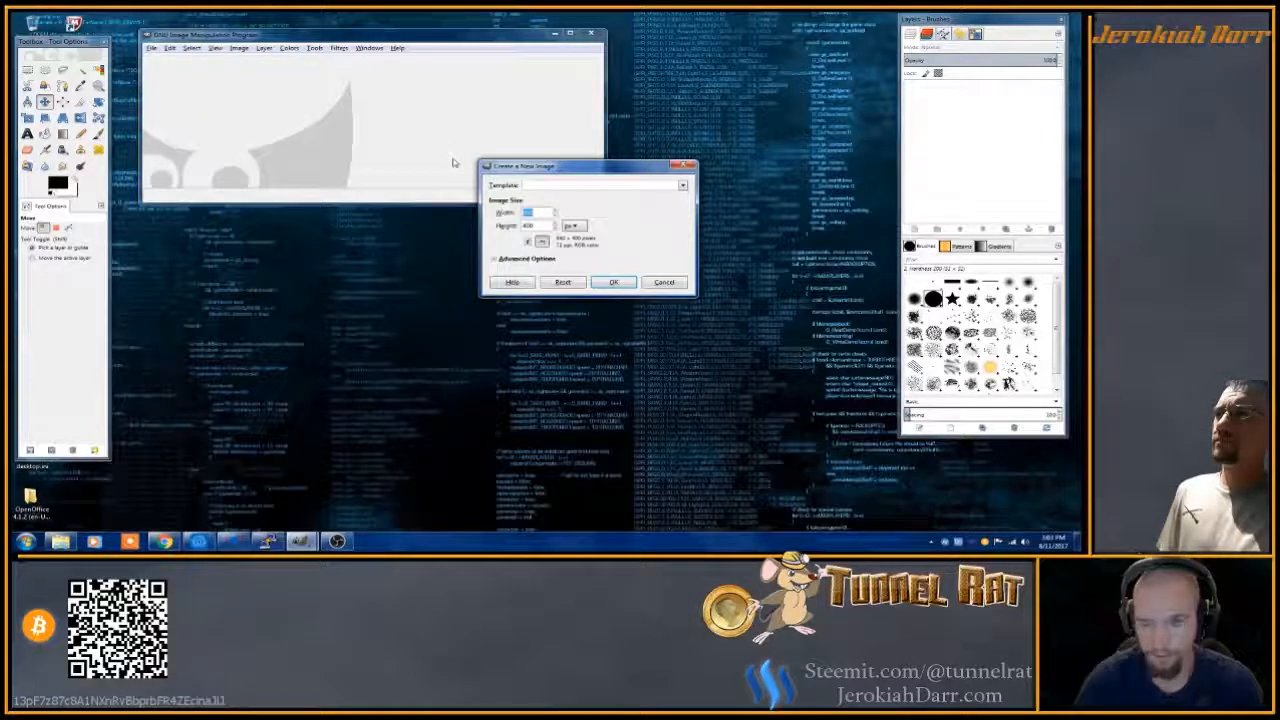
pyautogui.write('400')
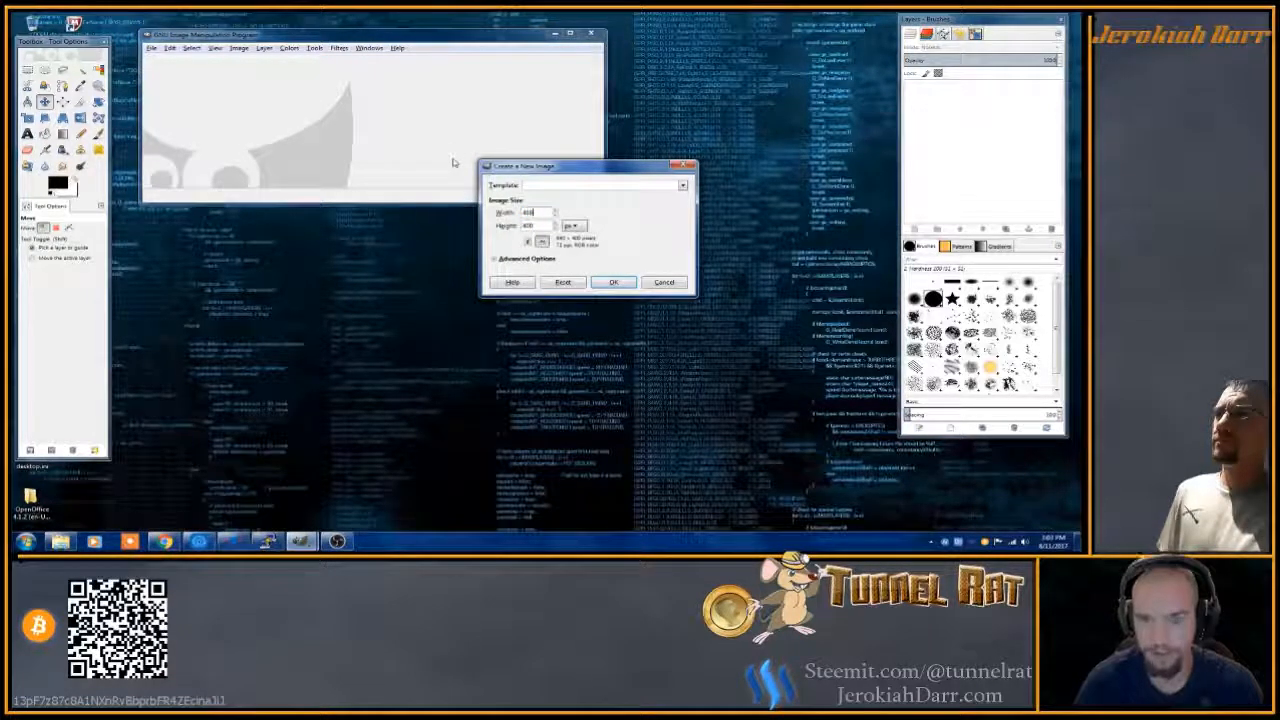
pyautogui.press('Tab')
pyautogui.write('80')
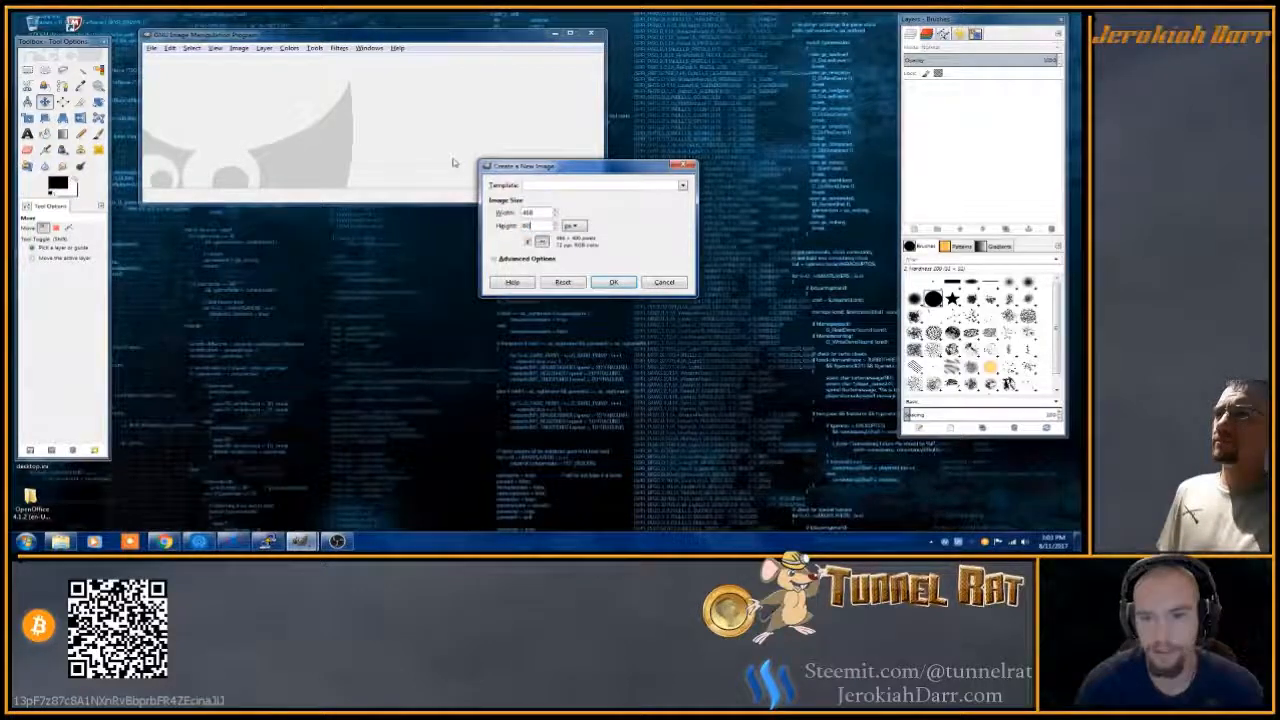
pyautogui.click(503, 258)
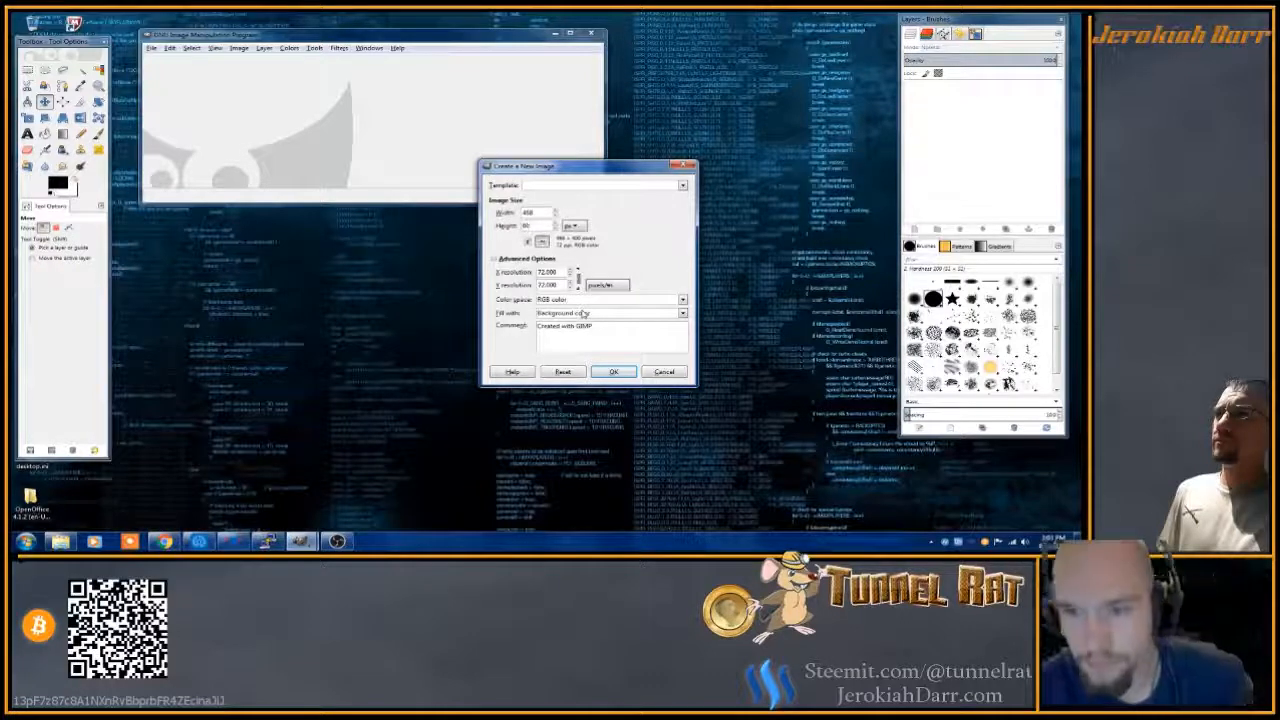
pyautogui.click(584, 313)
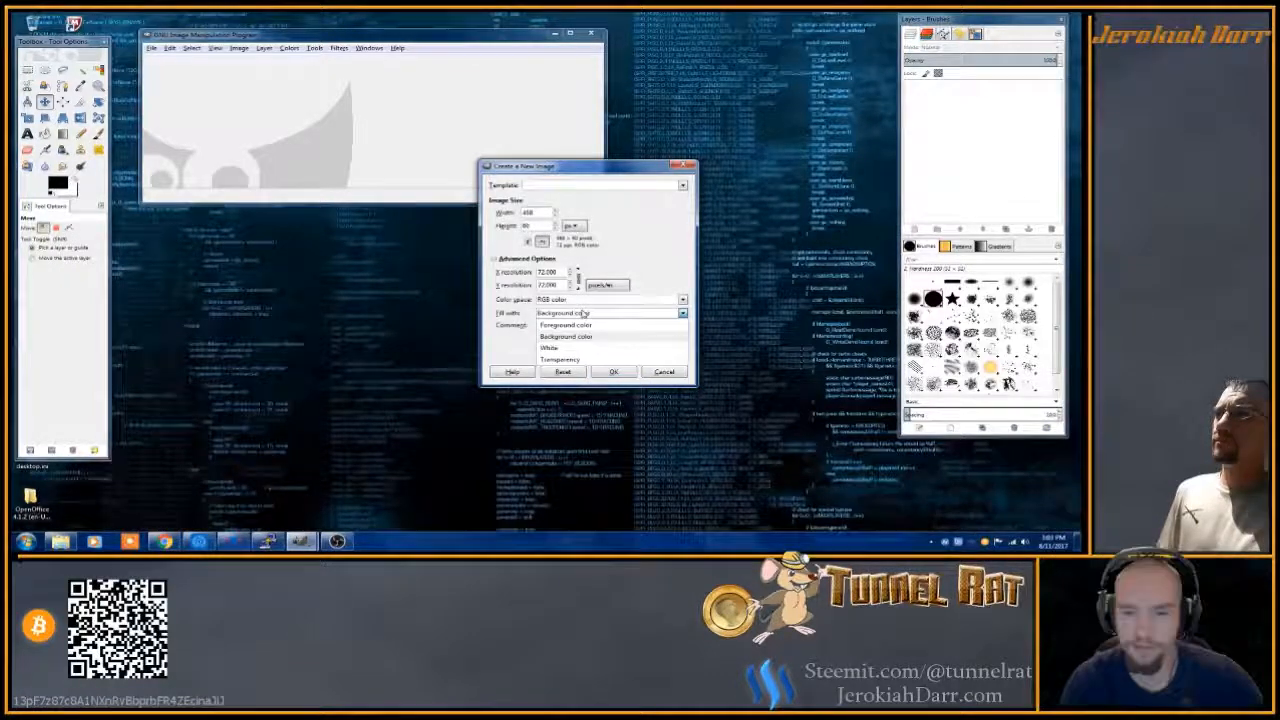
pyautogui.click(565, 359)
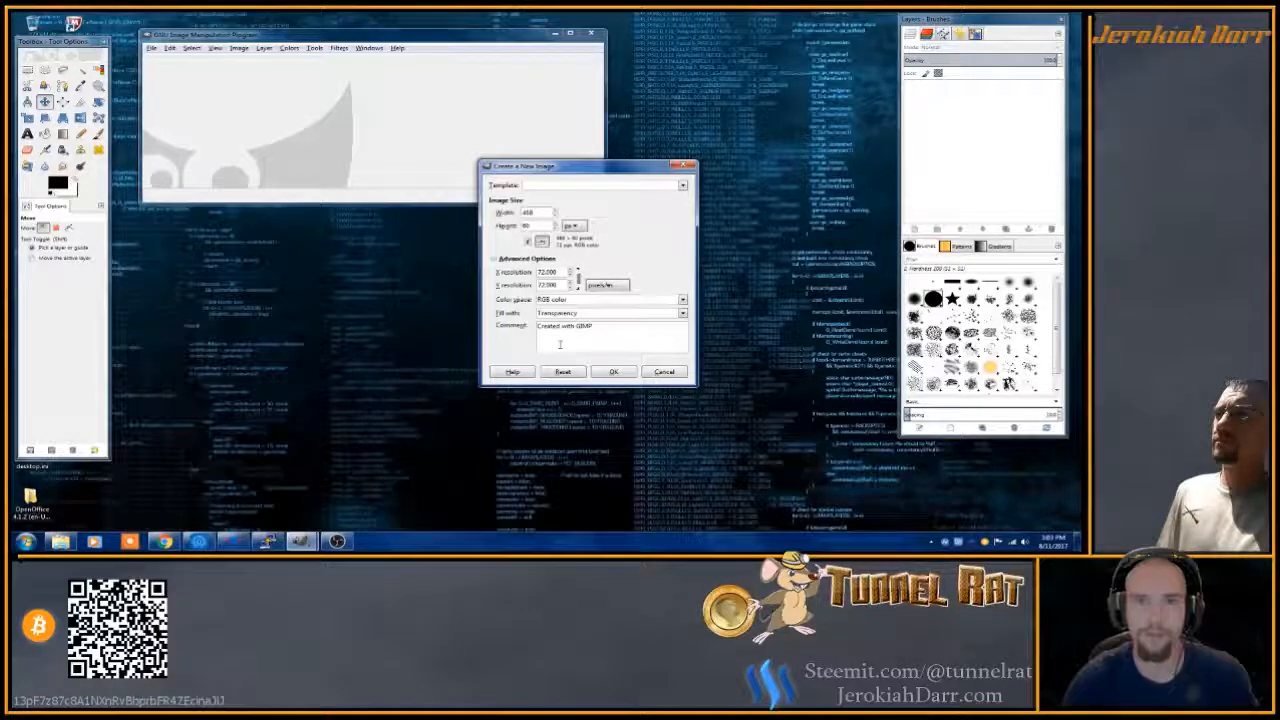
pyautogui.click(614, 371)
# - Enlarge and reposition the image window, and select the entire canvas
pyautogui.moveTo(598, 193); pyautogui.dragTo(690, 277)
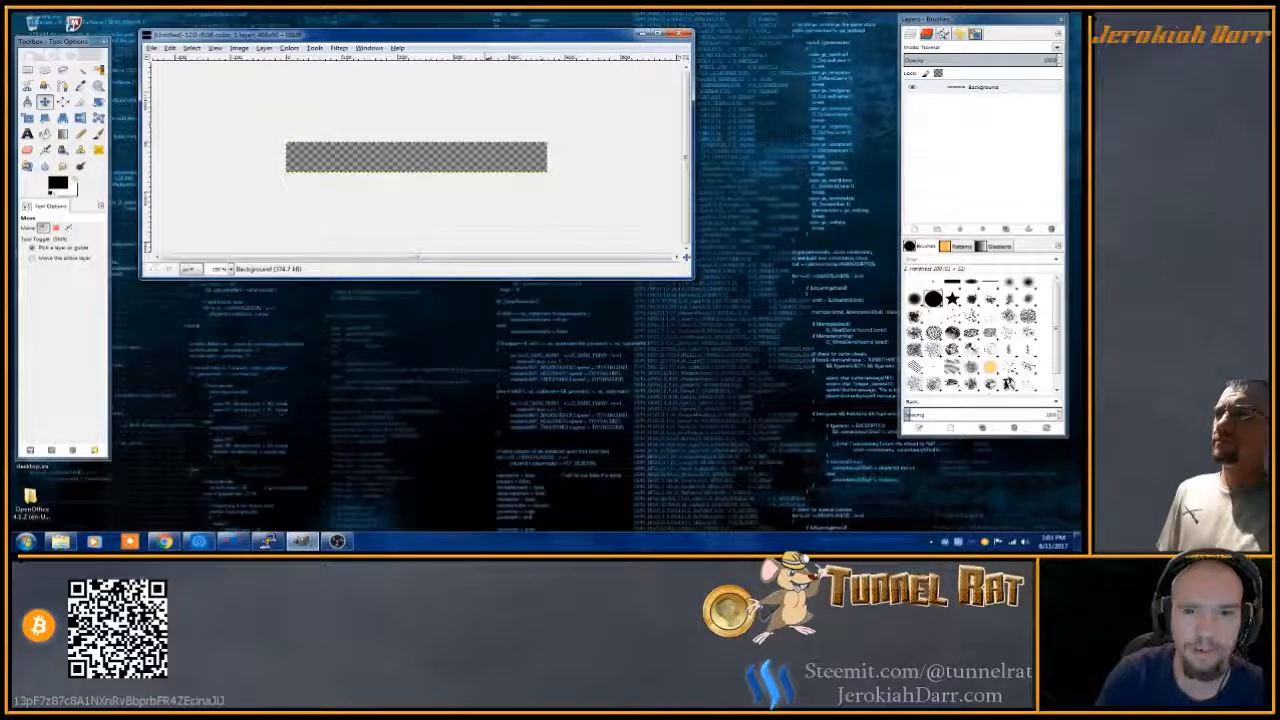
pyautogui.moveTo(468, 40); pyautogui.dragTo(520, 98)
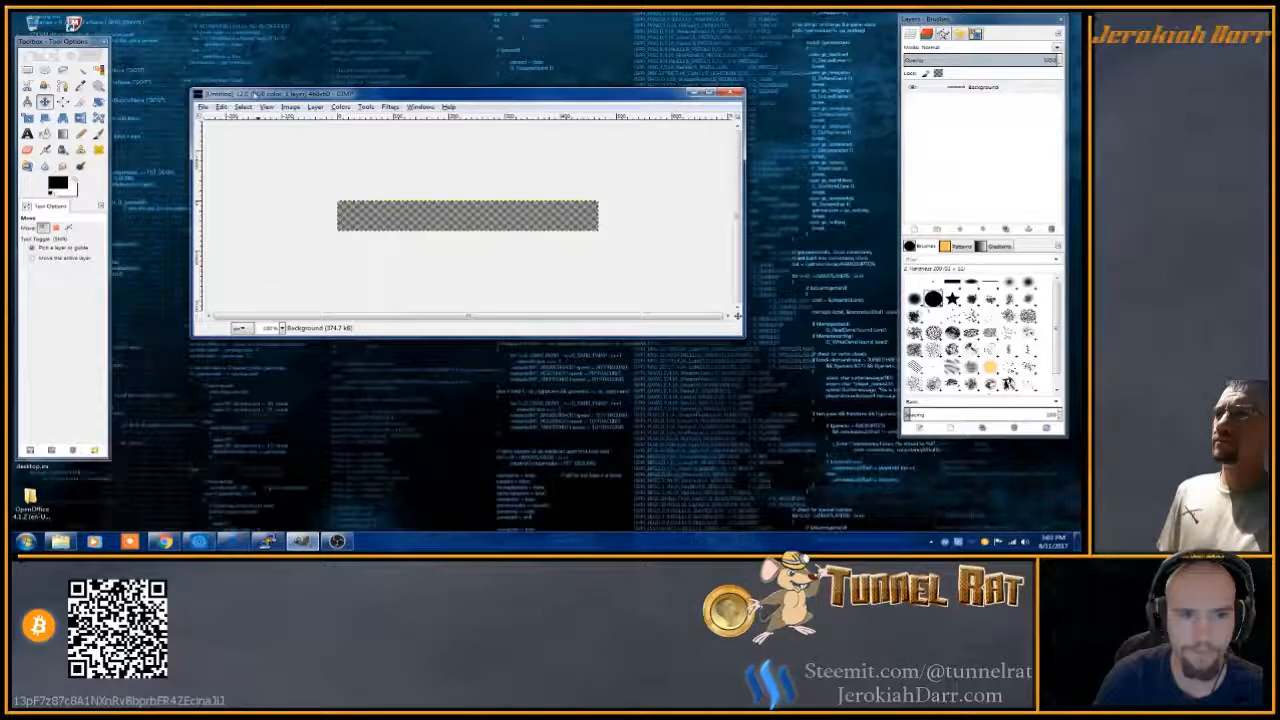
pyautogui.click(246, 108)
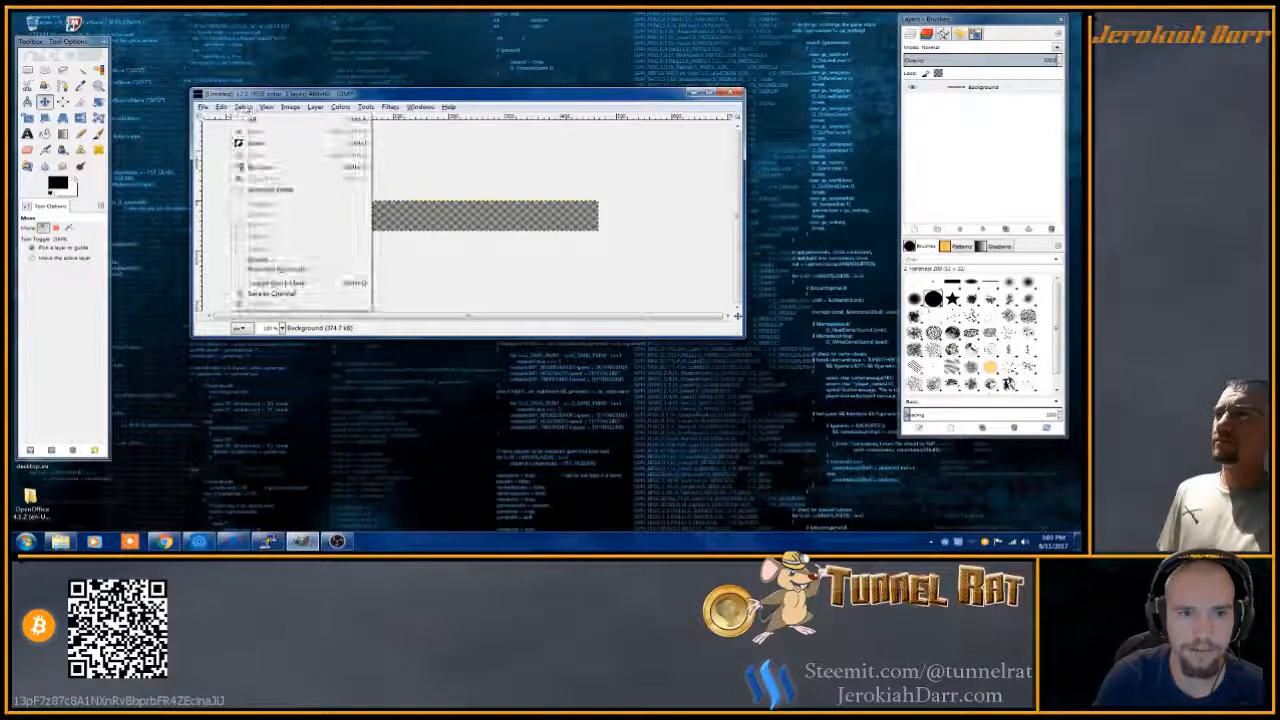
pyautogui.click(251, 120)
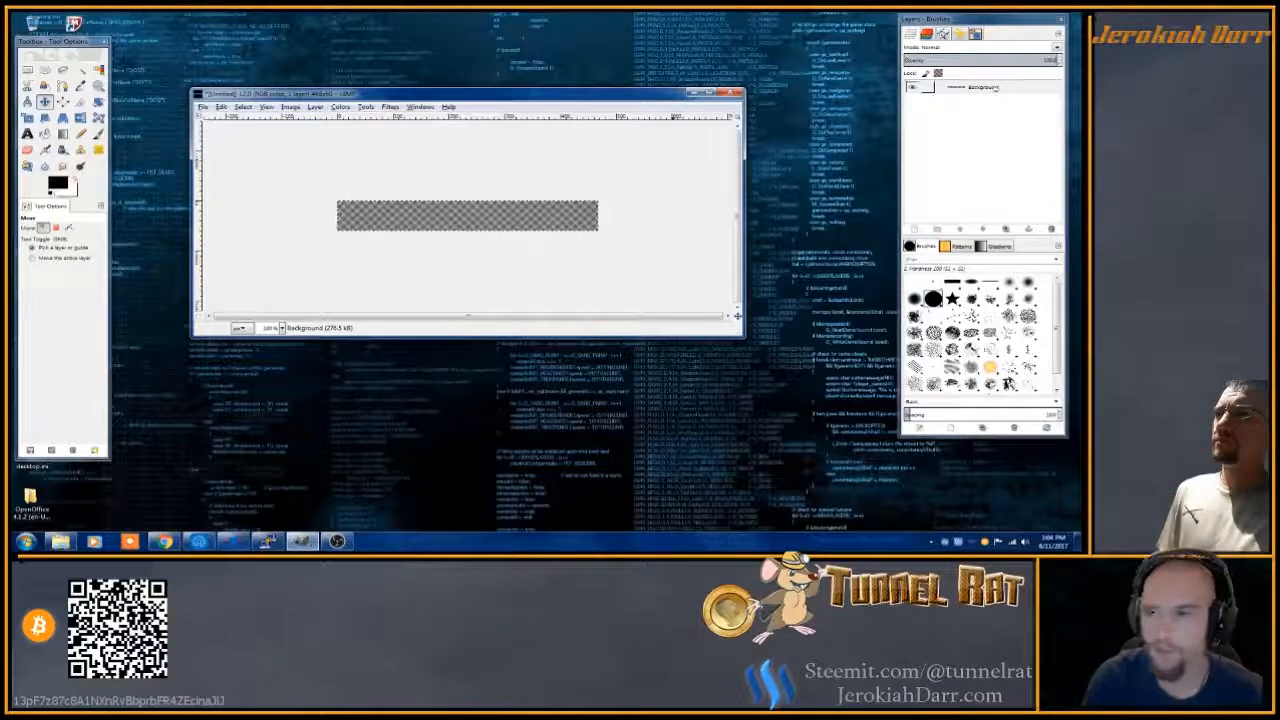
pyautogui.rightClick(895, 88)
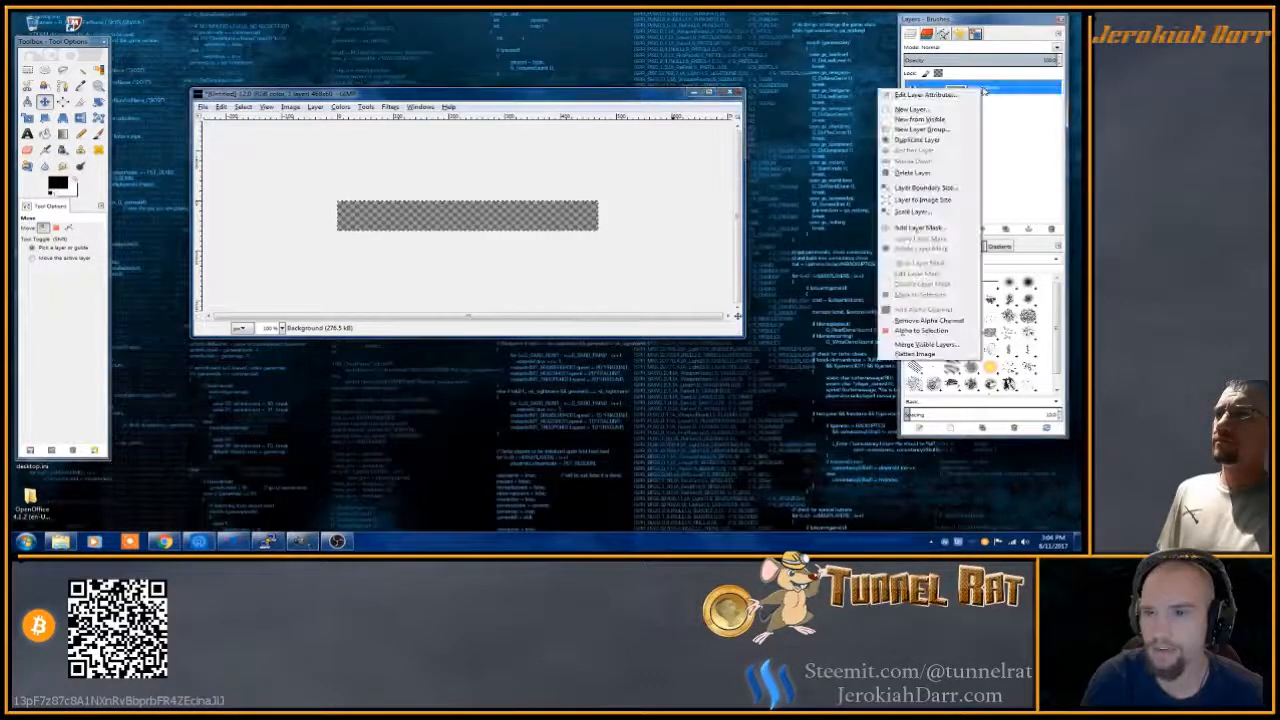
pyautogui.click(930, 96)
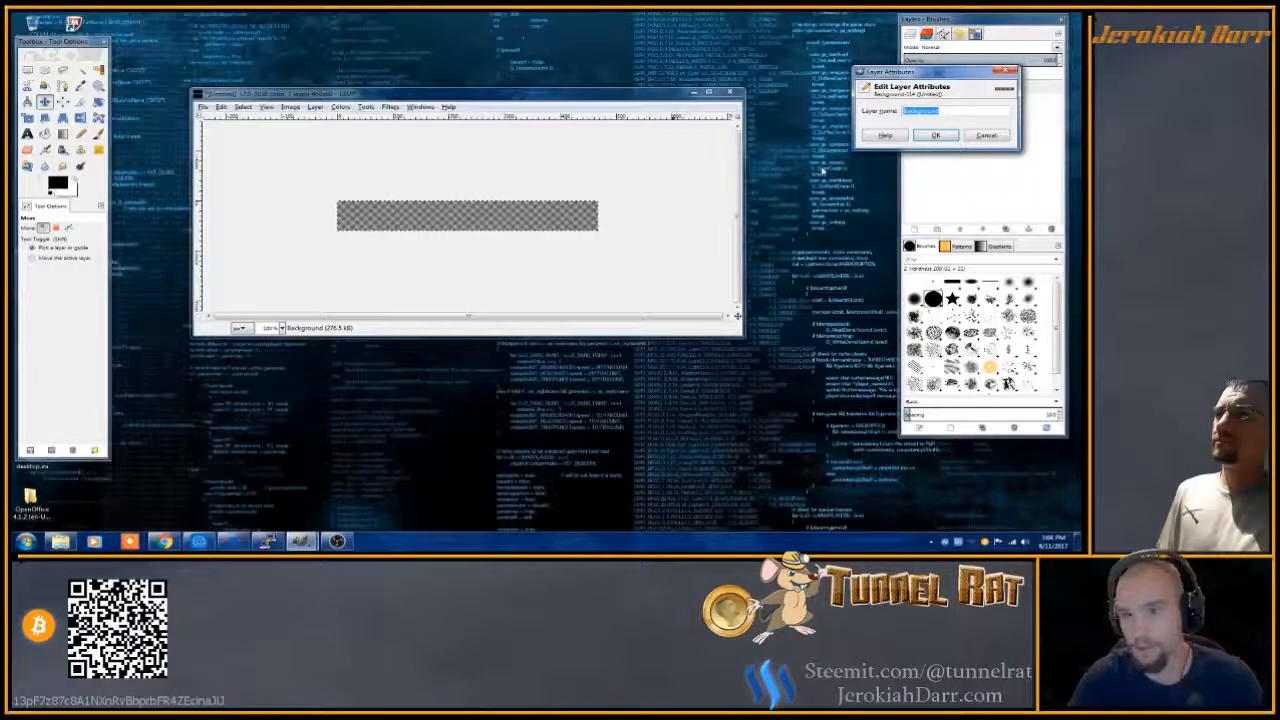
pyautogui.click(975, 138)
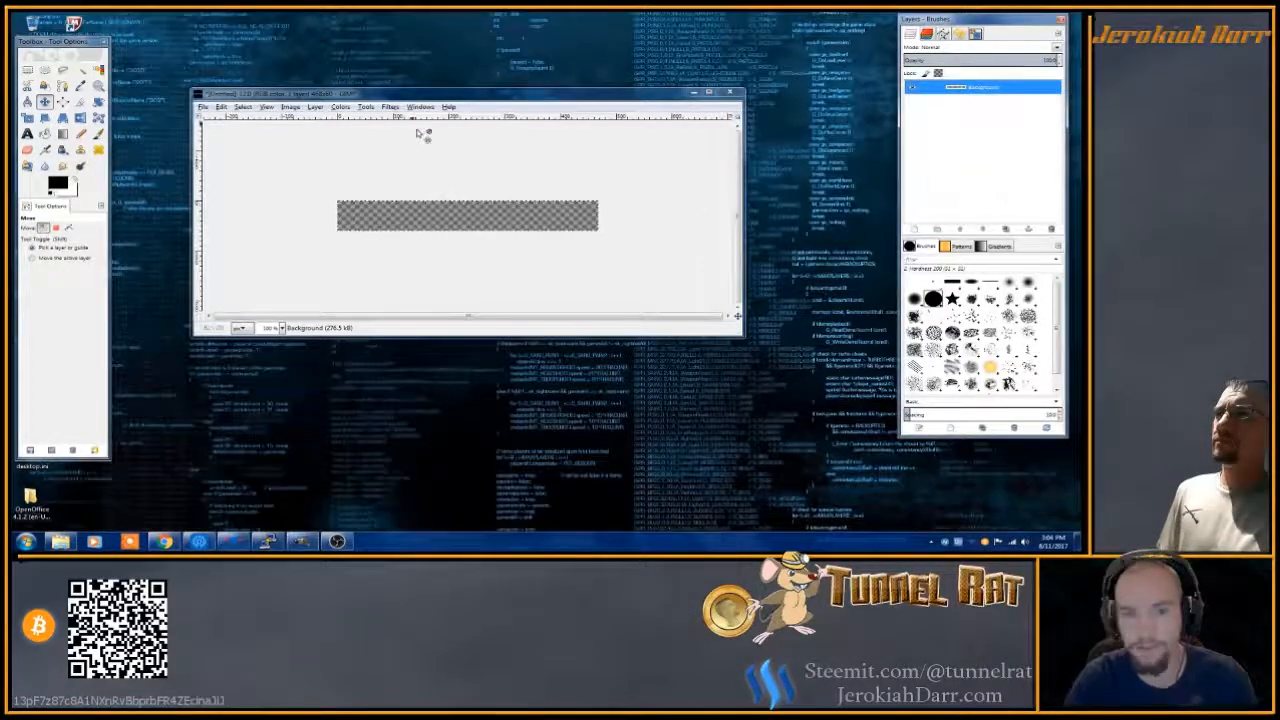
pyautogui.click(408, 95)
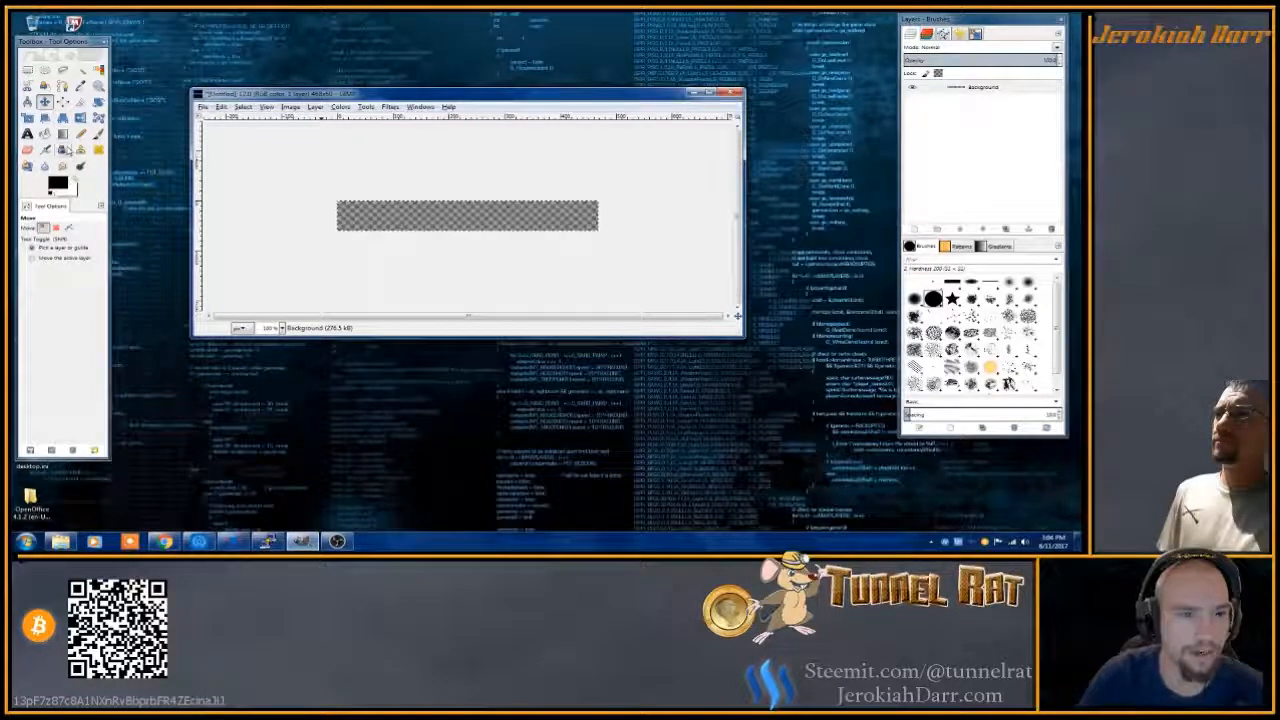
# - Try rounding the selection's corners with Rounded Rectangle at a 20% radius, and undo it
pyautogui.click(242, 107)
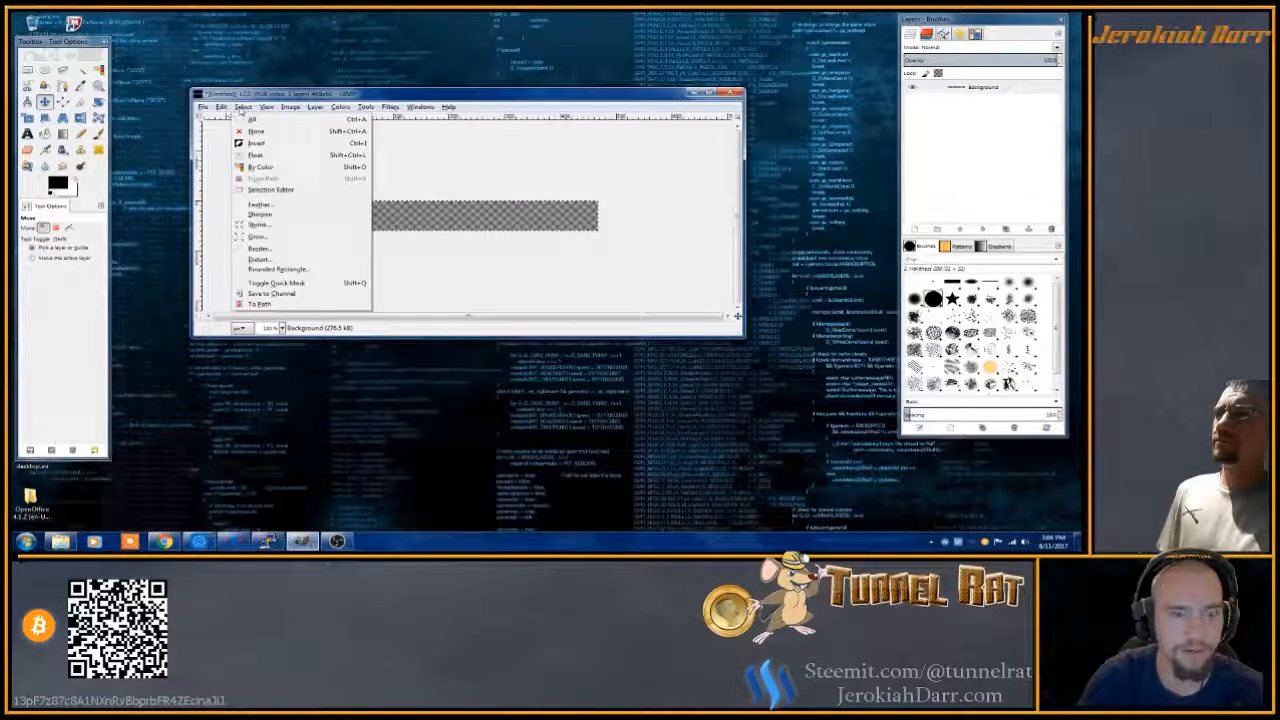
pyautogui.click(262, 270)
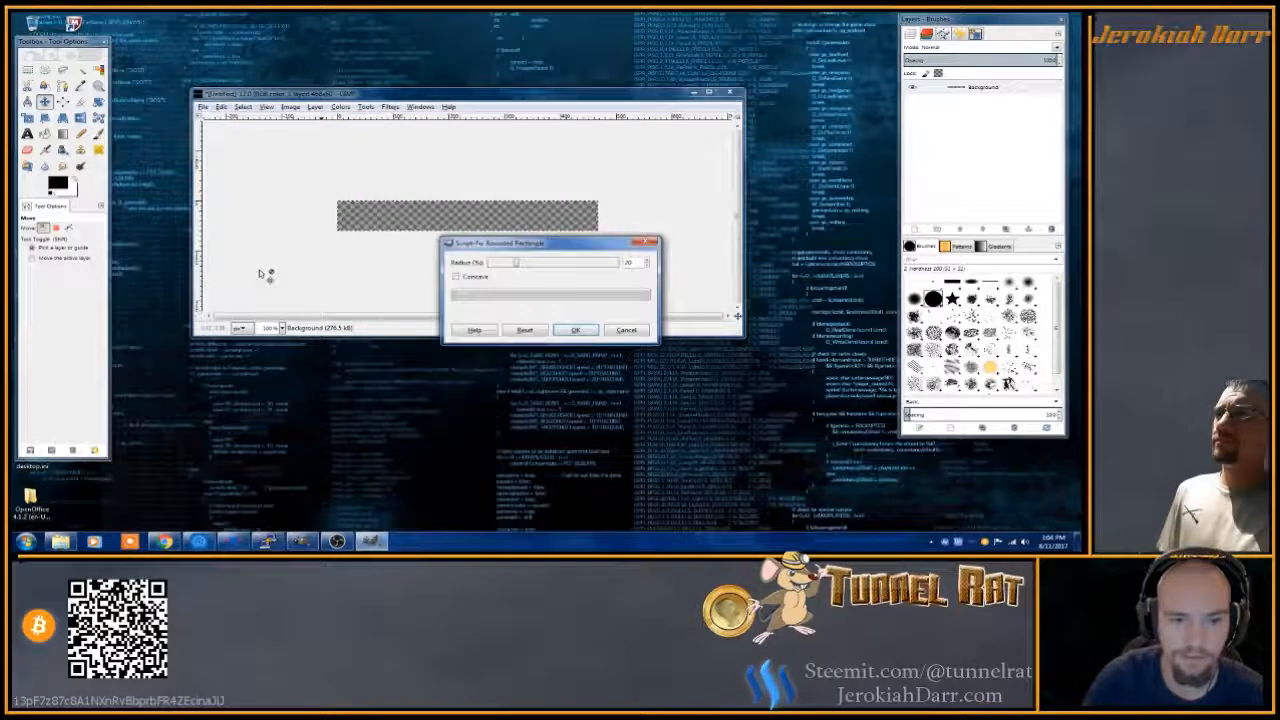
pyautogui.moveTo(575, 246); pyautogui.dragTo(508, 252)
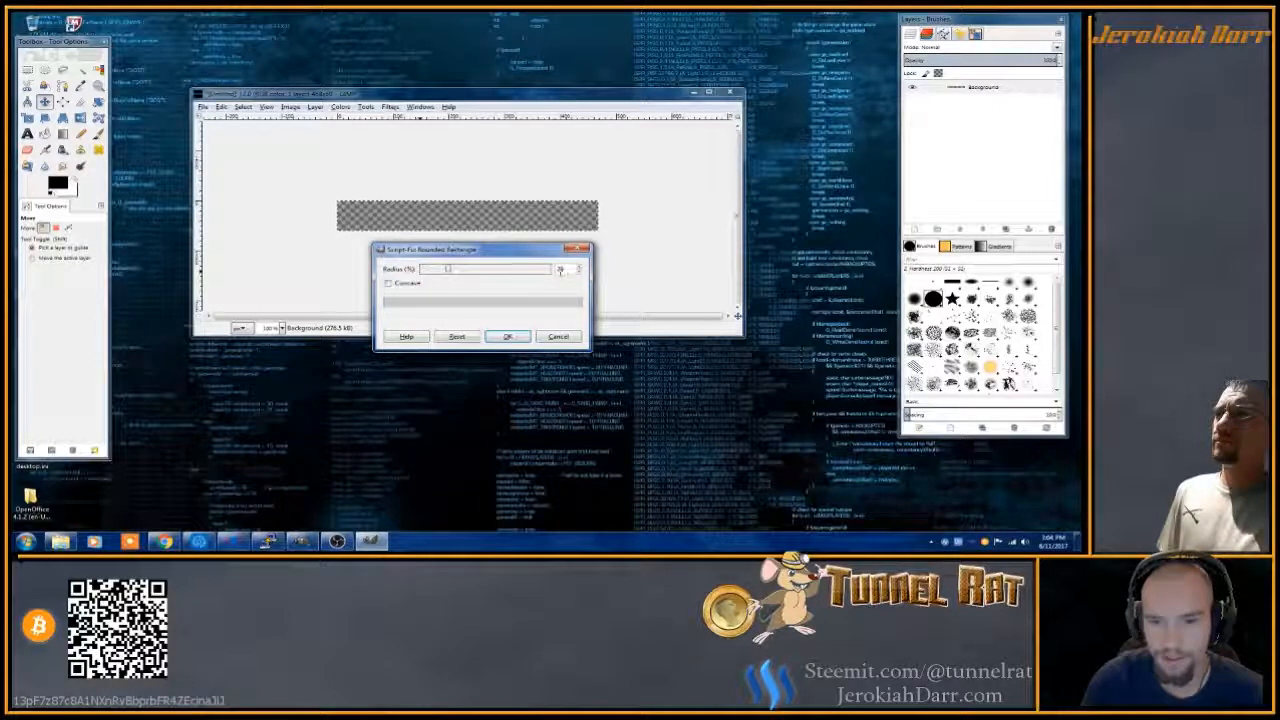
pyautogui.click(506, 337)
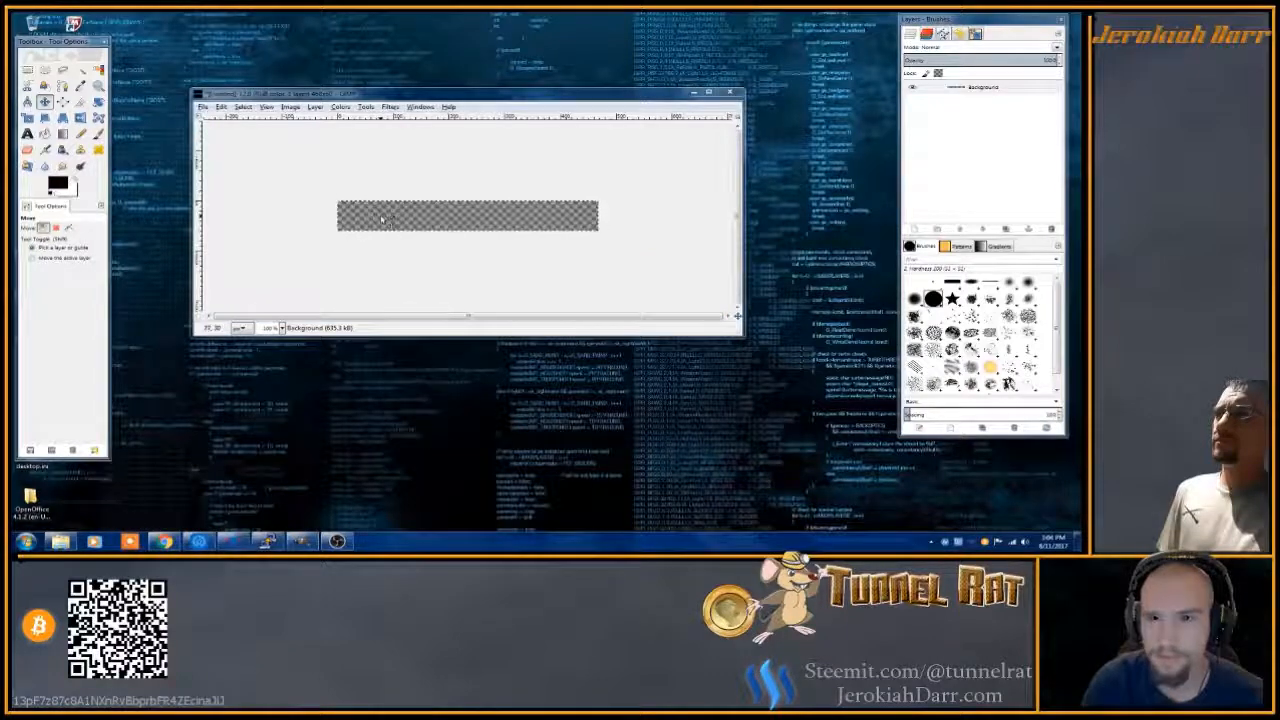
pyautogui.click(221, 106)
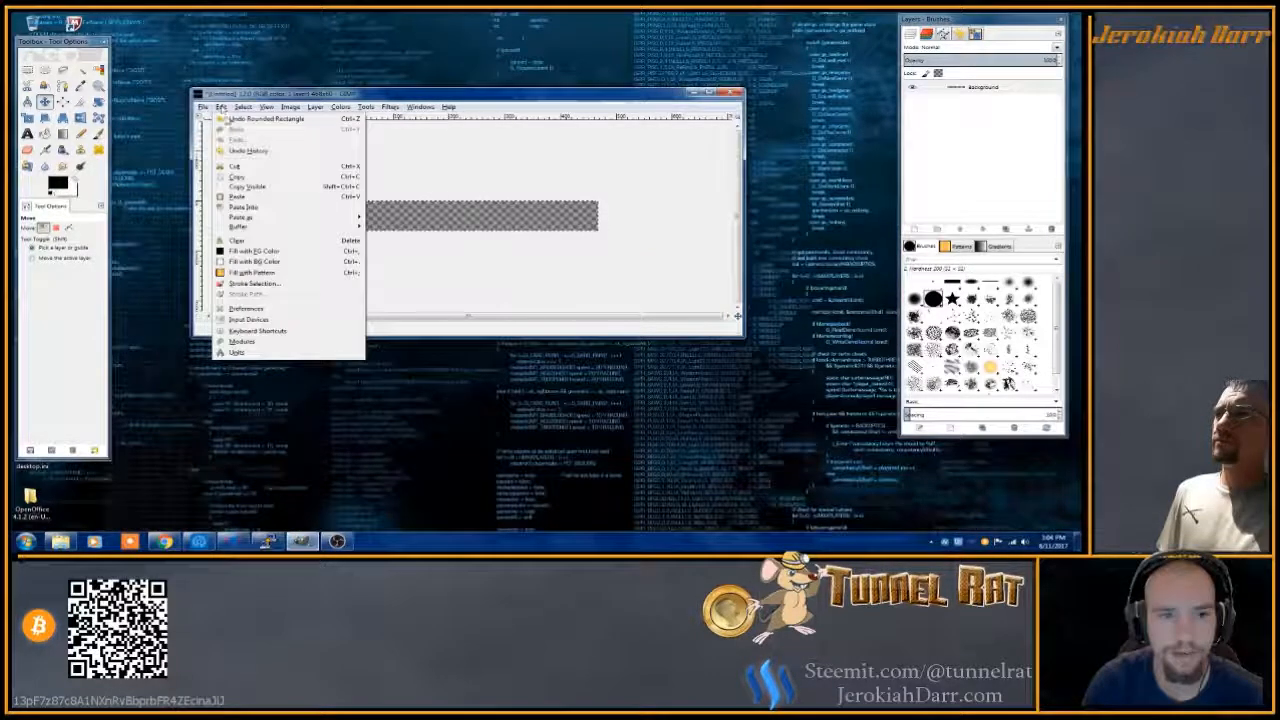
pyautogui.click(228, 119)
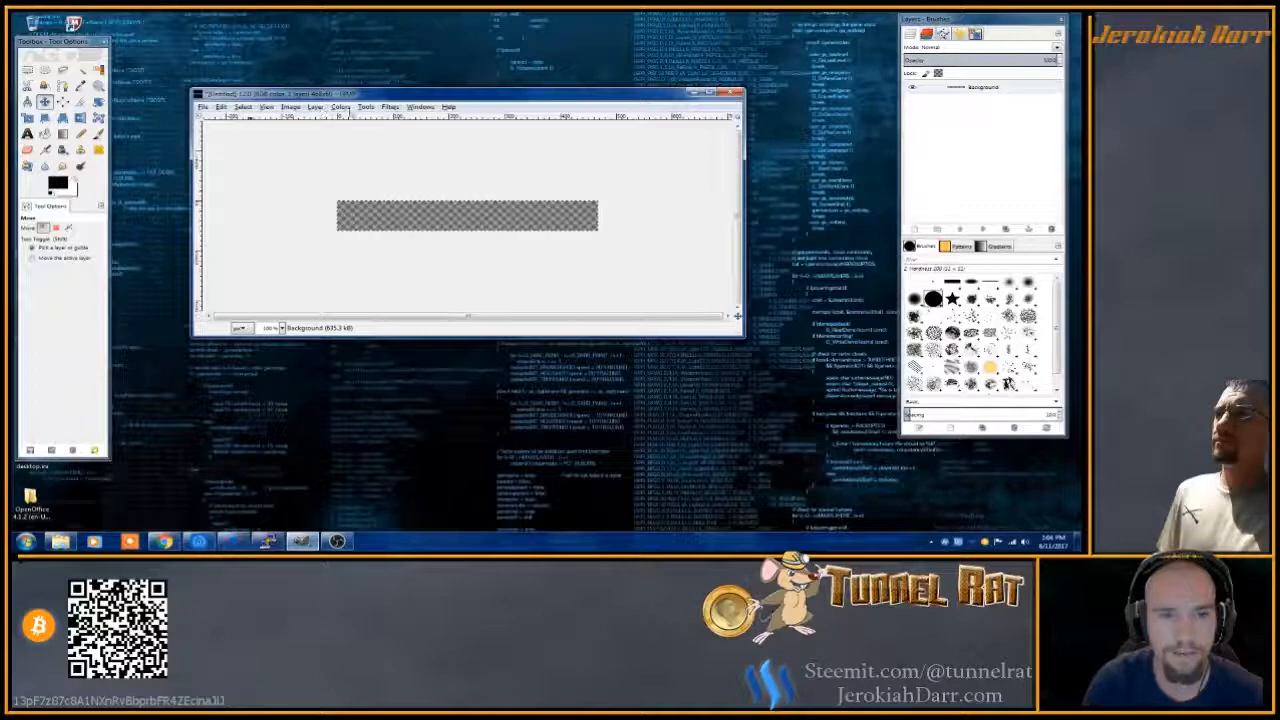
# - Round the selection's corners using Rounded Rectangle with a radius of about 30%
pyautogui.click(243, 107)
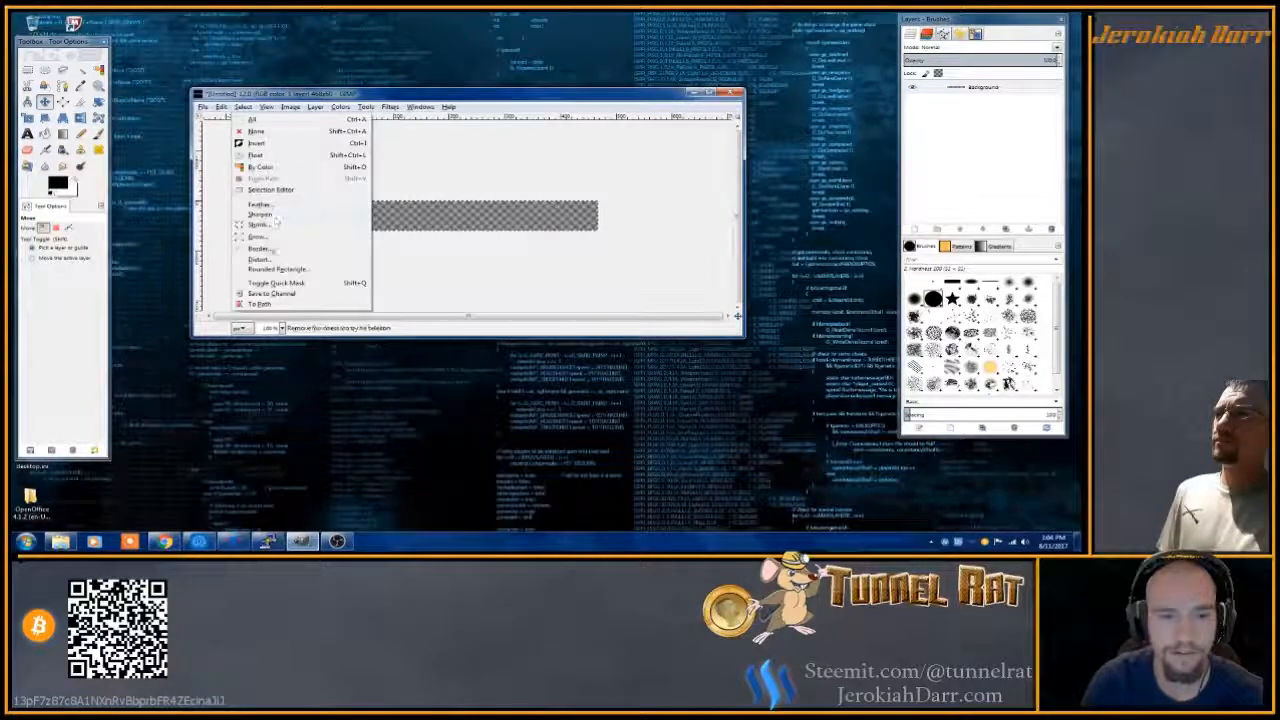
pyautogui.click(277, 269)
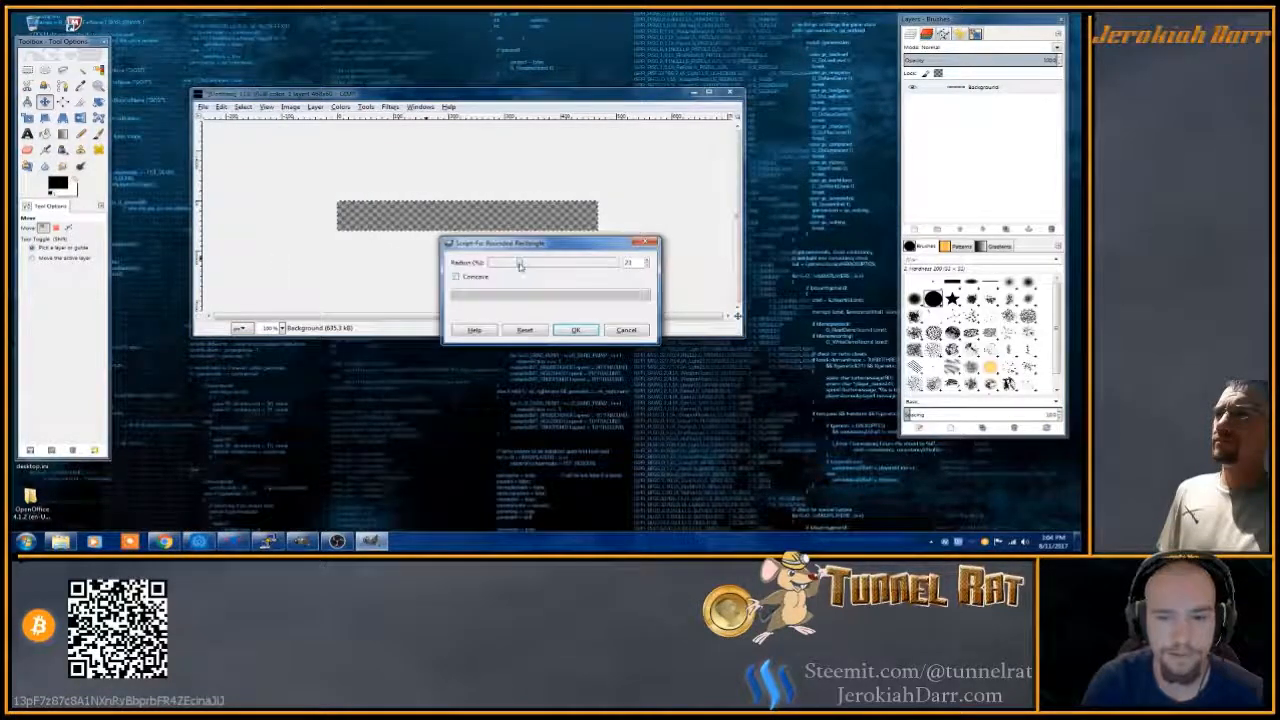
pyautogui.moveTo(519, 264); pyautogui.dragTo(526, 265)
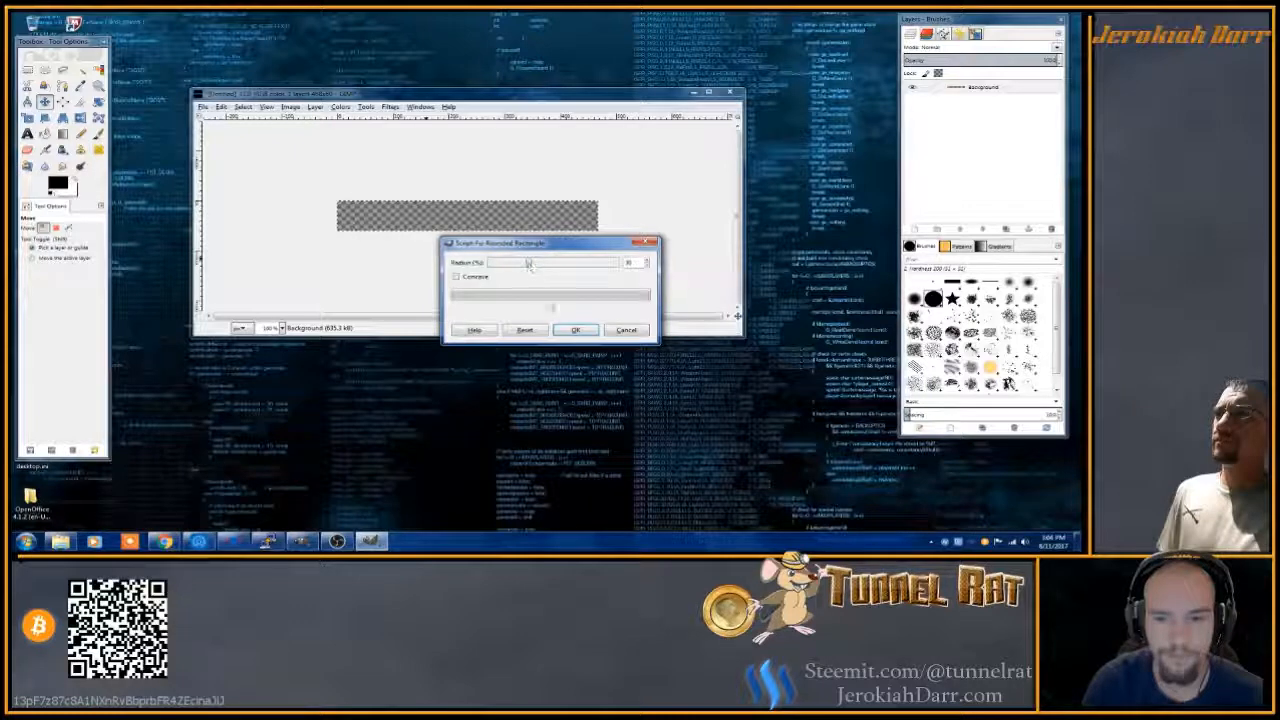
pyautogui.click(573, 330)
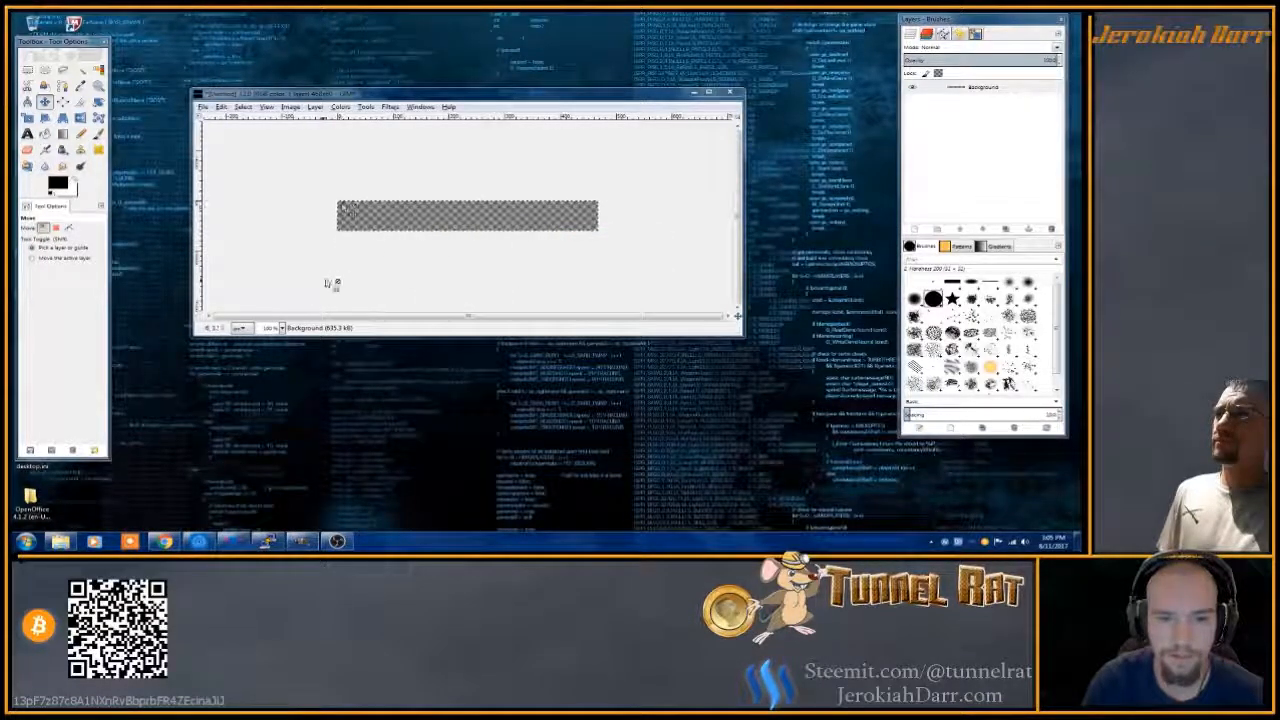
pyautogui.click(282, 328)
pyautogui.click(272, 364)
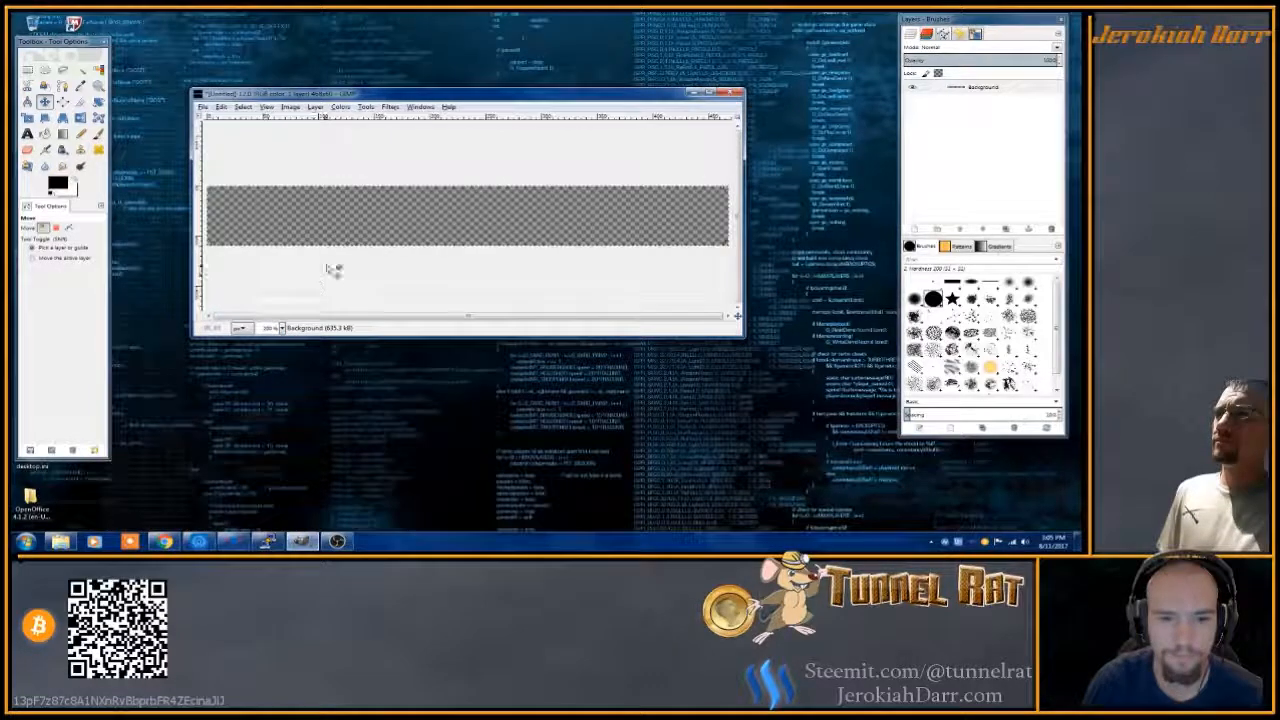
pyautogui.moveTo(745, 336); pyautogui.dragTo(793, 383)
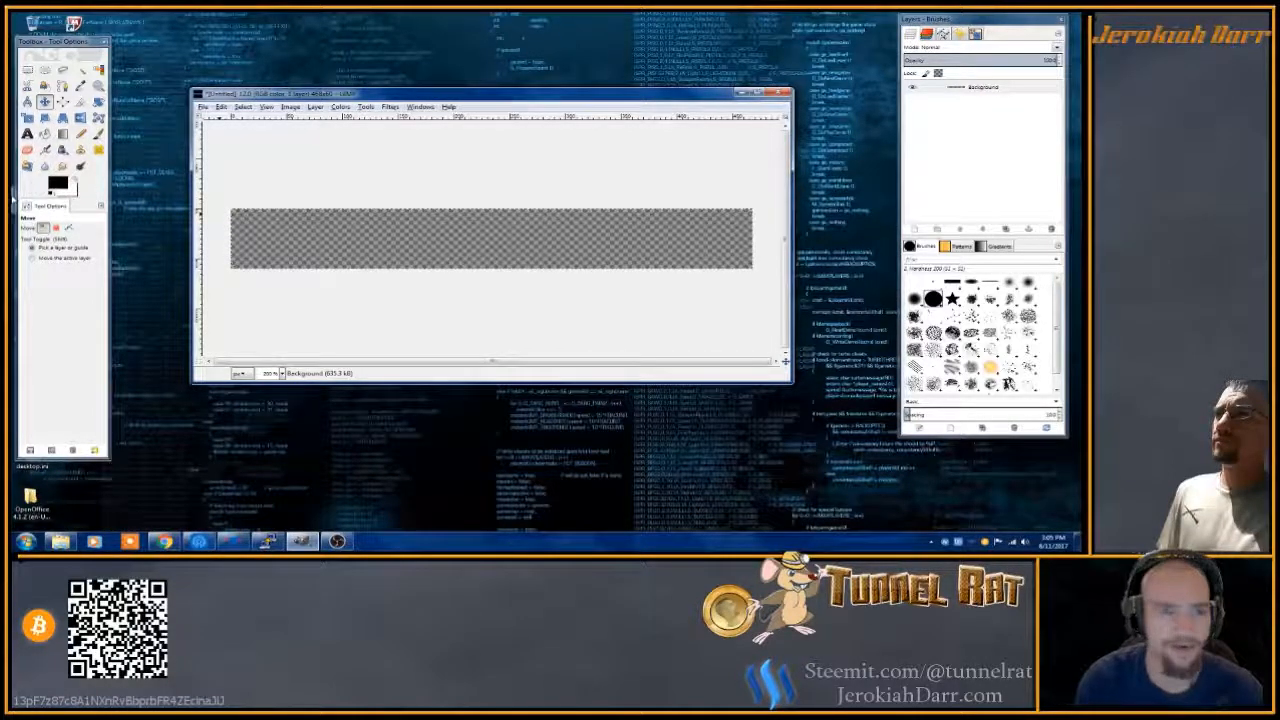
# - Confirm black as the foreground color and choose the FG to Transparent gradient for the Blend tool
pyautogui.click(57, 182)
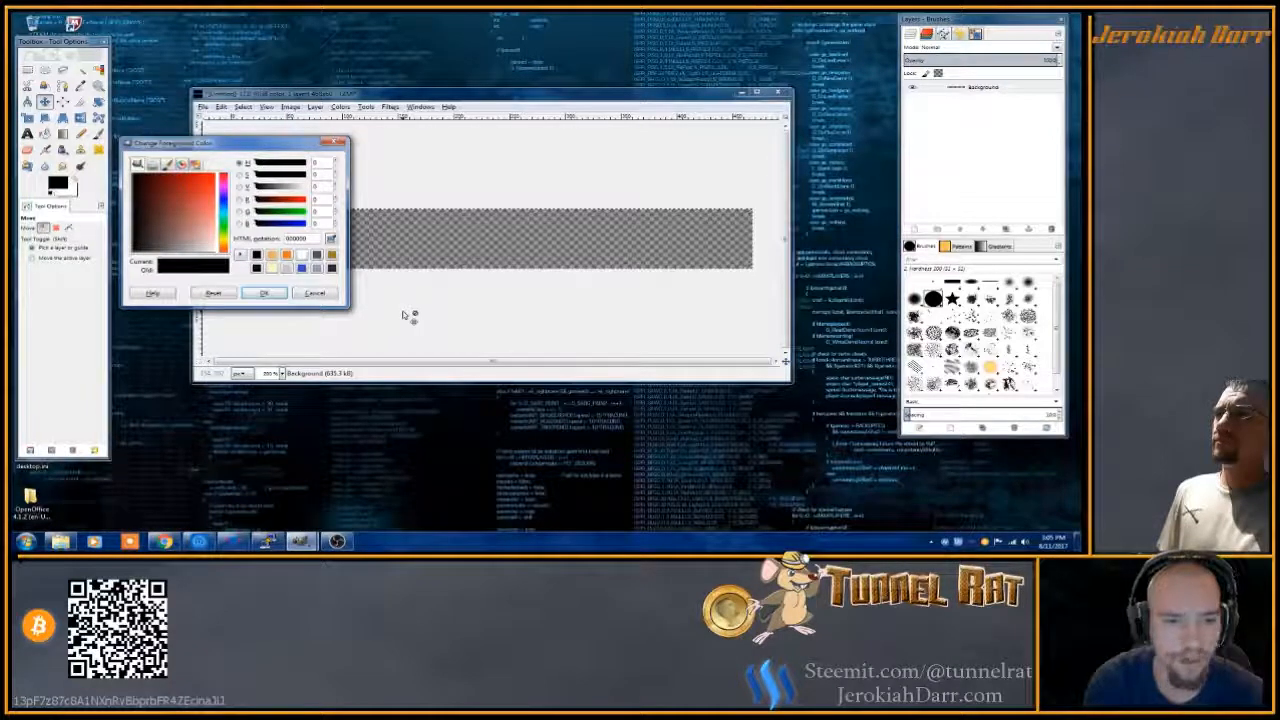
pyautogui.click(264, 293)
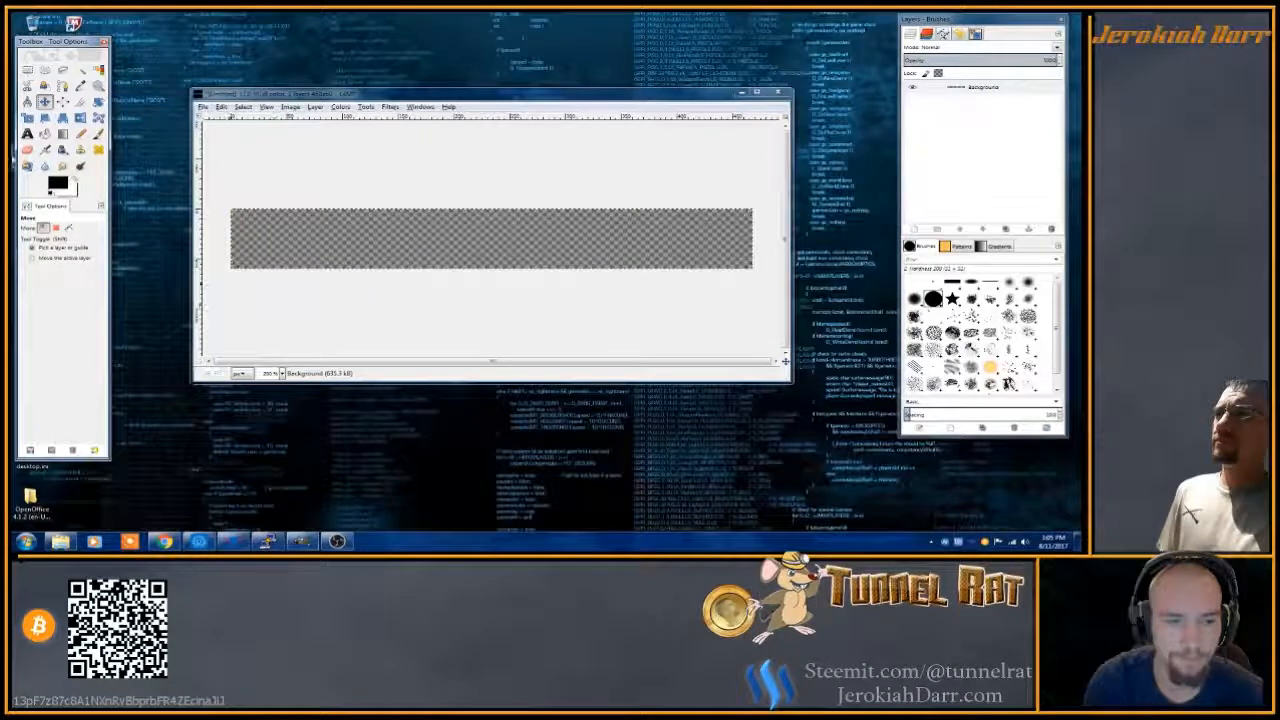
pyautogui.click(63, 133)
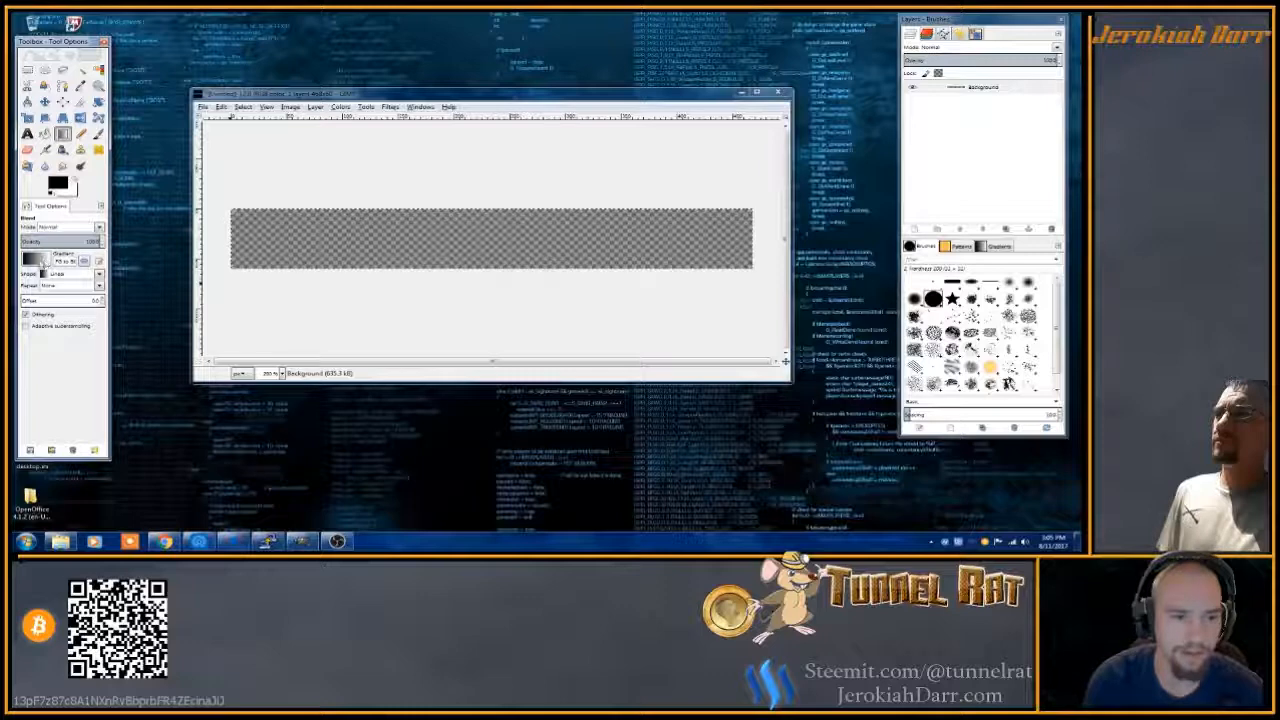
pyautogui.click(40, 262)
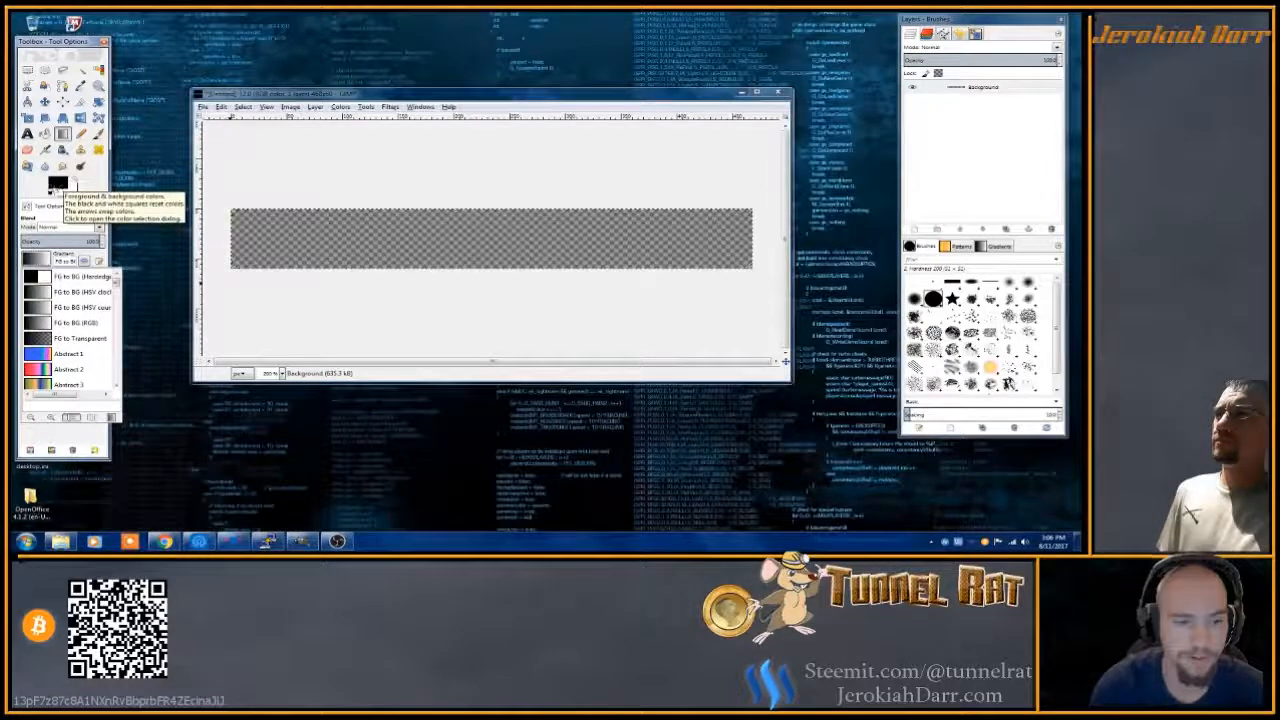
pyautogui.click(76, 339)
# - Keep the gradient's shape as Linear and its repeat as None for the Blend tool
pyautogui.click(58, 279)
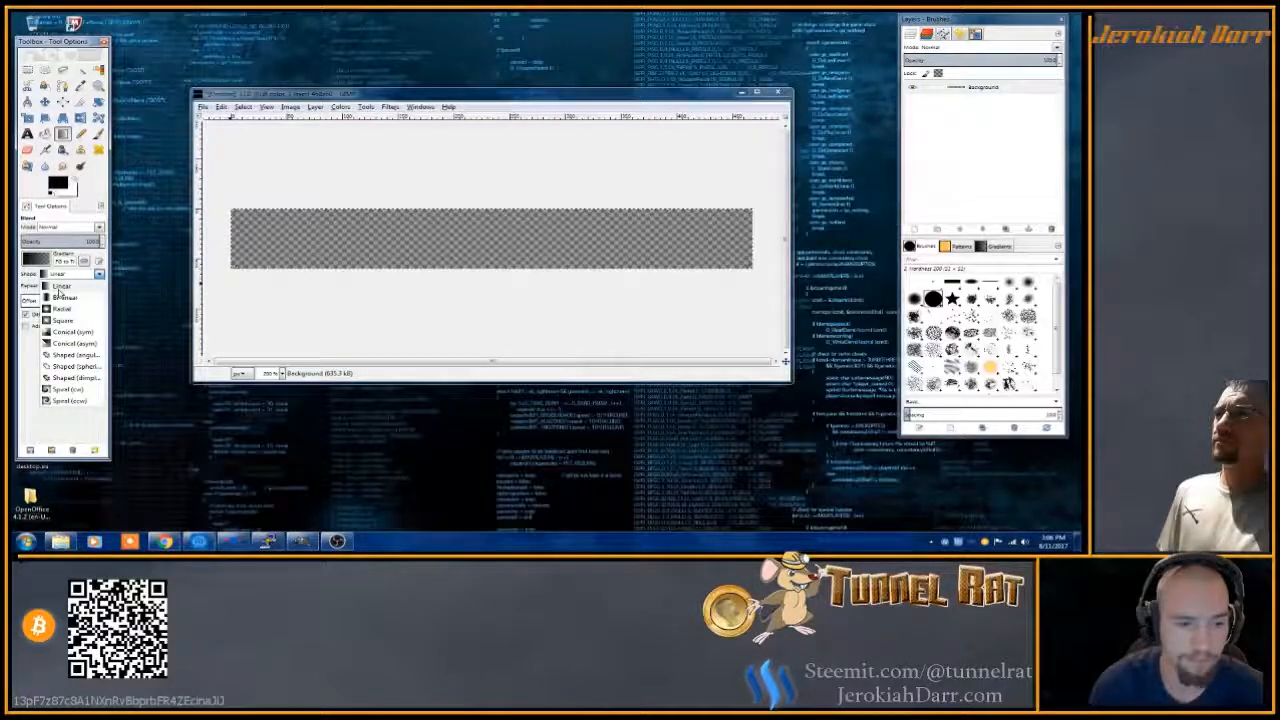
pyautogui.click(58, 286)
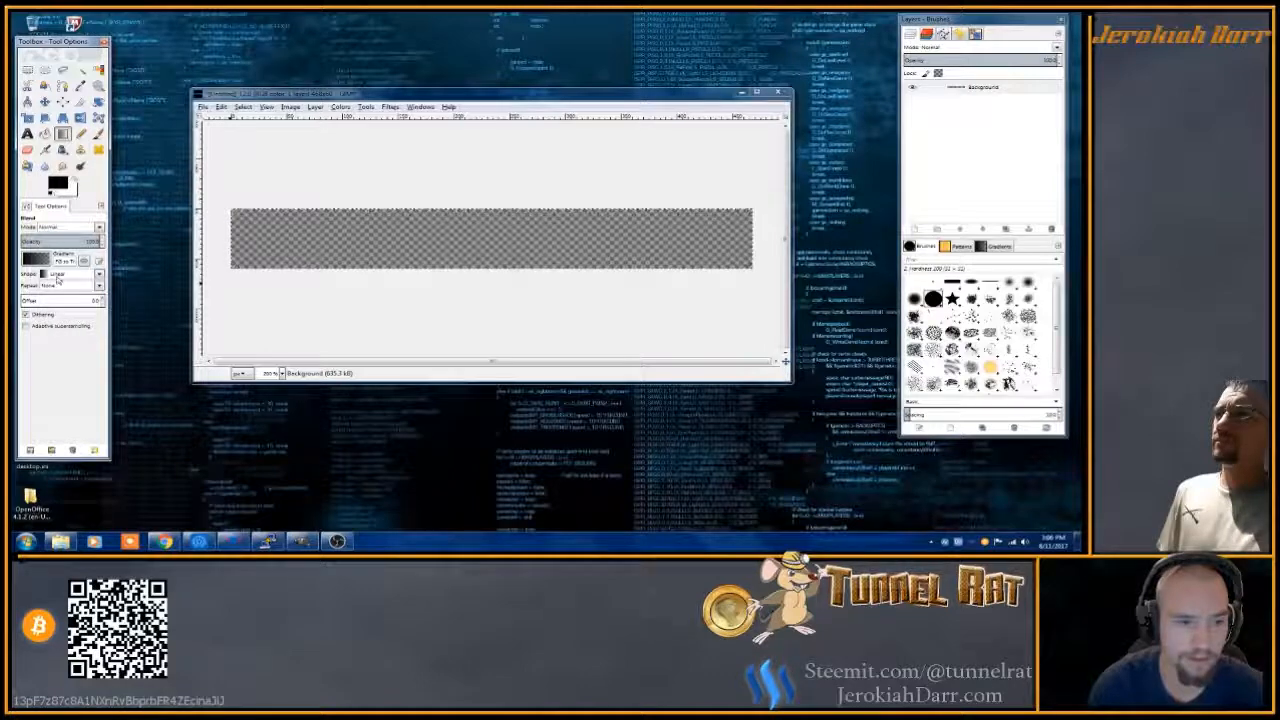
pyautogui.click(58, 287)
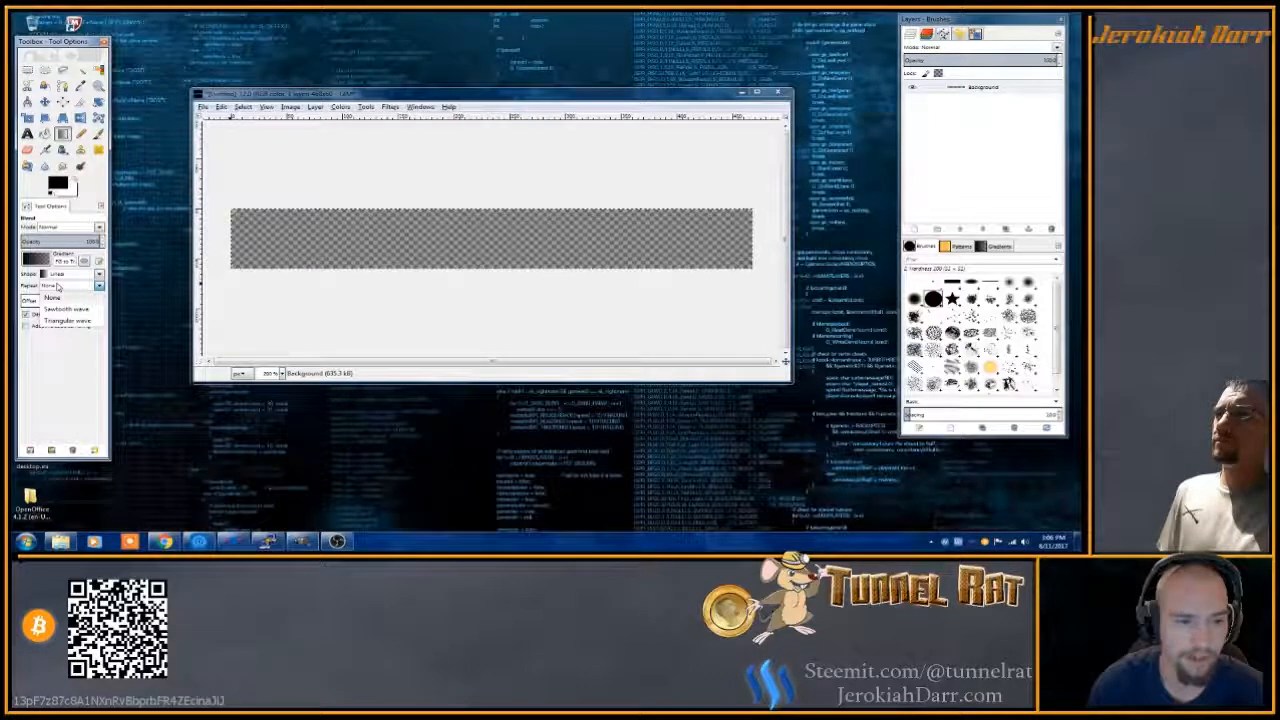
pyautogui.click(58, 287)
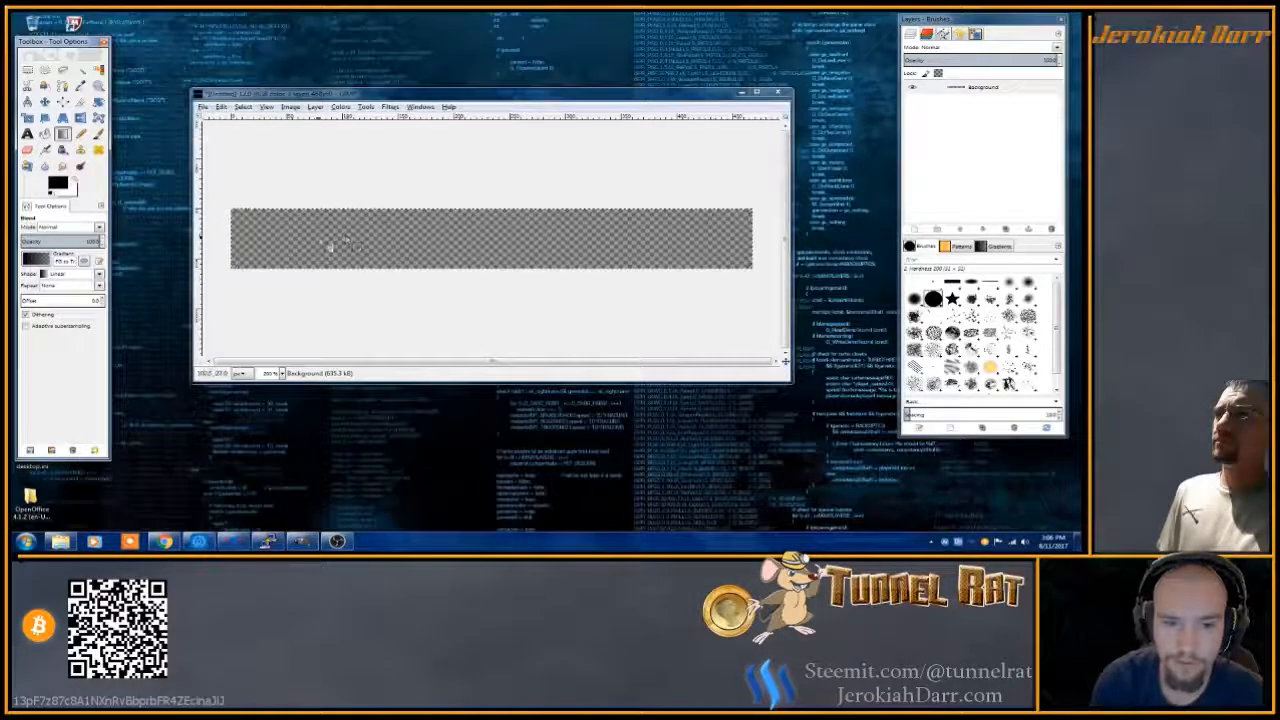
# - Try a horizontal black-to-transparent gradient across the middle of the banner selection, and undo the blend
pyautogui.moveTo(408, 241); pyautogui.dragTo(462, 249)
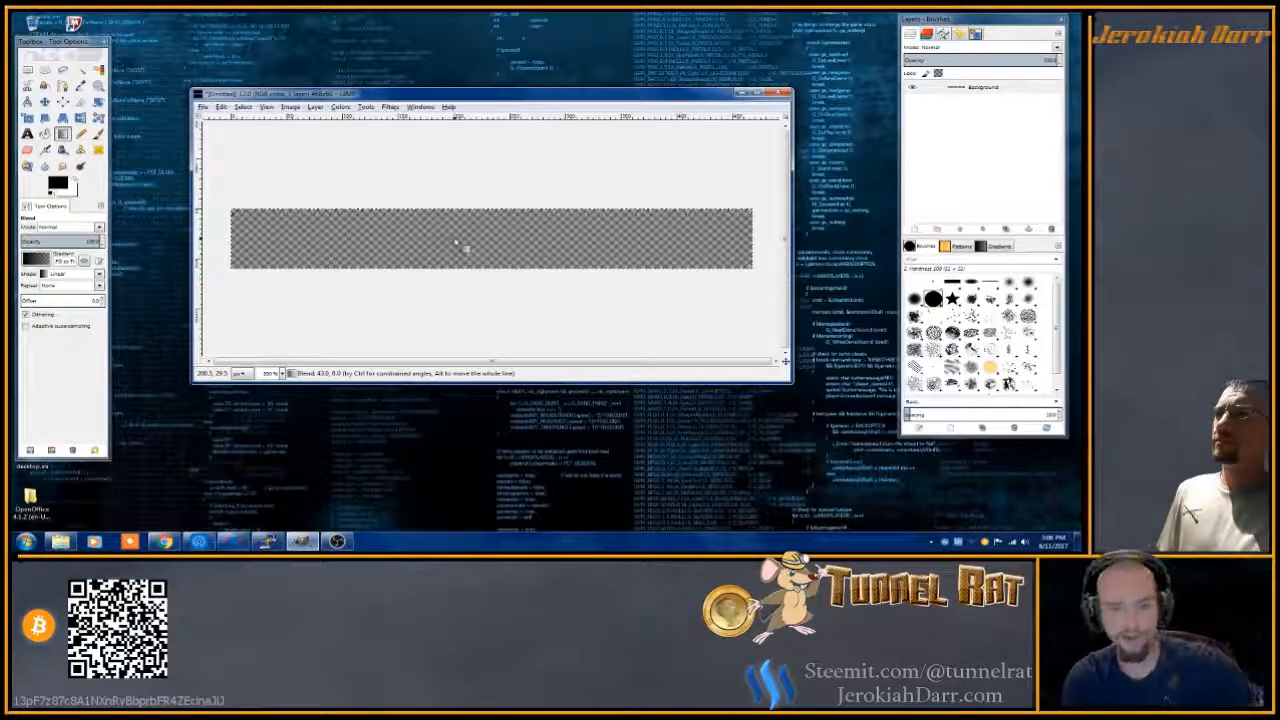
pyautogui.moveTo(462, 248); pyautogui.dragTo(547, 242)
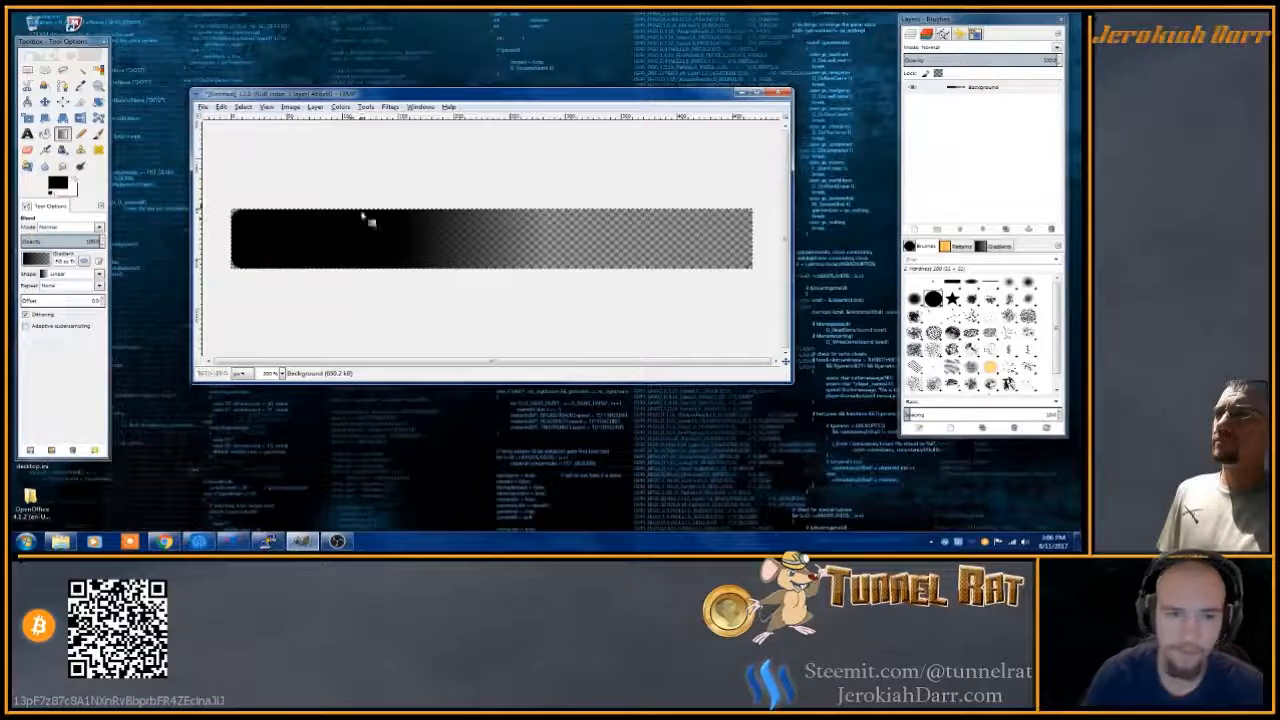
pyautogui.click(221, 107)
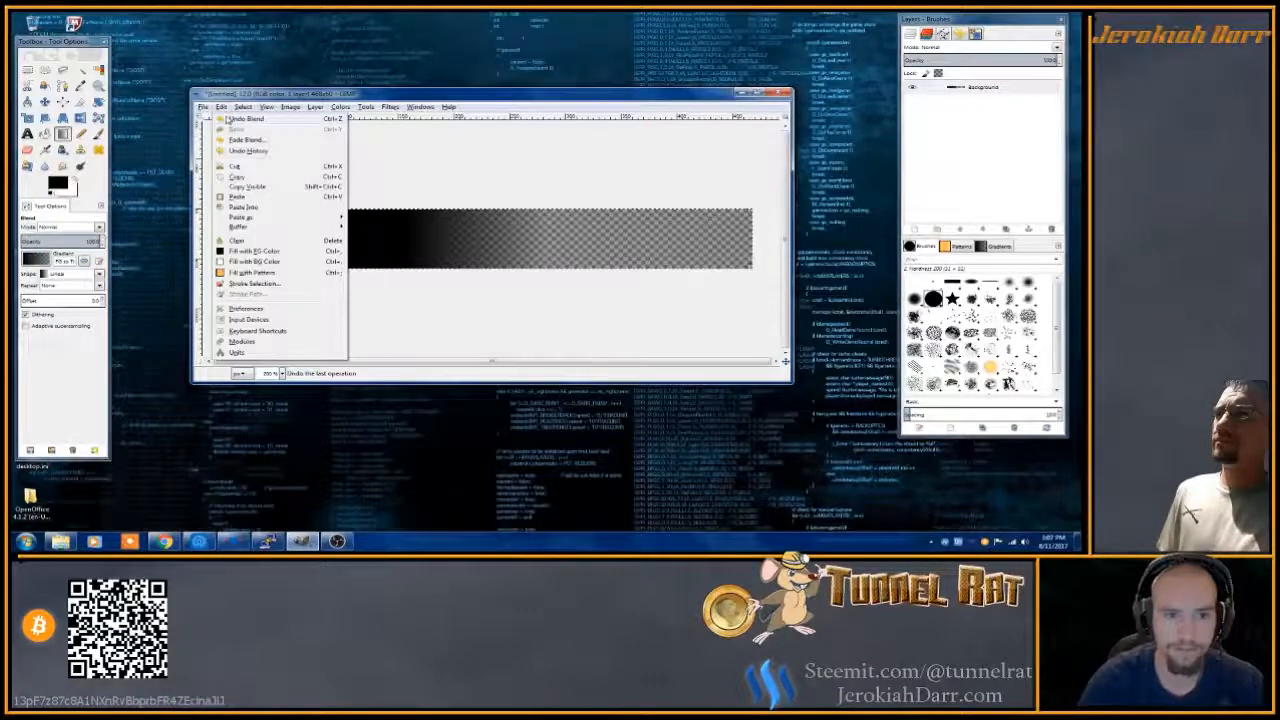
pyautogui.click(238, 118)
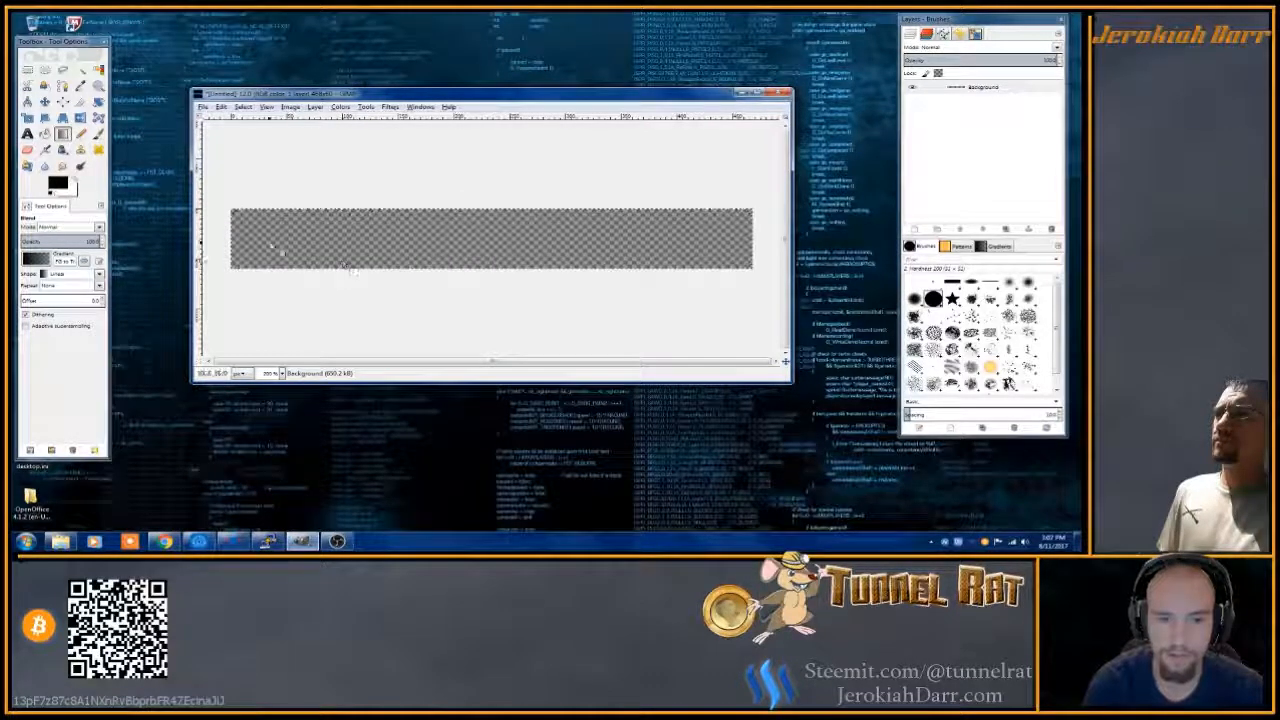
# - Apply a steep diagonal black-to-transparent gradient from the lower to the upper edge near the banner's middle
pyautogui.moveTo(437, 262); pyautogui.dragTo(469, 206)
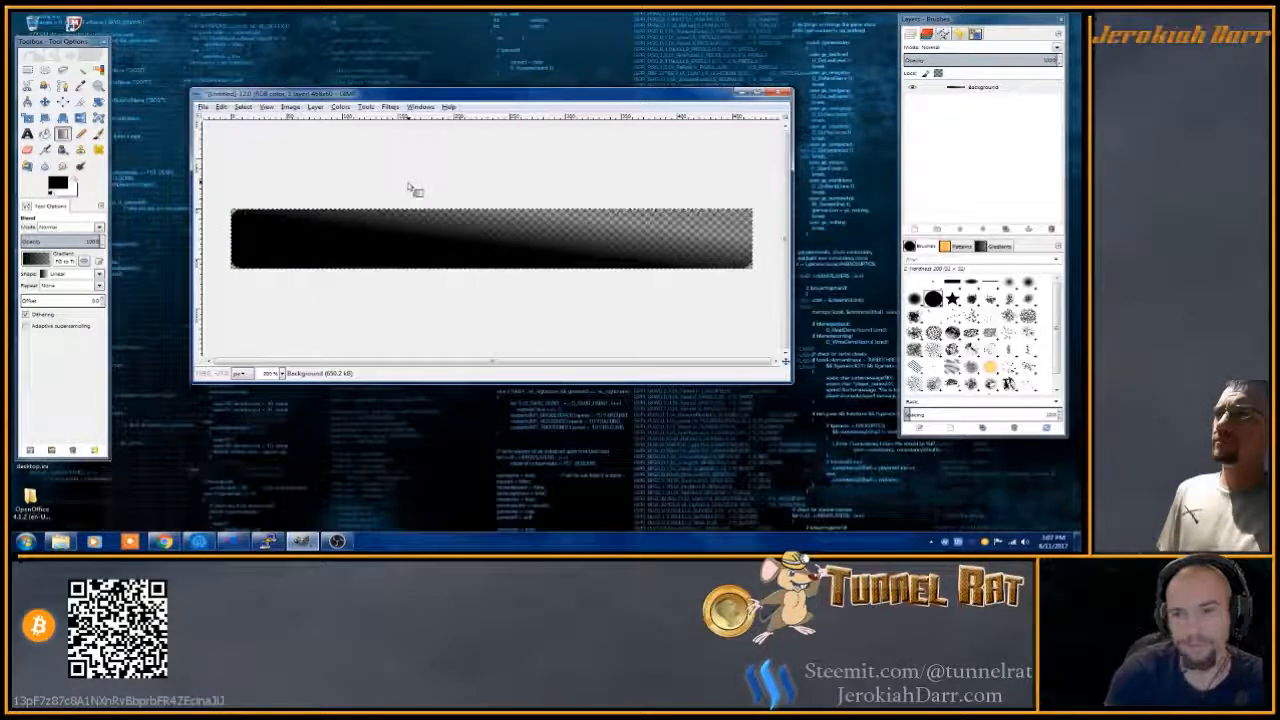
# - Try the Add Bevel filter on the banner with a thickness of 5, working on a copy
pyautogui.click(389, 107)
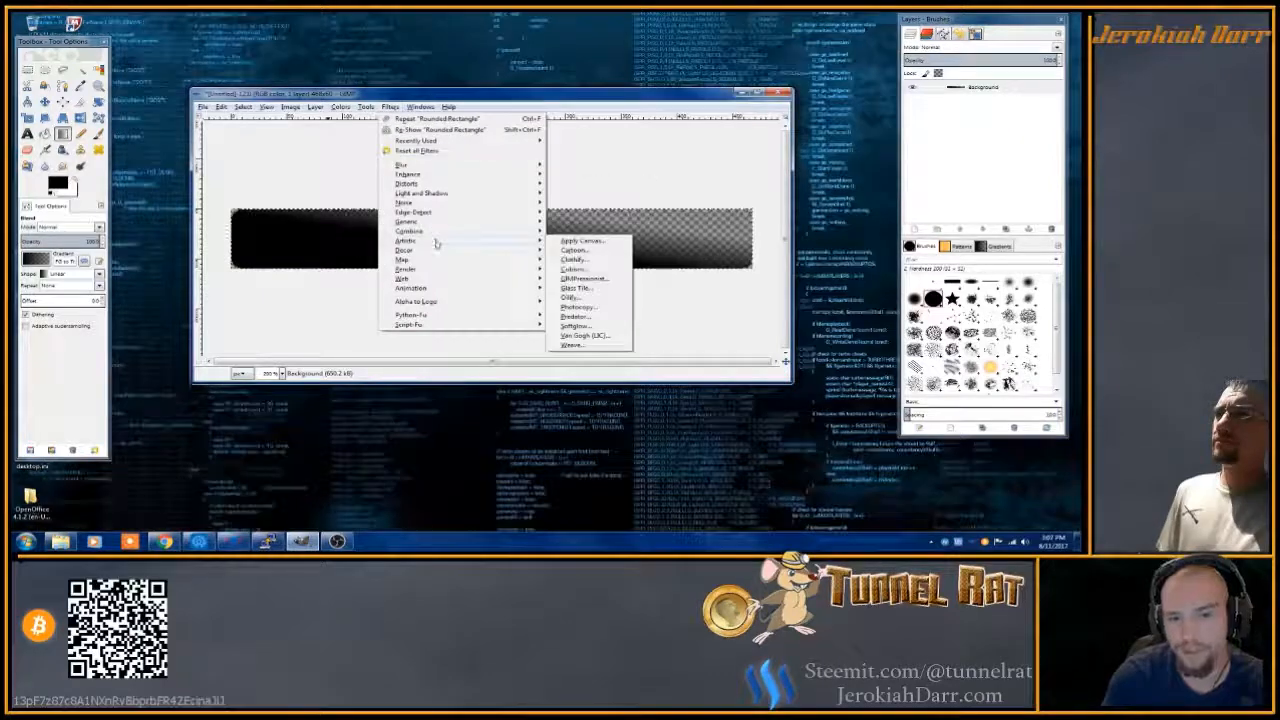
pyautogui.moveTo(437, 255)
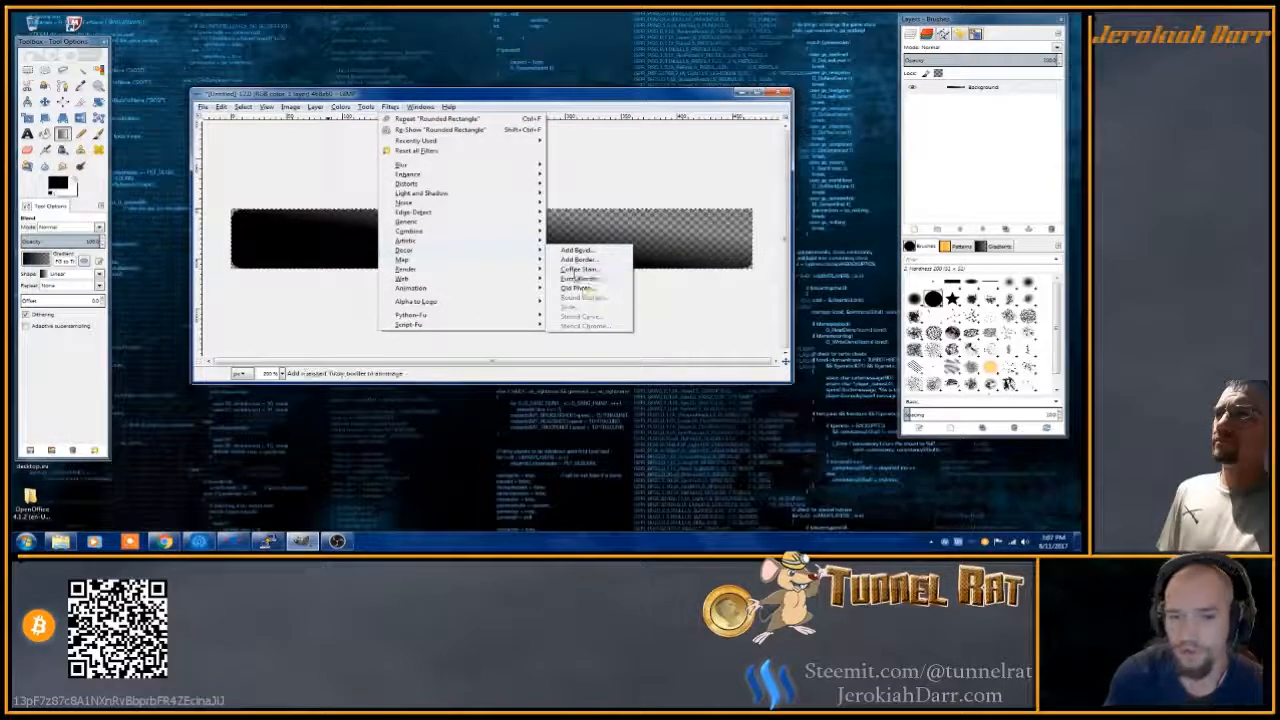
pyautogui.click(576, 250)
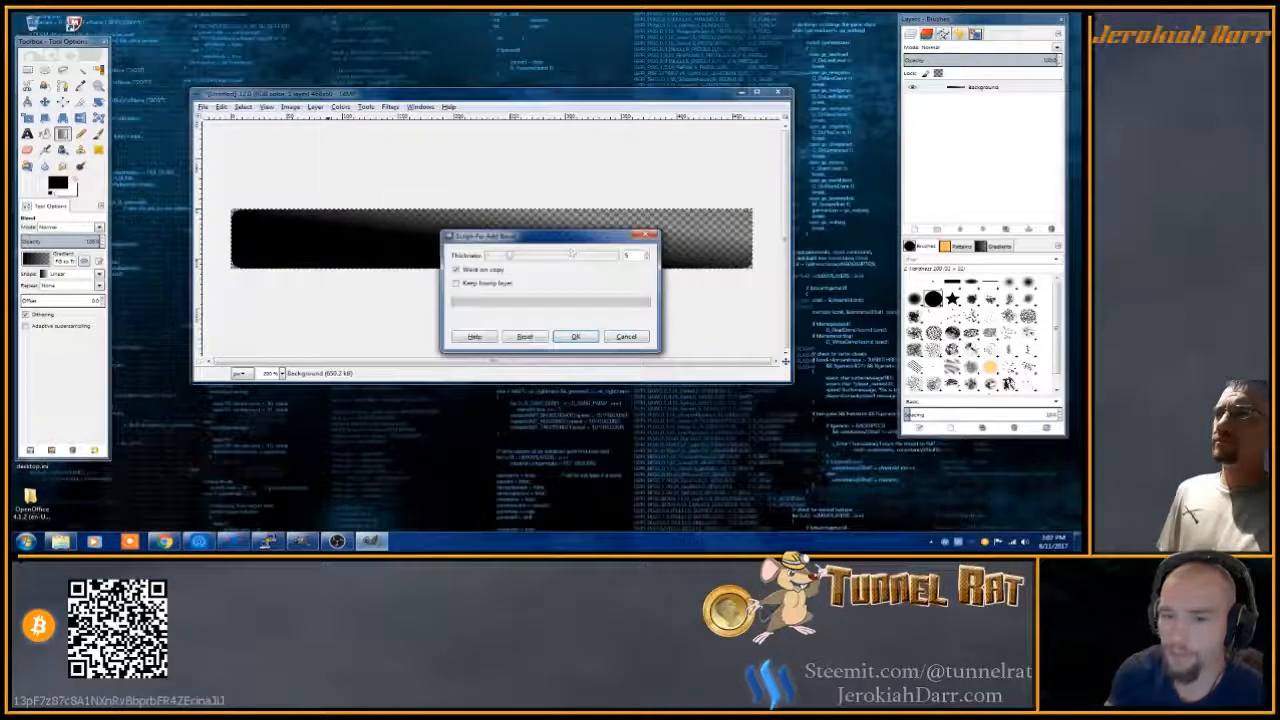
pyautogui.press('Return')
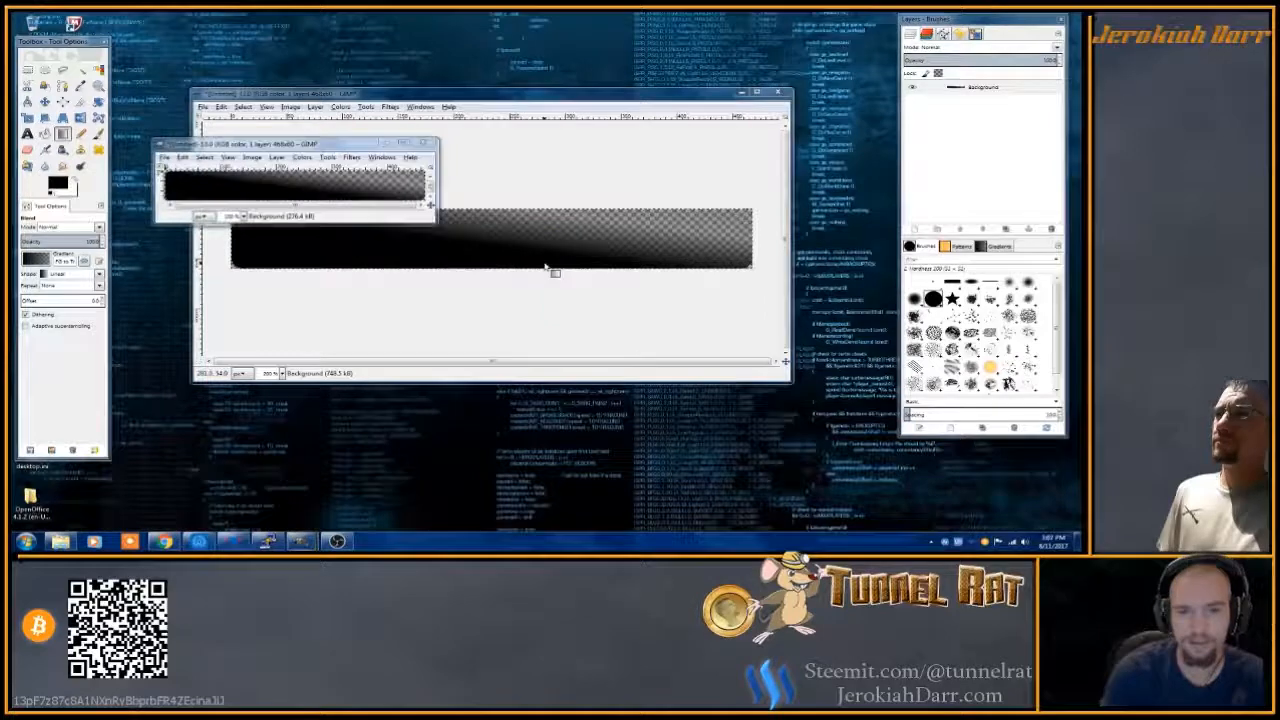
# - Enlarge the beveled copy and place it below the original for comparison, and close it discarding its changes
pyautogui.click(240, 216)
pyautogui.click(236, 251)
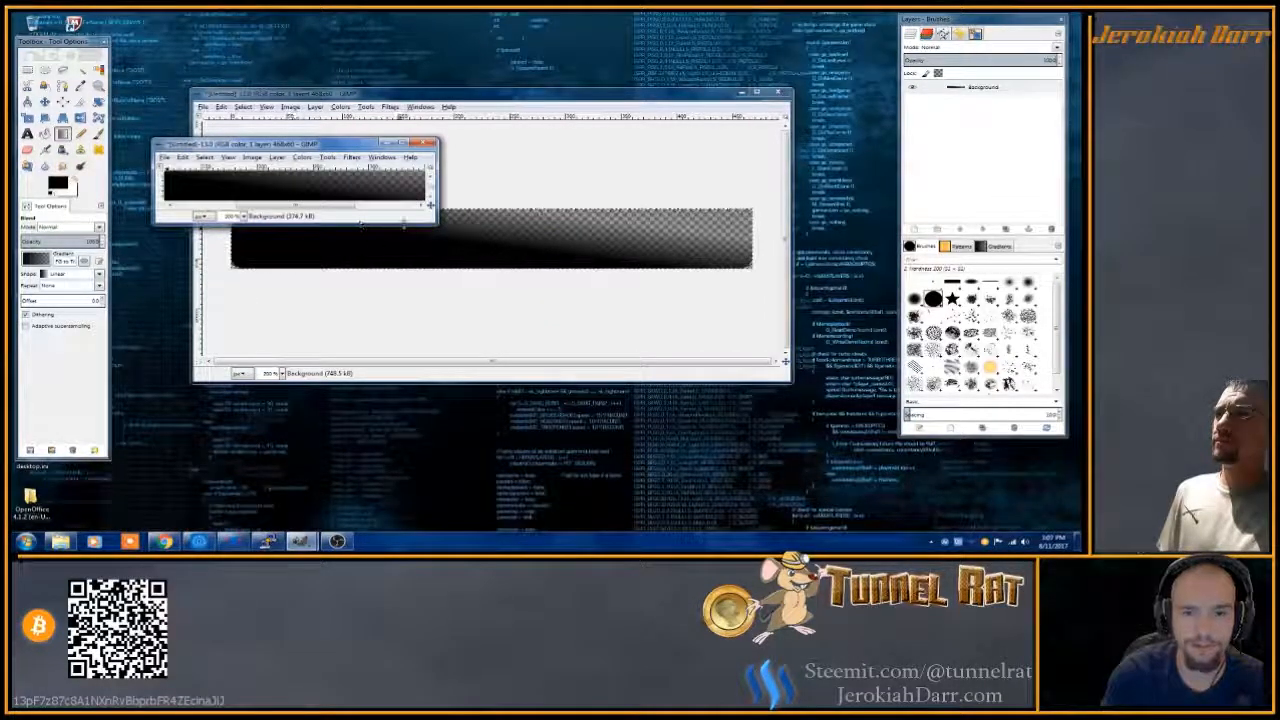
pyautogui.moveTo(436, 221); pyautogui.dragTo(747, 390)
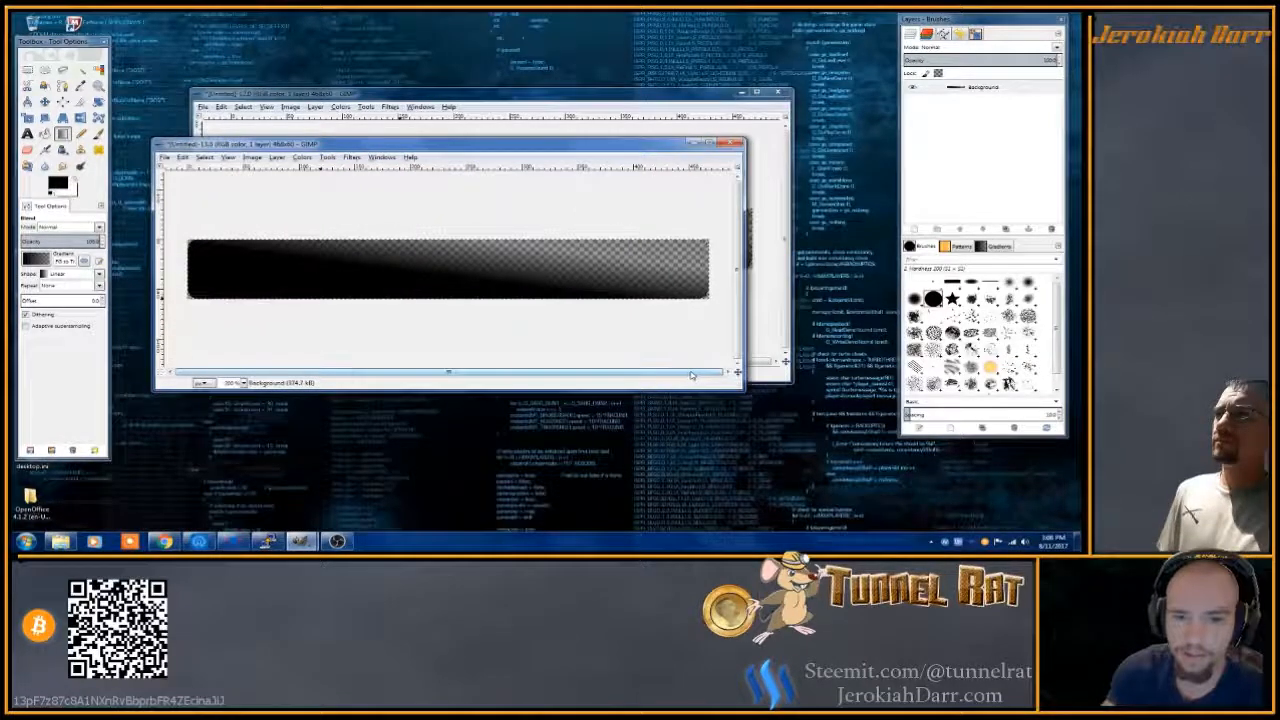
pyautogui.moveTo(391, 148); pyautogui.dragTo(433, 289)
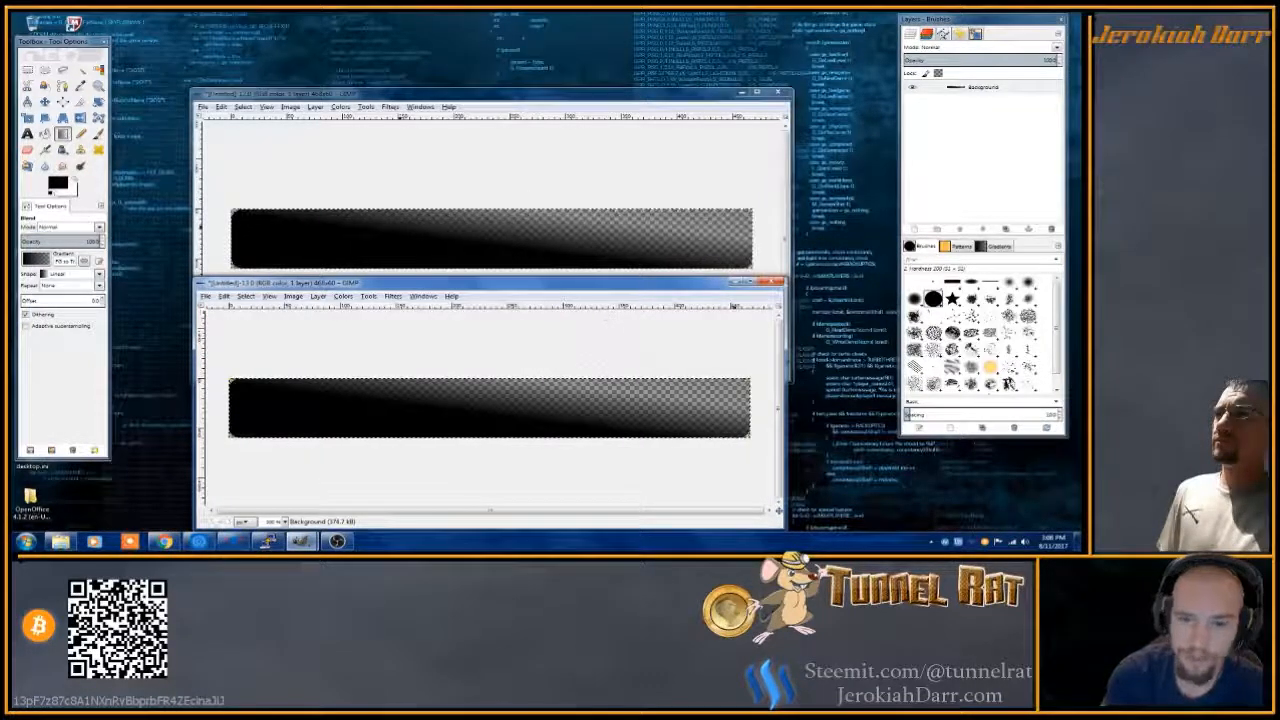
pyautogui.click(772, 281)
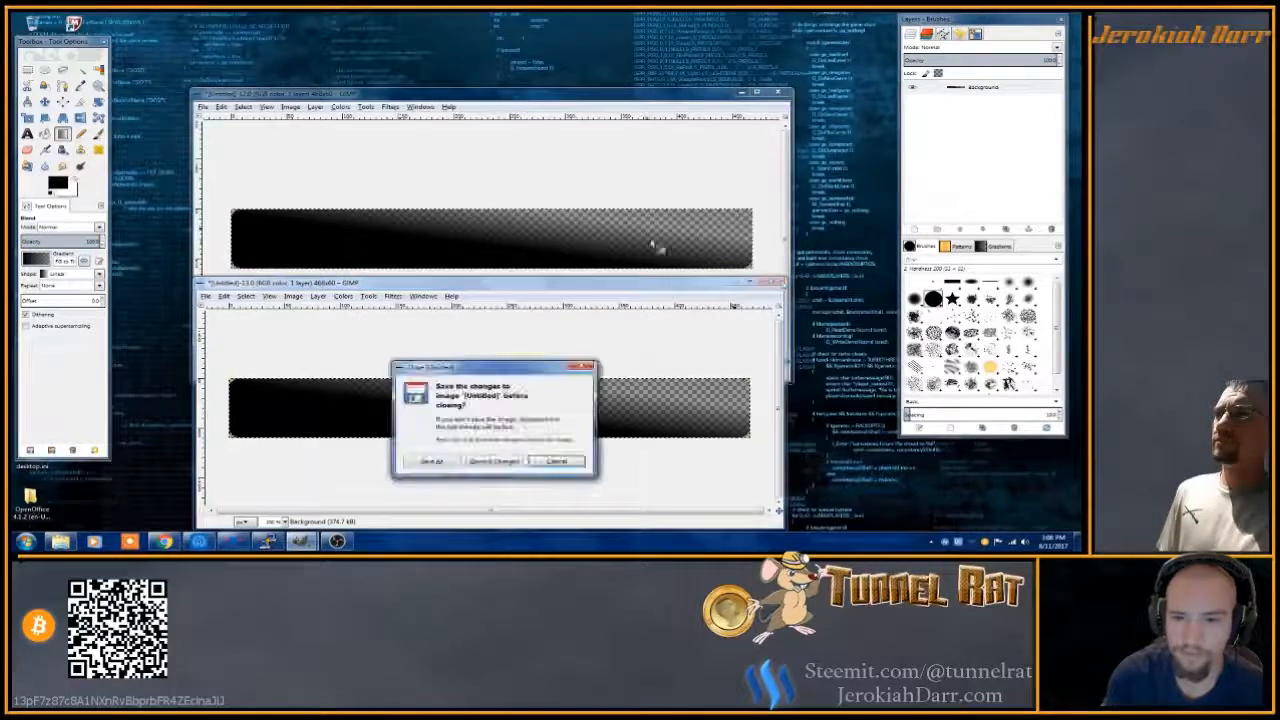
pyautogui.click(487, 463)
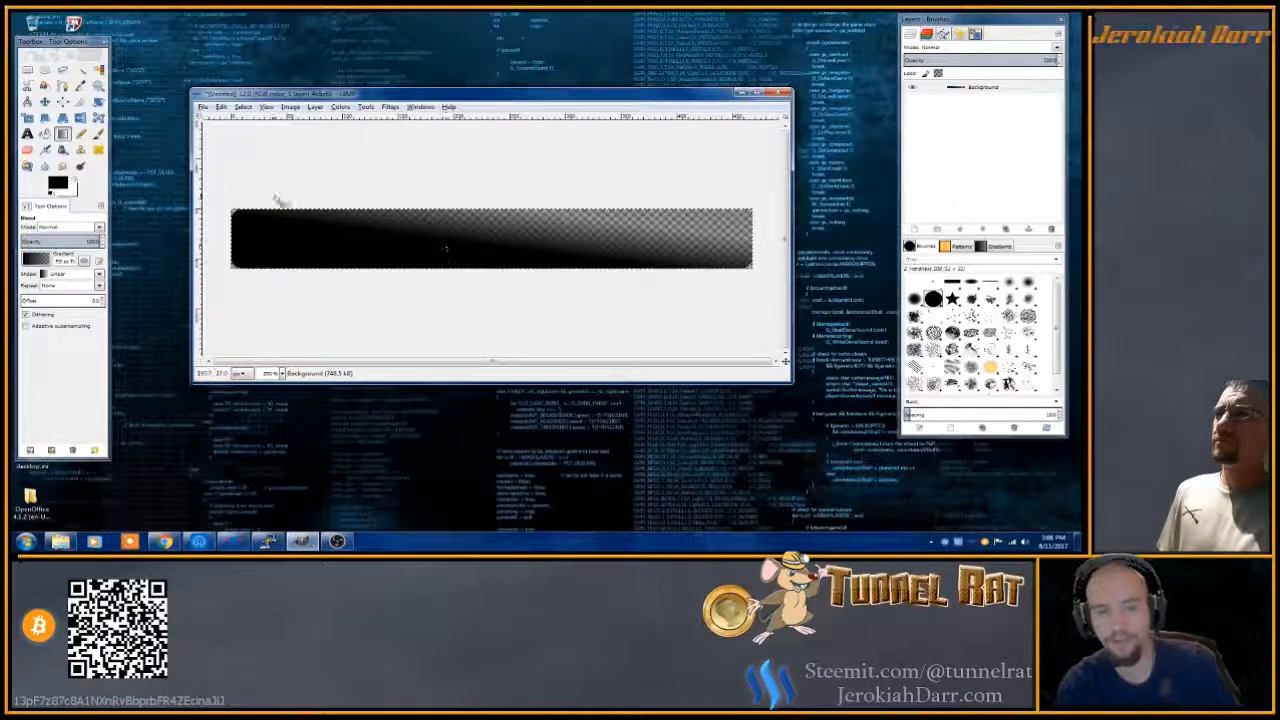
# - Open Steem3d.png from the Documents folder as a new layer in the banner image
pyautogui.click(203, 107)
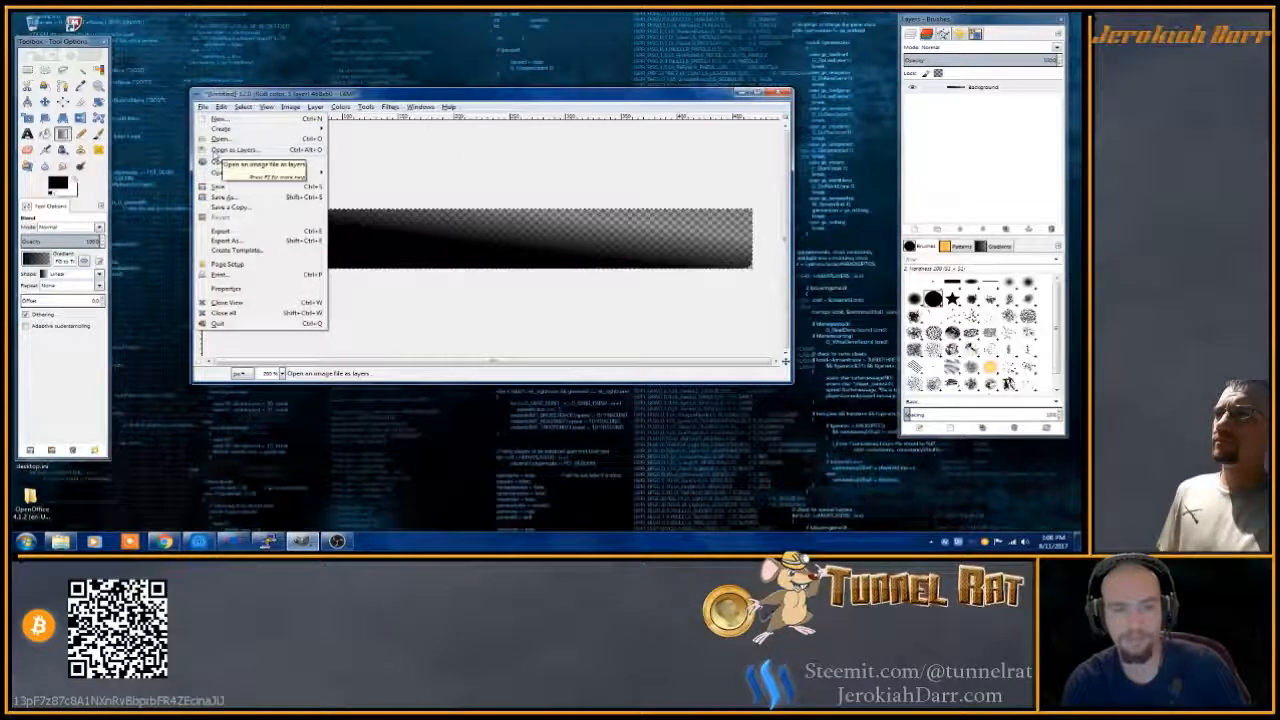
pyautogui.click(230, 150)
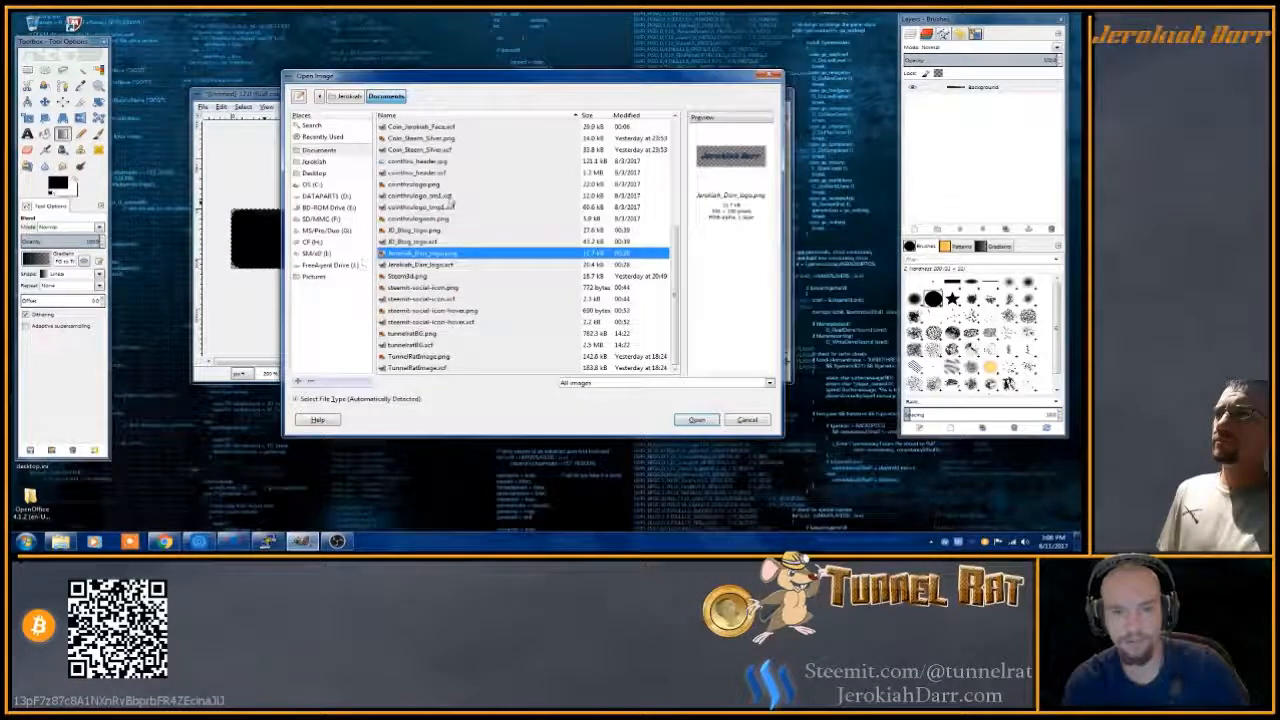
pyautogui.click(415, 277)
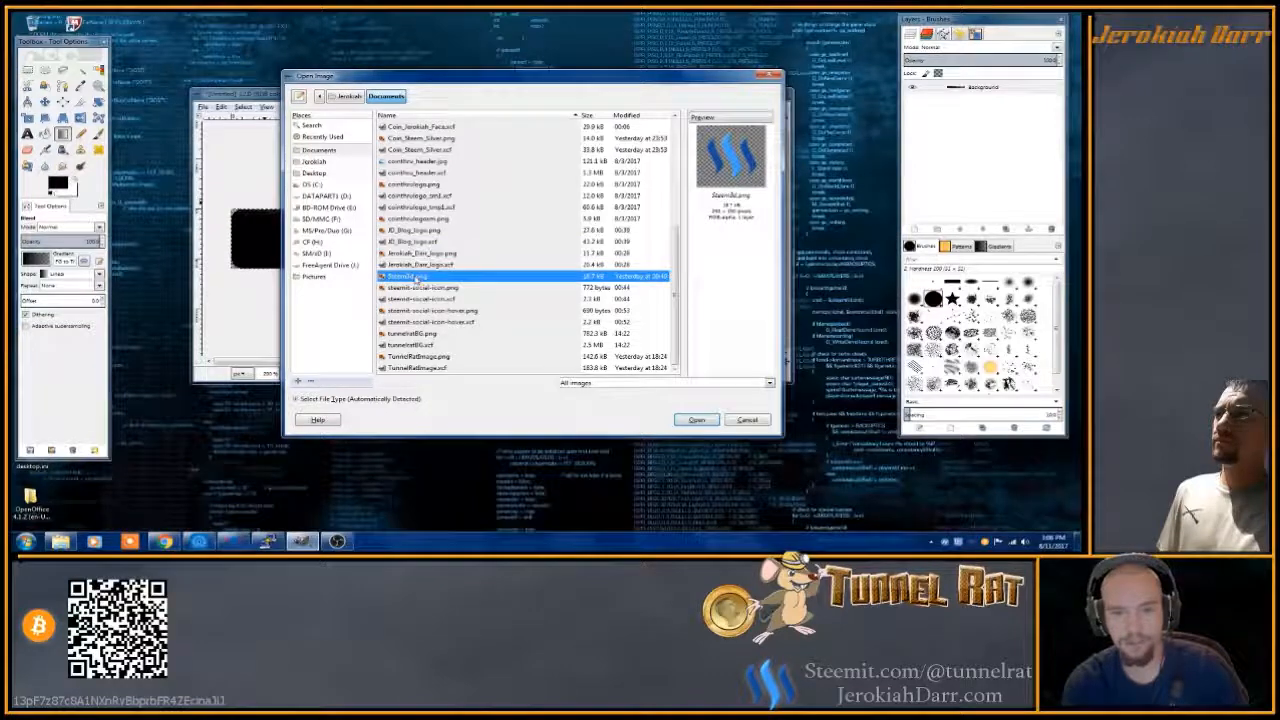
pyautogui.click(697, 419)
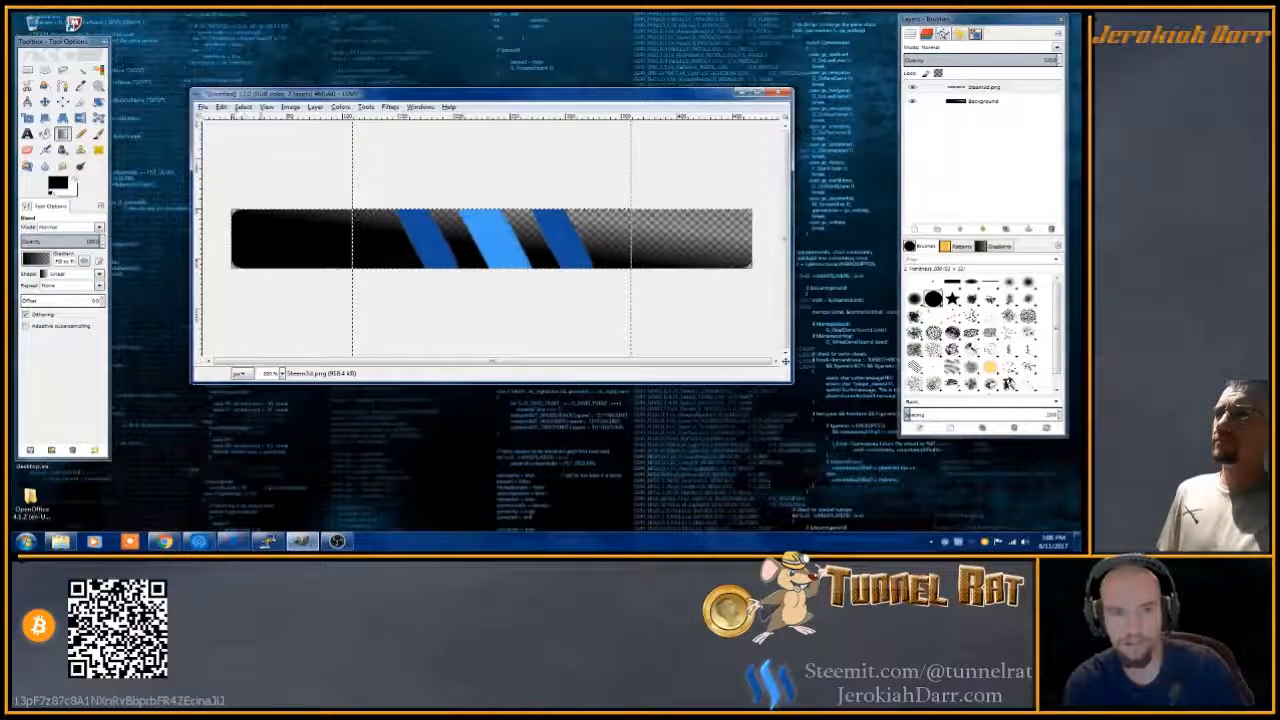
# - Scale the Steem logo layer proportionally to a height of 60 px
pyautogui.click(315, 106)
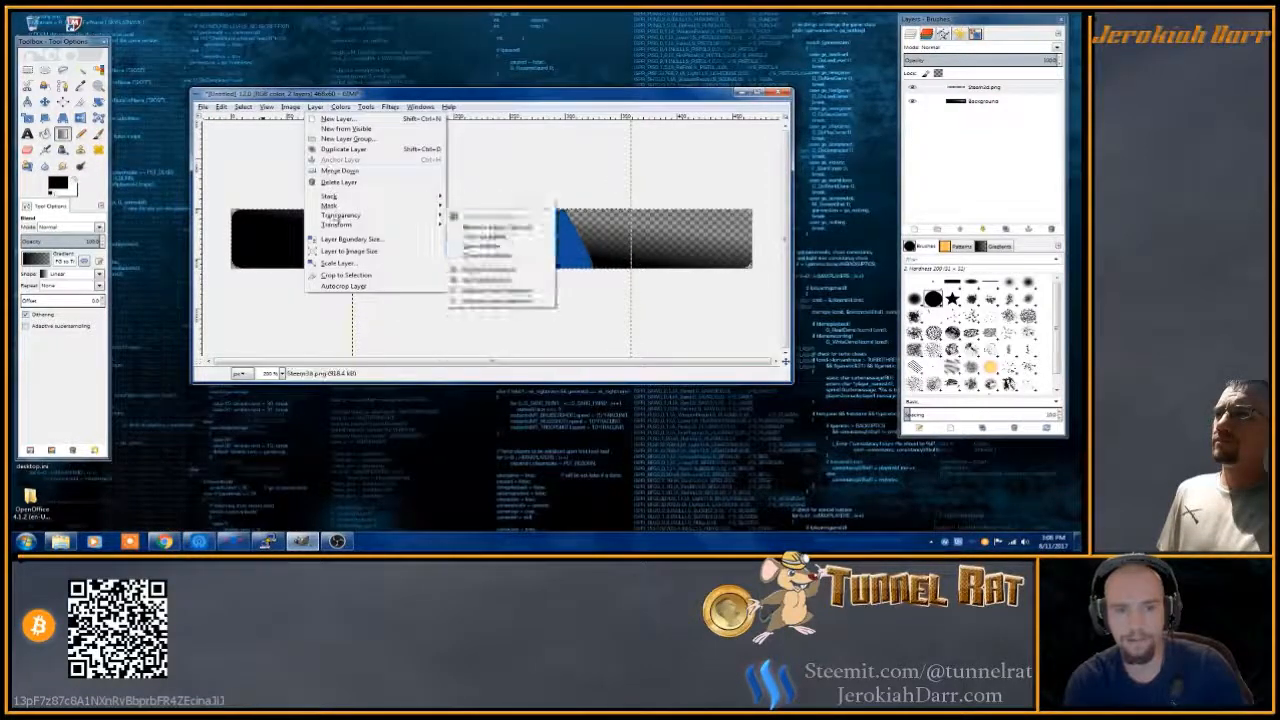
pyautogui.click(338, 263)
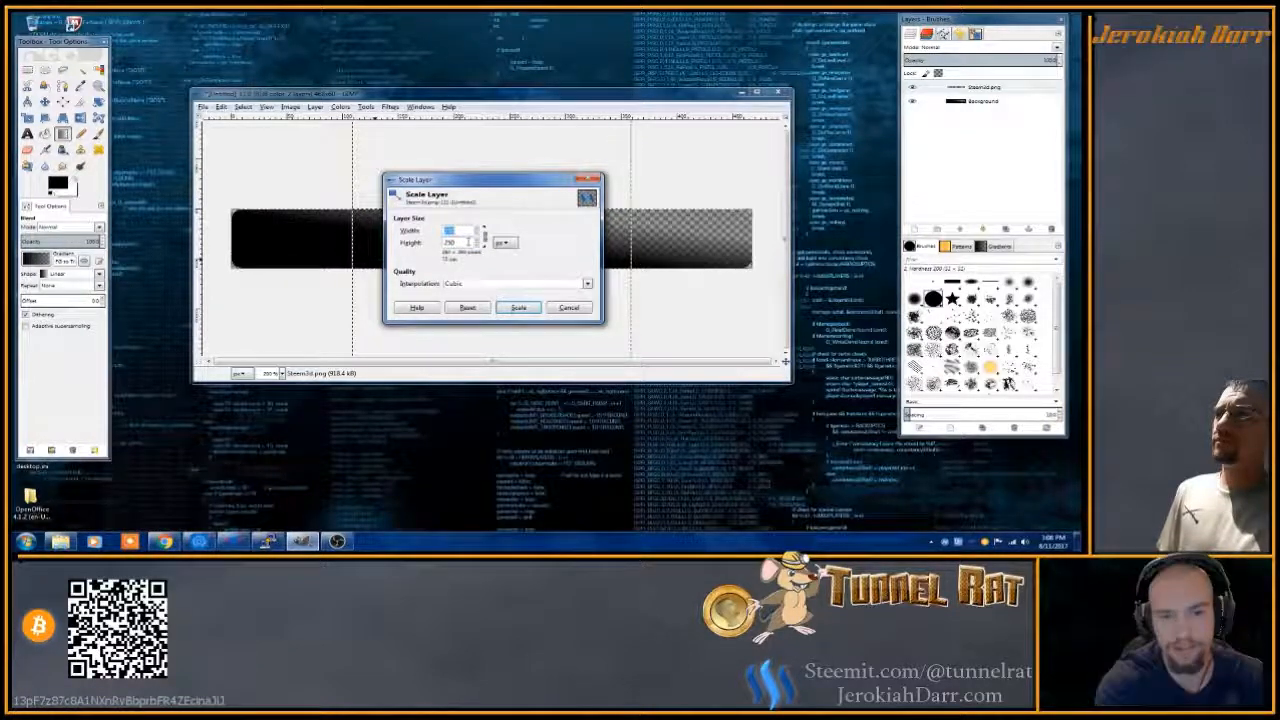
pyautogui.press('Tab')
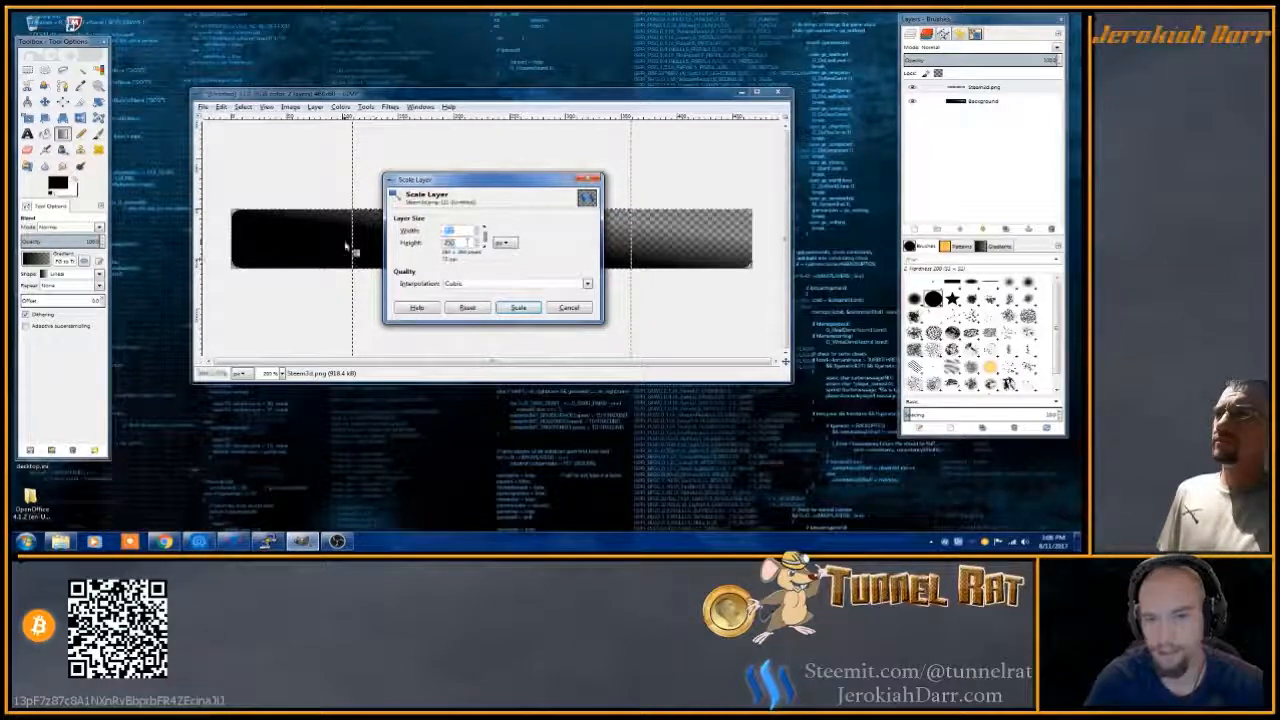
pyautogui.write('6')
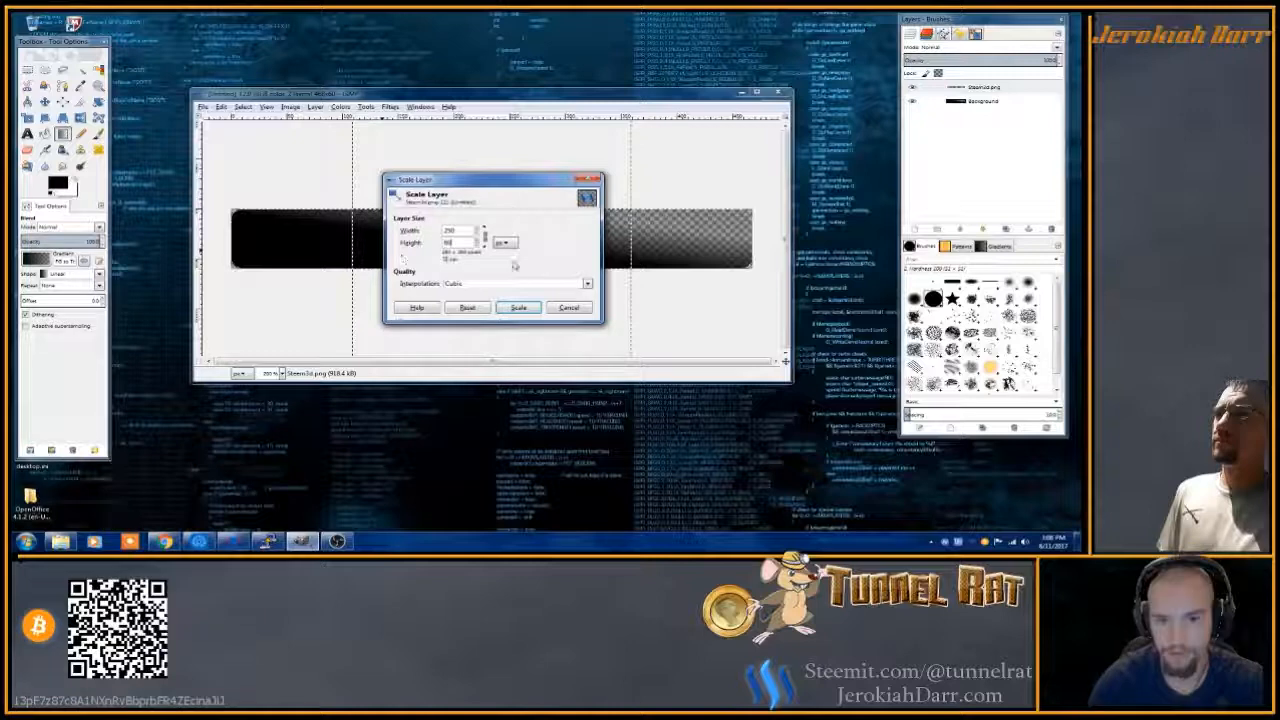
pyautogui.write('0')
pyautogui.click(518, 307)
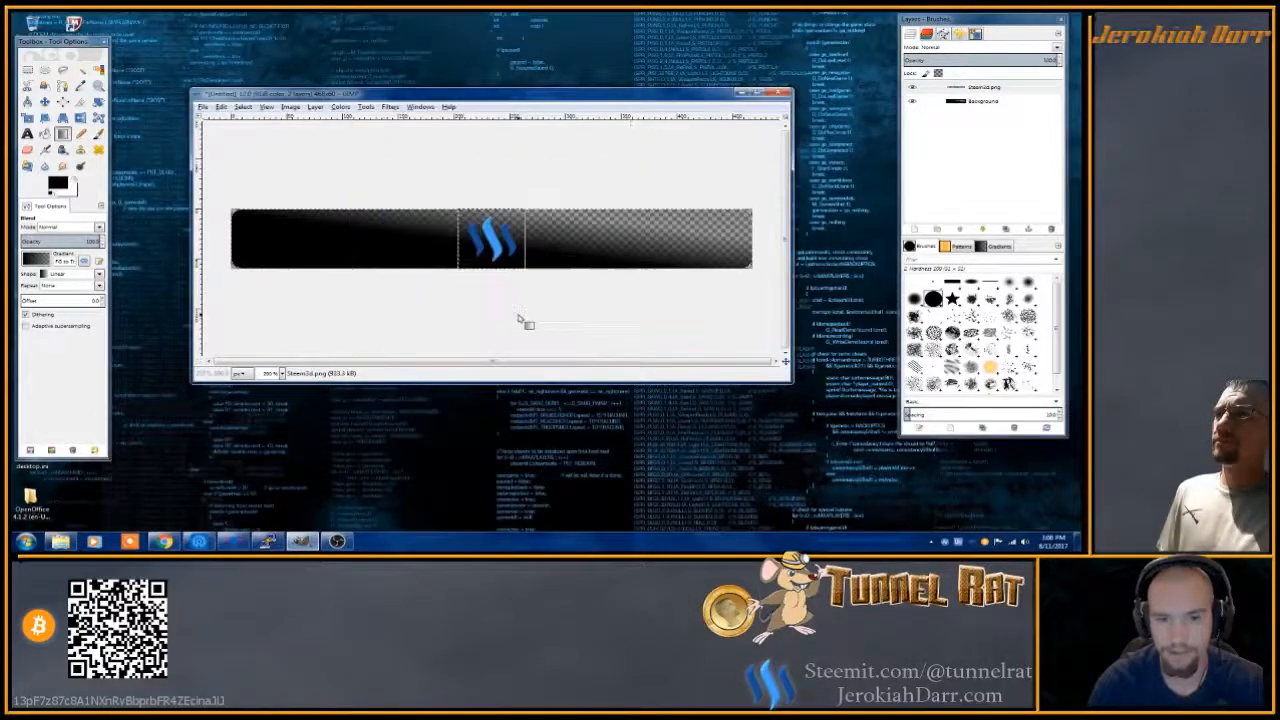
# - Move the Steem logo to the far left end of the banner and view the image at 100%
pyautogui.click(44, 102)
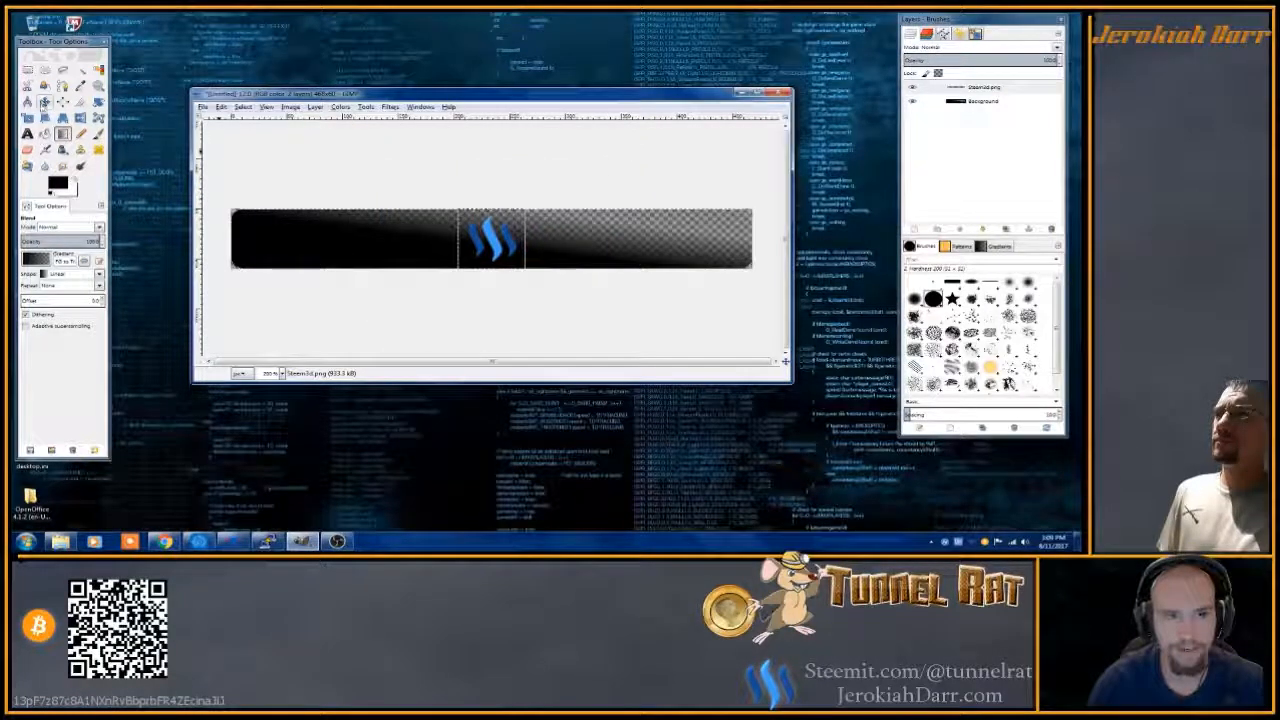
pyautogui.moveTo(505, 252); pyautogui.dragTo(272, 245)
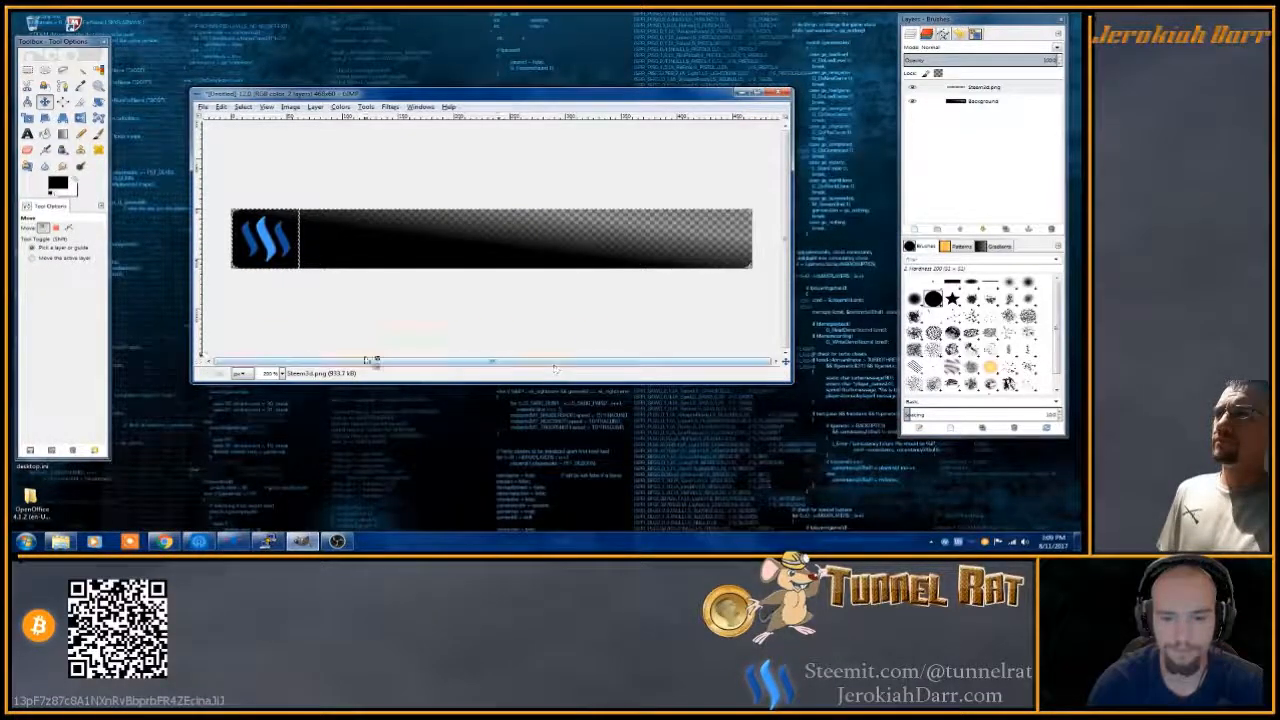
pyautogui.click(283, 374)
pyautogui.click(277, 428)
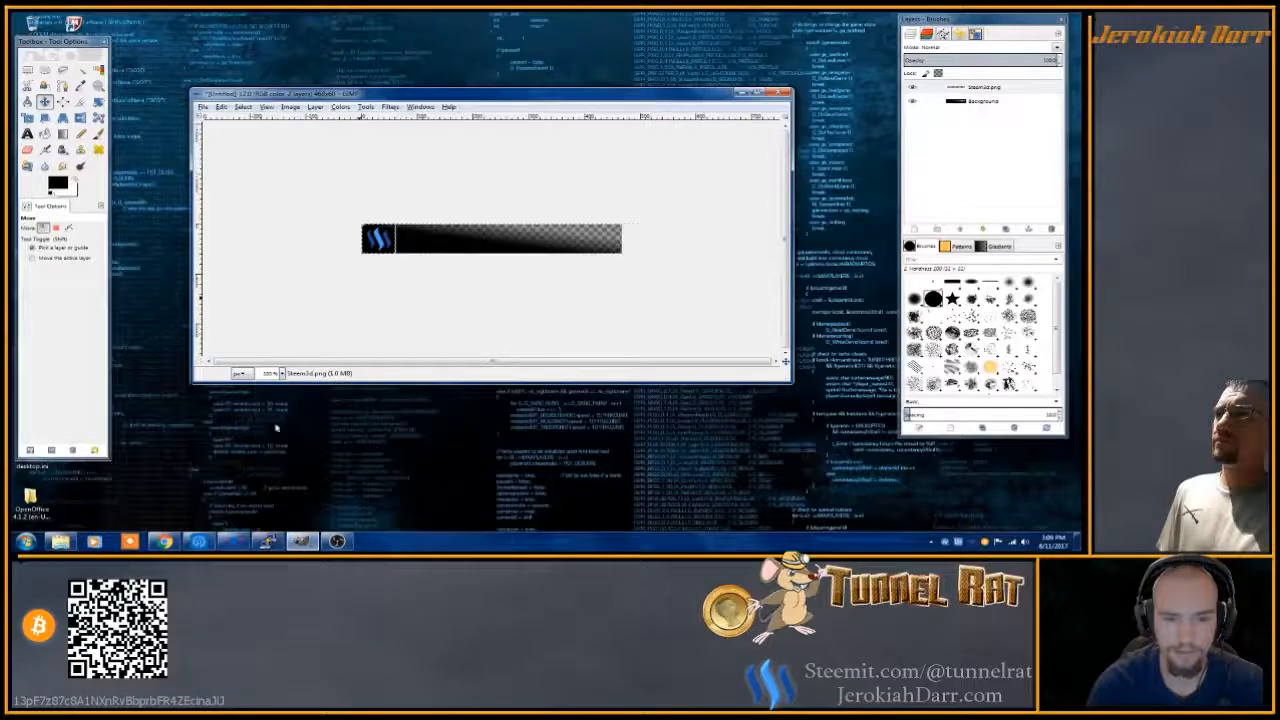
# - Move the Steem logo from the banner's left end to its center
pyautogui.click(978, 101)
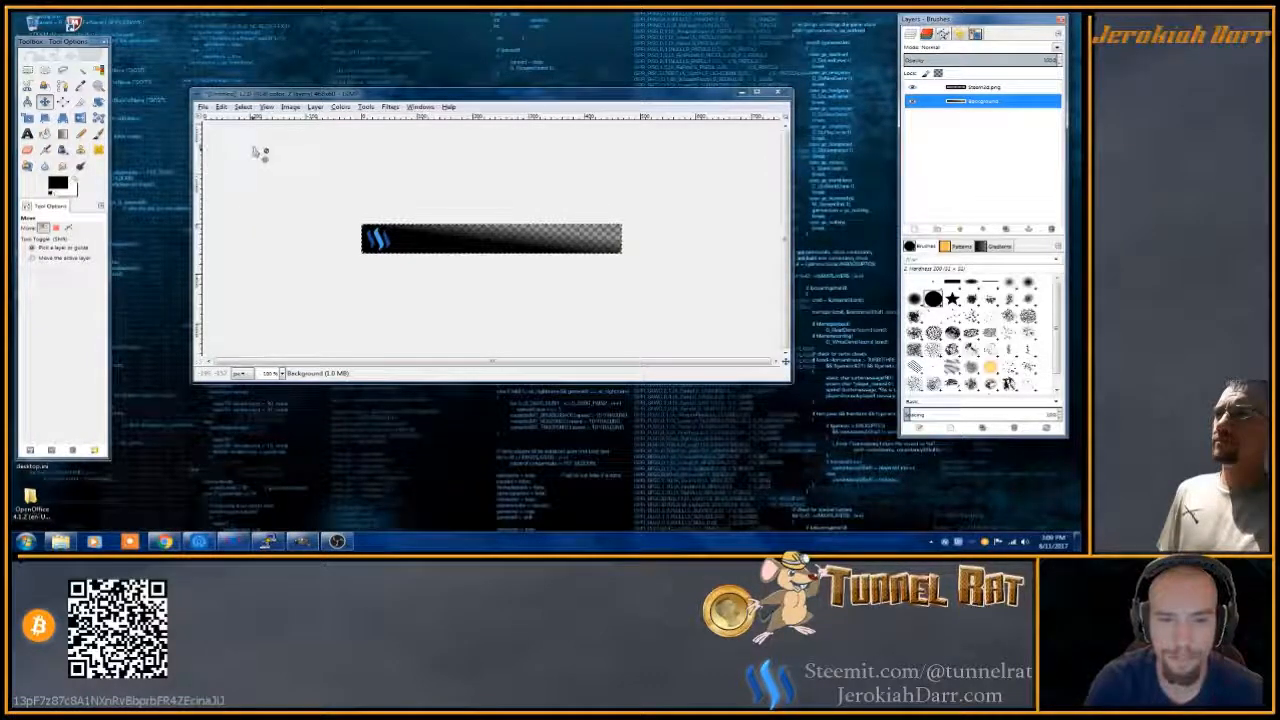
pyautogui.moveTo(377, 237); pyautogui.dragTo(495, 238)
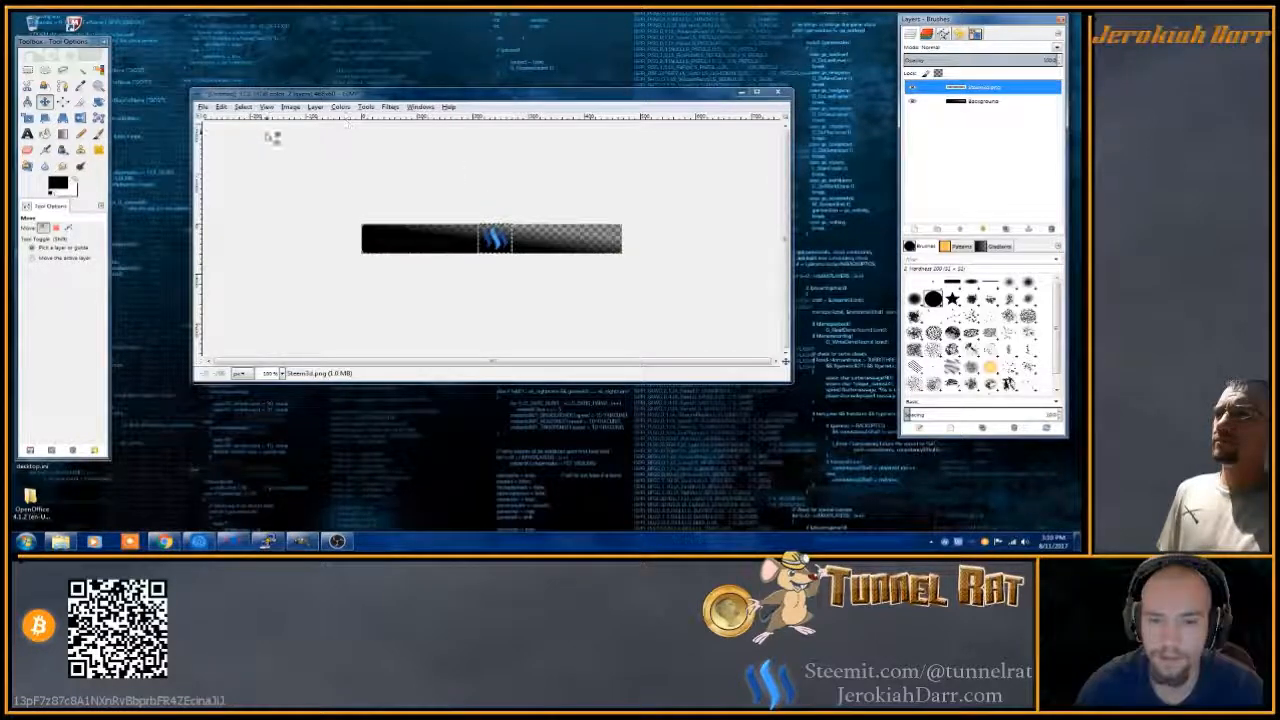
# - Apply a Drop Shadow filter to the Steem logo layer with the existing settings
pyautogui.click(390, 106)
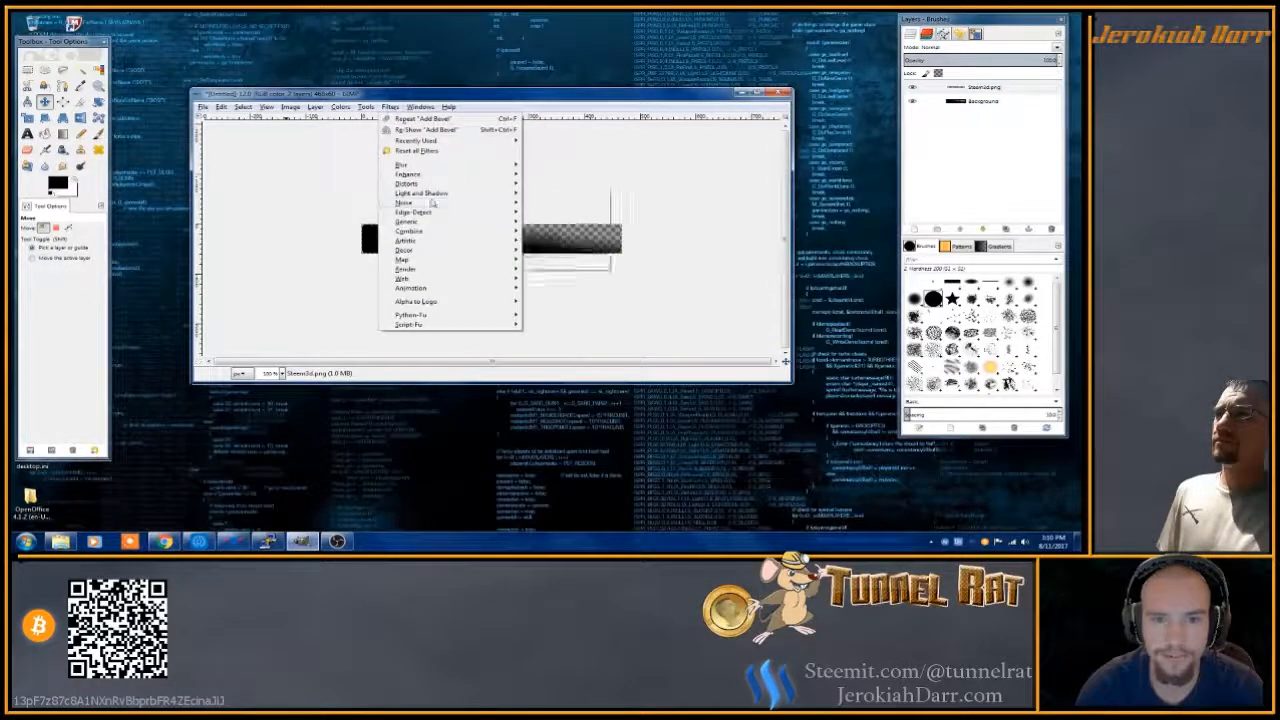
pyautogui.moveTo(366, 106)
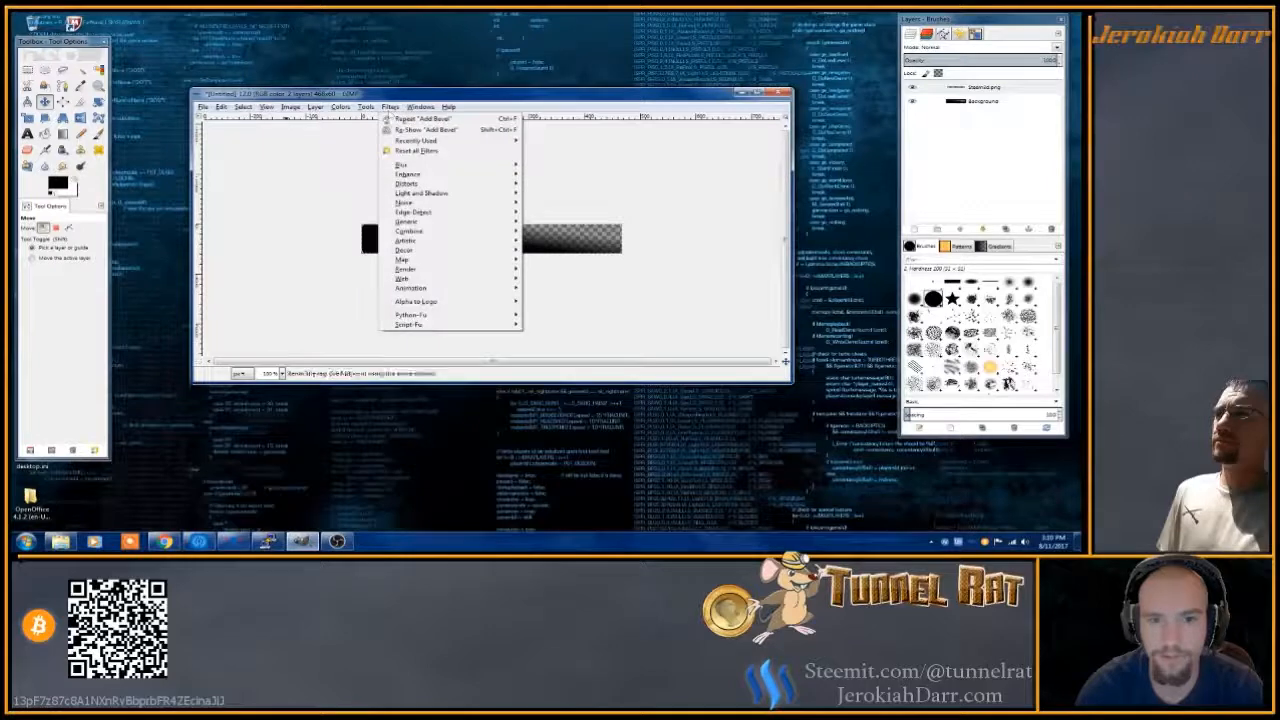
pyautogui.moveTo(431, 197)
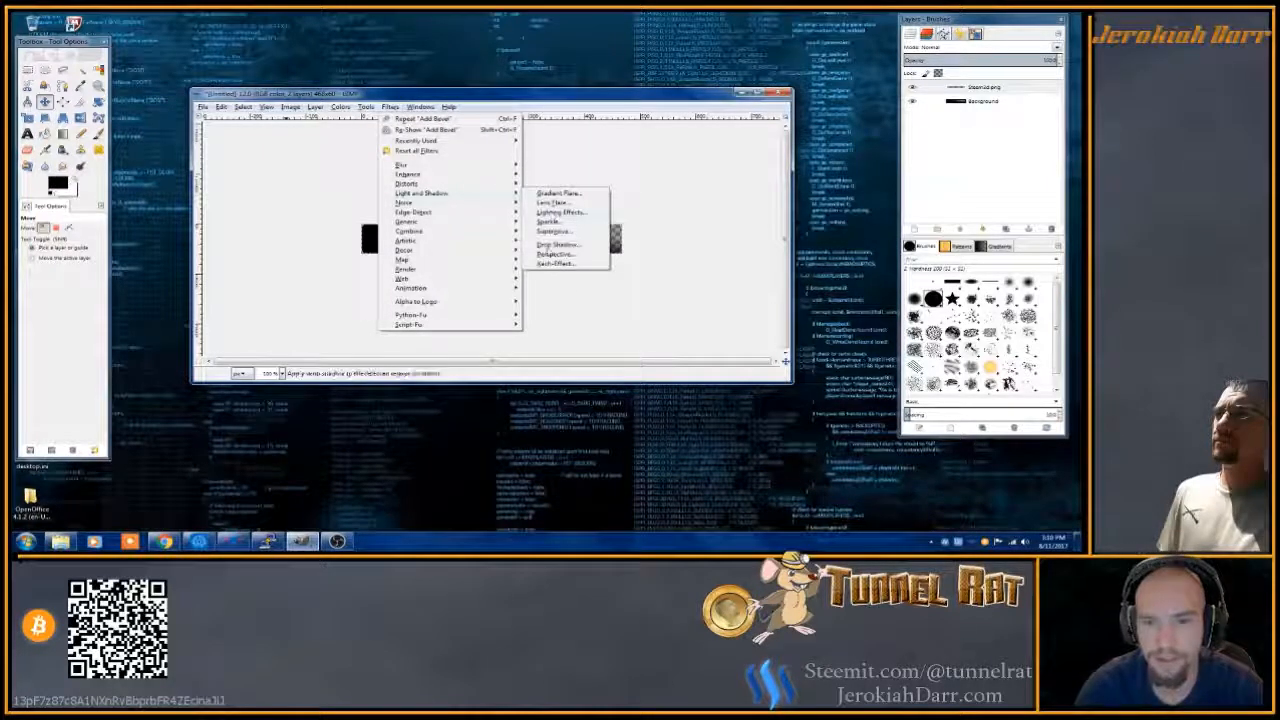
pyautogui.click(556, 244)
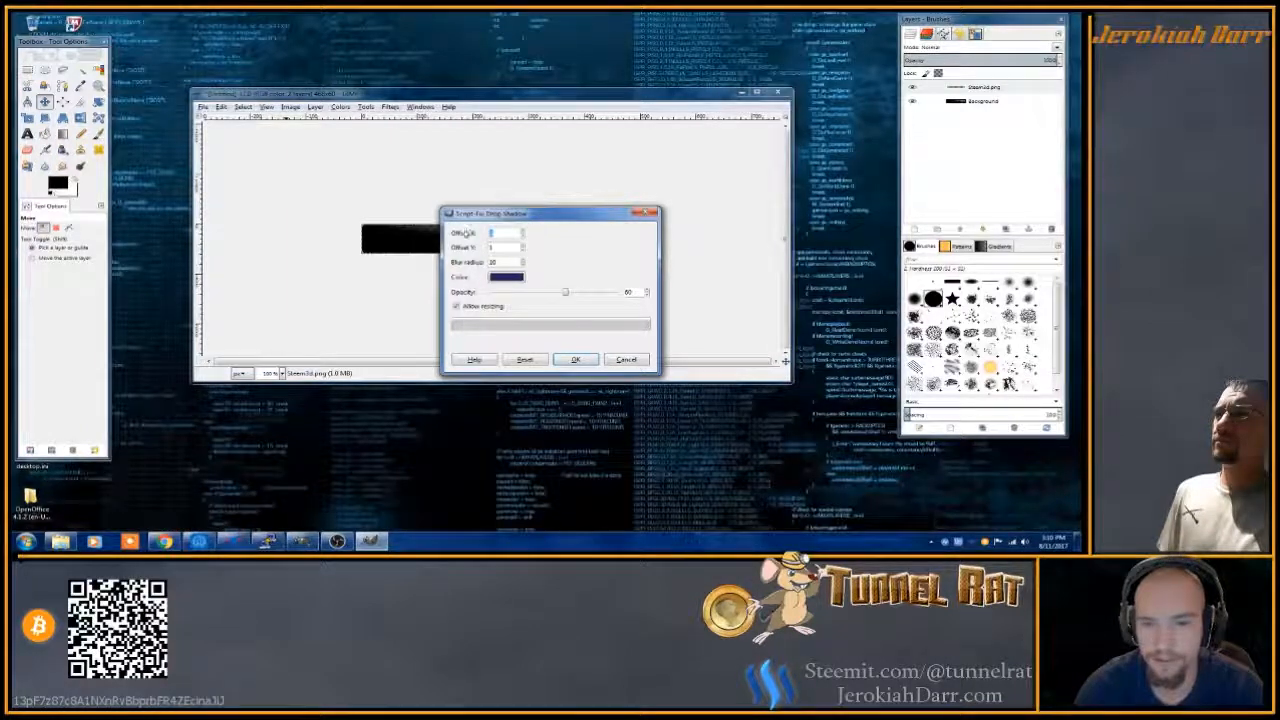
pyautogui.click(575, 359)
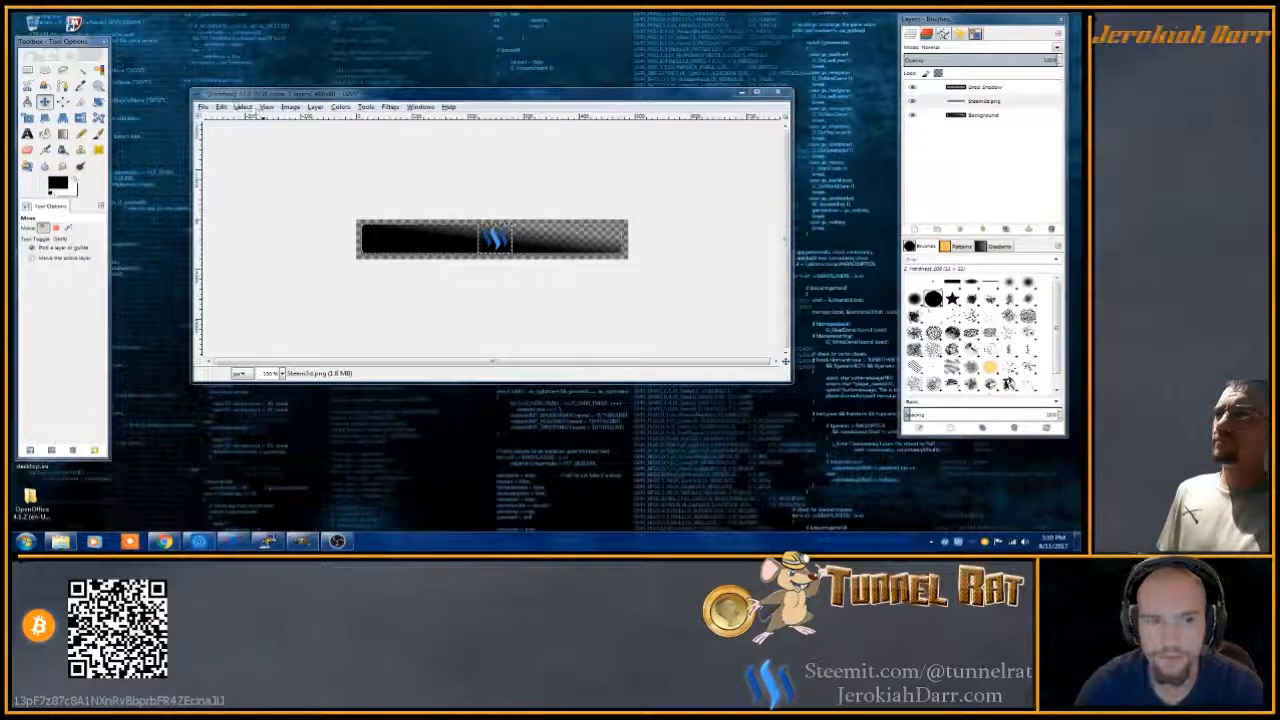
# - Undo the drop shadow and clear the selection around the banner, with the Steem logo layer active
pyautogui.click(221, 106)
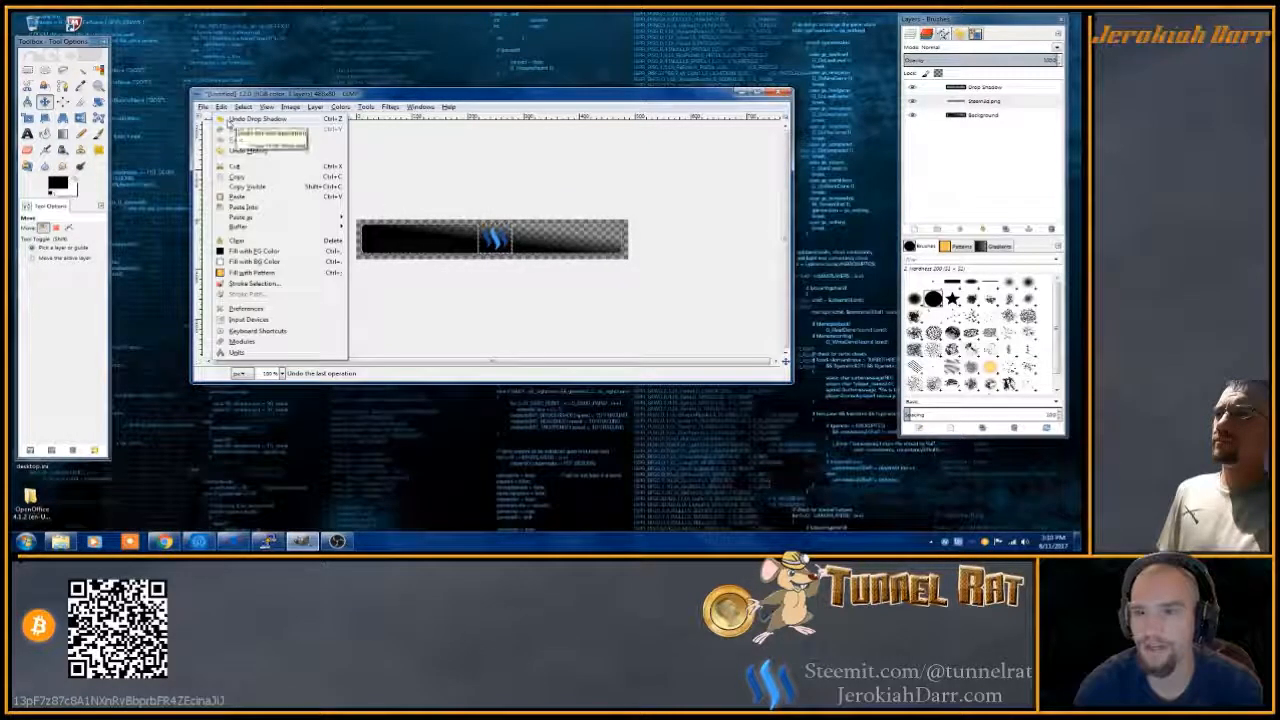
pyautogui.click(228, 119)
pyautogui.click(966, 88)
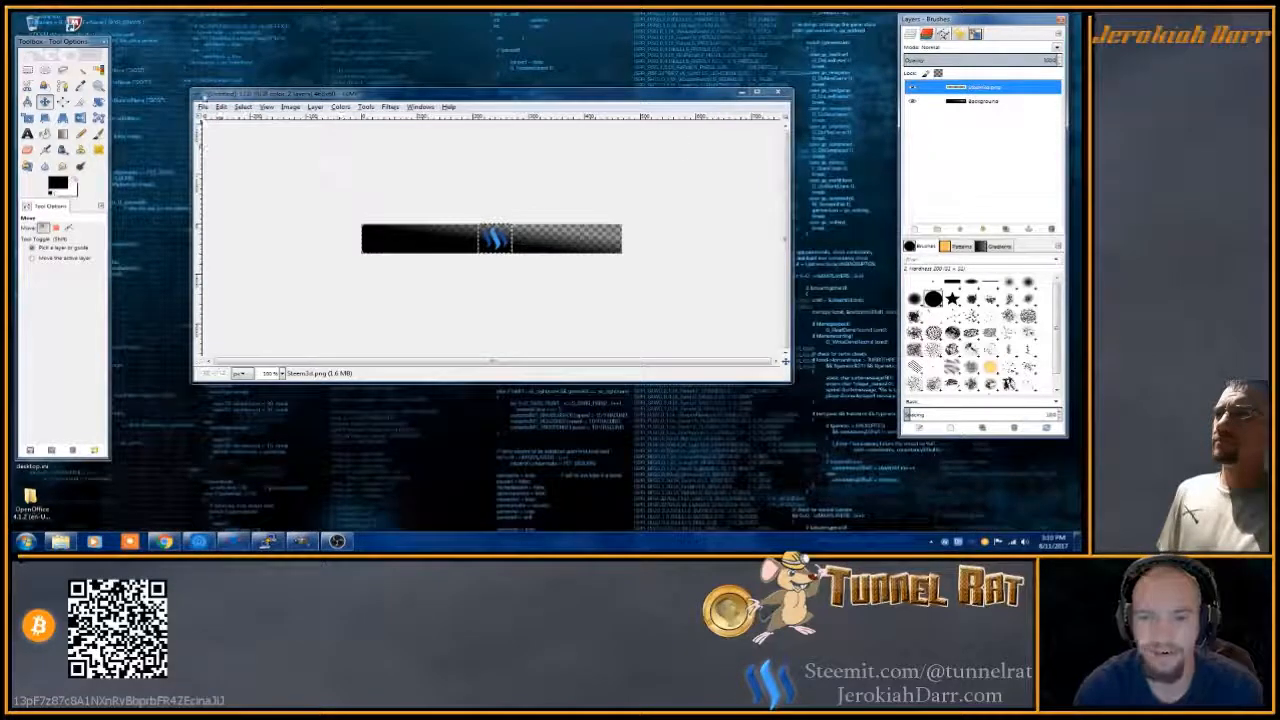
pyautogui.click(243, 107)
pyautogui.click(252, 118)
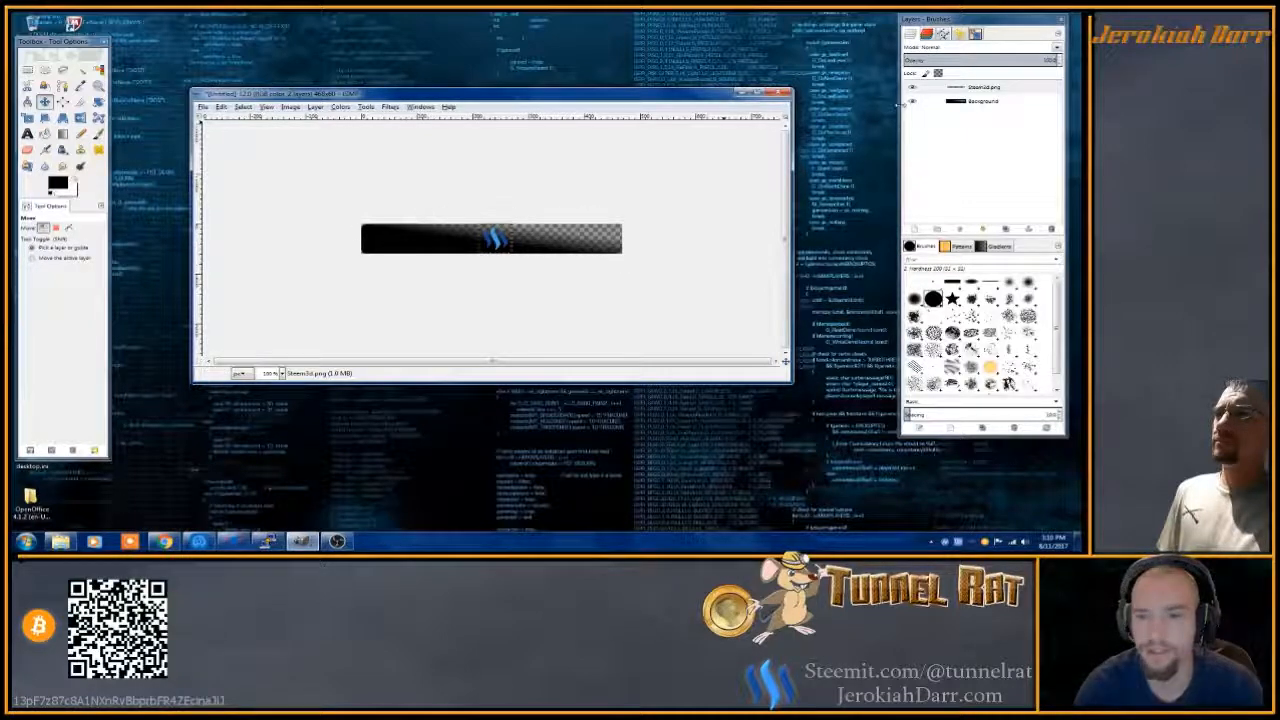
# - Try repeating the last drop shadow without changing its settings, and undo it
pyautogui.click(390, 106)
pyautogui.click(410, 120)
pyautogui.click(222, 106)
pyautogui.click(238, 121)
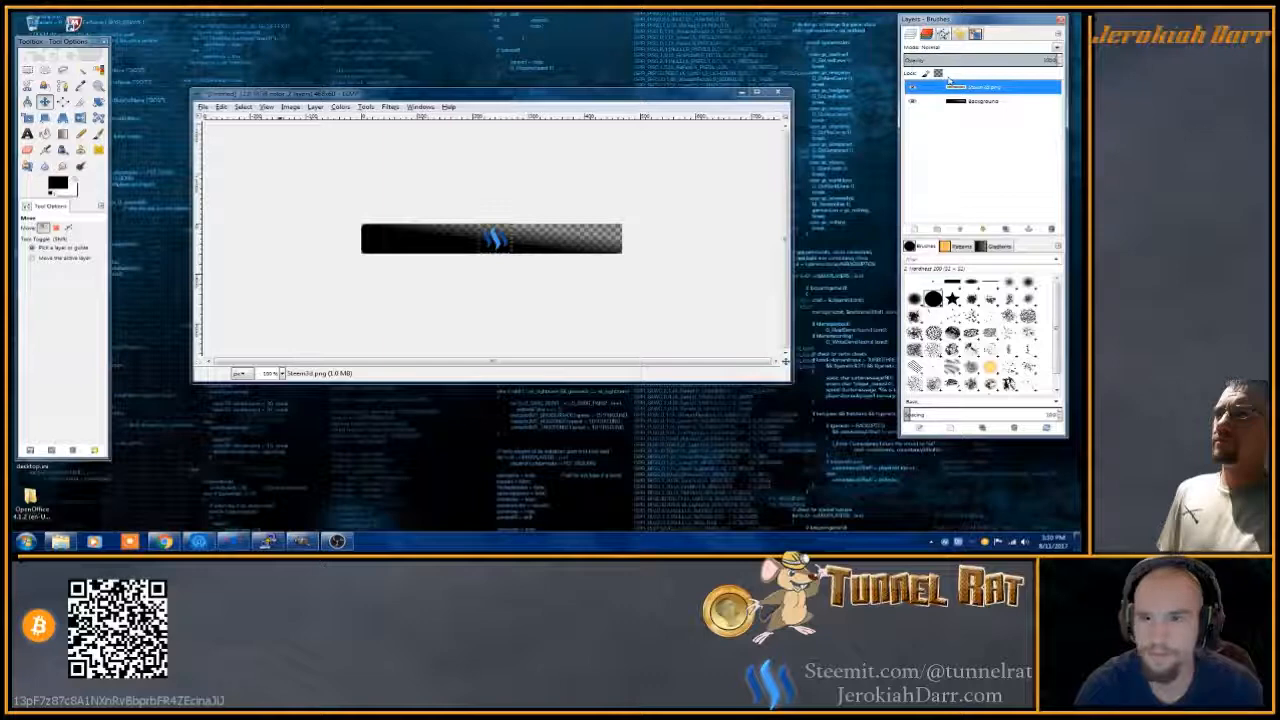
# - Make the Steem logo layer active and run the Drop Shadow filter on it from its settings dialog
pyautogui.click(243, 106)
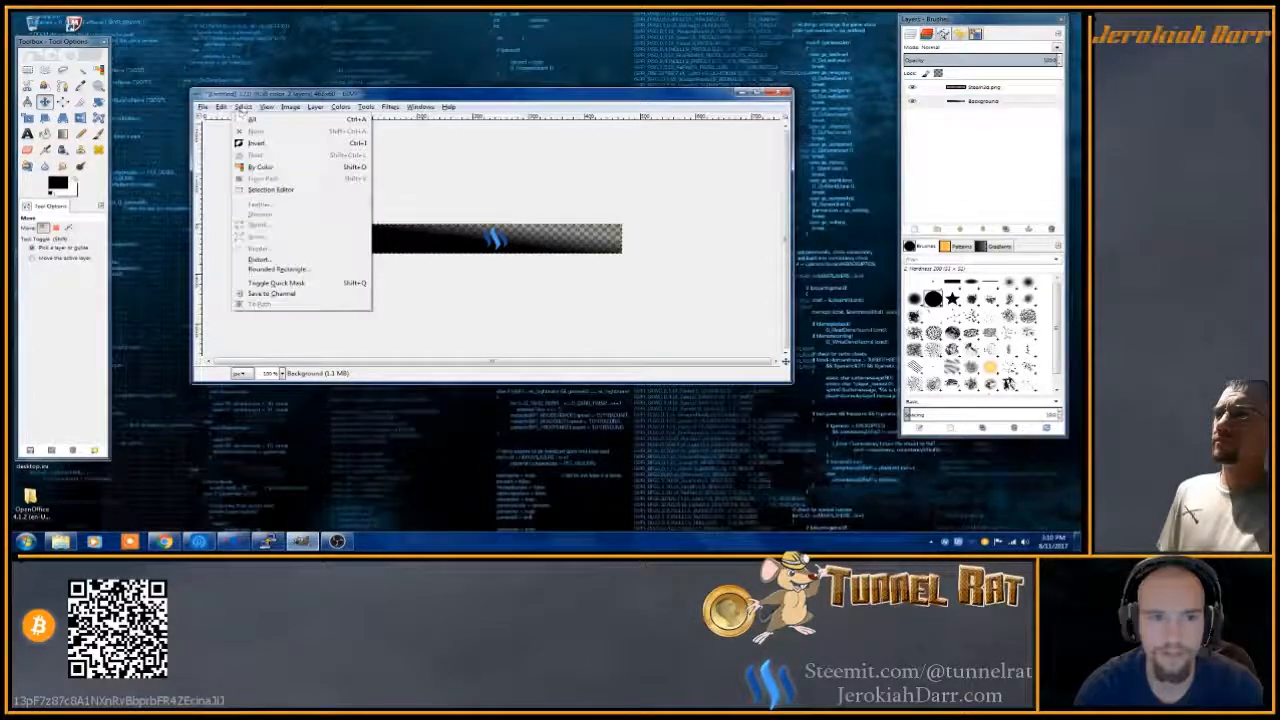
pyautogui.click(242, 107)
pyautogui.click(979, 88)
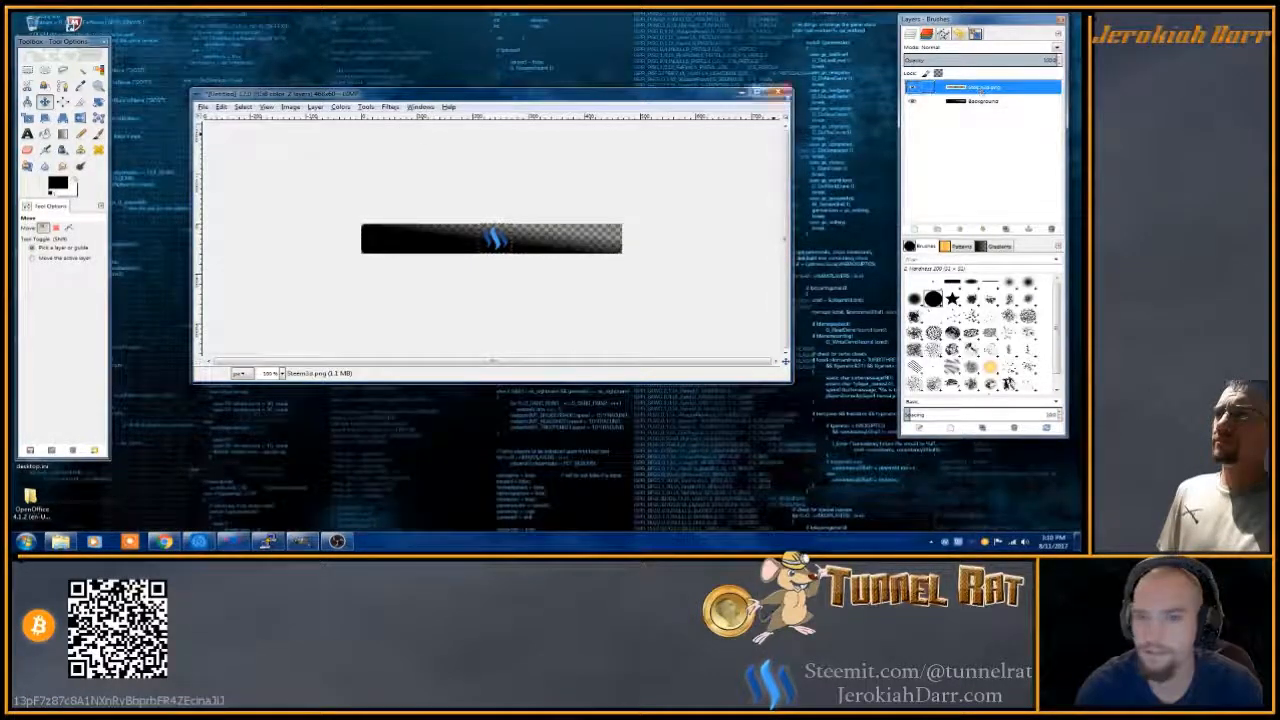
pyautogui.click(390, 106)
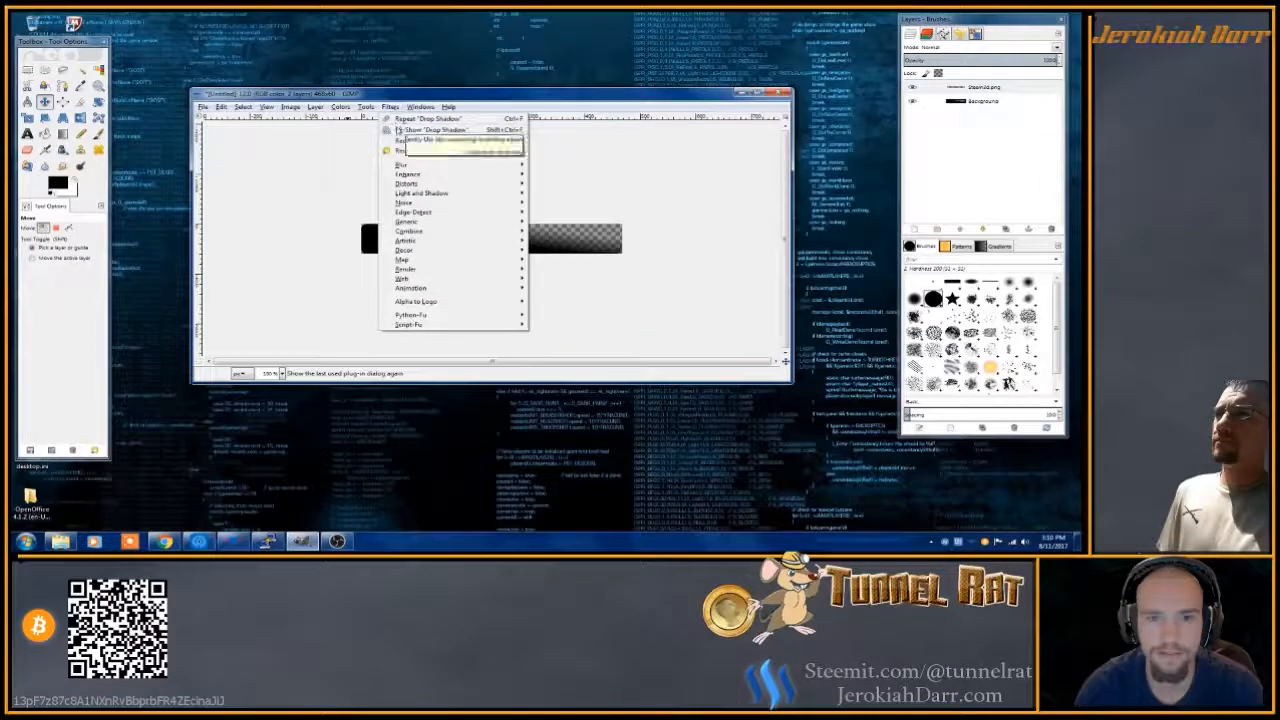
pyautogui.click(400, 130)
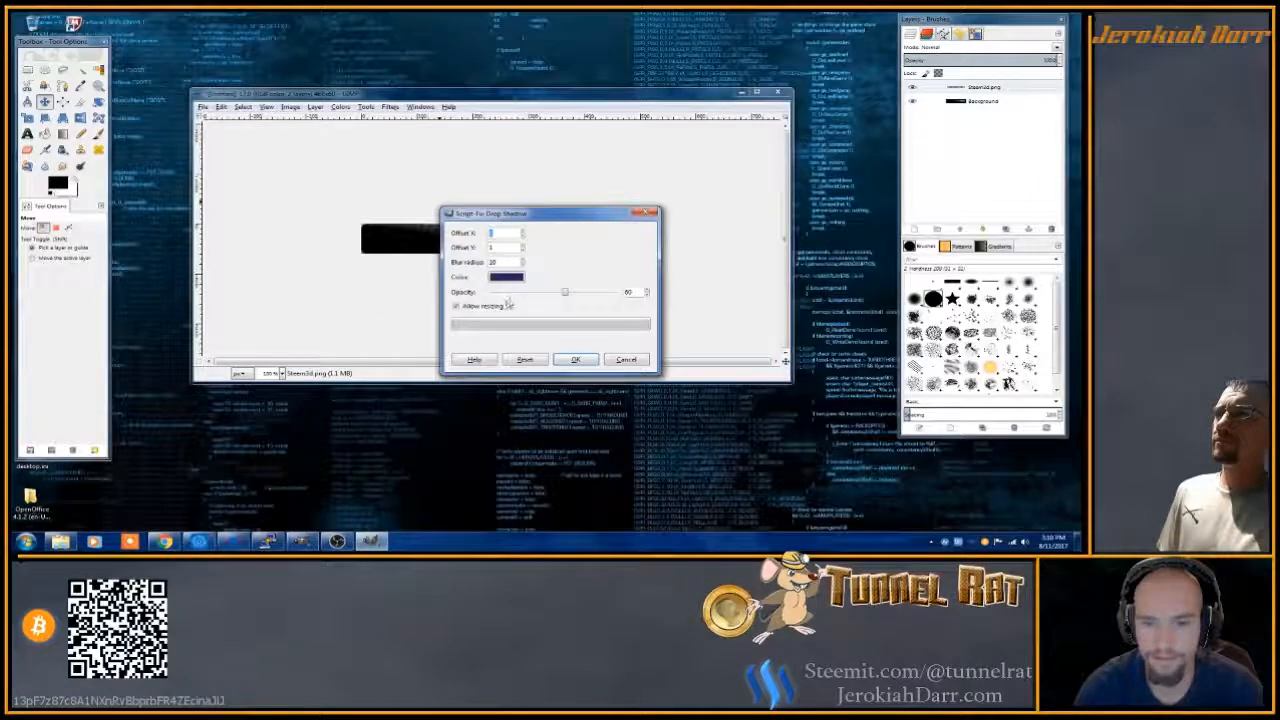
pyautogui.click(567, 360)
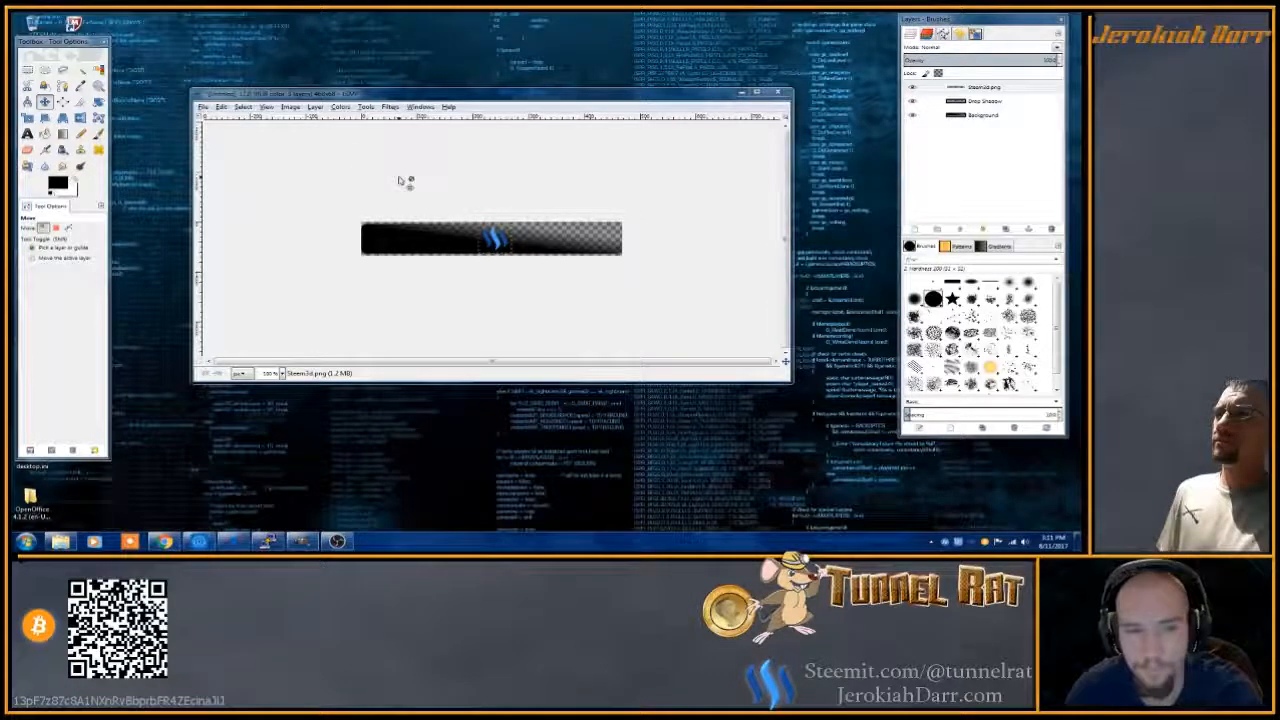
# - Undo the latest drop shadow and run the Drop Shadow filter on the Steem logo once more
pyautogui.click(221, 106)
pyautogui.click(235, 118)
pyautogui.click(390, 106)
pyautogui.click(405, 130)
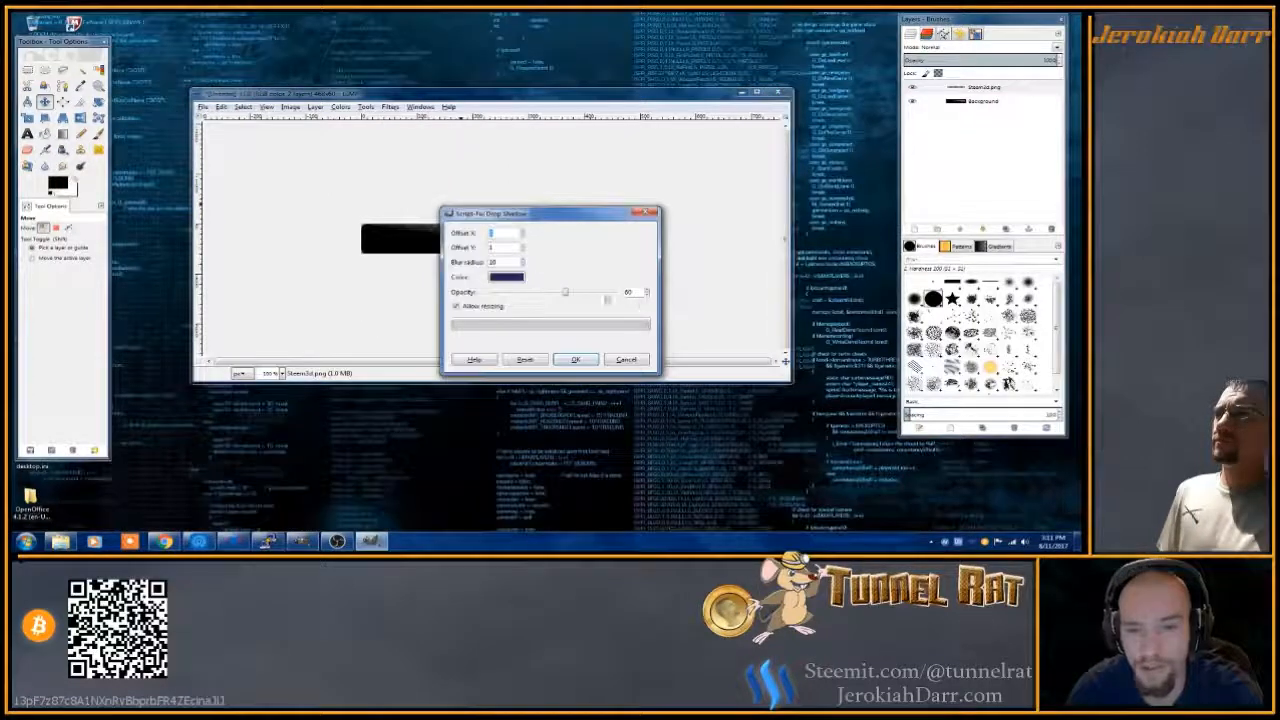
pyautogui.click(575, 359)
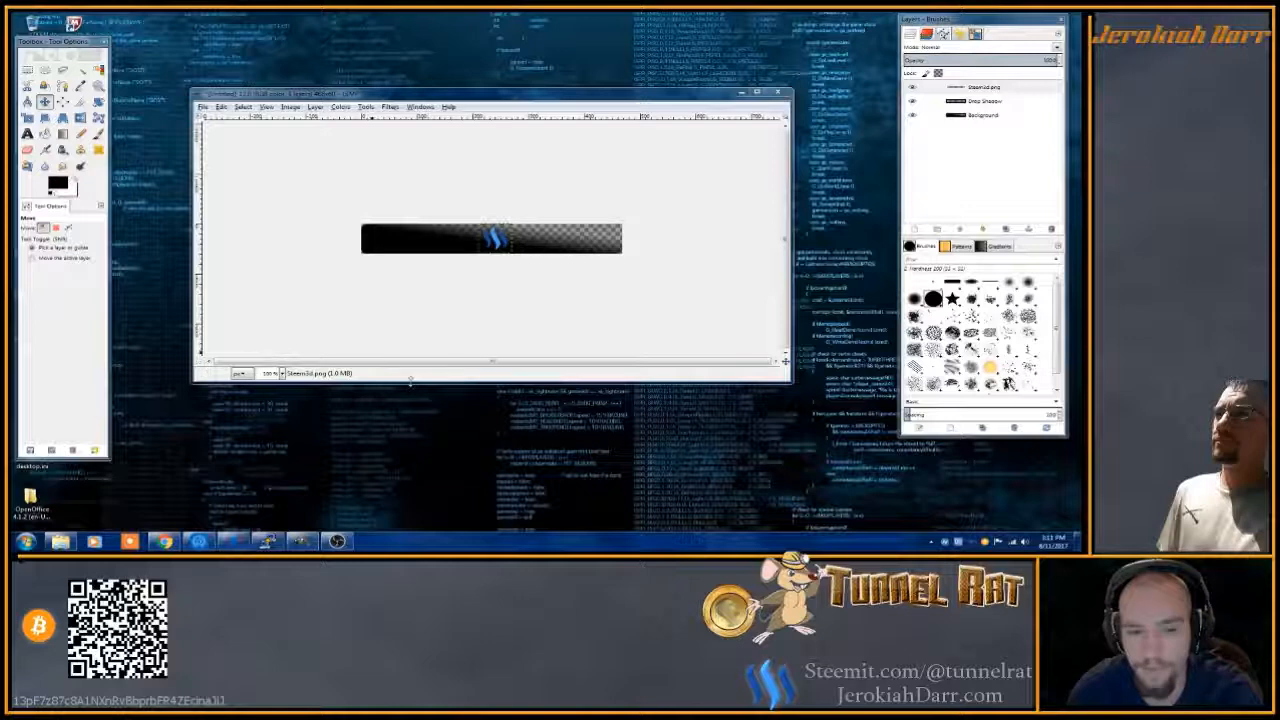
# - Examine the shadow at 200% zoom by hiding and showing the Steem logo layer
pyautogui.click(283, 373)
pyautogui.click(272, 392)
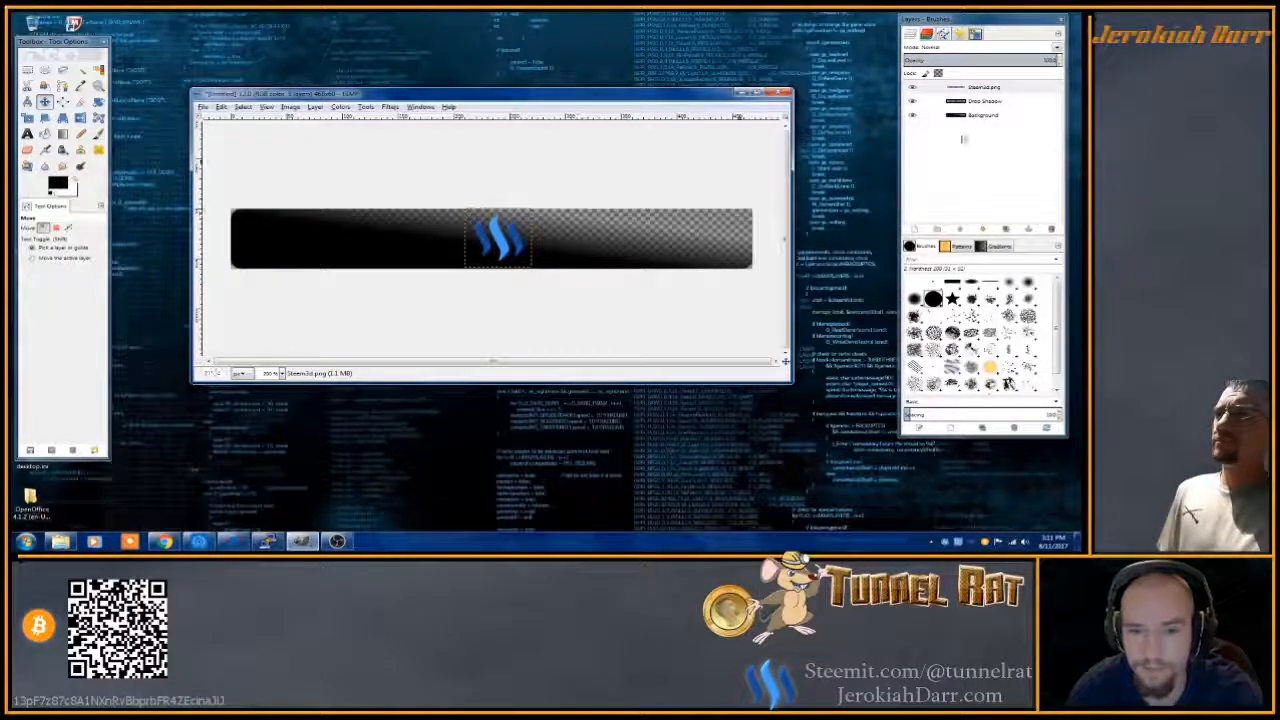
pyautogui.click(913, 90)
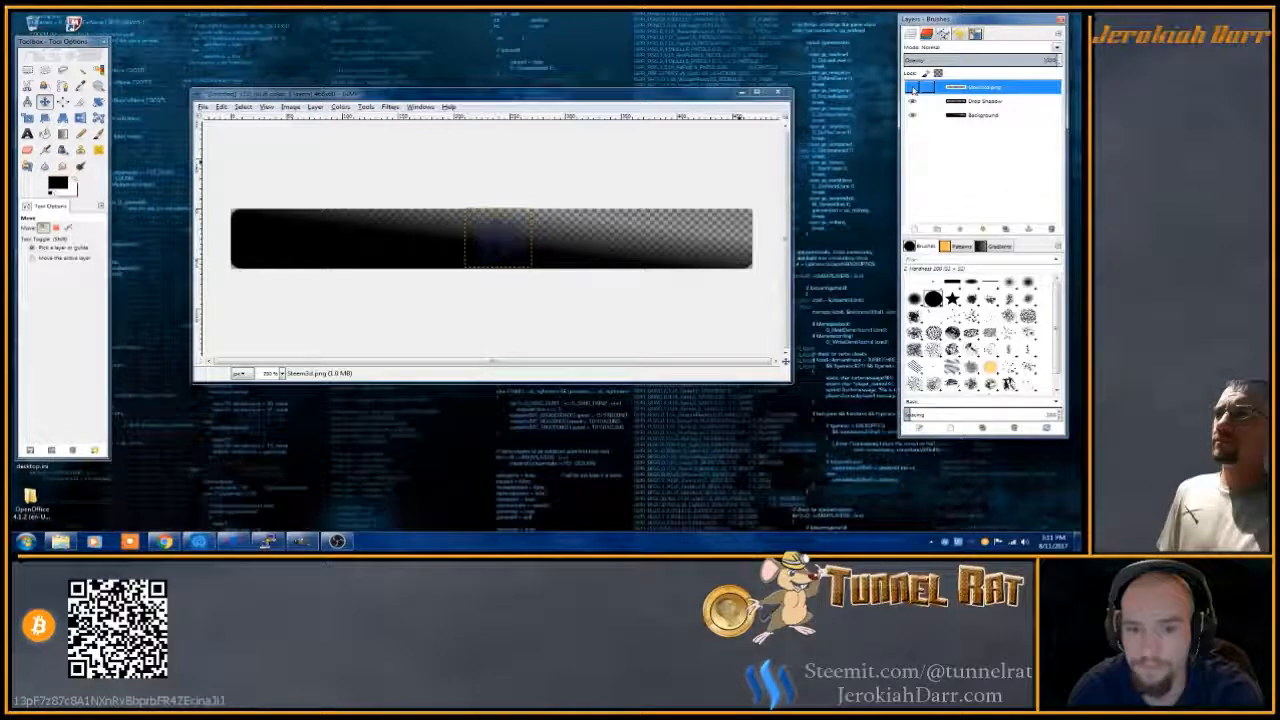
pyautogui.click(912, 88)
pyautogui.click(912, 88)
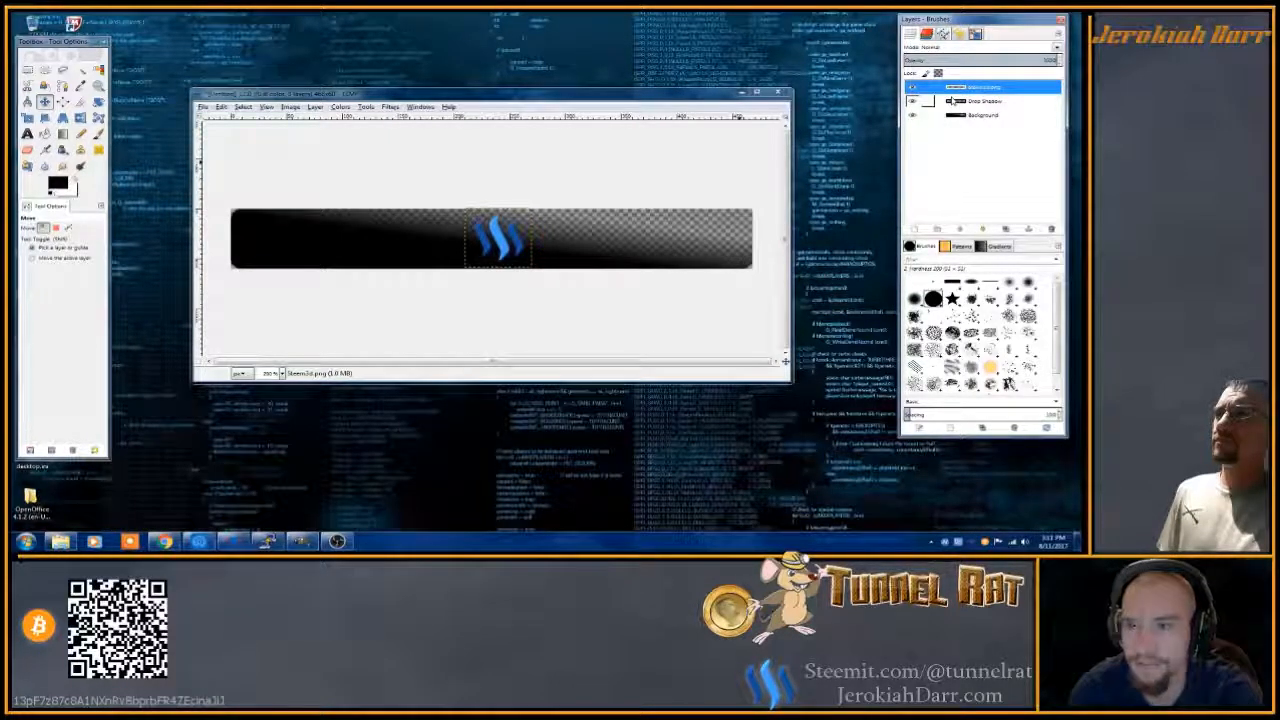
# - Undo the Steem logo's drop shadow so that its layer is removed from the banner
pyautogui.click(222, 107)
pyautogui.click(228, 119)
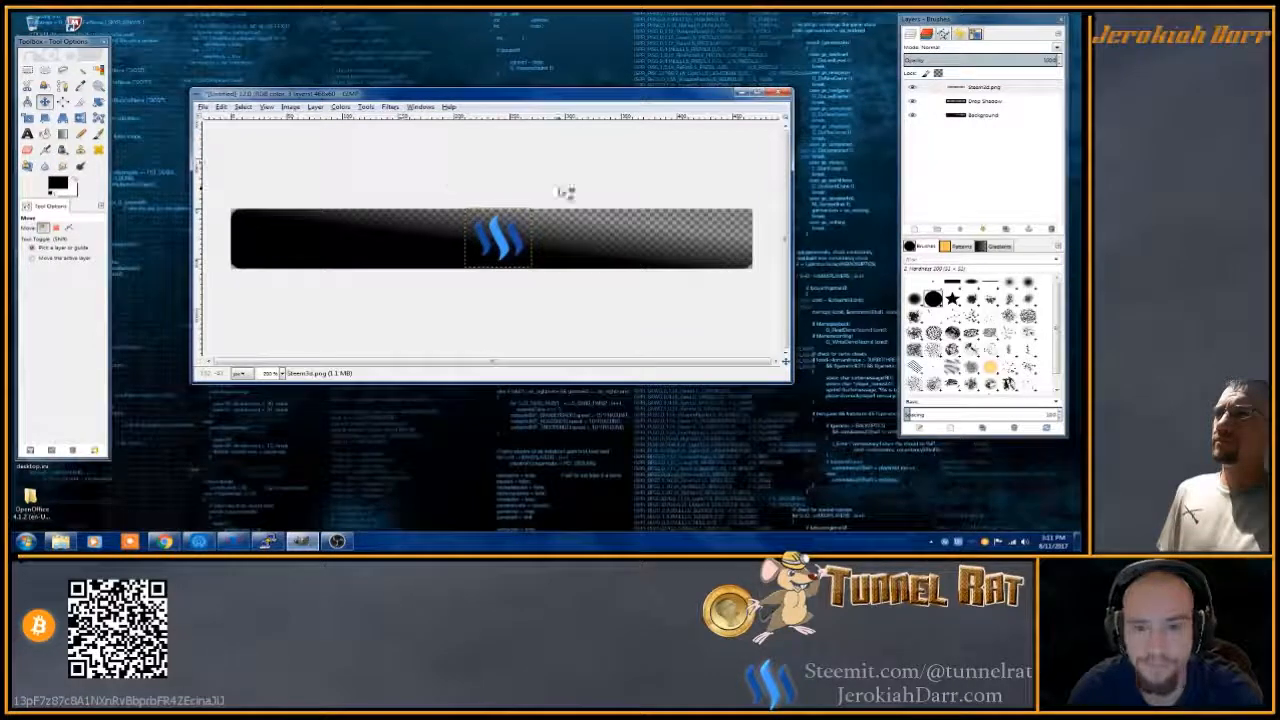
pyautogui.click(222, 107)
pyautogui.click(232, 120)
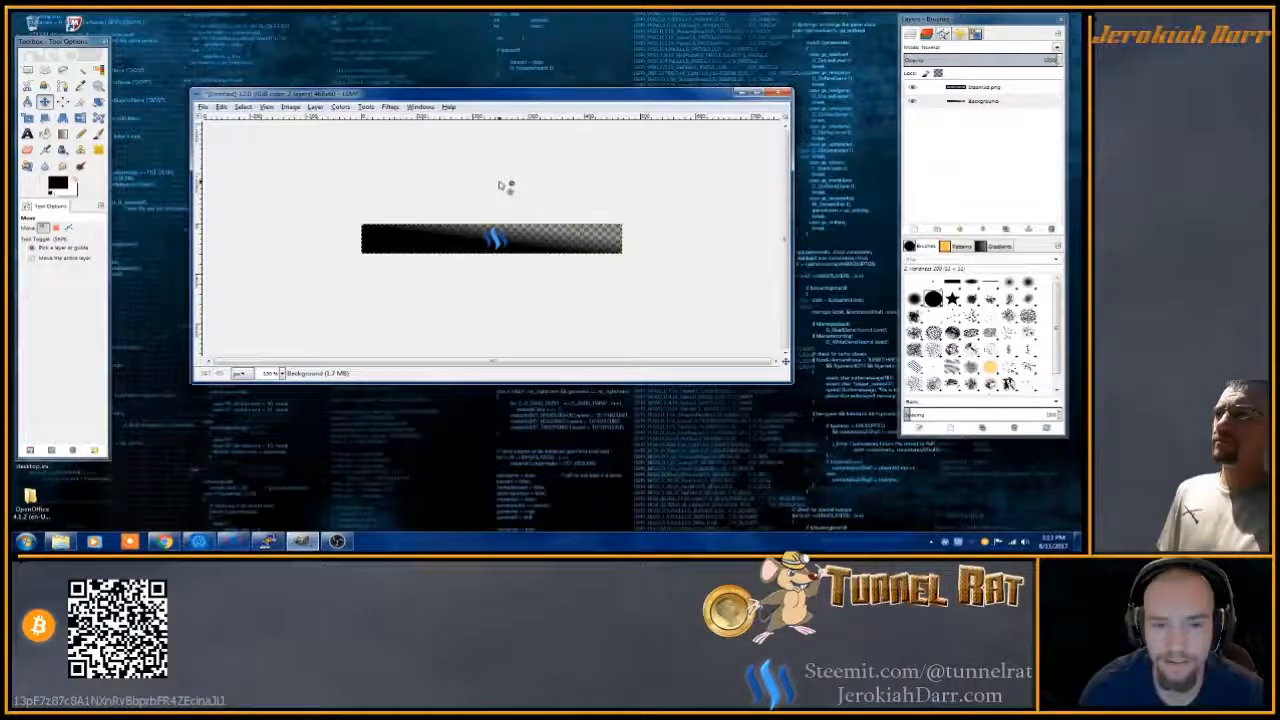
# - Activate the Background layer and ready the Text tool with white as the foreground color
pyautogui.click(966, 88)
pyautogui.click(966, 101)
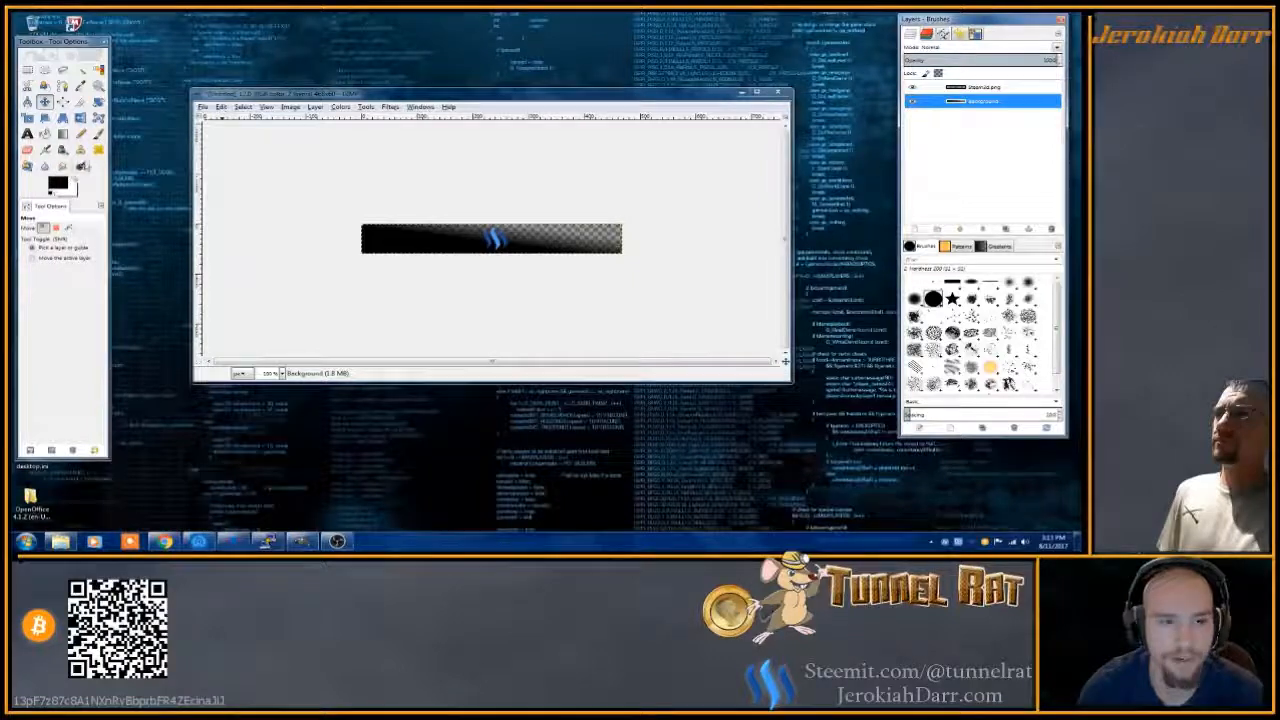
pyautogui.click(27, 133)
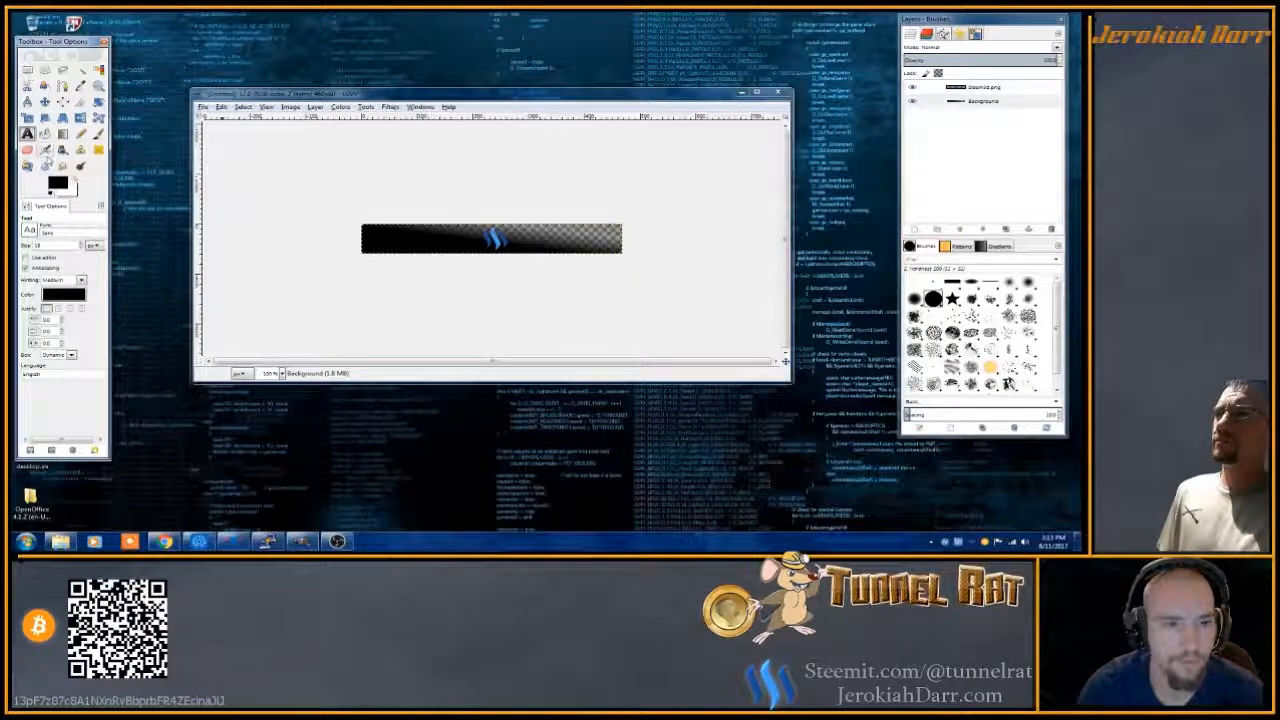
pyautogui.click(73, 180)
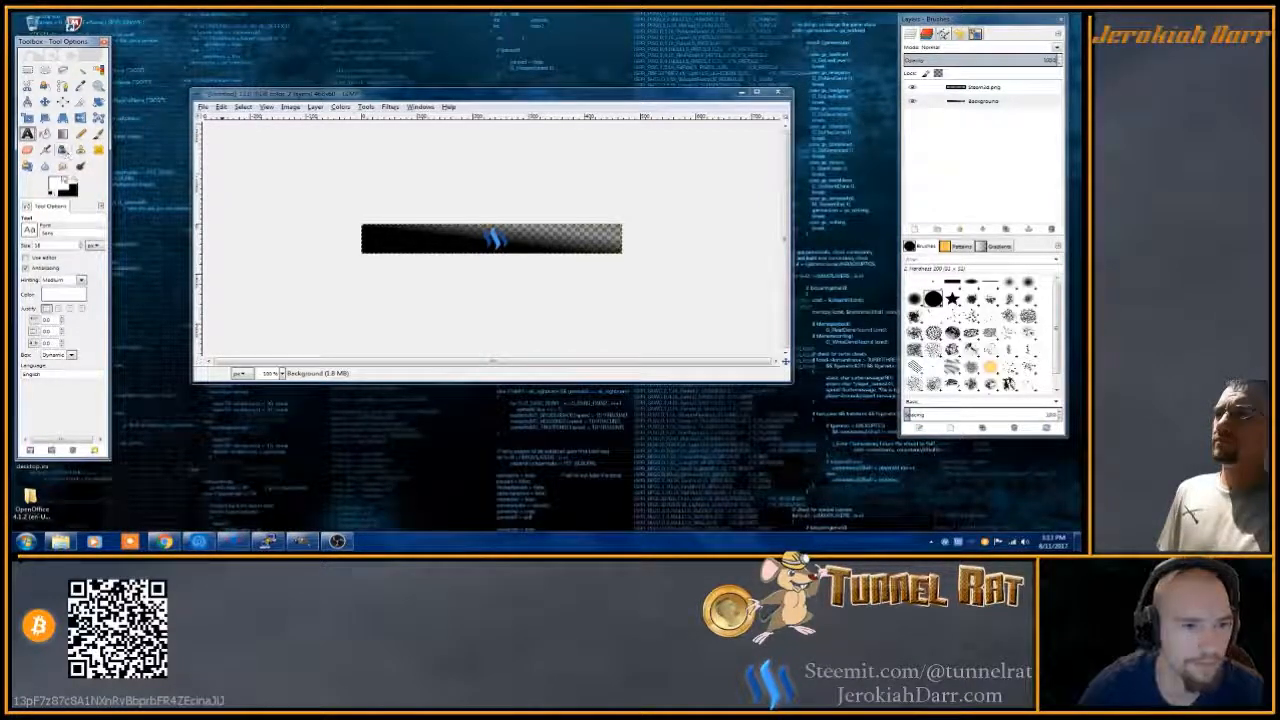
pyautogui.click(63, 185)
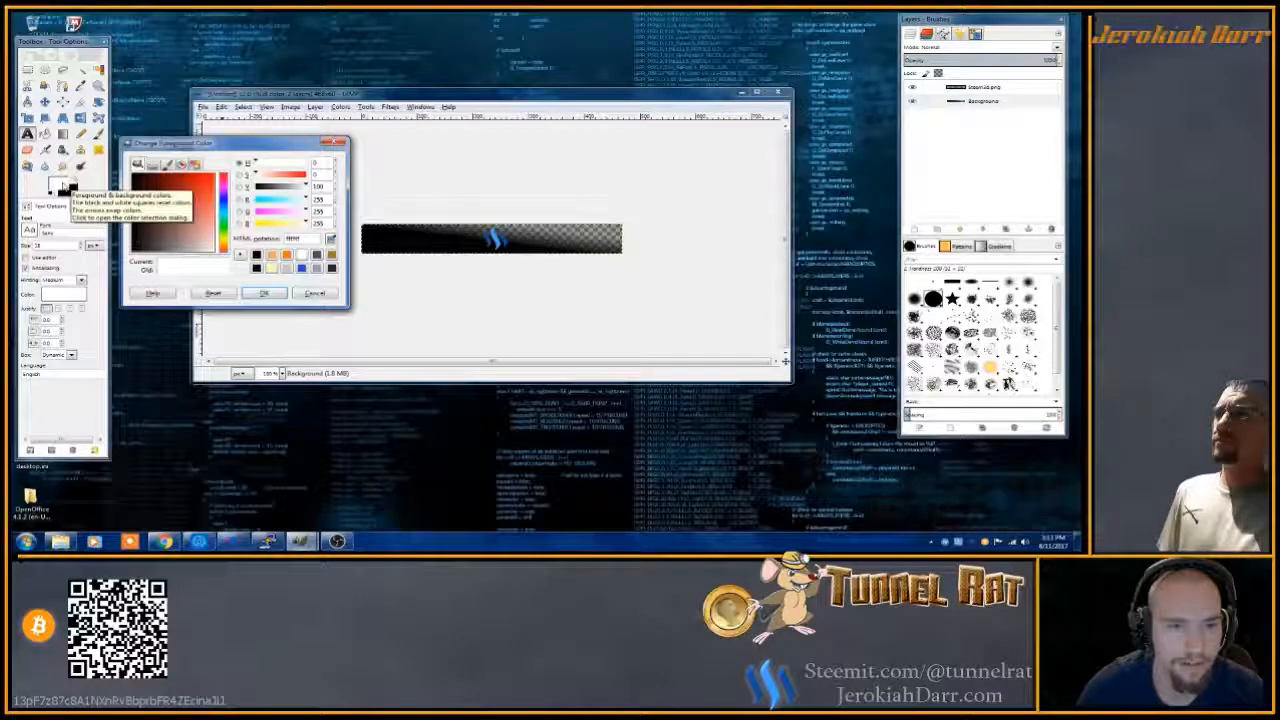
pyautogui.click(326, 295)
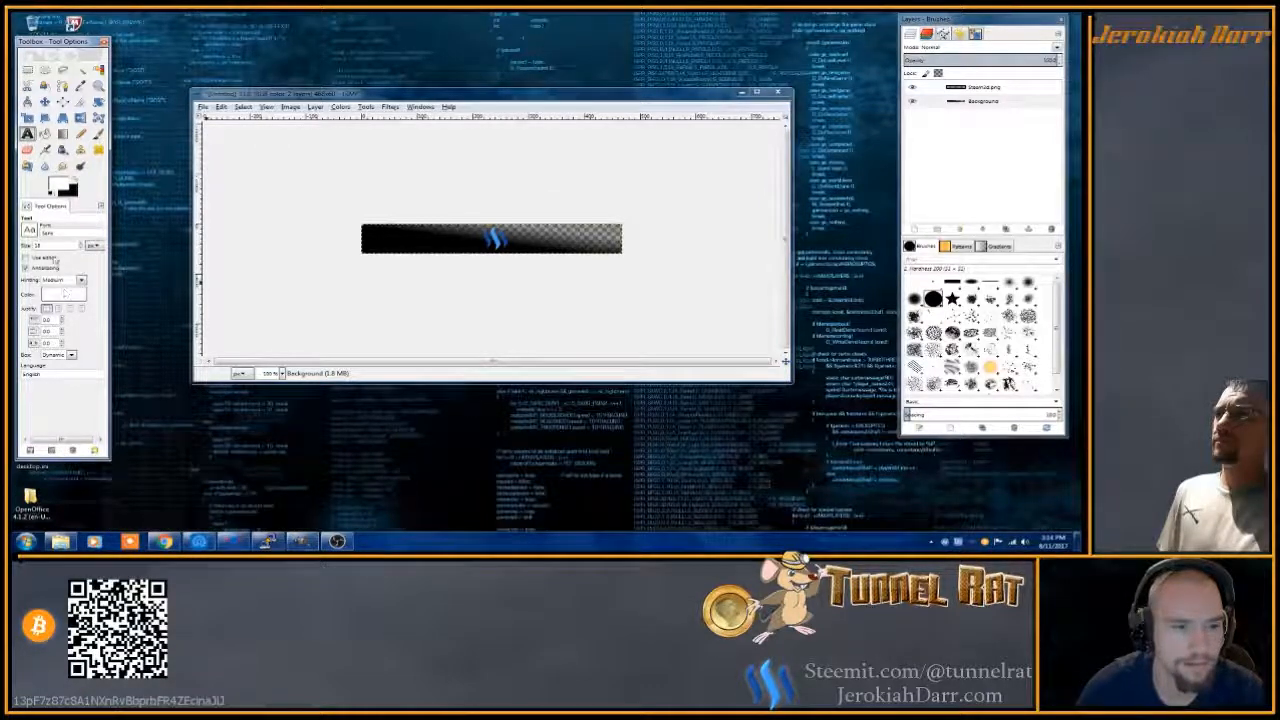
# - Set the Text tool's font to undefeated with centered justification
pyautogui.click(30, 232)
pyautogui.scroll(-5, 76, 308)
pyautogui.scroll(-3, 76, 308)
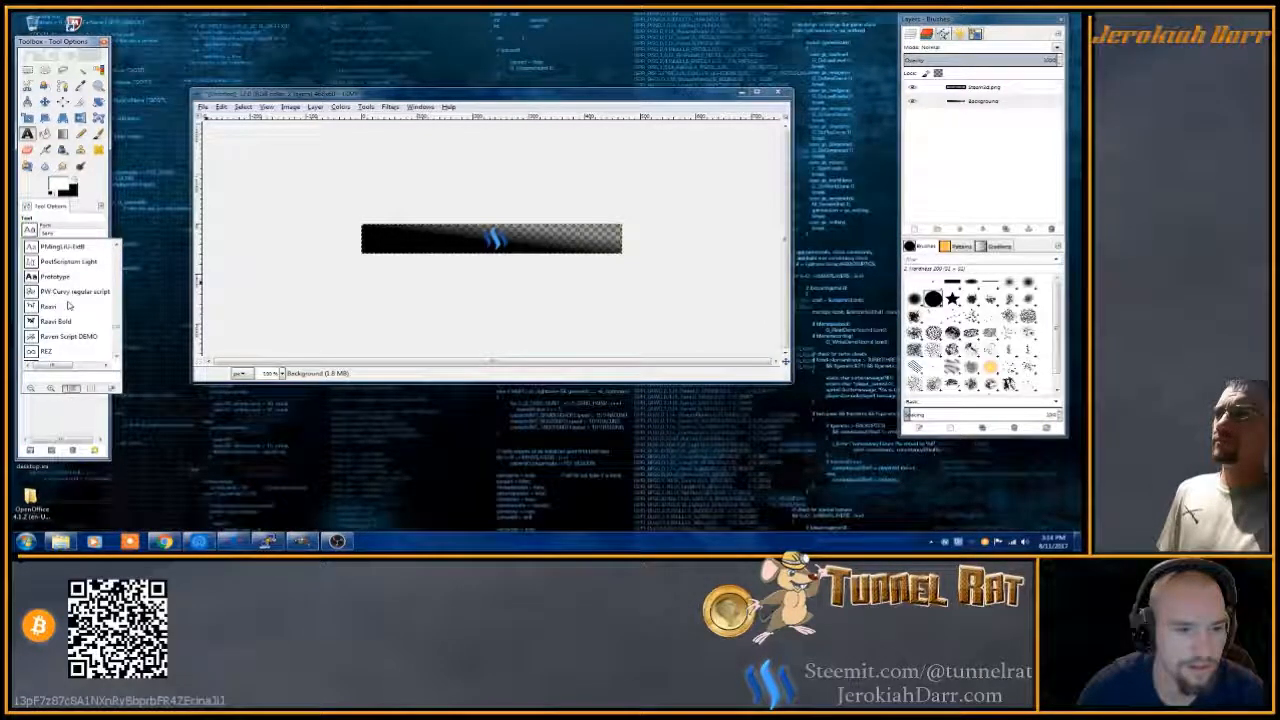
pyautogui.scroll(-3, 67, 300)
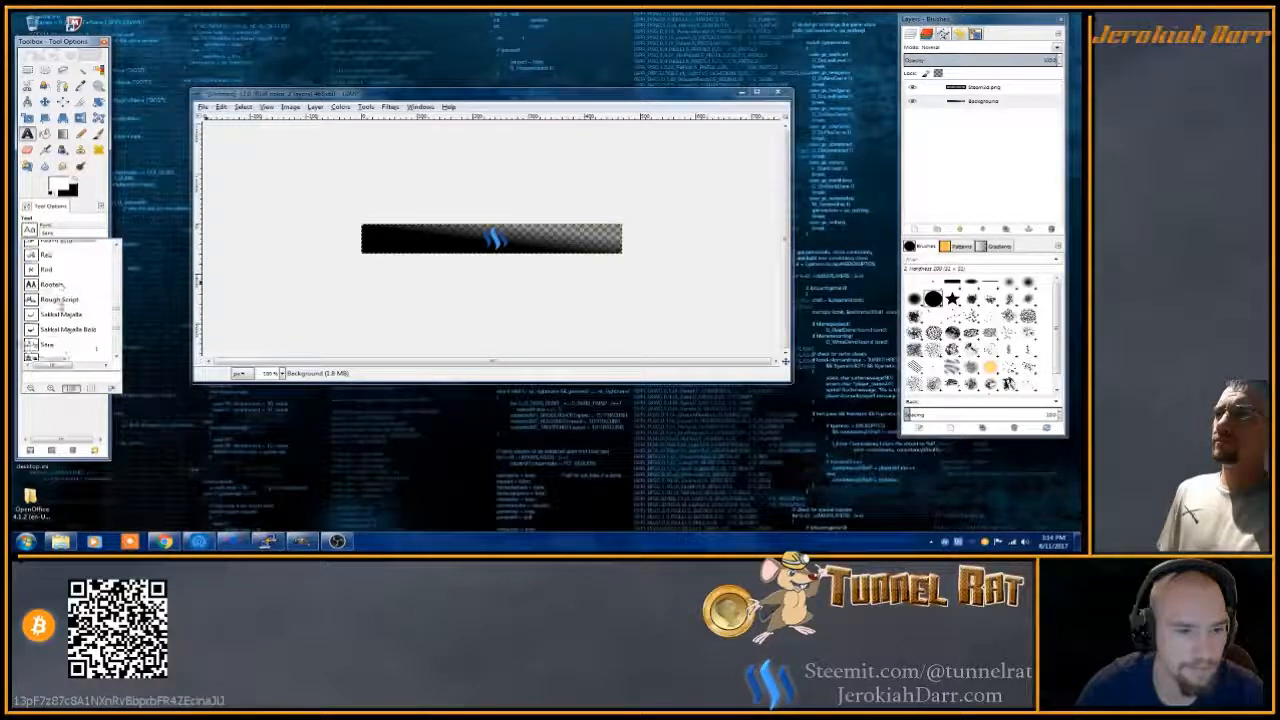
pyautogui.scroll(-3, 61, 290)
pyautogui.scroll(-5, 60, 290)
pyautogui.scroll(-8, 58, 306)
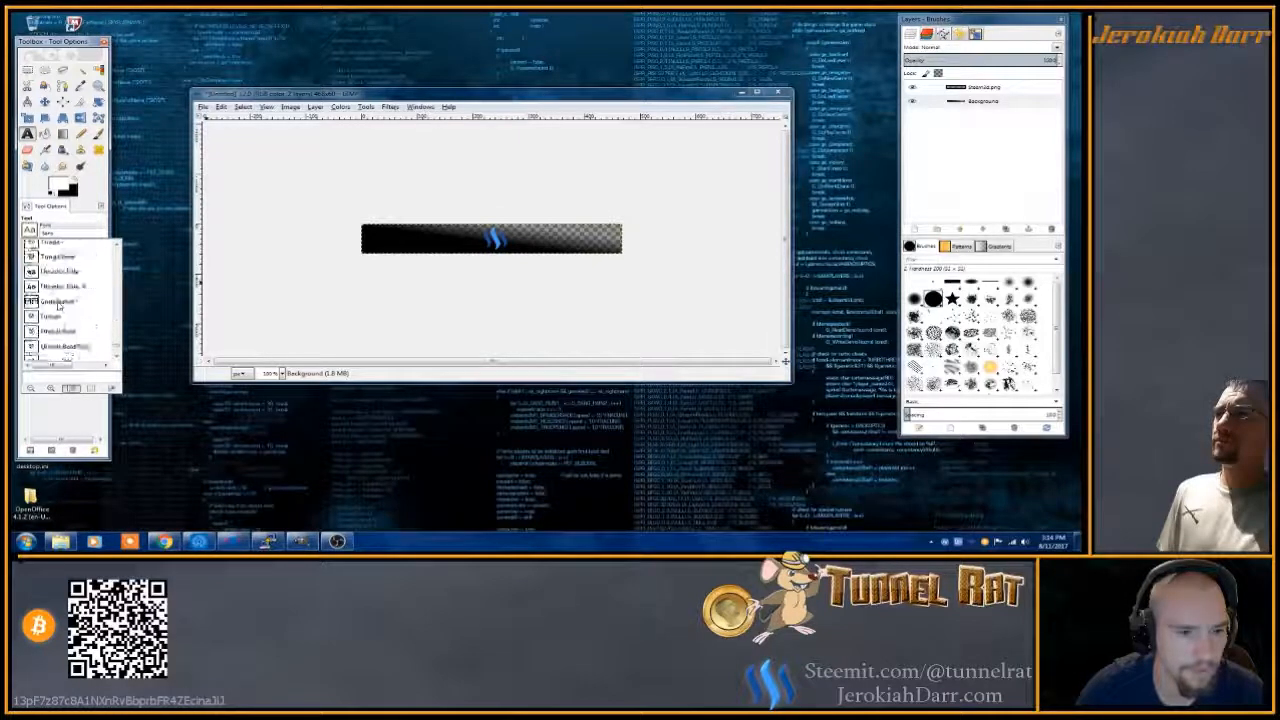
pyautogui.scroll(-4, 58, 306)
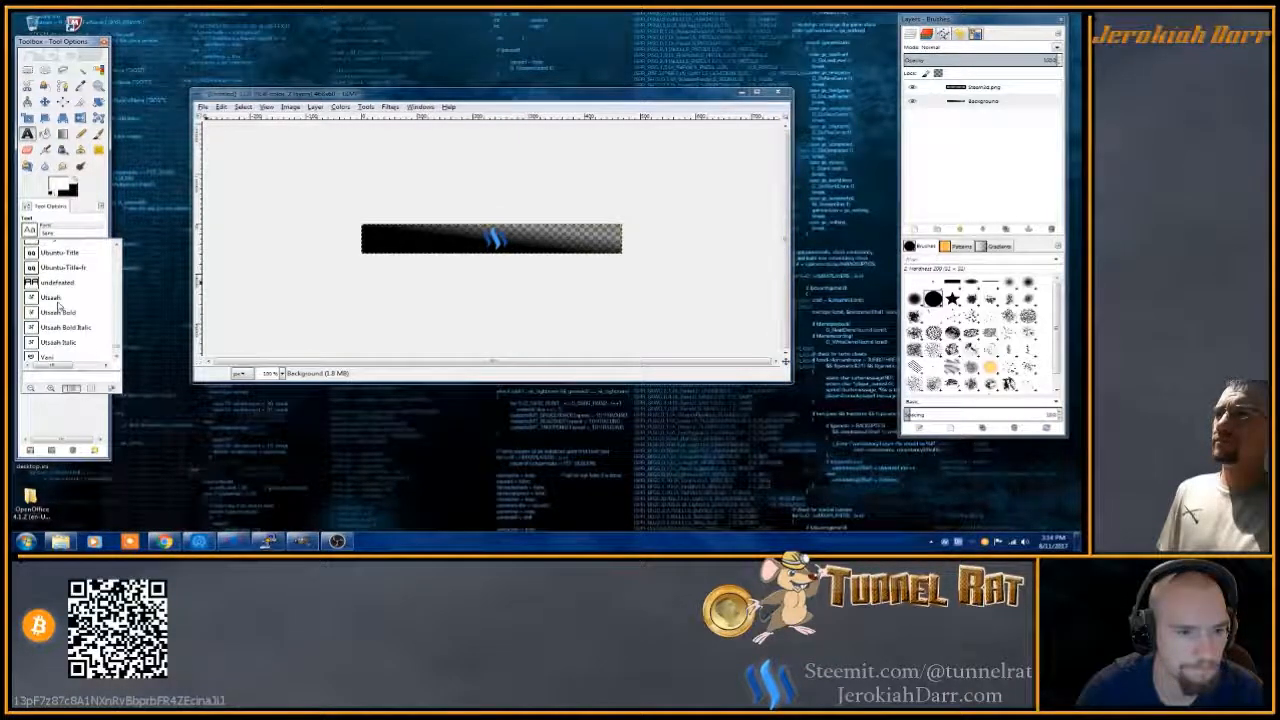
pyautogui.scroll(1, 58, 306)
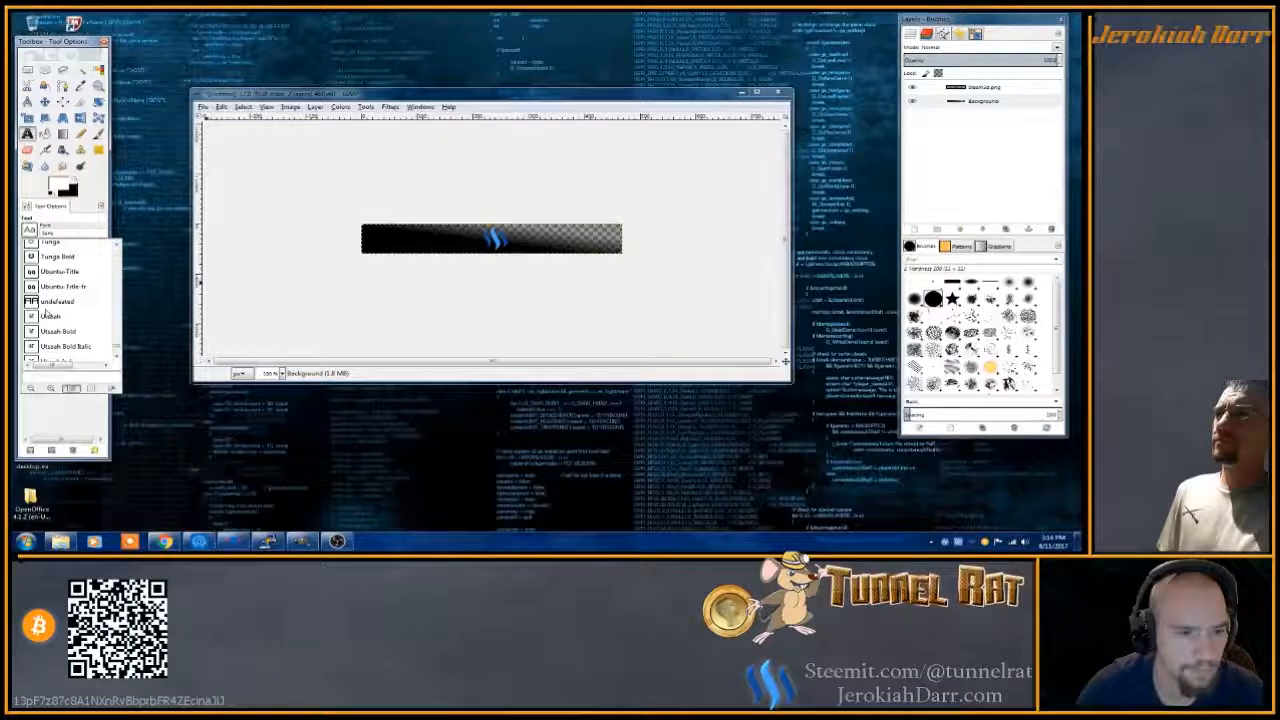
pyautogui.click(50, 302)
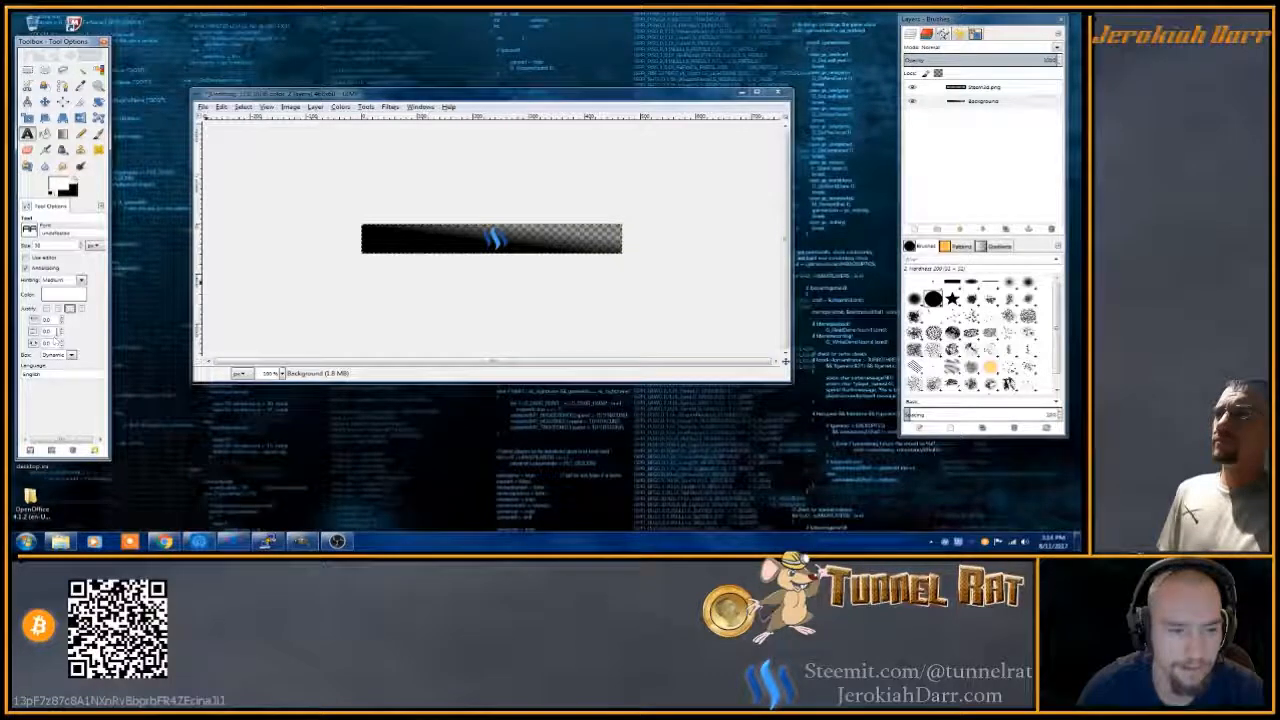
pyautogui.click(371, 233)
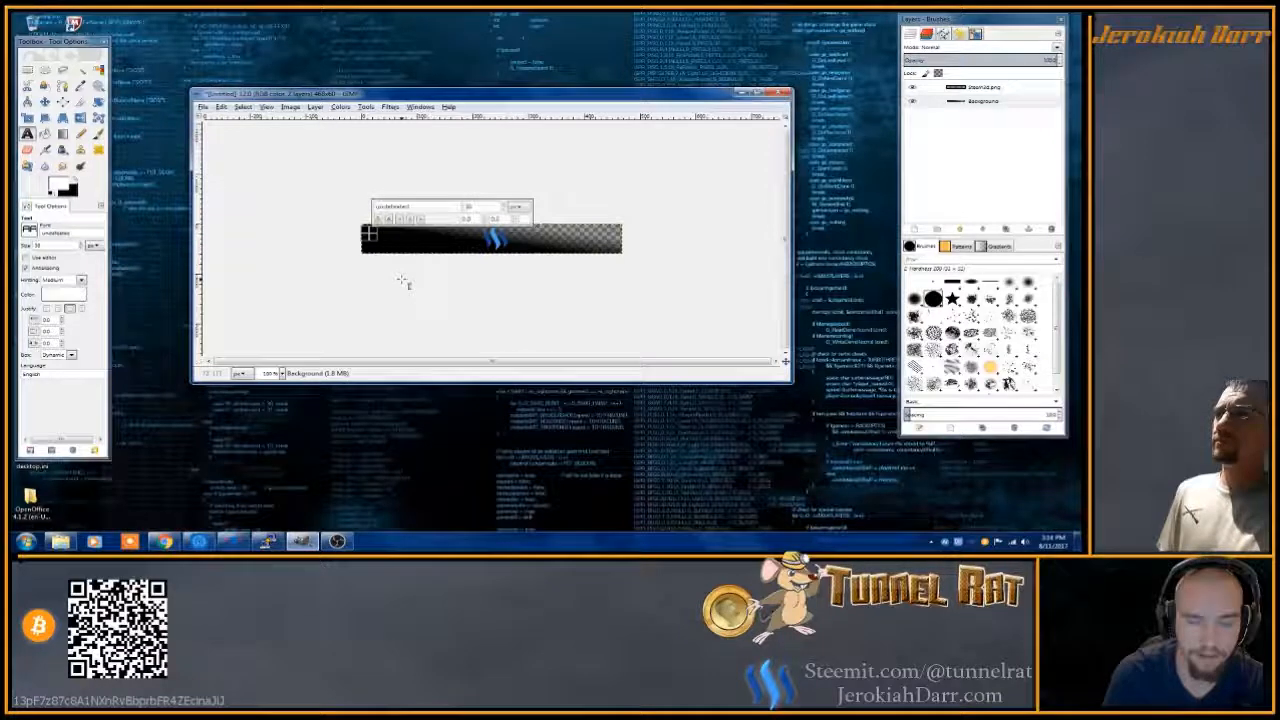
pyautogui.write('@')
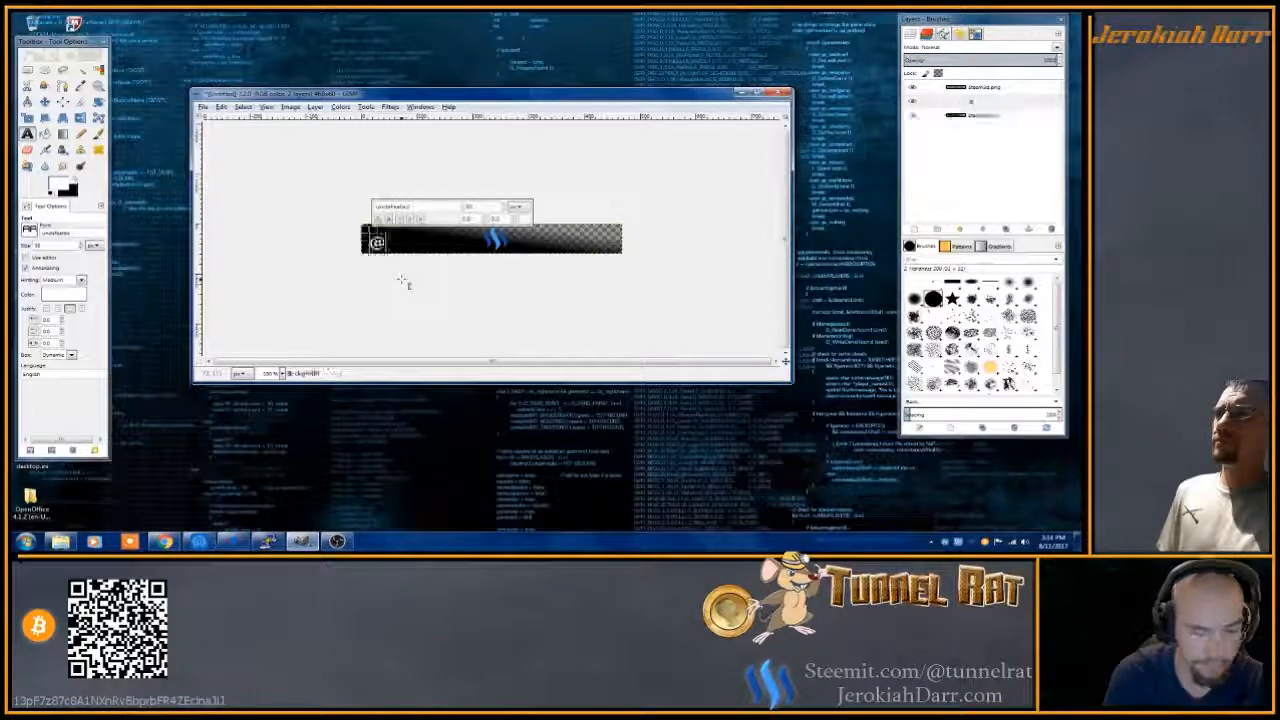
pyautogui.write('TUnnelrat')
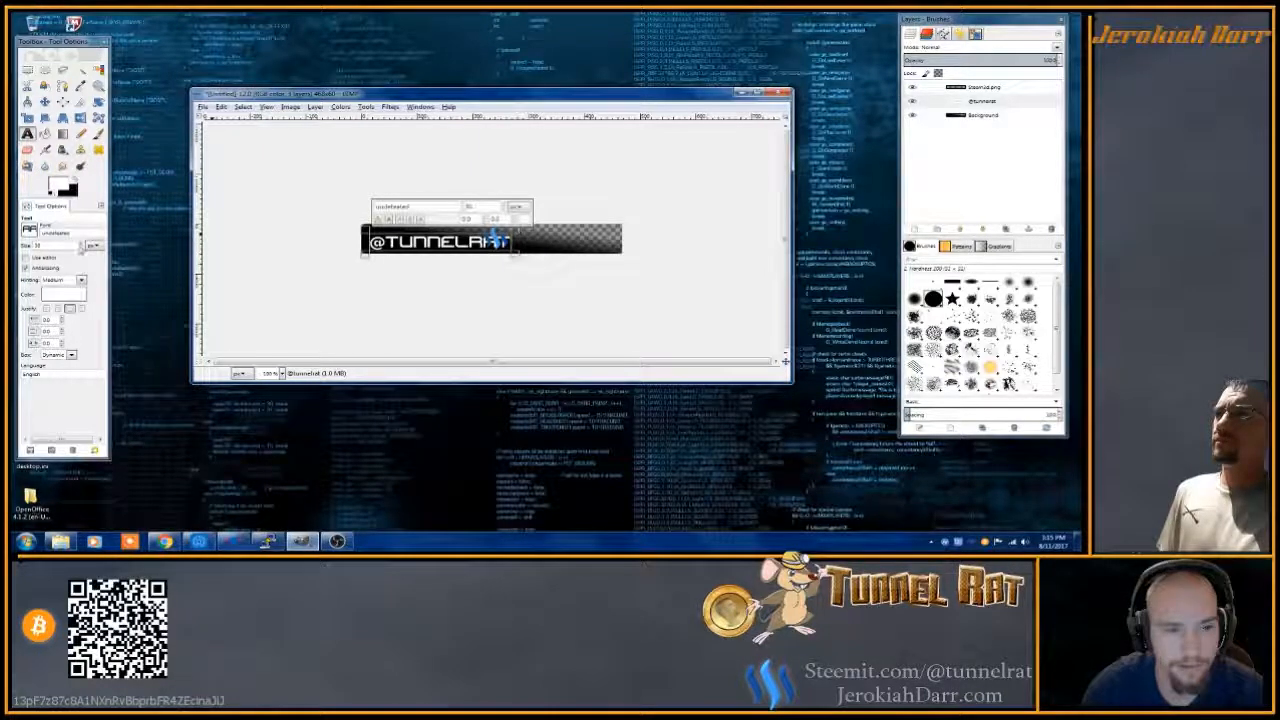
pyautogui.click(81, 248)
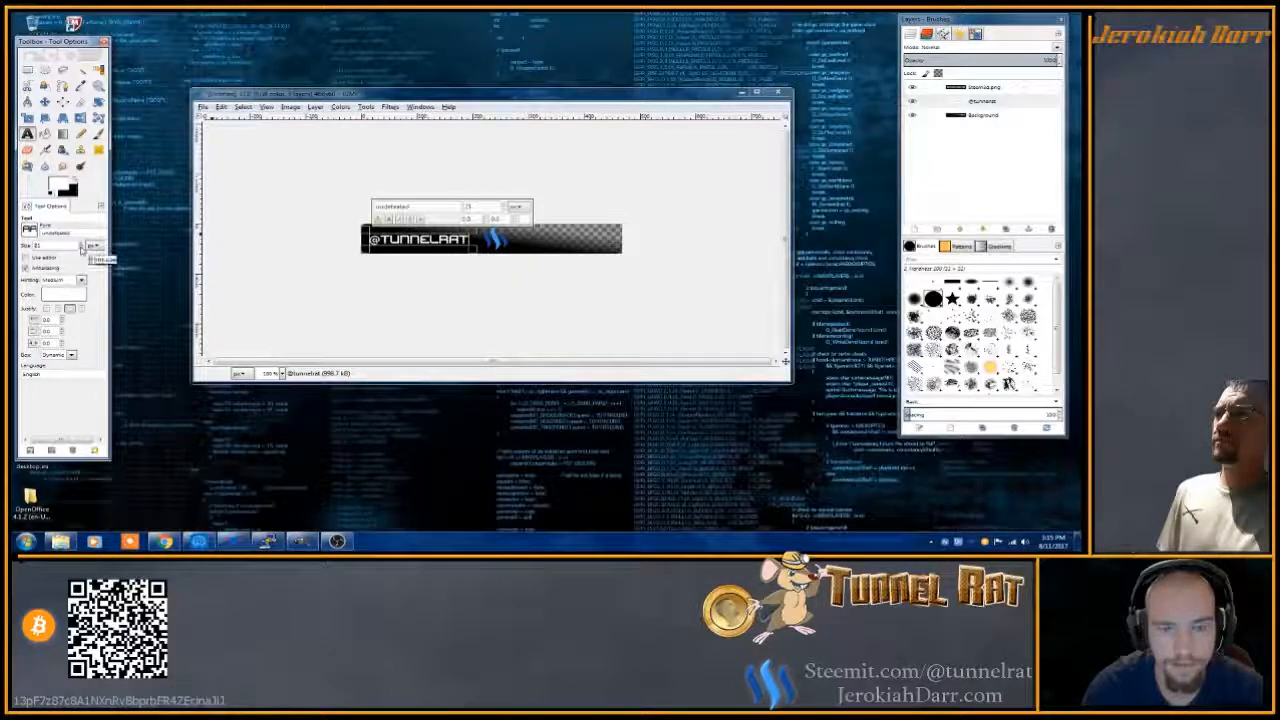
pyautogui.click(44, 101)
pyautogui.moveTo(418, 248); pyautogui.dragTo(422, 248)
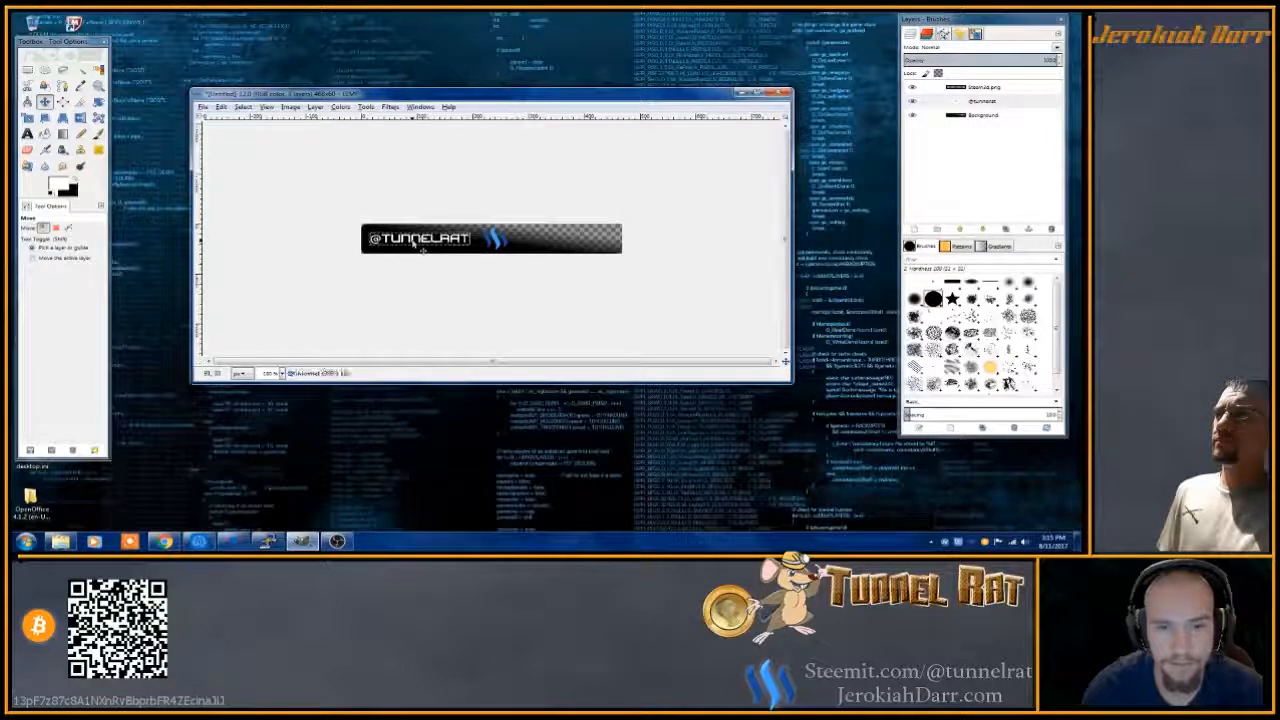
pyautogui.click(63, 101)
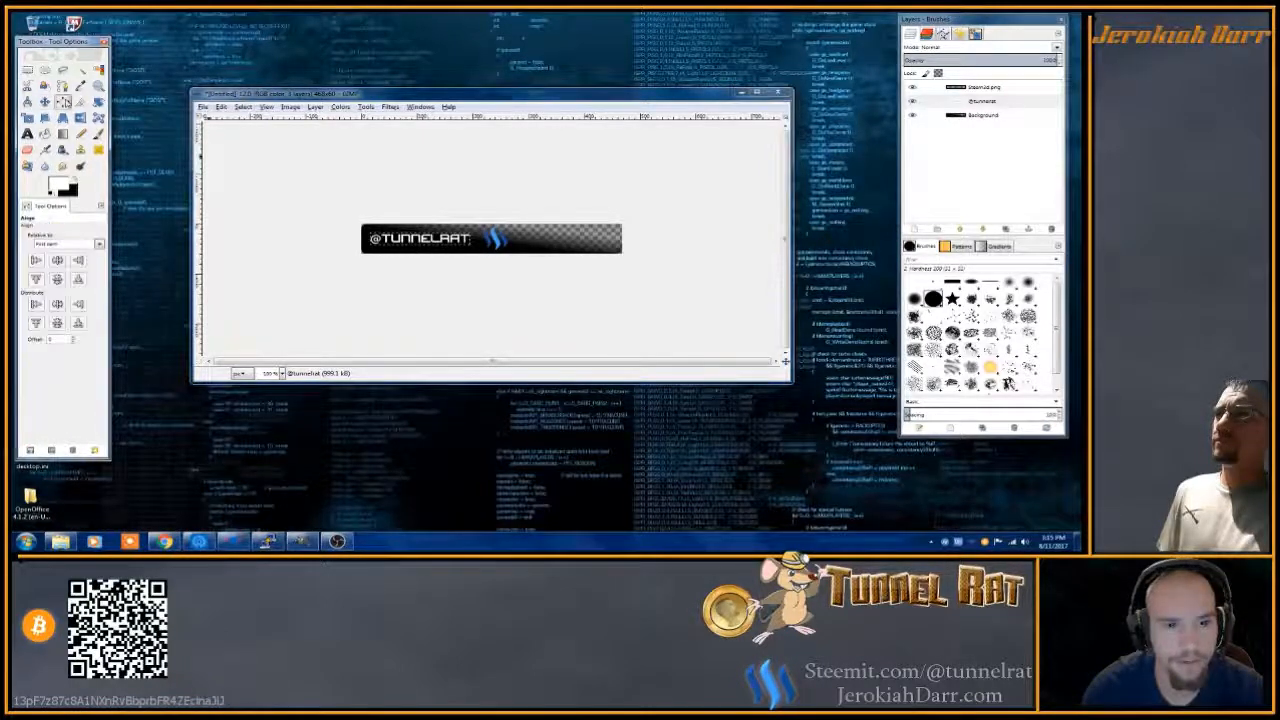
pyautogui.click(442, 250)
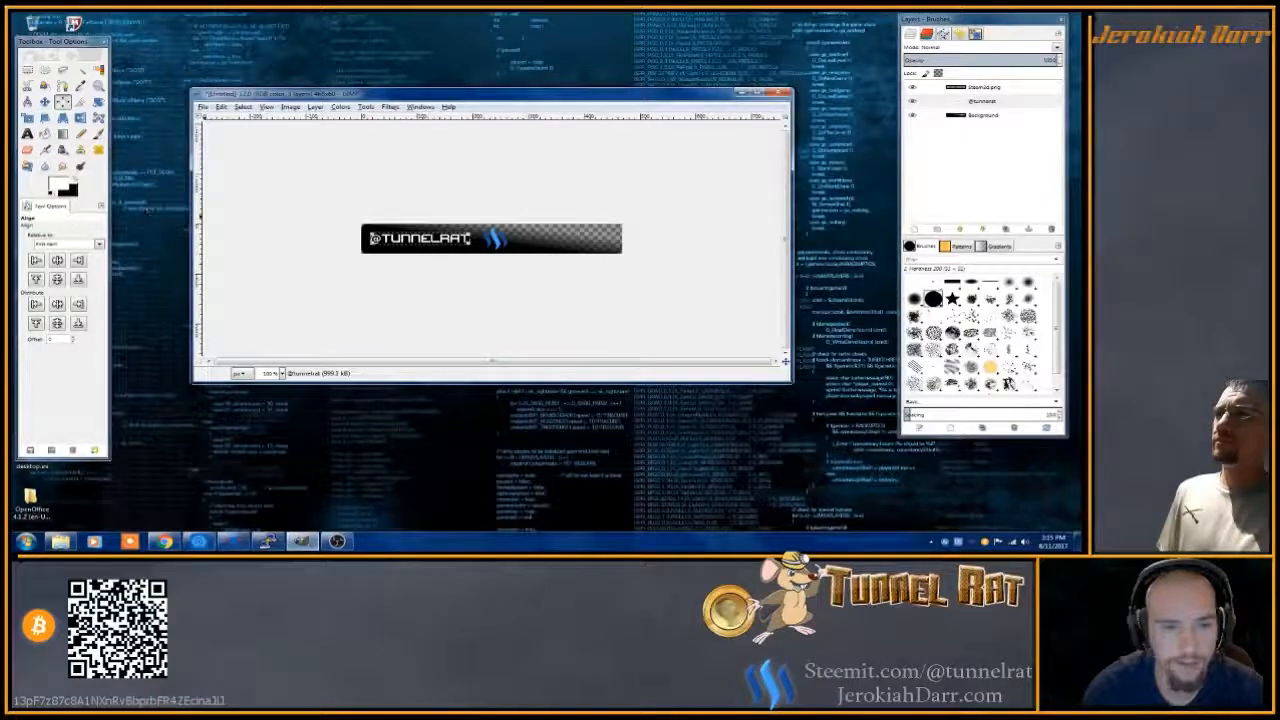
pyautogui.click(57, 260)
pyautogui.click(35, 260)
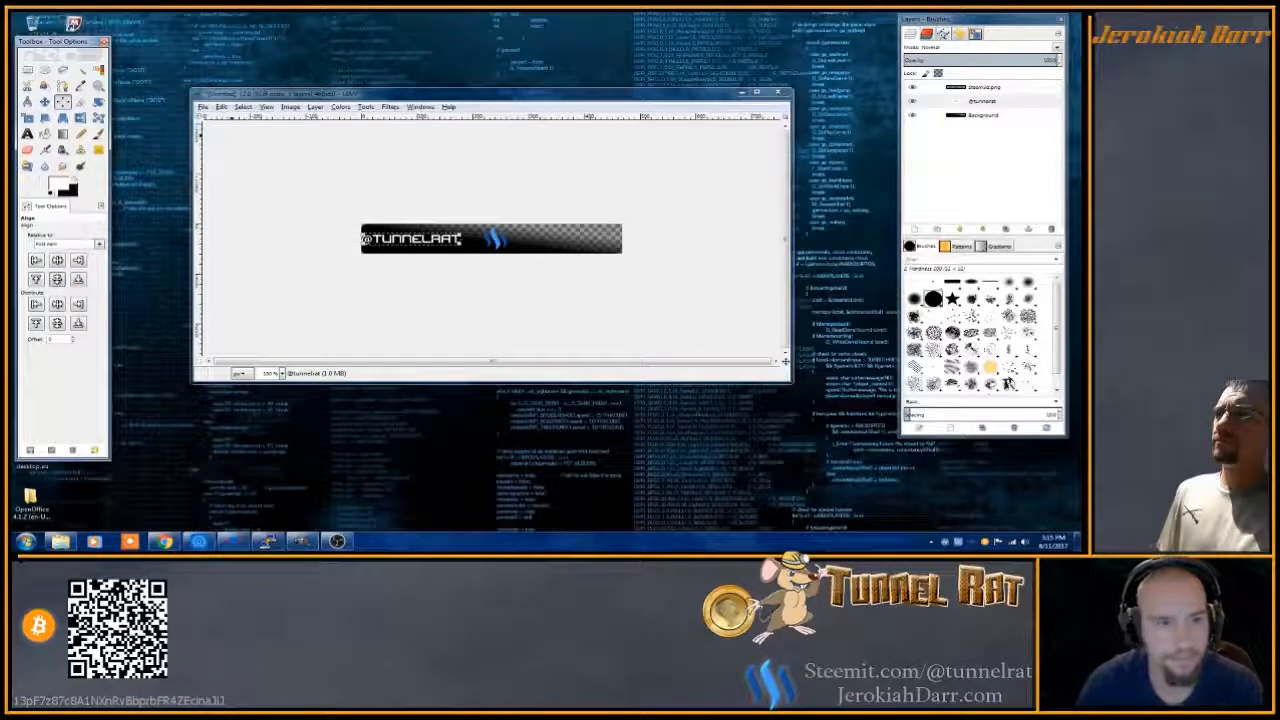
pyautogui.click(44, 101)
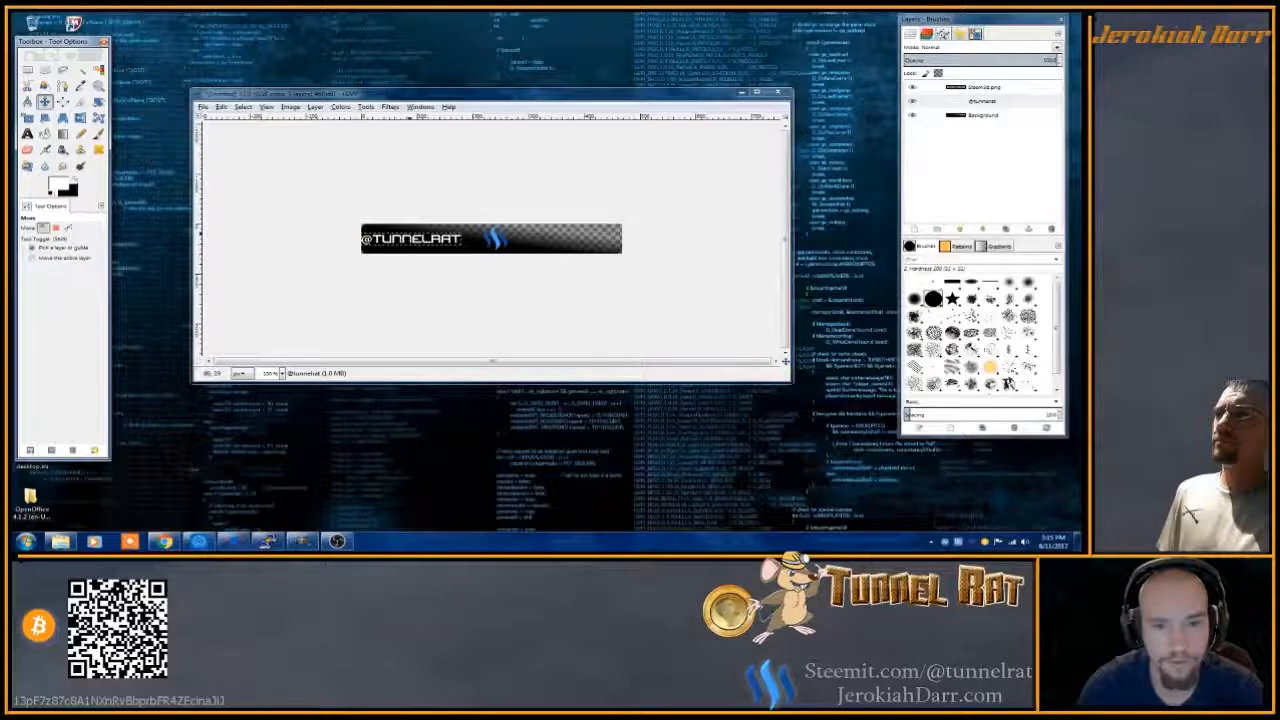
pyautogui.click(410, 239)
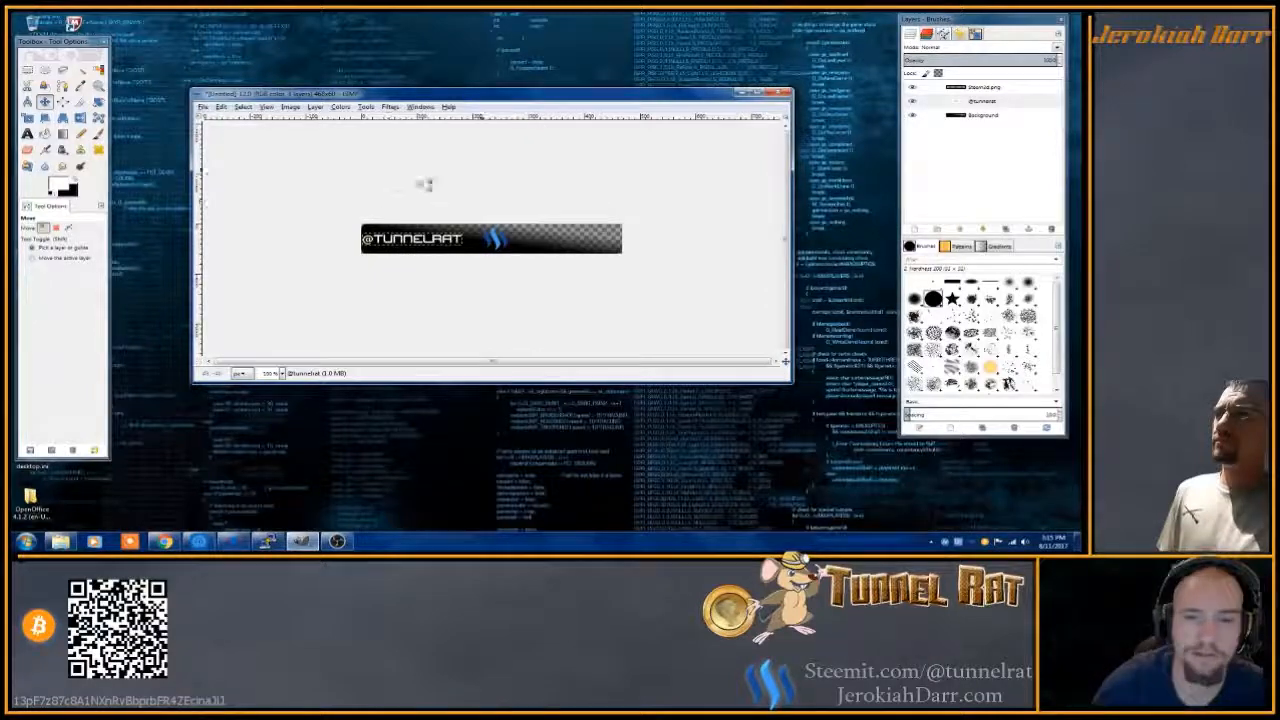
pyautogui.rightClick(970, 102)
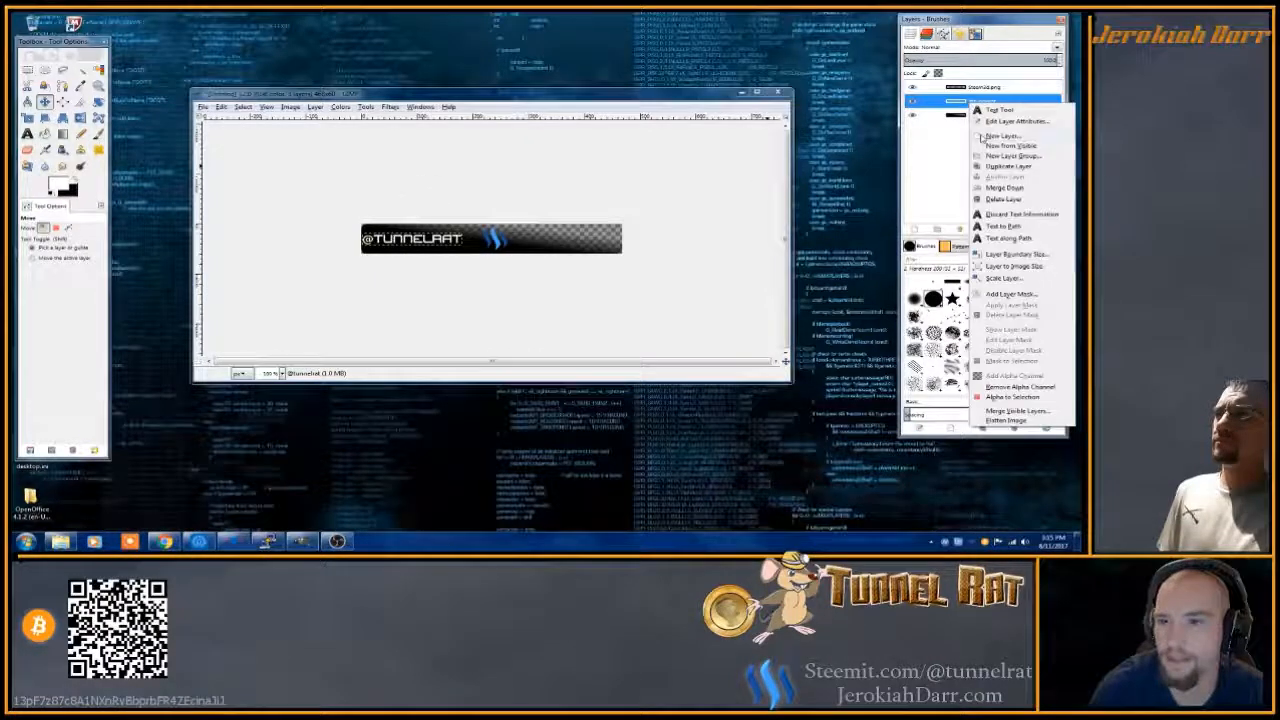
pyautogui.click(1010, 397)
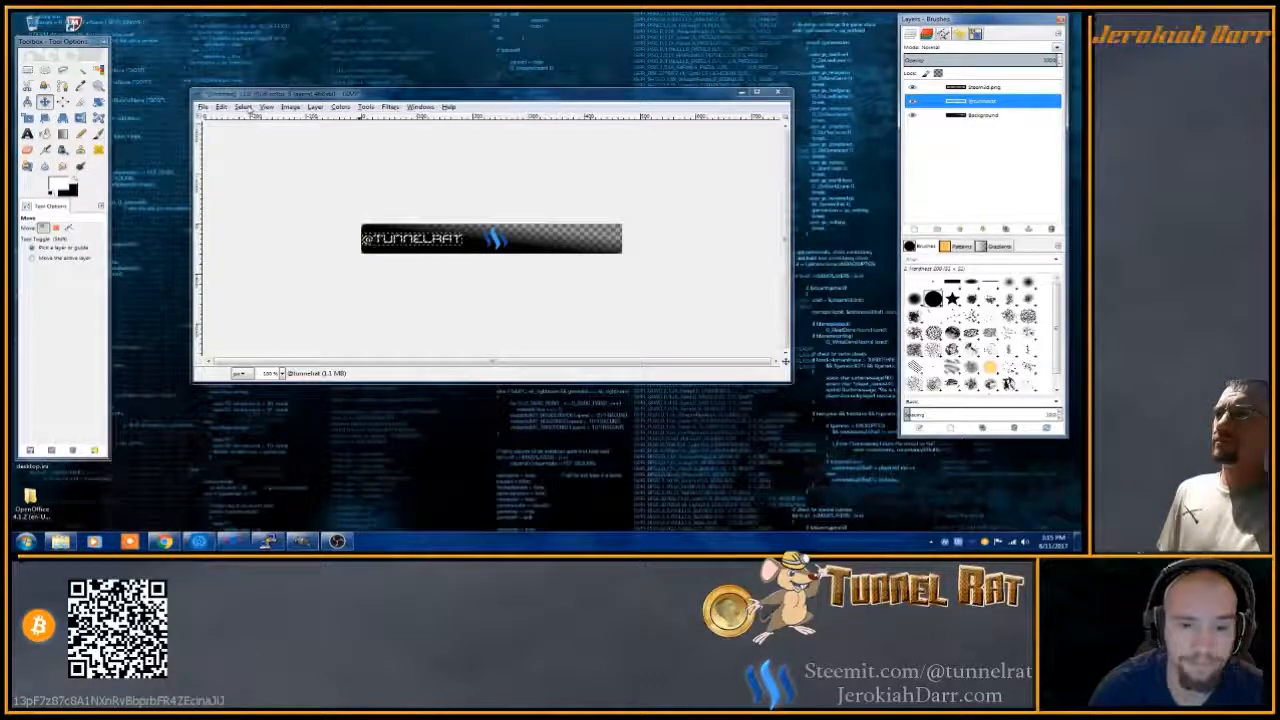
pyautogui.click(243, 107)
pyautogui.click(256, 131)
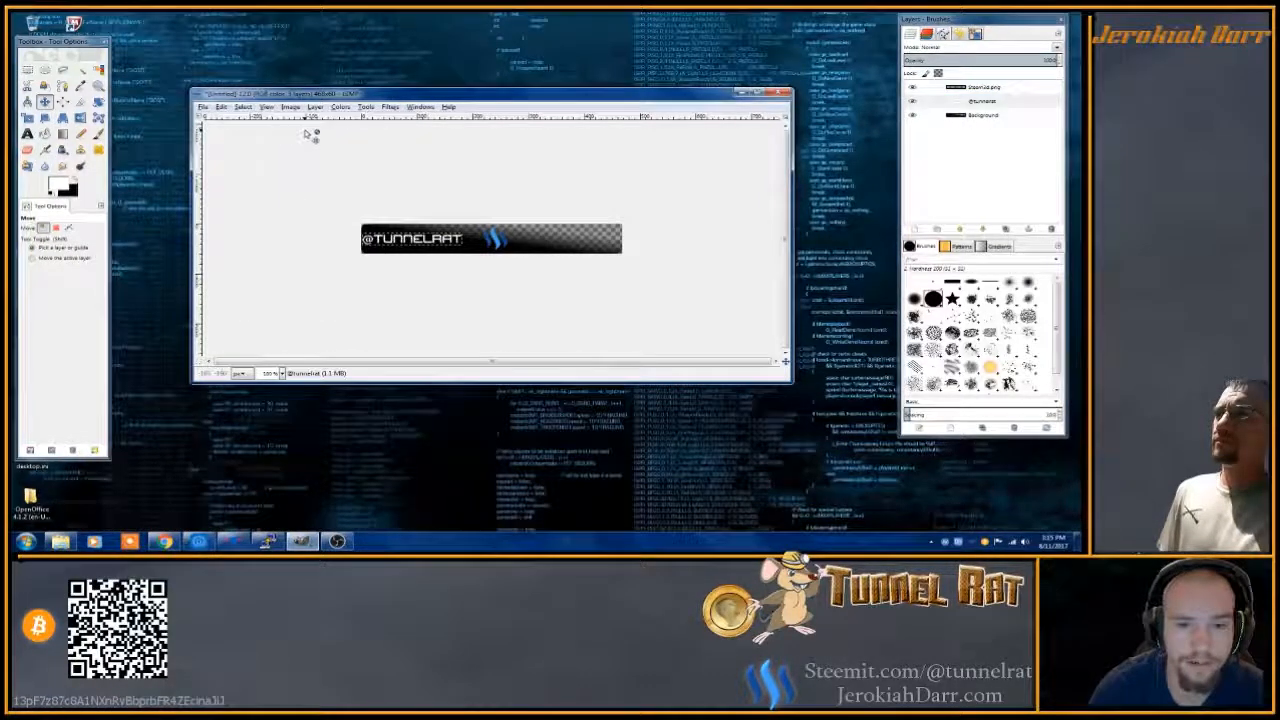
pyautogui.click(390, 107)
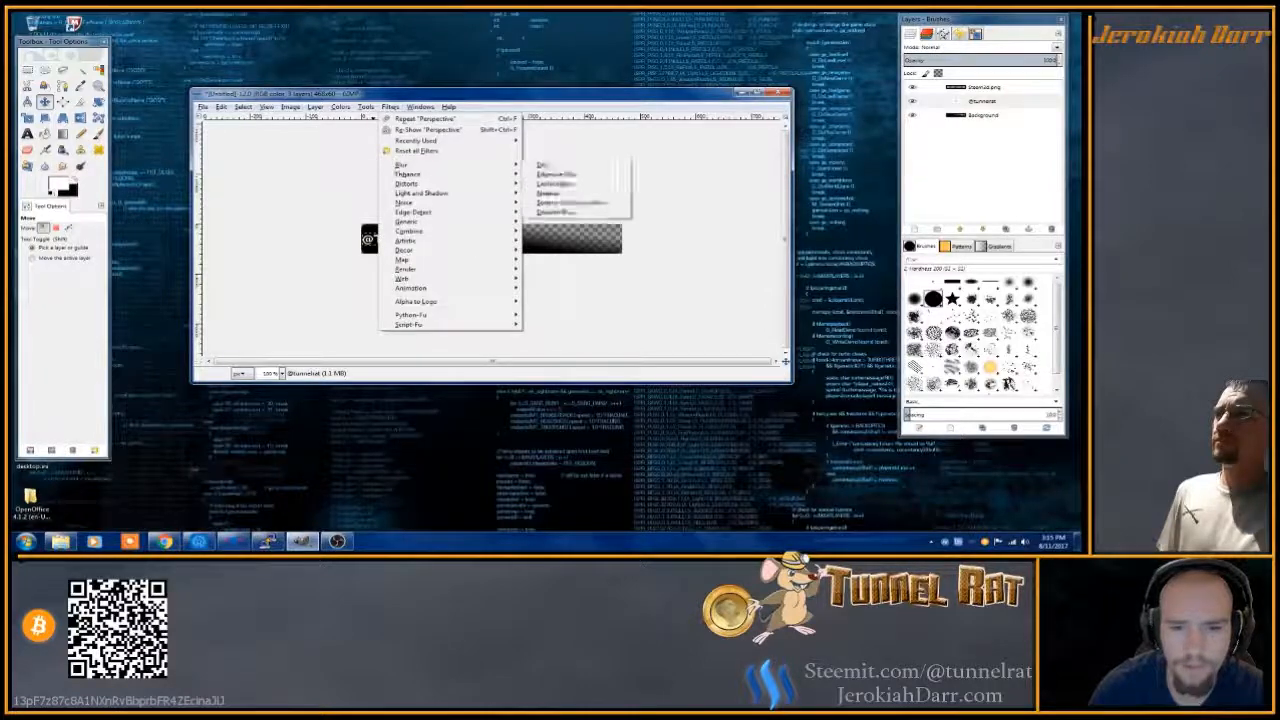
pyautogui.moveTo(421, 250)
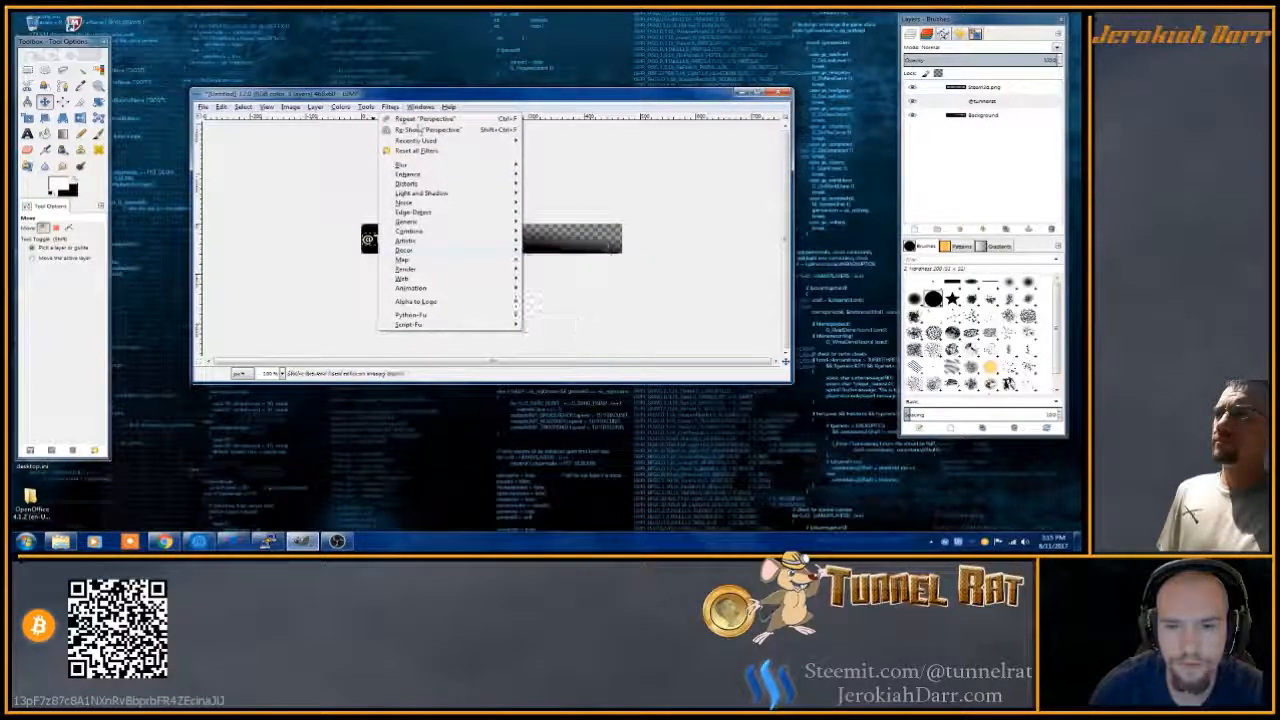
pyautogui.click(387, 107)
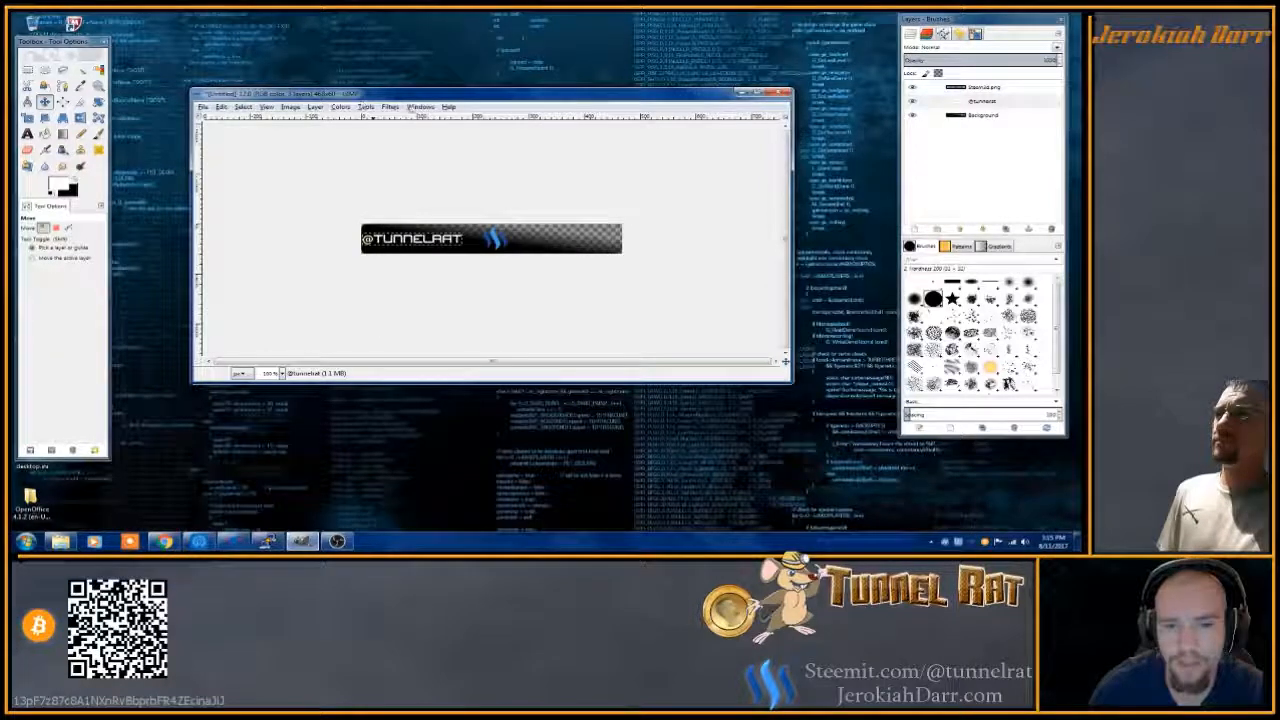
pyautogui.moveTo(410, 100); pyautogui.dragTo(411, 93)
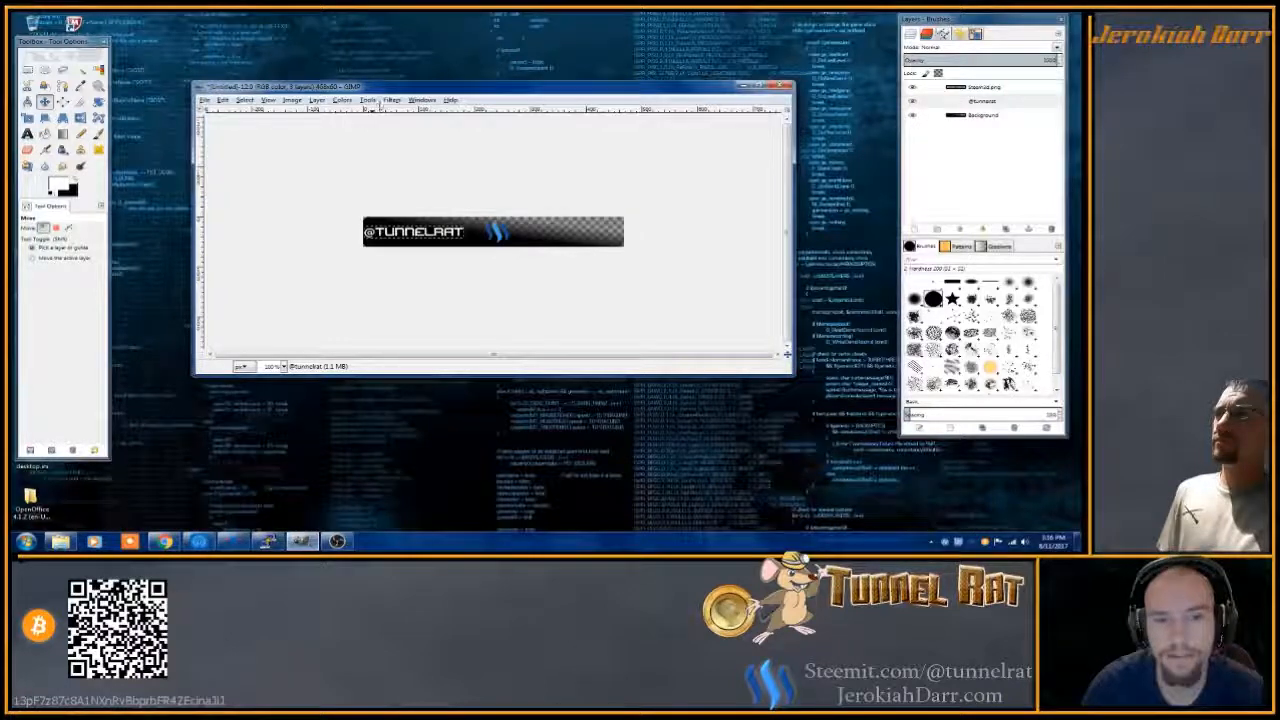
pyautogui.click(391, 101)
pyautogui.moveTo(450, 186)
pyautogui.click(561, 238)
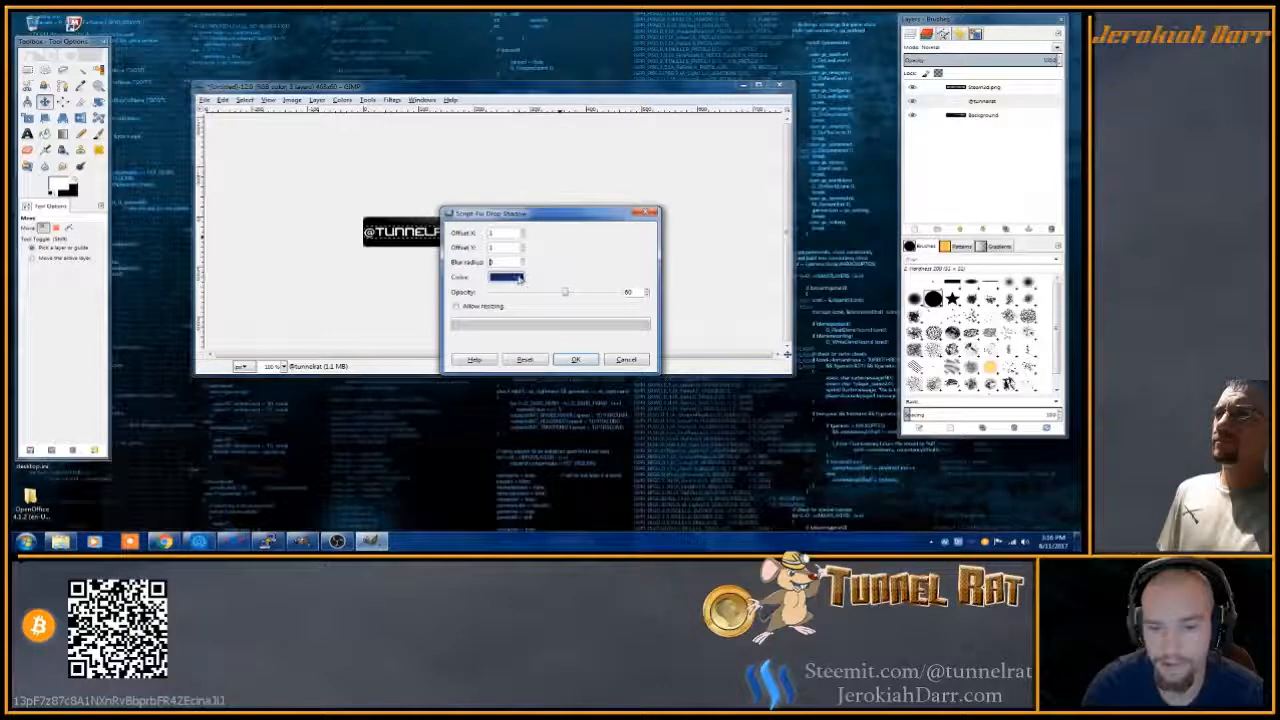
pyautogui.click(520, 279)
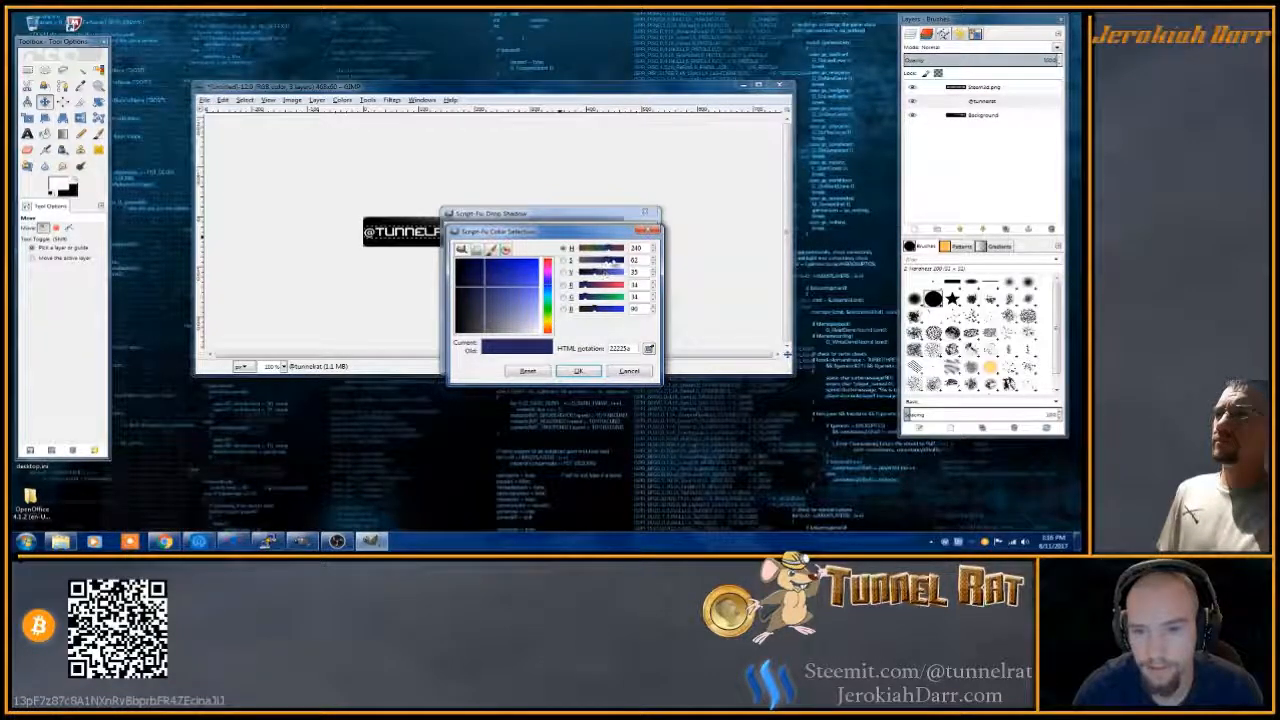
pyautogui.moveTo(609, 262); pyautogui.dragTo(629, 262)
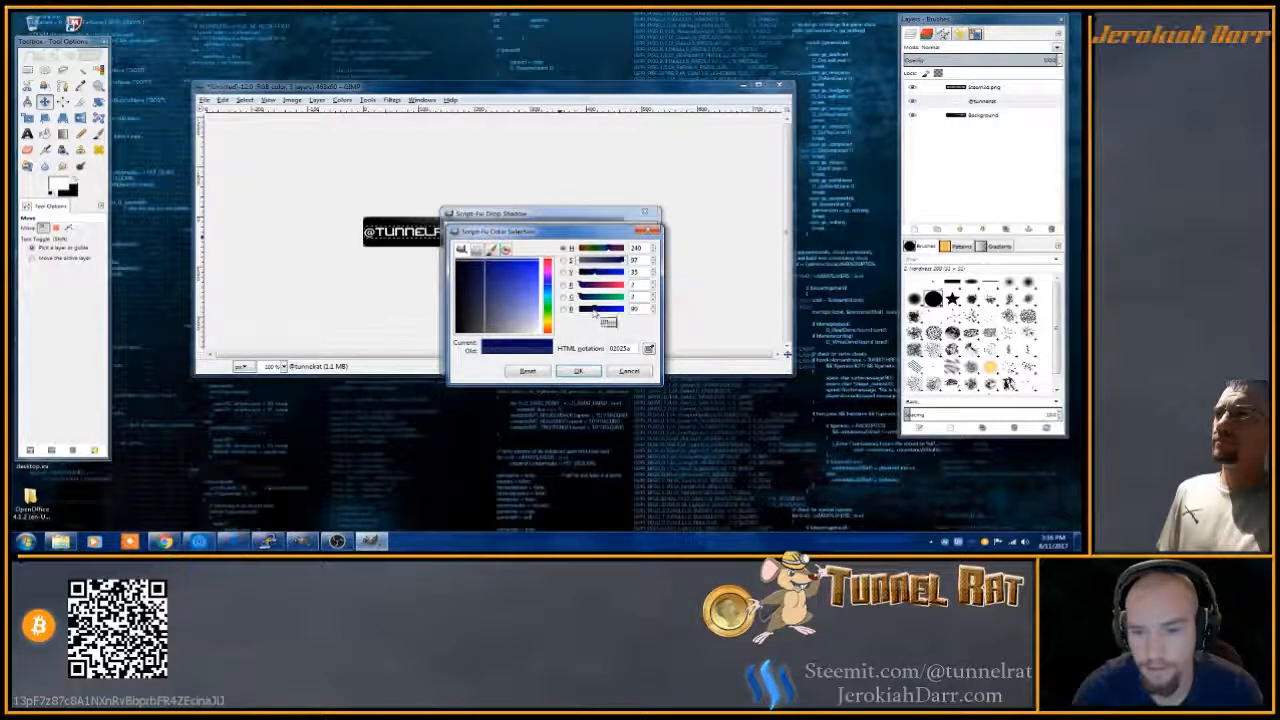
pyautogui.click(547, 318)
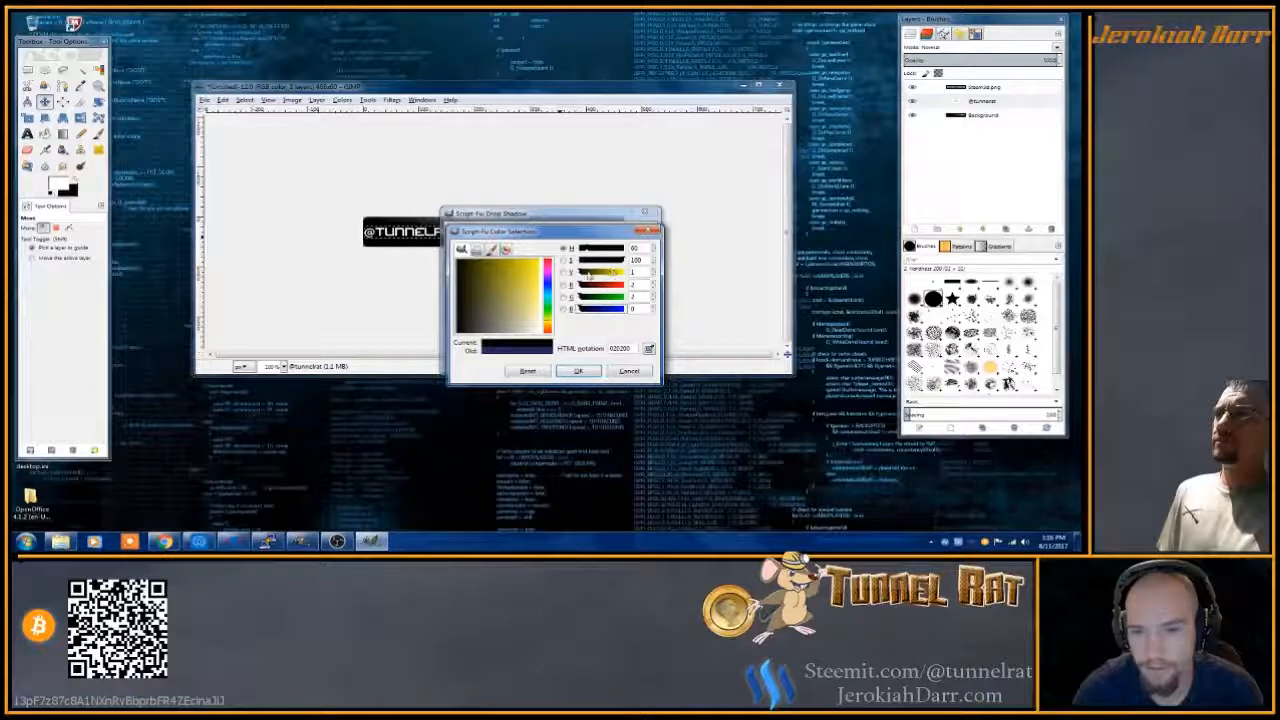
pyautogui.moveTo(583, 273); pyautogui.dragTo(621, 264)
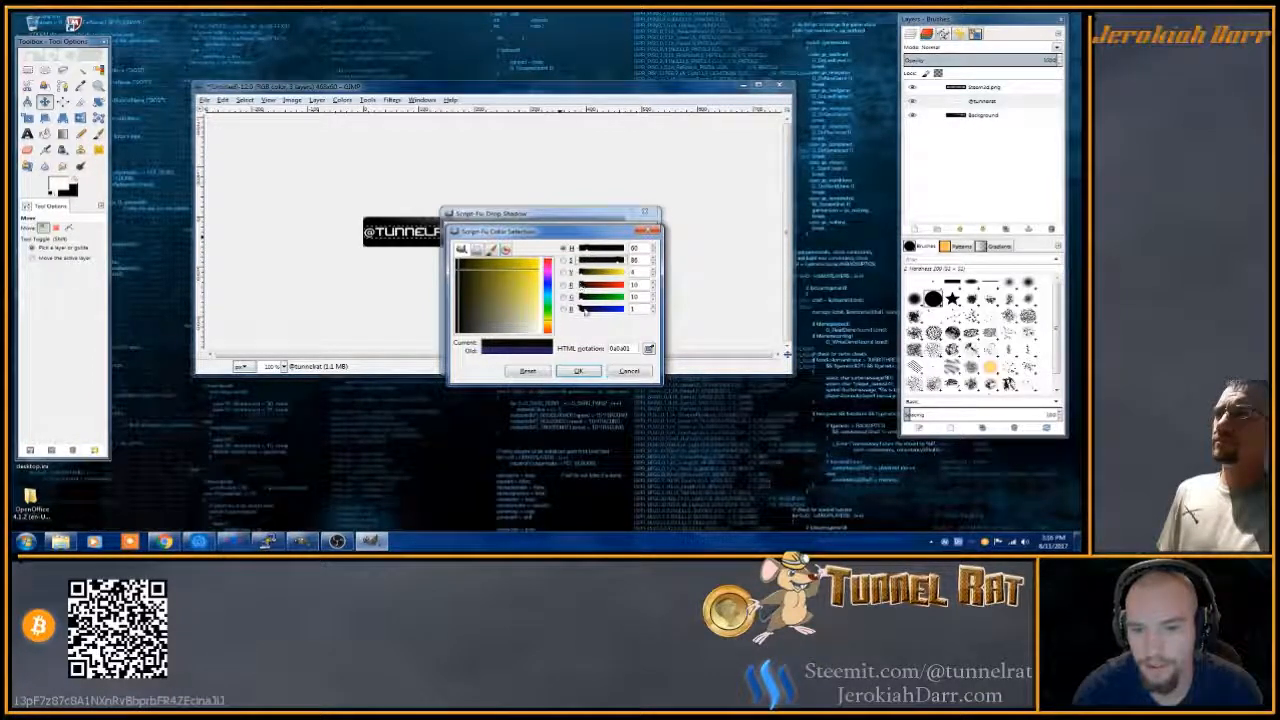
pyautogui.click(583, 311)
pyautogui.moveTo(583, 313)
pyautogui.mouseDown()
pyautogui.moveTo(595, 275)
pyautogui.moveTo(547, 307)
pyautogui.moveTo(550, 332)
pyautogui.mouseUp()
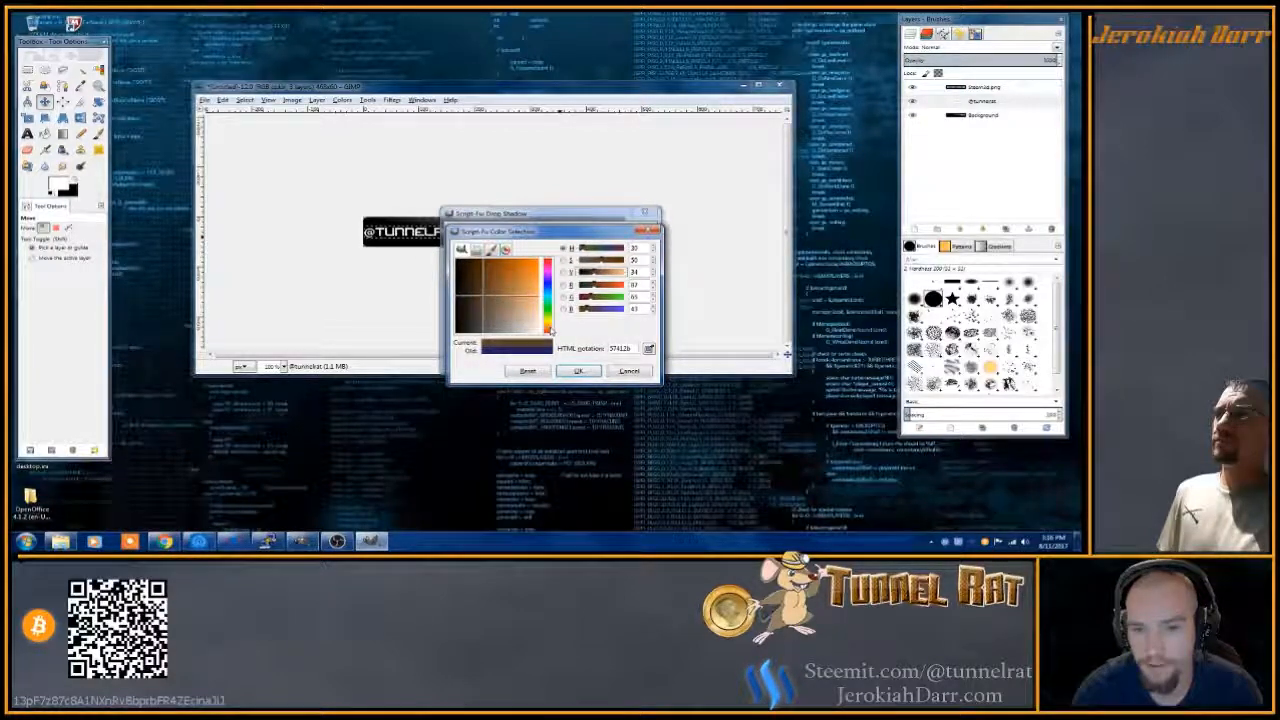
pyautogui.moveTo(601, 260)
pyautogui.mouseDown()
pyautogui.moveTo(583, 263)
pyautogui.moveTo(591, 274)
pyautogui.mouseUp()
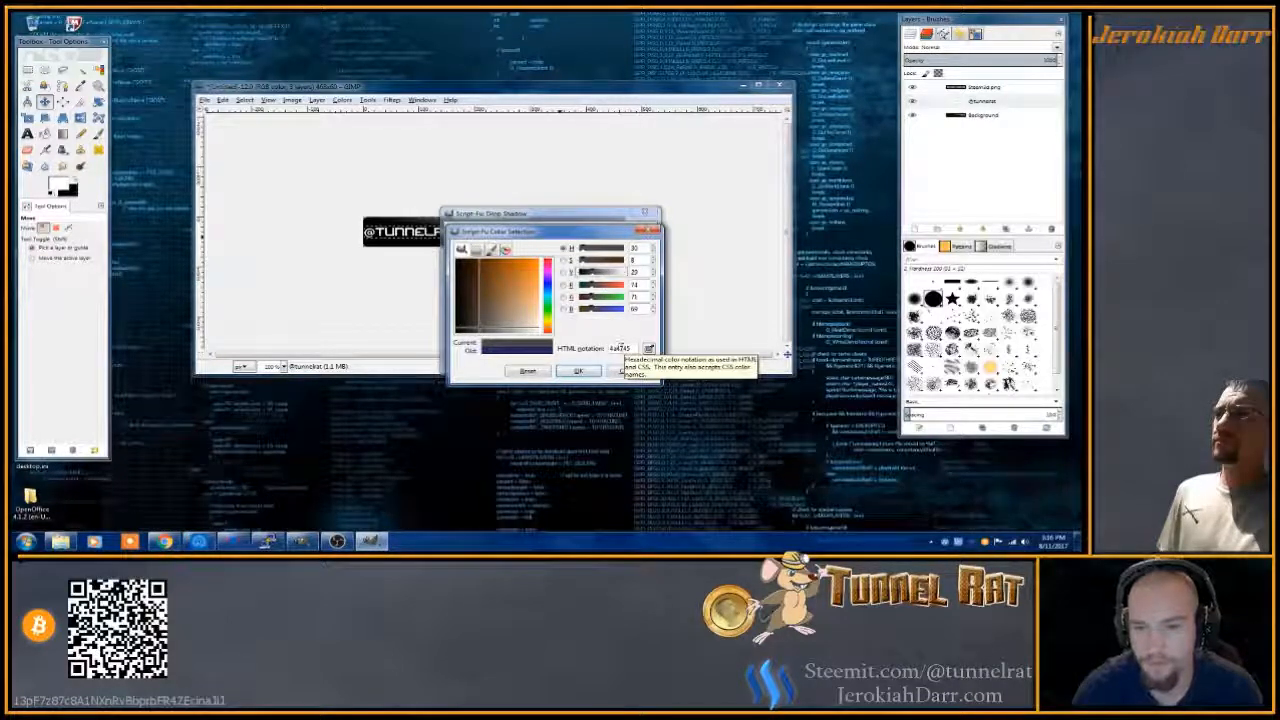
pyautogui.click(576, 371)
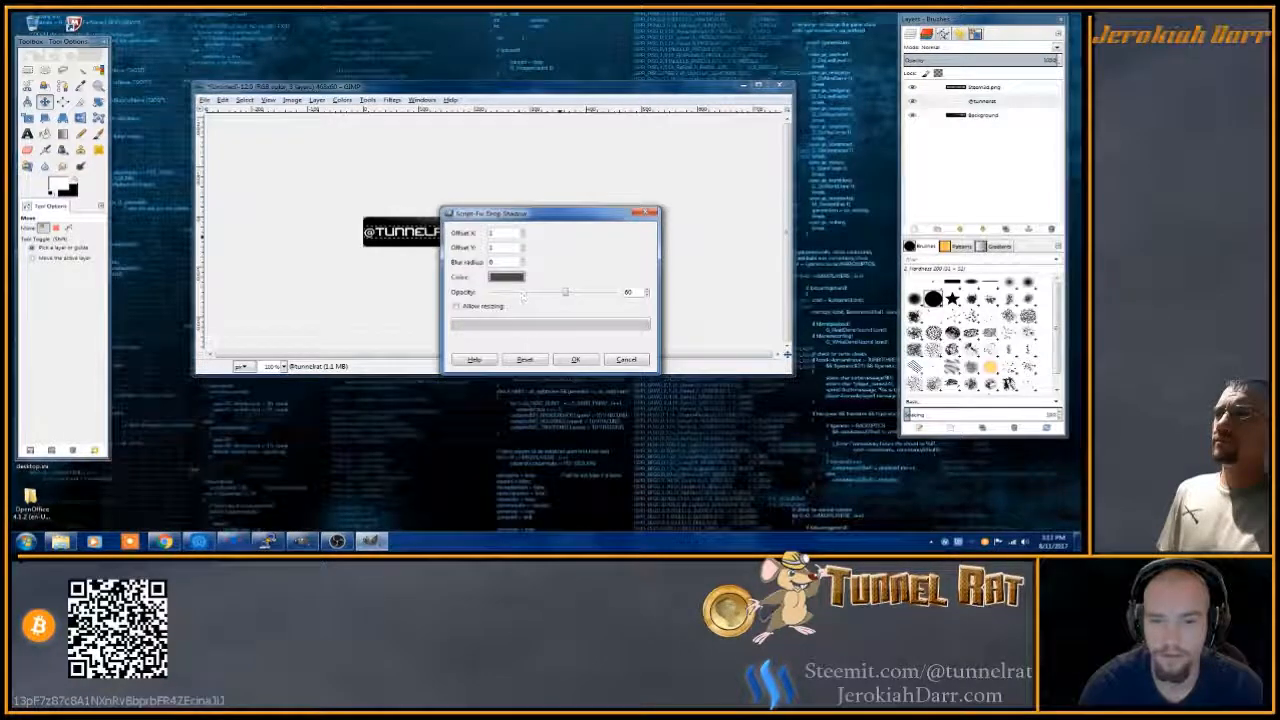
# - Apply the text's Drop Shadow at opacity 100 with offsets X 1 and Y 1, and check it at 200% zoom
pyautogui.moveTo(567, 292); pyautogui.dragTo(620, 292)
pyautogui.click(577, 359)
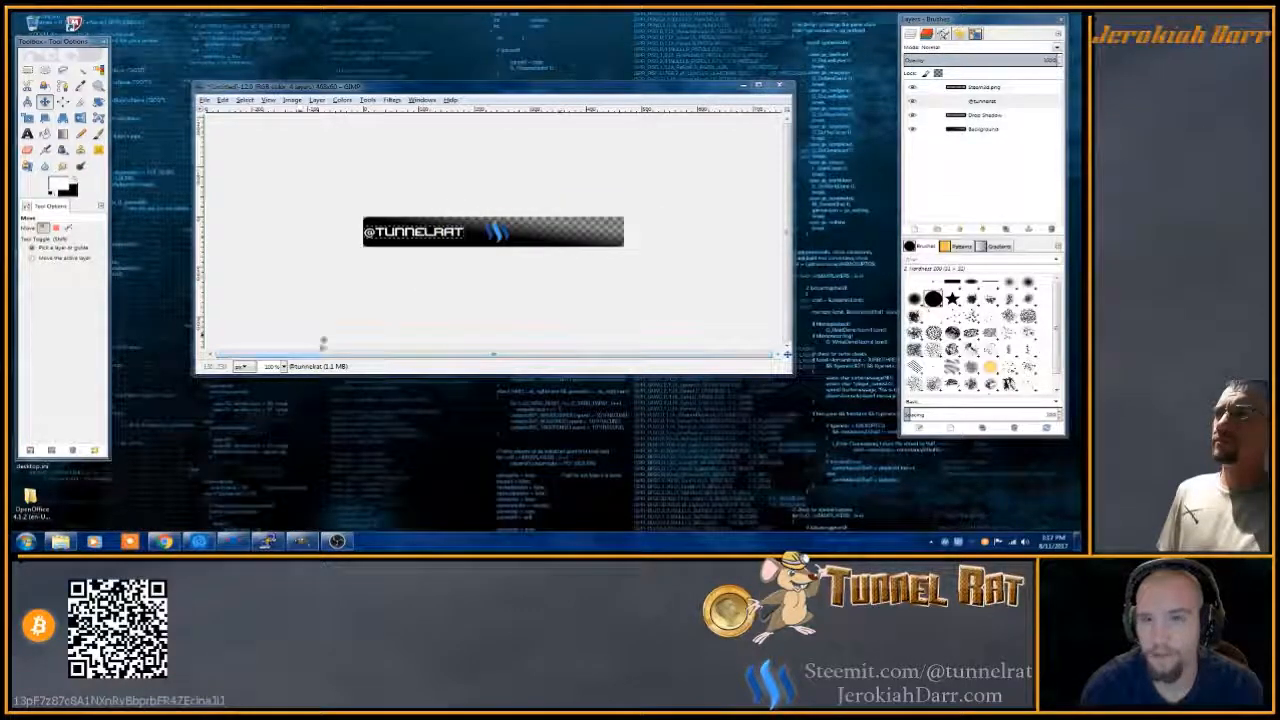
pyautogui.click(283, 366)
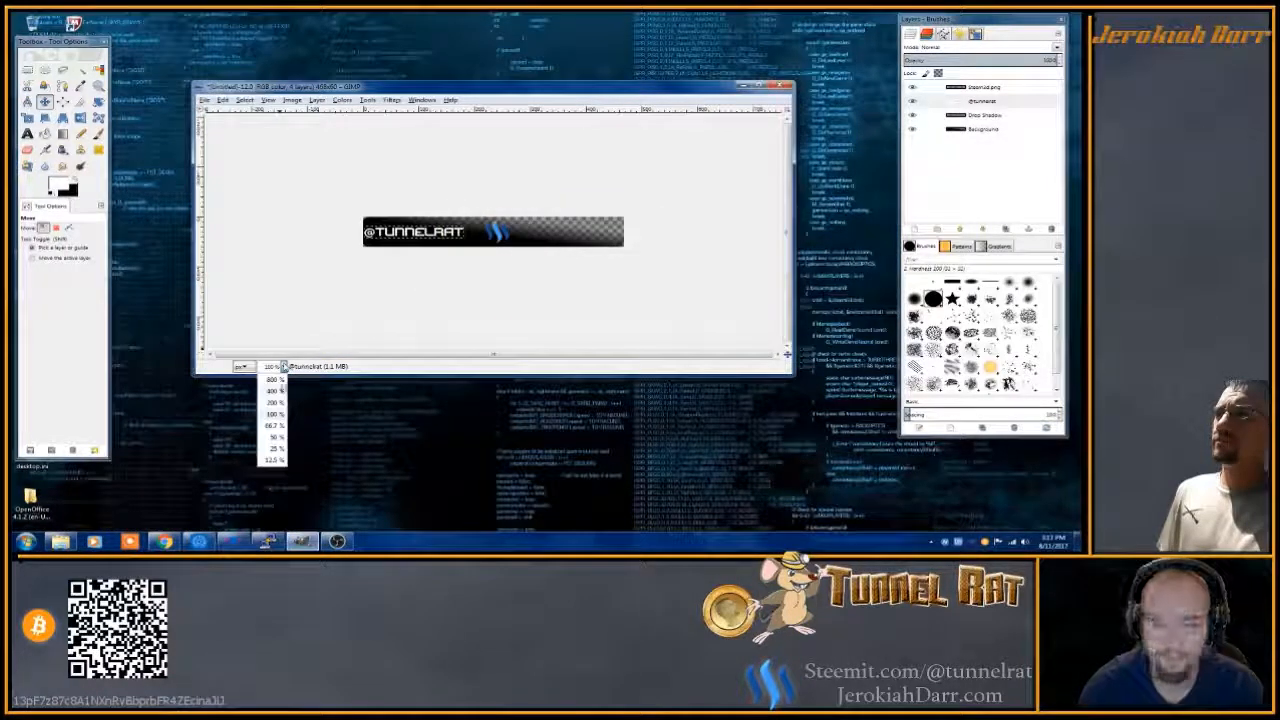
pyautogui.click(274, 410)
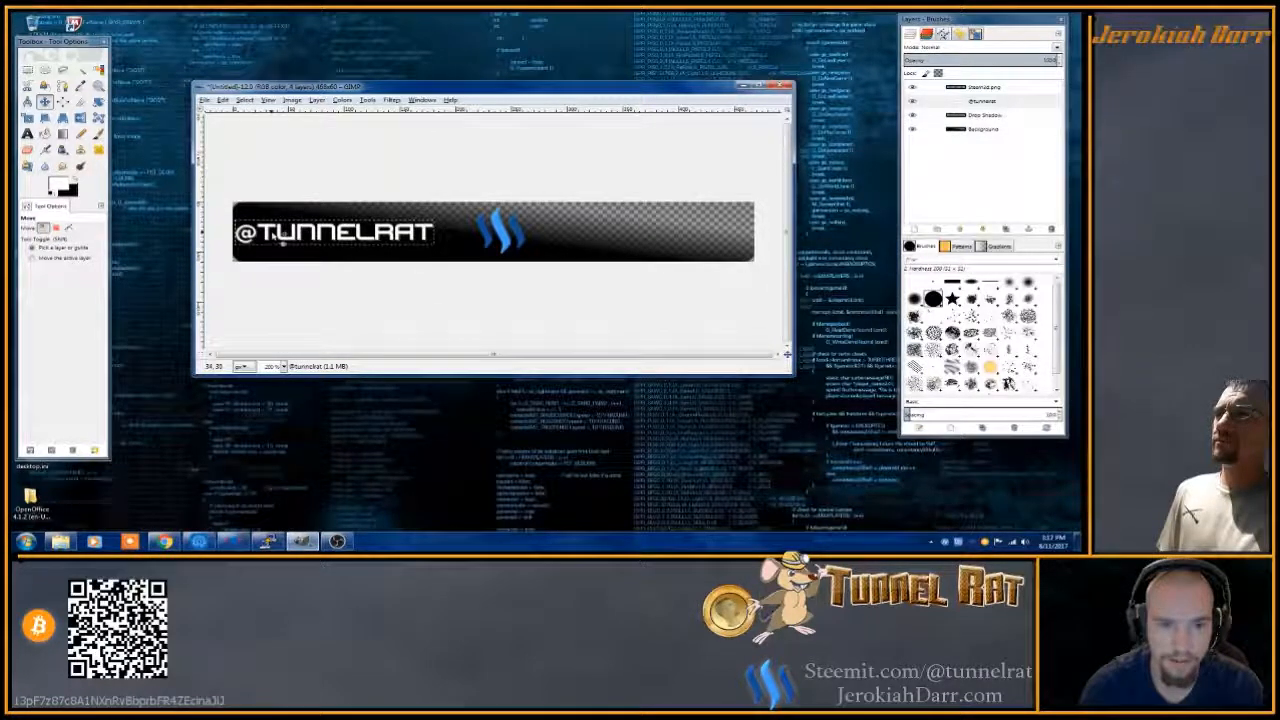
pyautogui.click(391, 100)
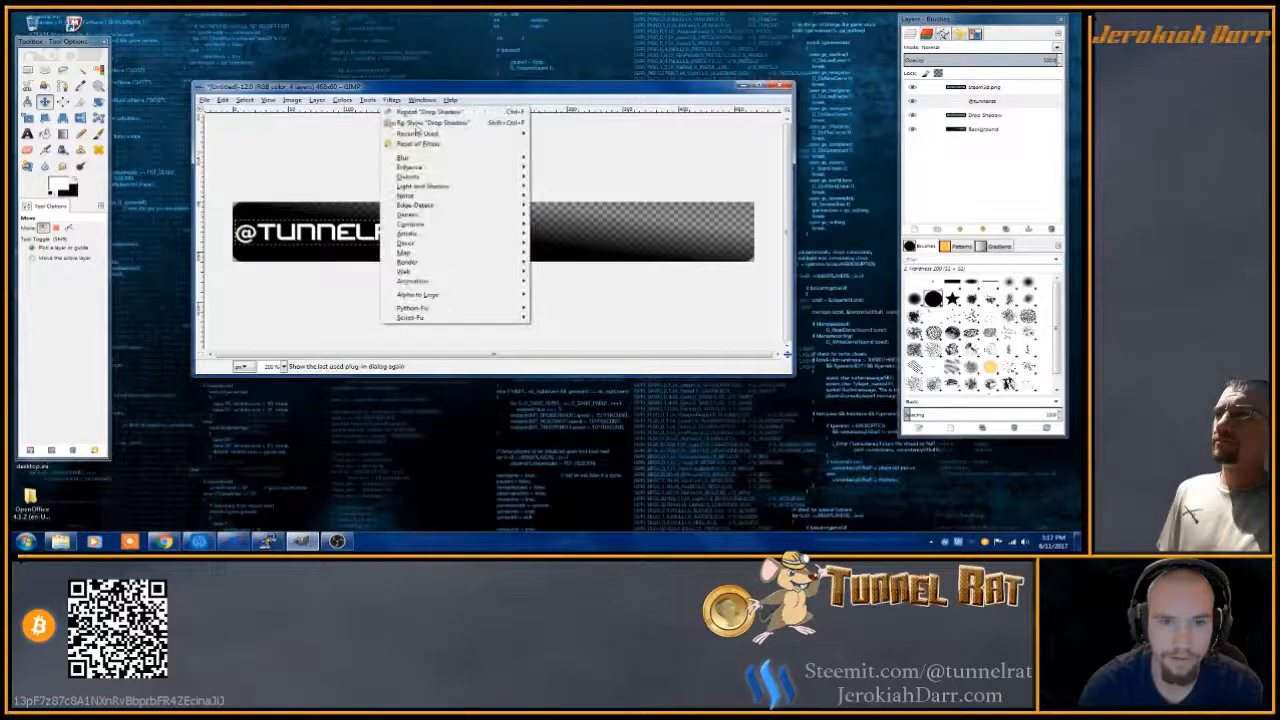
pyautogui.moveTo(424, 196)
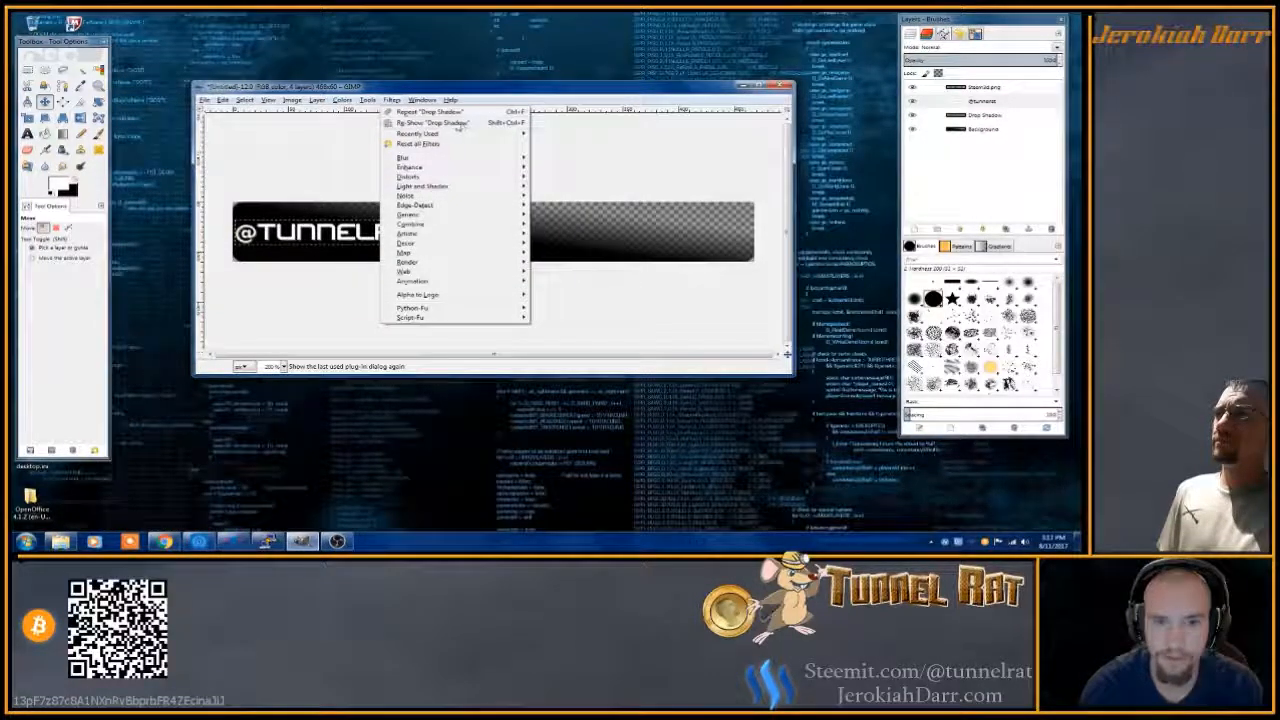
pyautogui.click(427, 122)
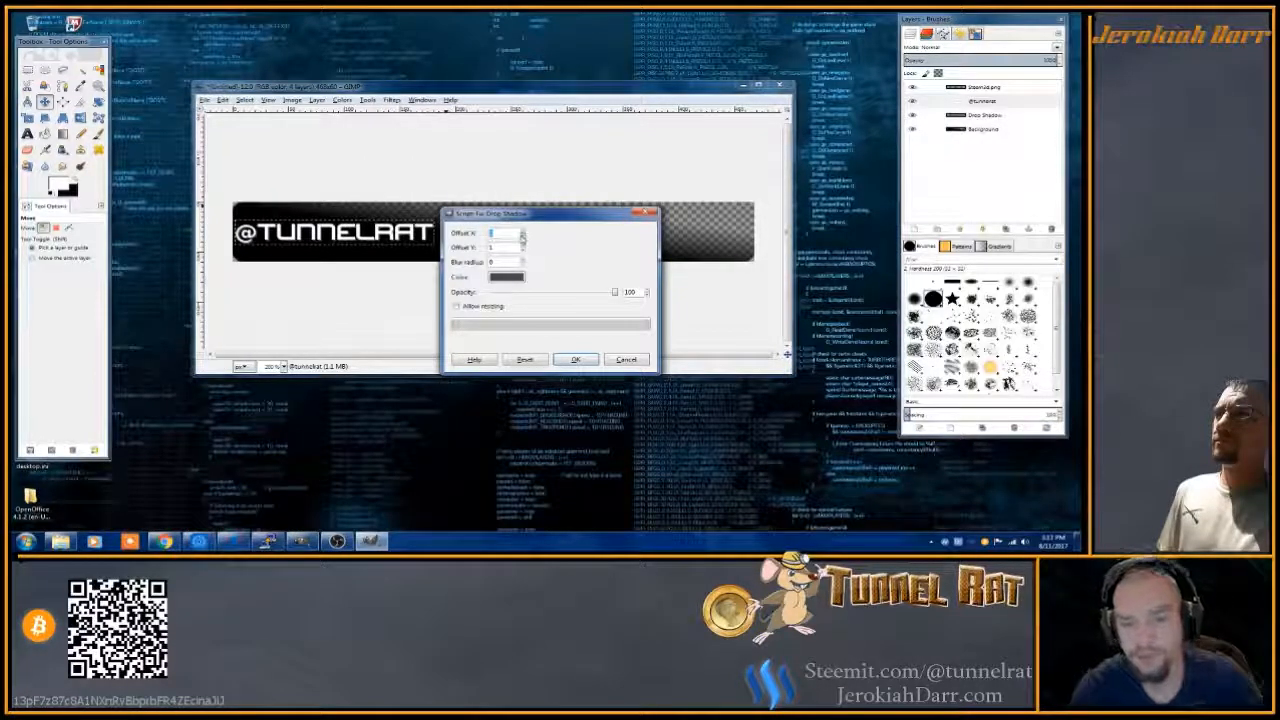
pyautogui.click(575, 359)
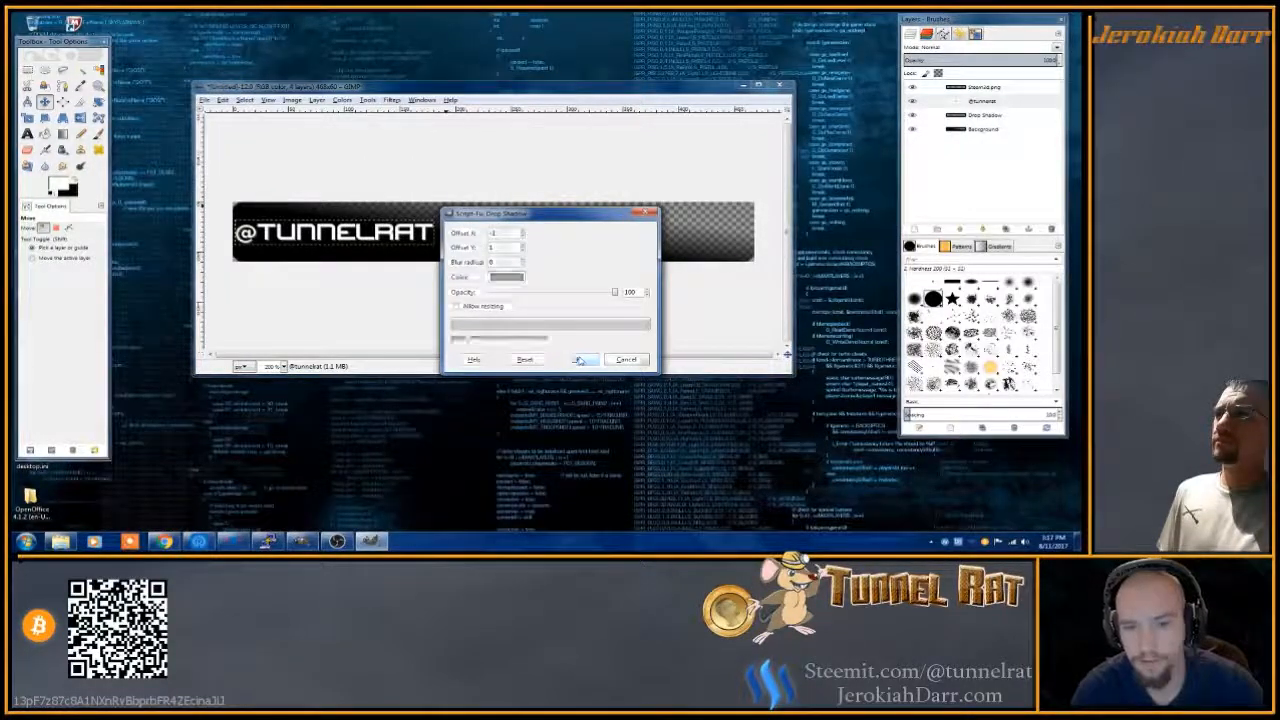
pyautogui.click(391, 100)
pyautogui.click(427, 122)
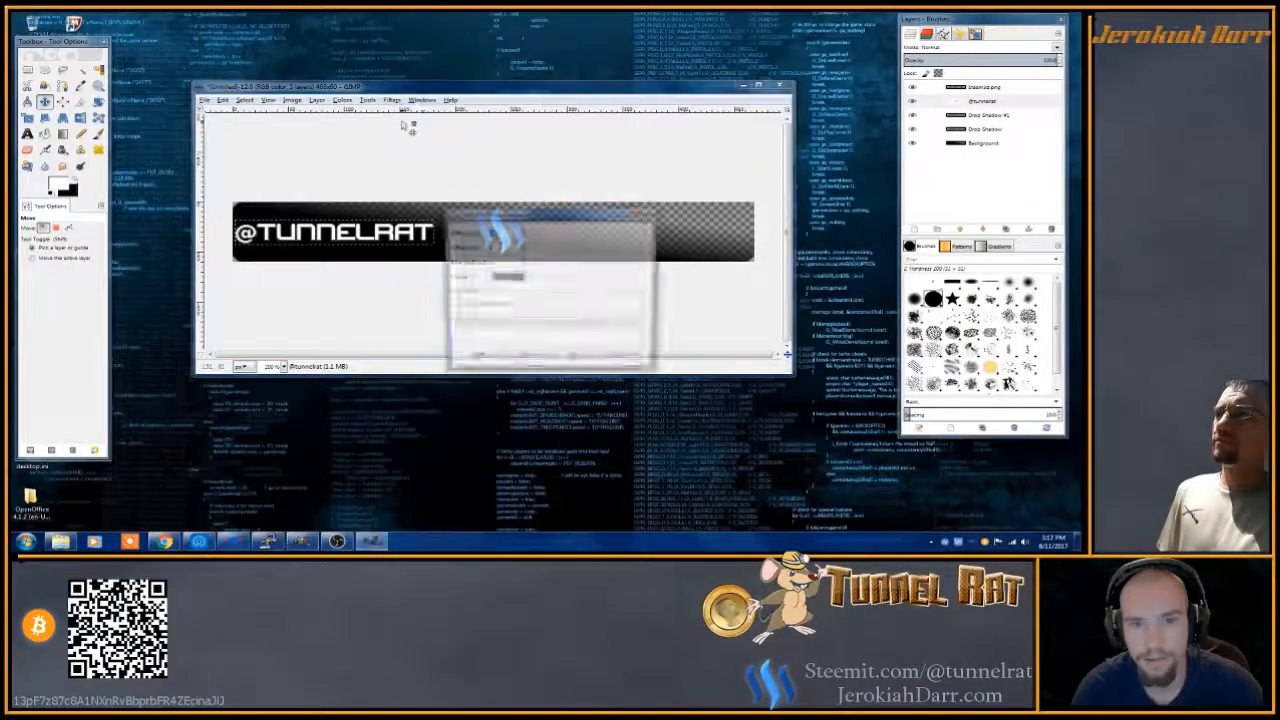
pyautogui.click(522, 251)
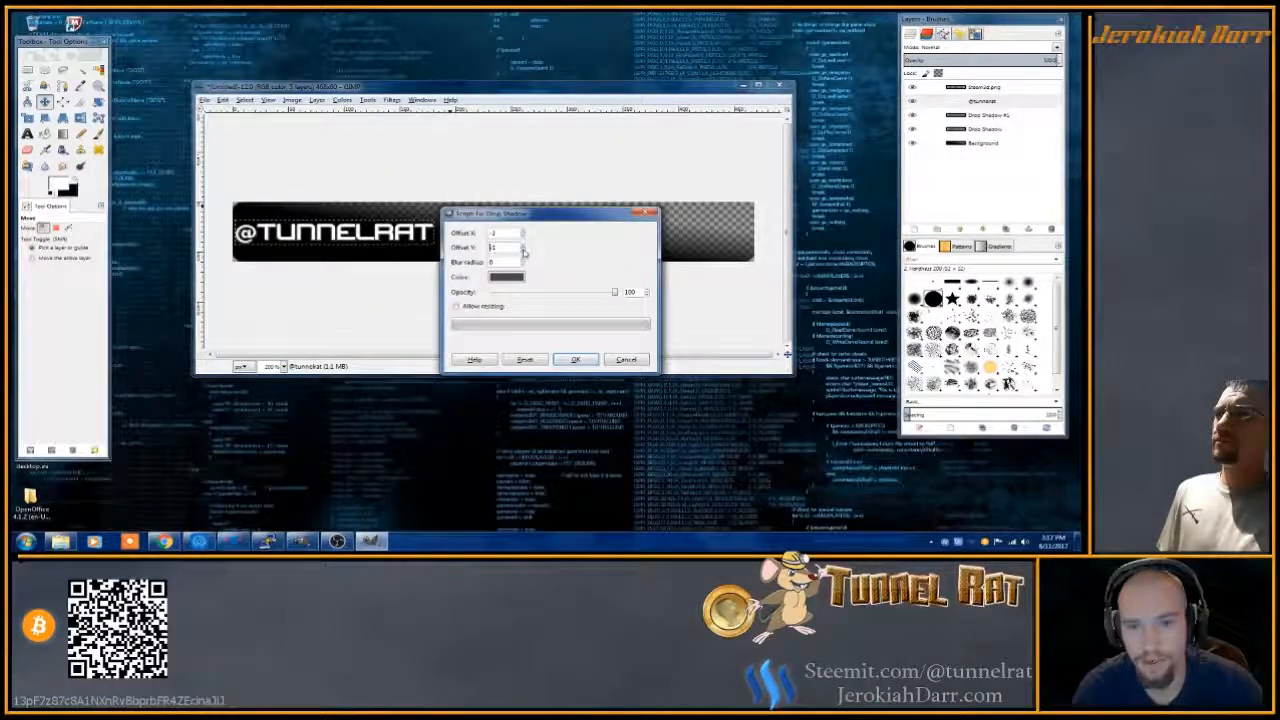
pyautogui.click(575, 359)
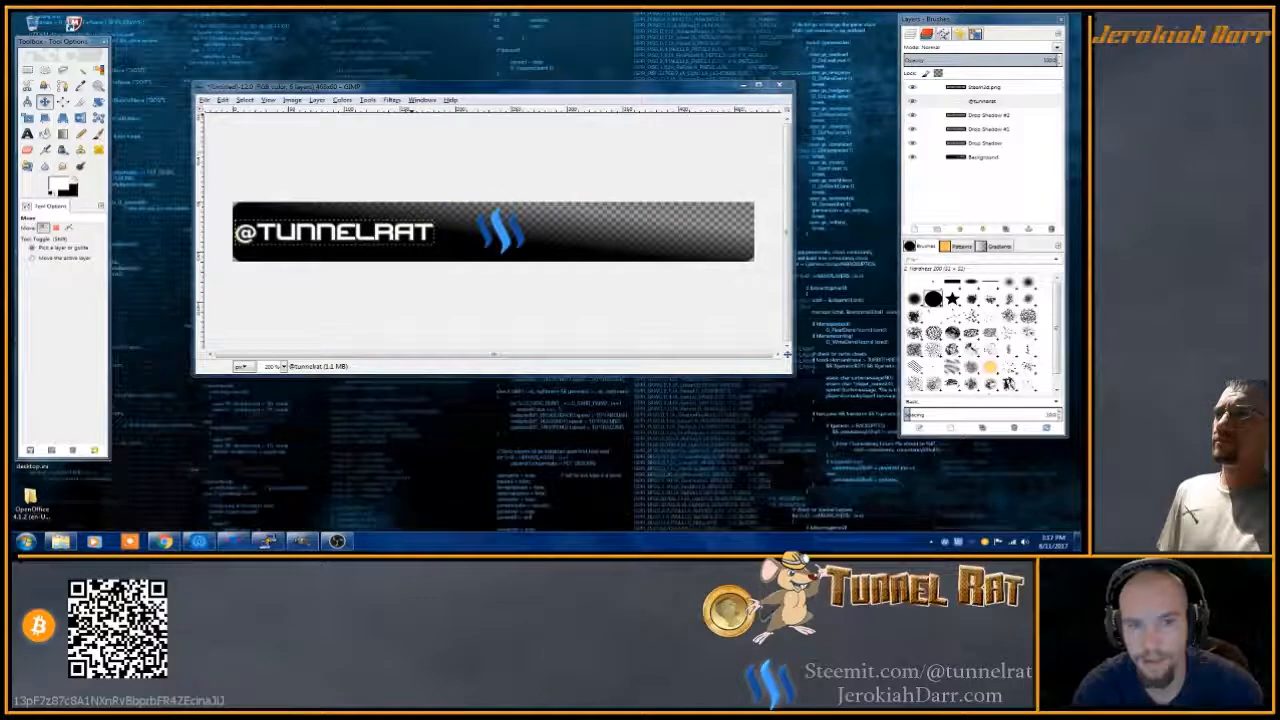
pyautogui.click(391, 100)
pyautogui.click(432, 122)
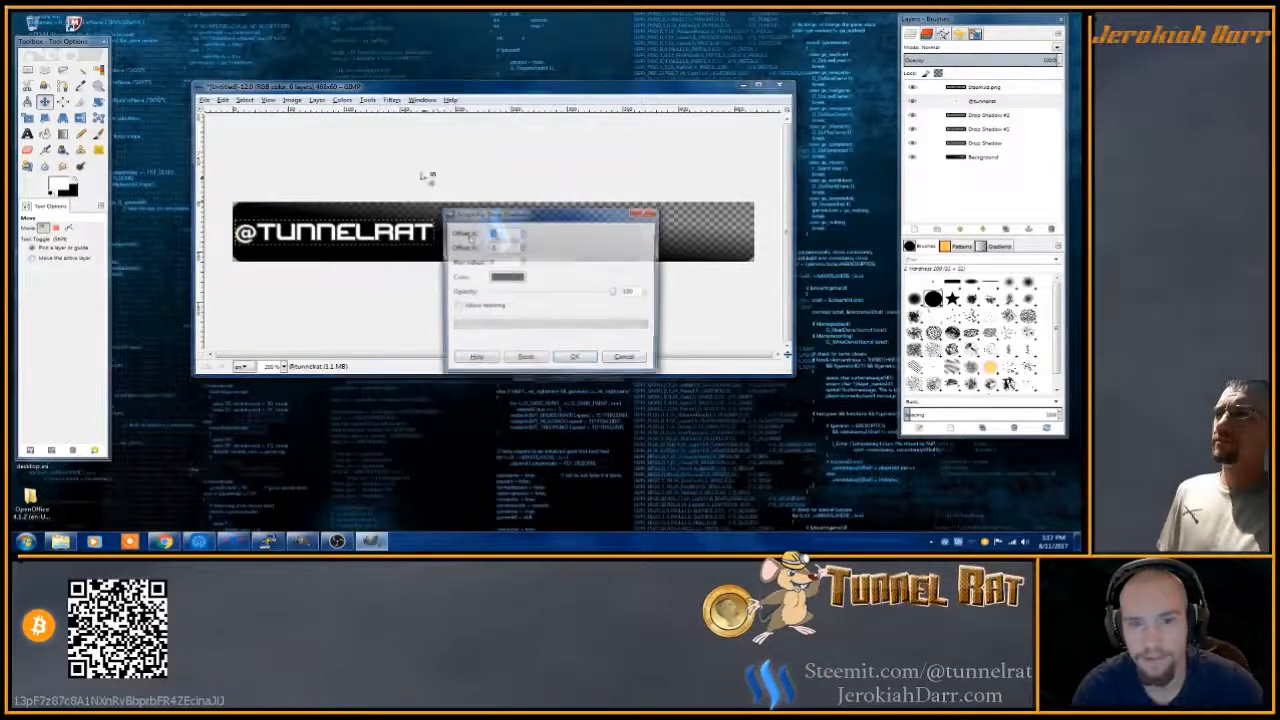
pyautogui.write('1')
pyautogui.click(523, 250)
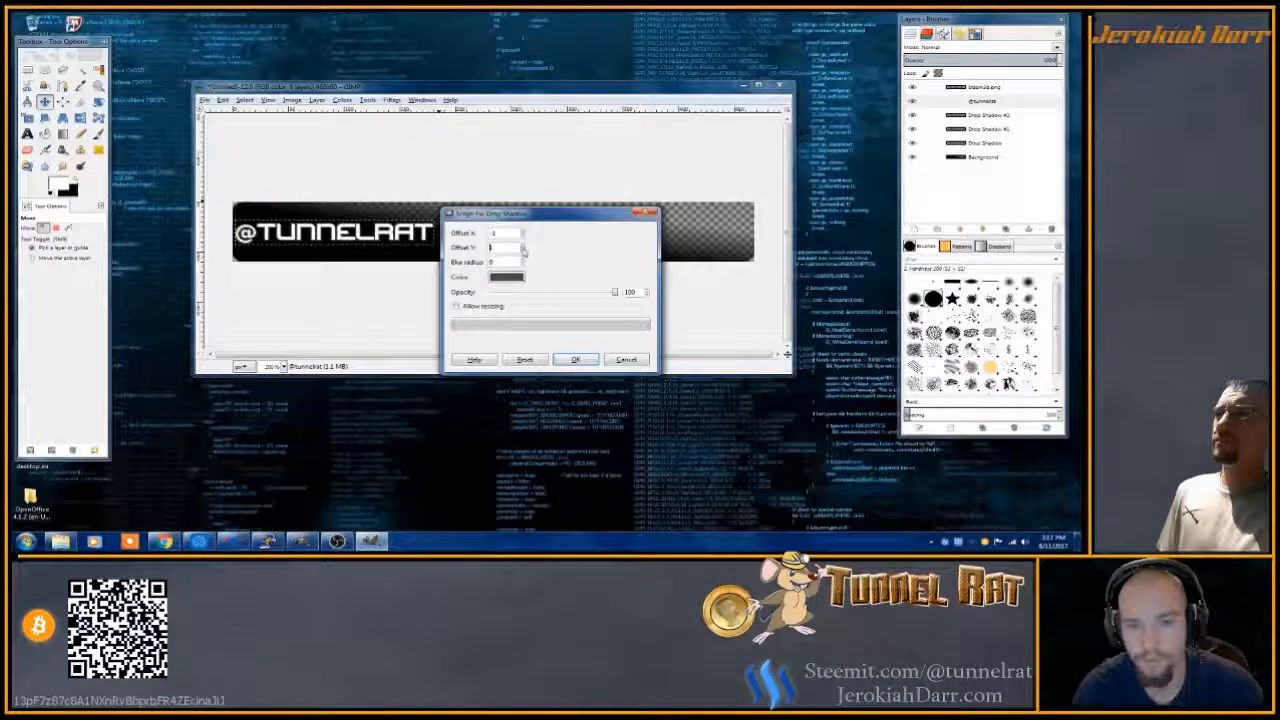
pyautogui.click(522, 250)
pyautogui.click(522, 252)
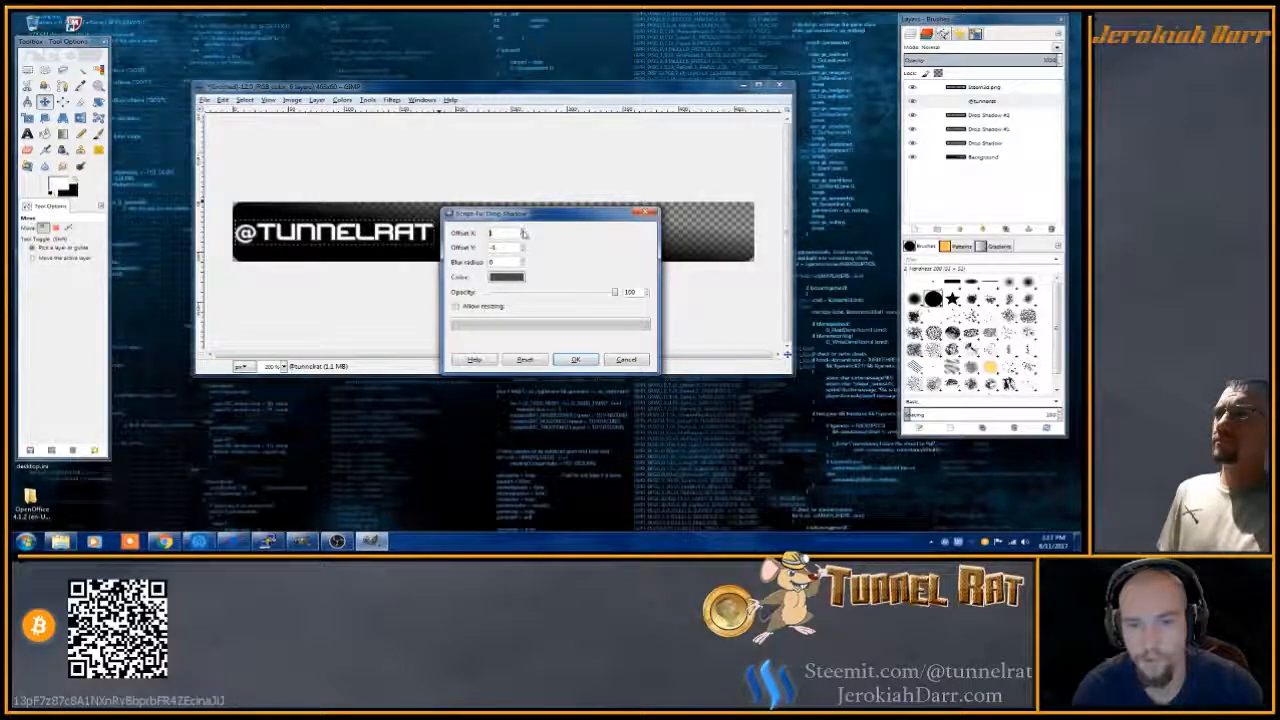
pyautogui.click(575, 359)
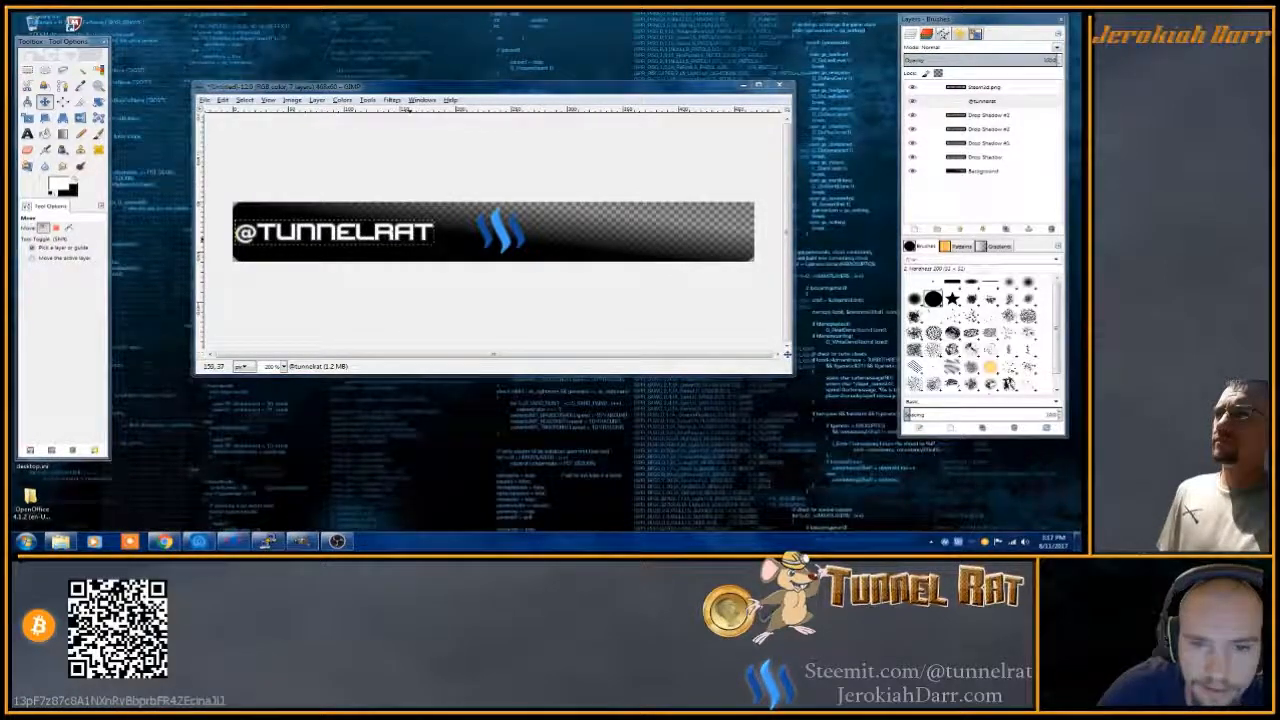
pyautogui.click(283, 366)
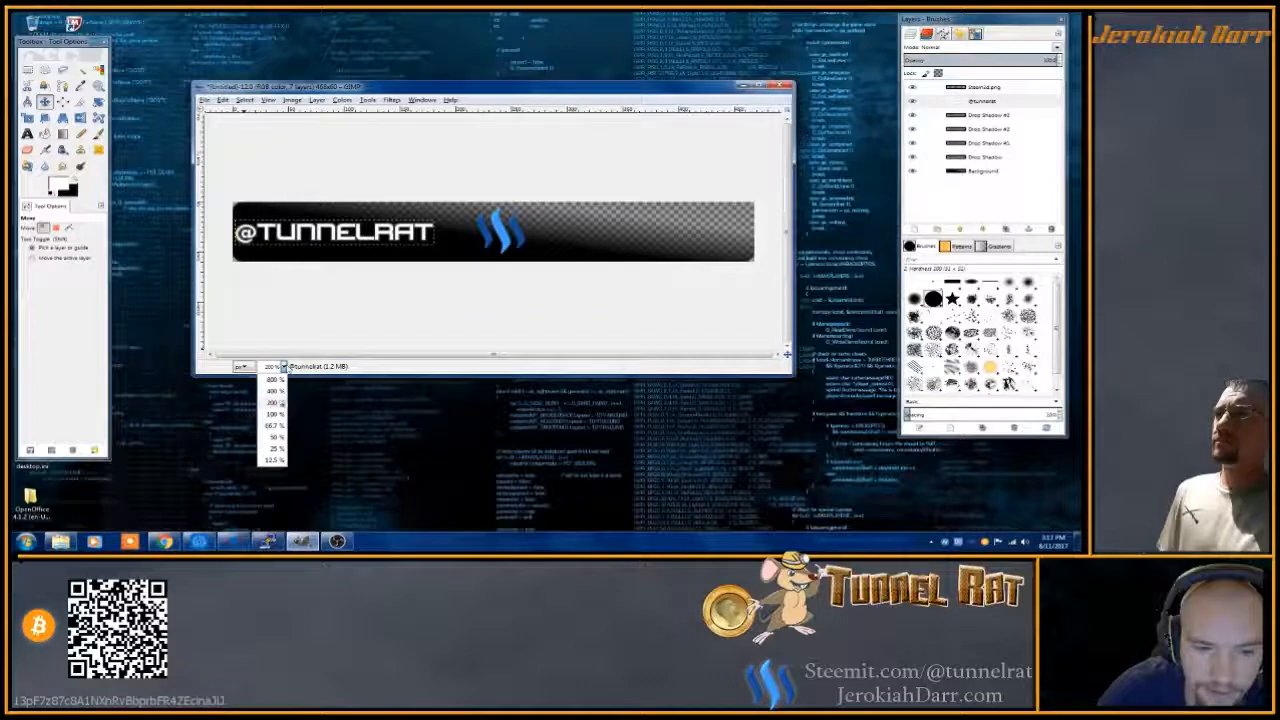
pyautogui.click(272, 413)
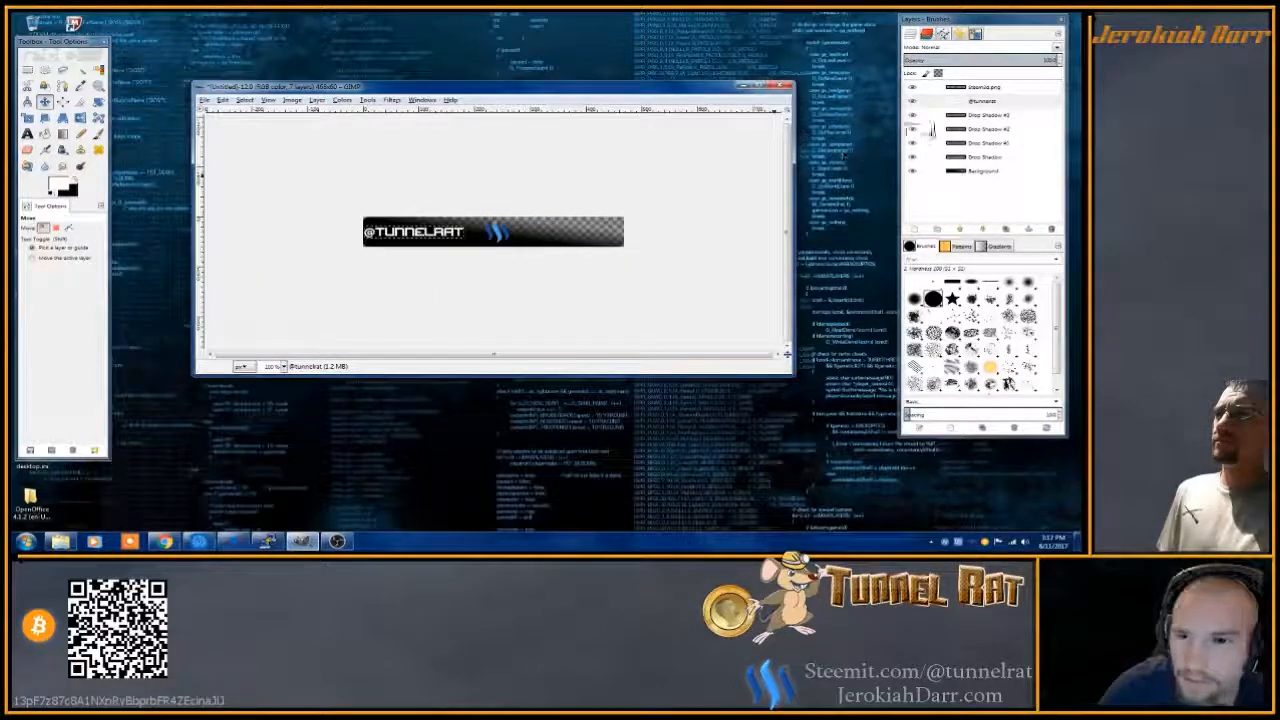
pyautogui.rightClick(968, 101)
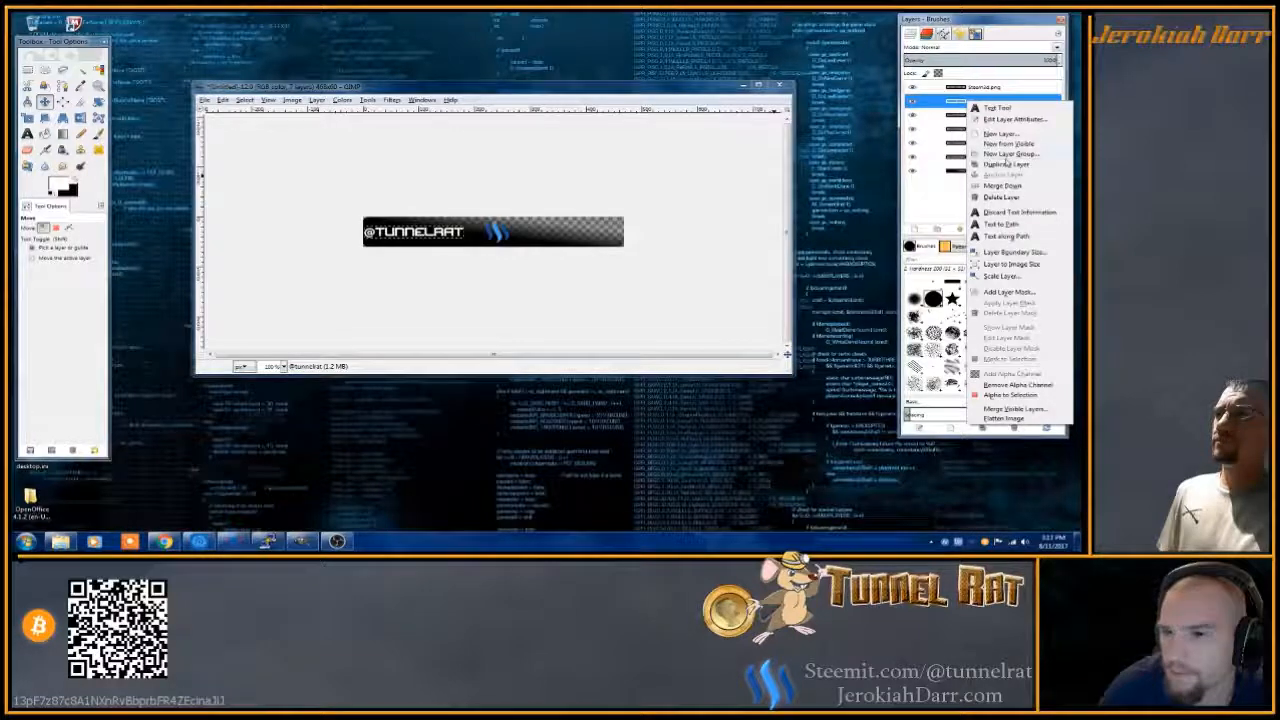
pyautogui.click(1008, 262)
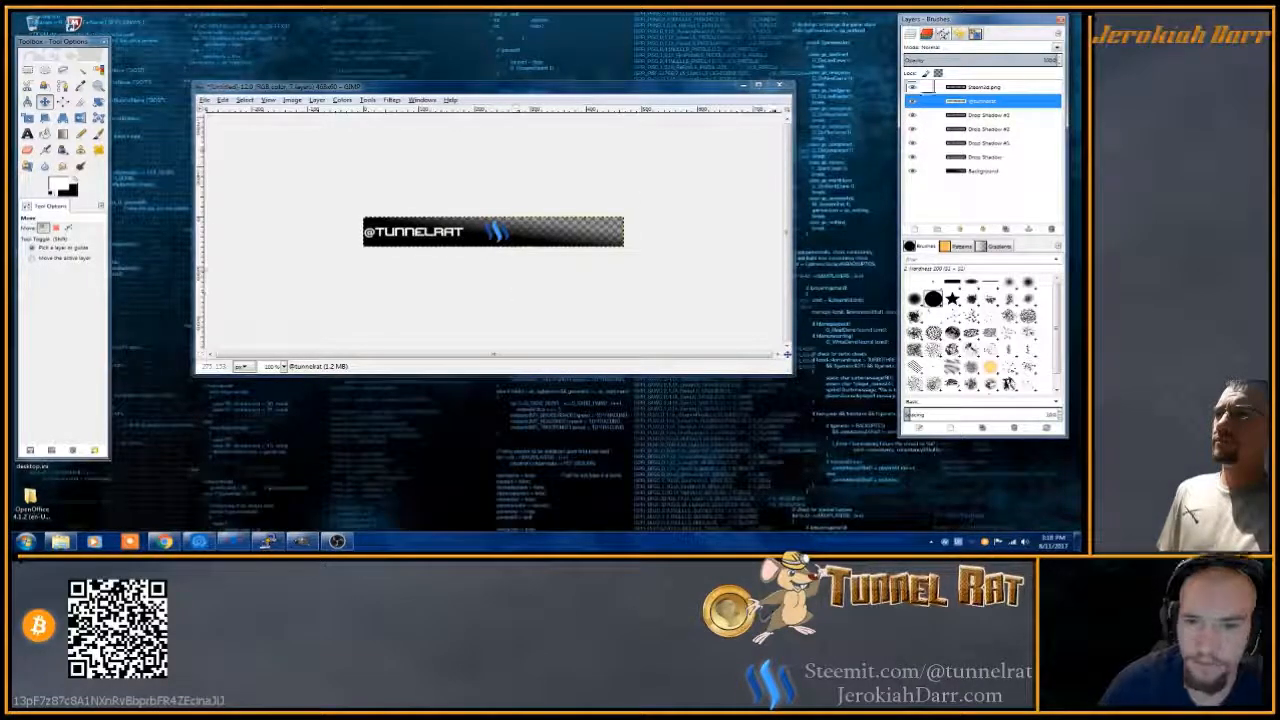
pyautogui.click(911, 102)
pyautogui.click(911, 102)
pyautogui.click(911, 102)
pyautogui.click(911, 102)
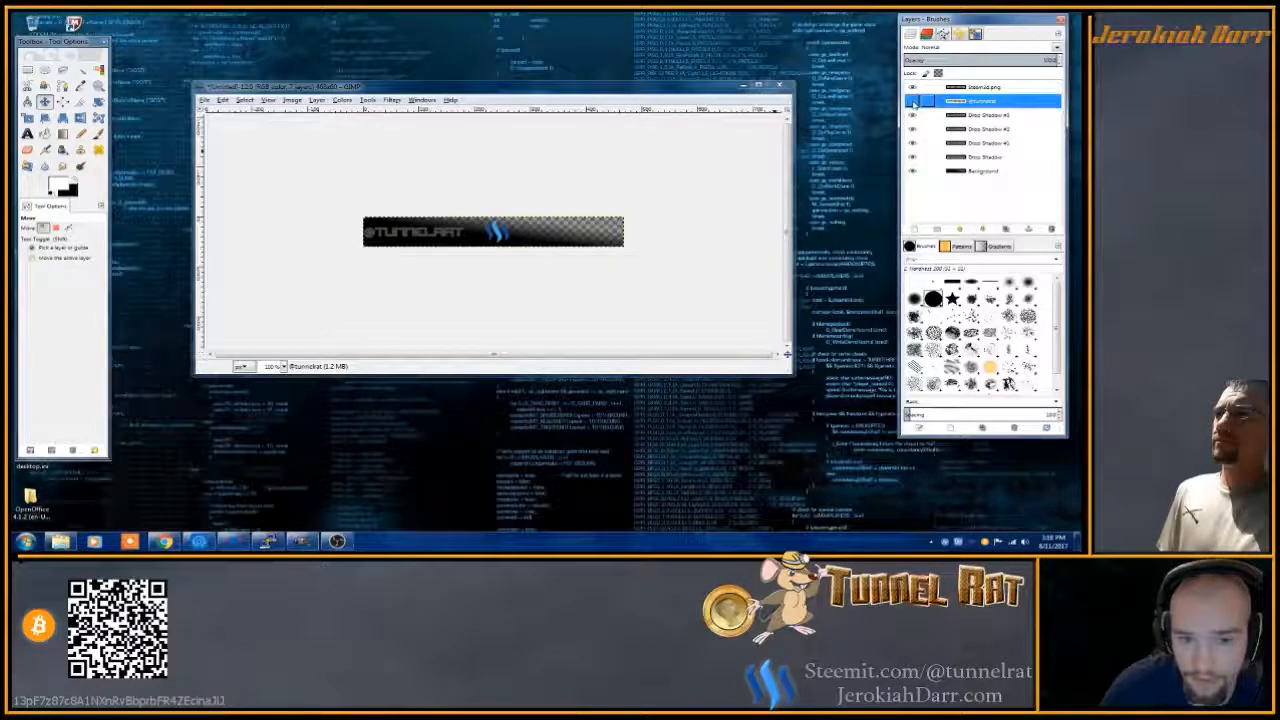
pyautogui.click(911, 102)
pyautogui.click(911, 102)
pyautogui.click(911, 102)
pyautogui.click(911, 102)
pyautogui.click(911, 102)
pyautogui.click(911, 102)
pyautogui.click(911, 102)
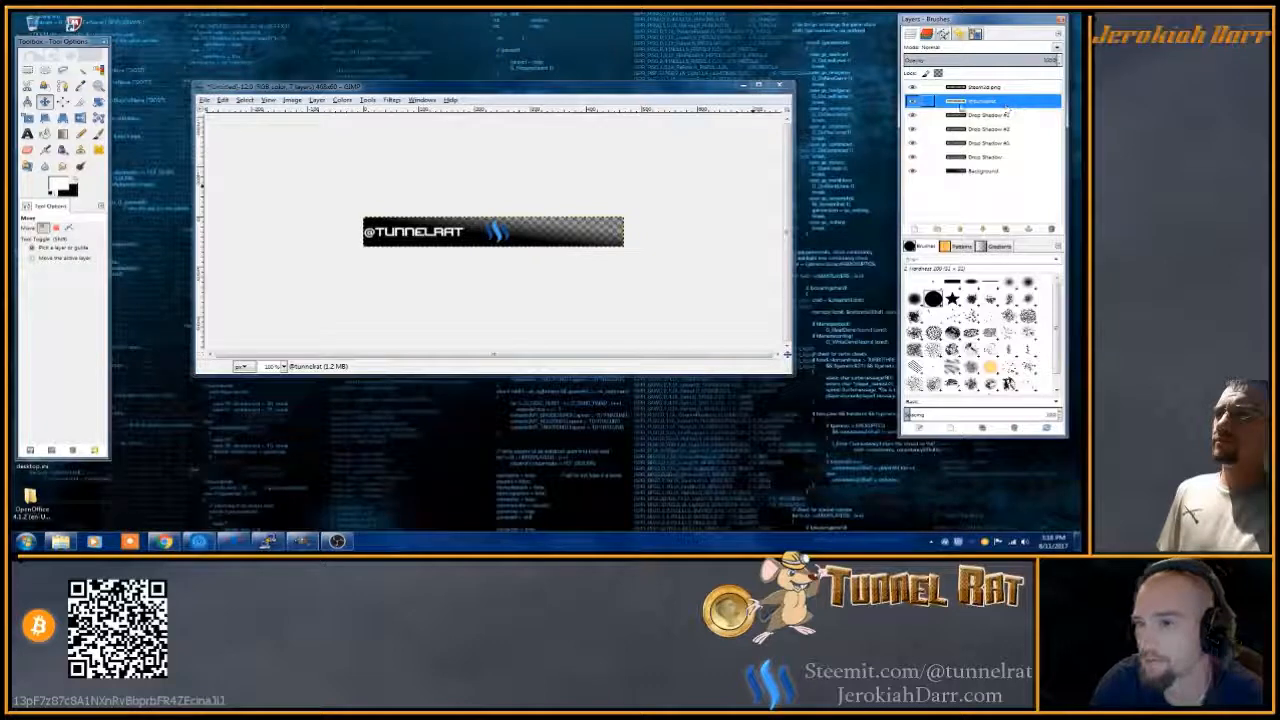
pyautogui.rightClick(961, 102)
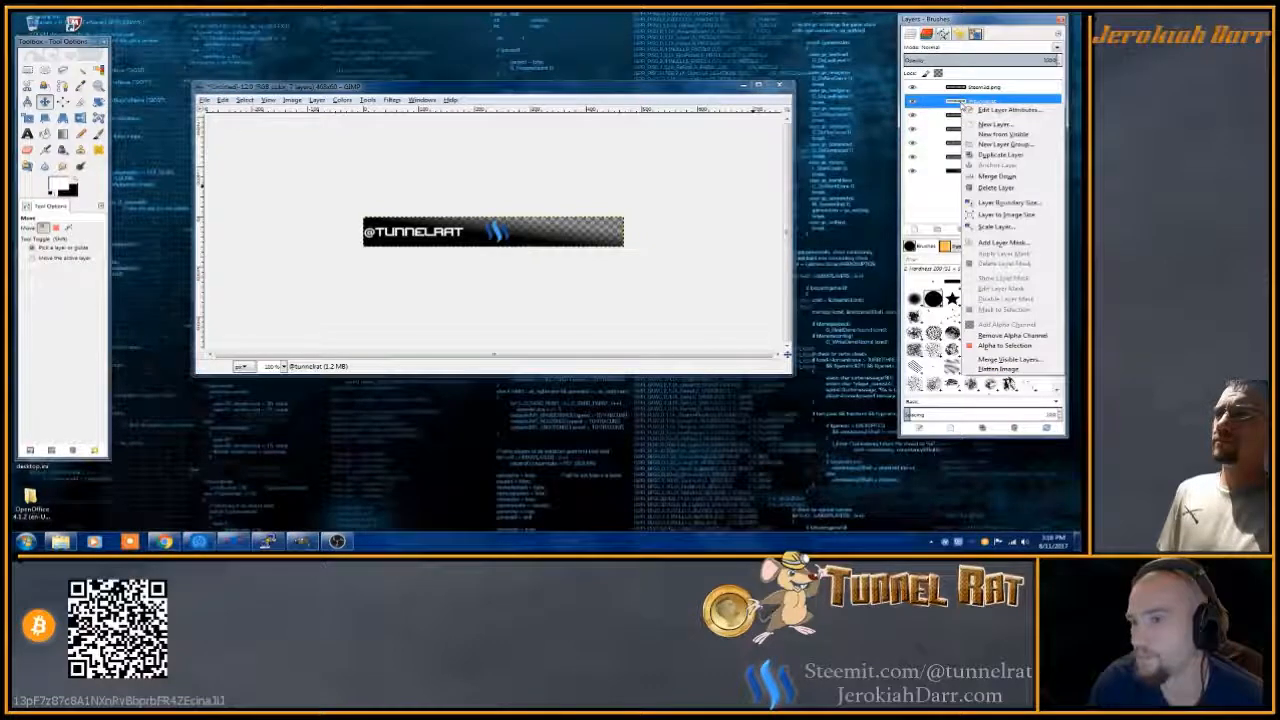
pyautogui.click(990, 176)
pyautogui.rightClick(966, 104)
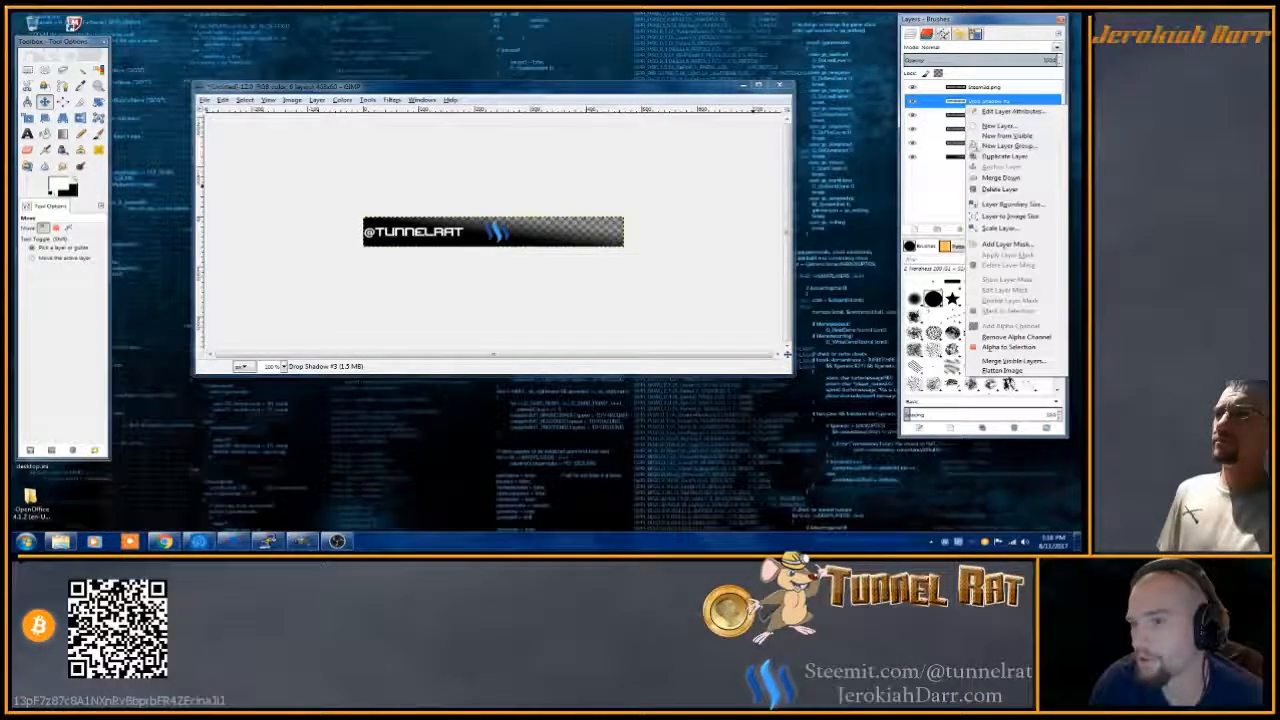
pyautogui.click(990, 177)
pyautogui.rightClick(956, 102)
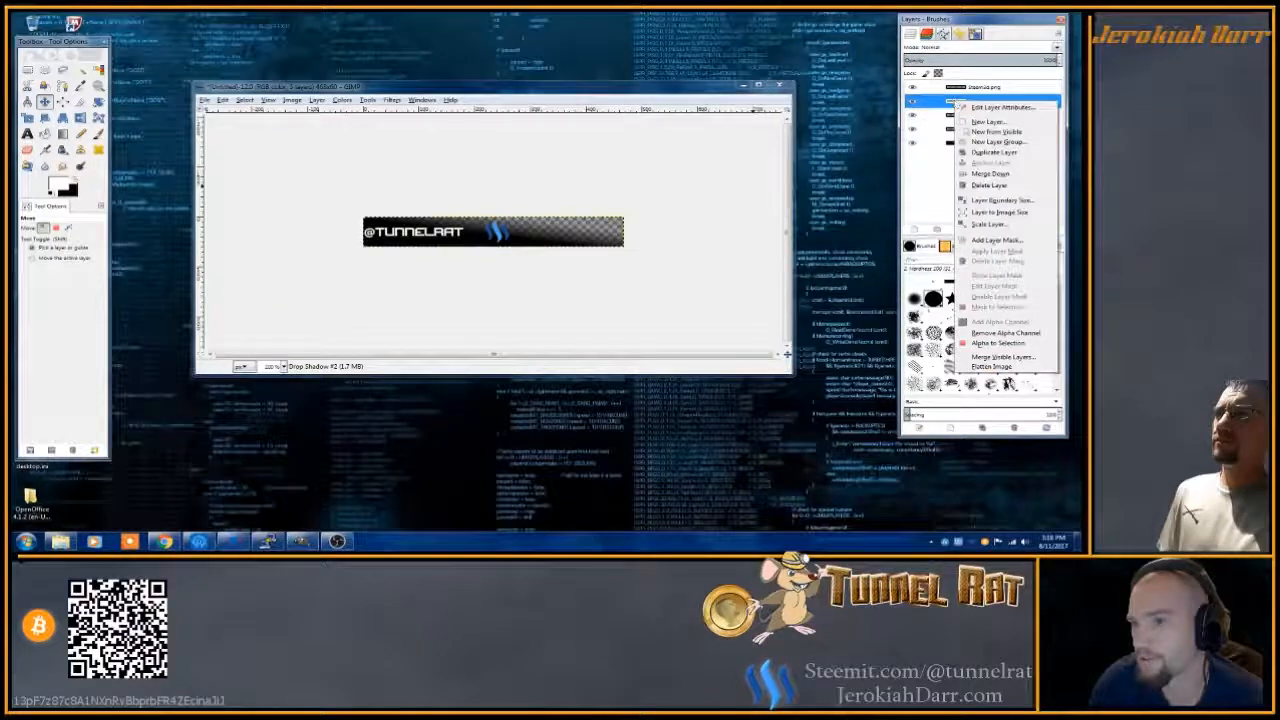
pyautogui.click(990, 174)
pyautogui.rightClick(961, 104)
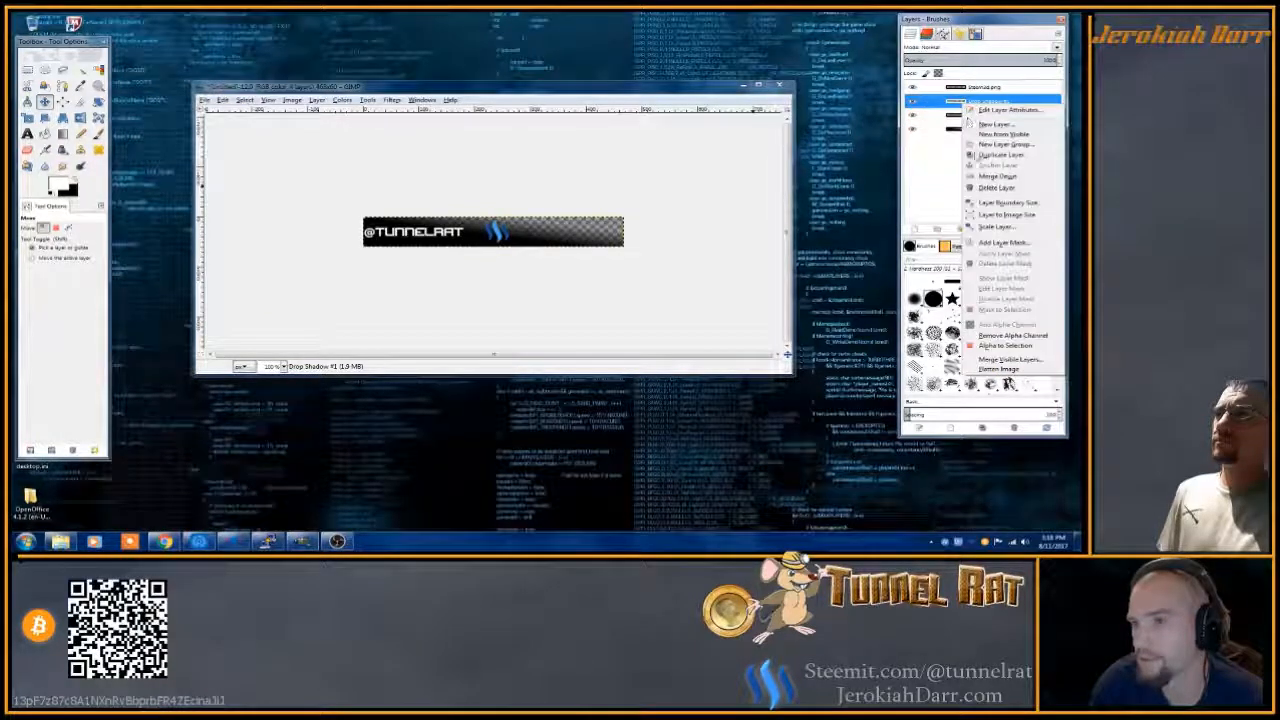
pyautogui.click(979, 176)
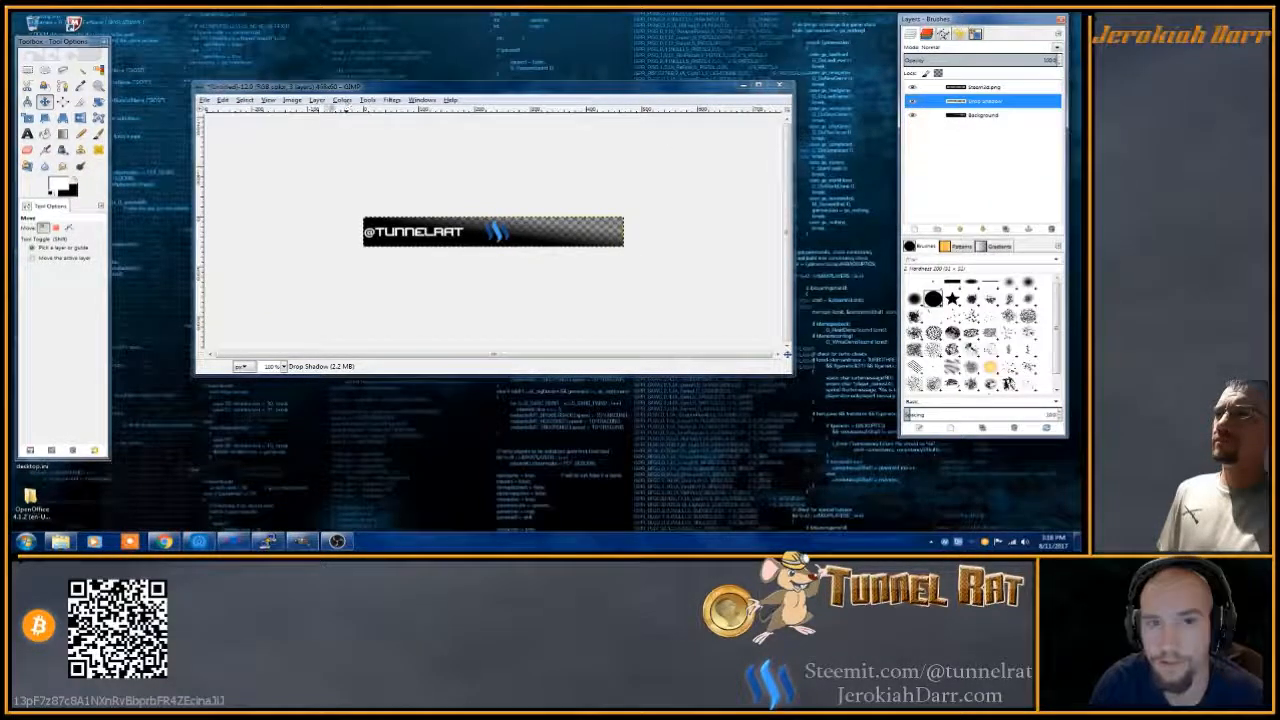
pyautogui.click(317, 101)
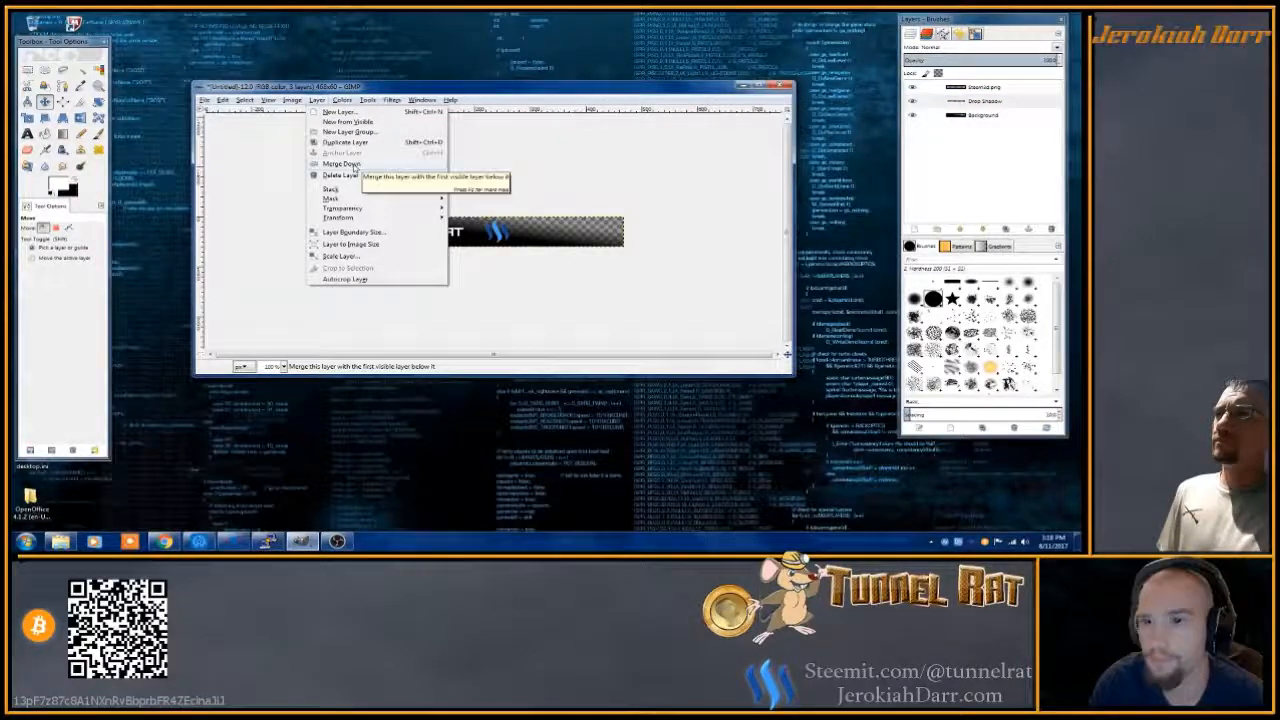
pyautogui.click(317, 104)
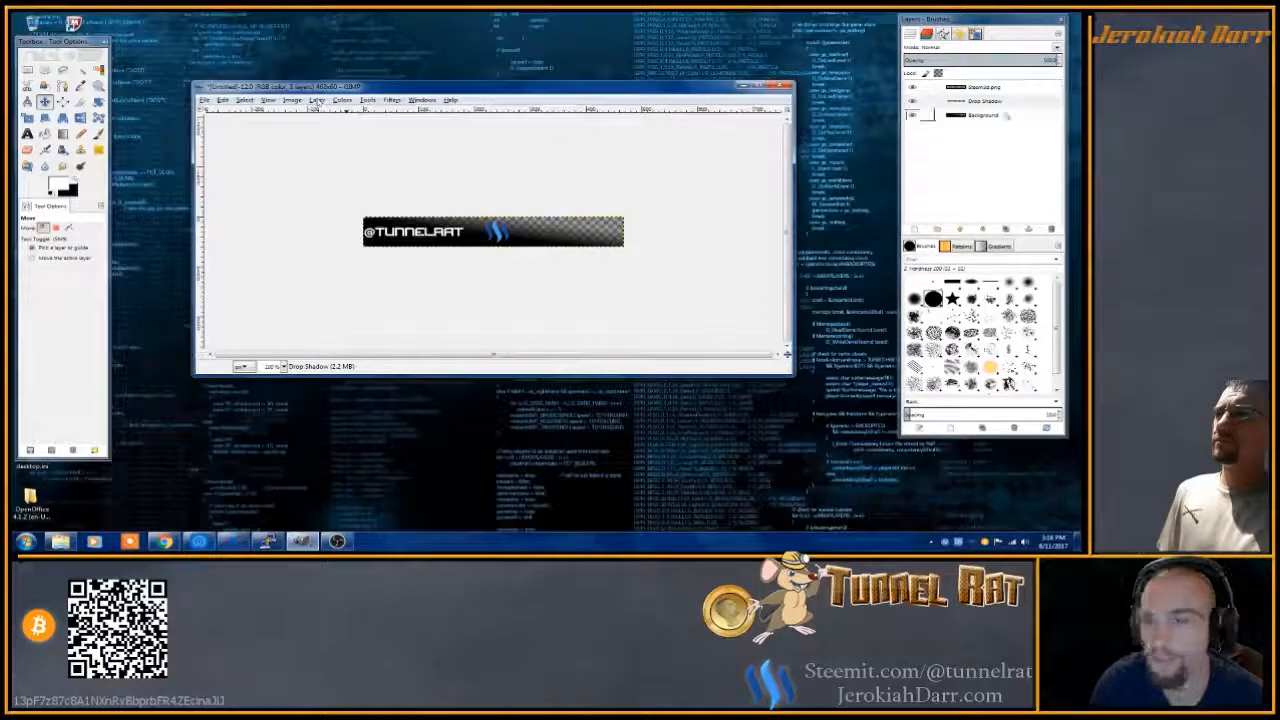
pyautogui.rightClick(977, 102)
pyautogui.click(1001, 107)
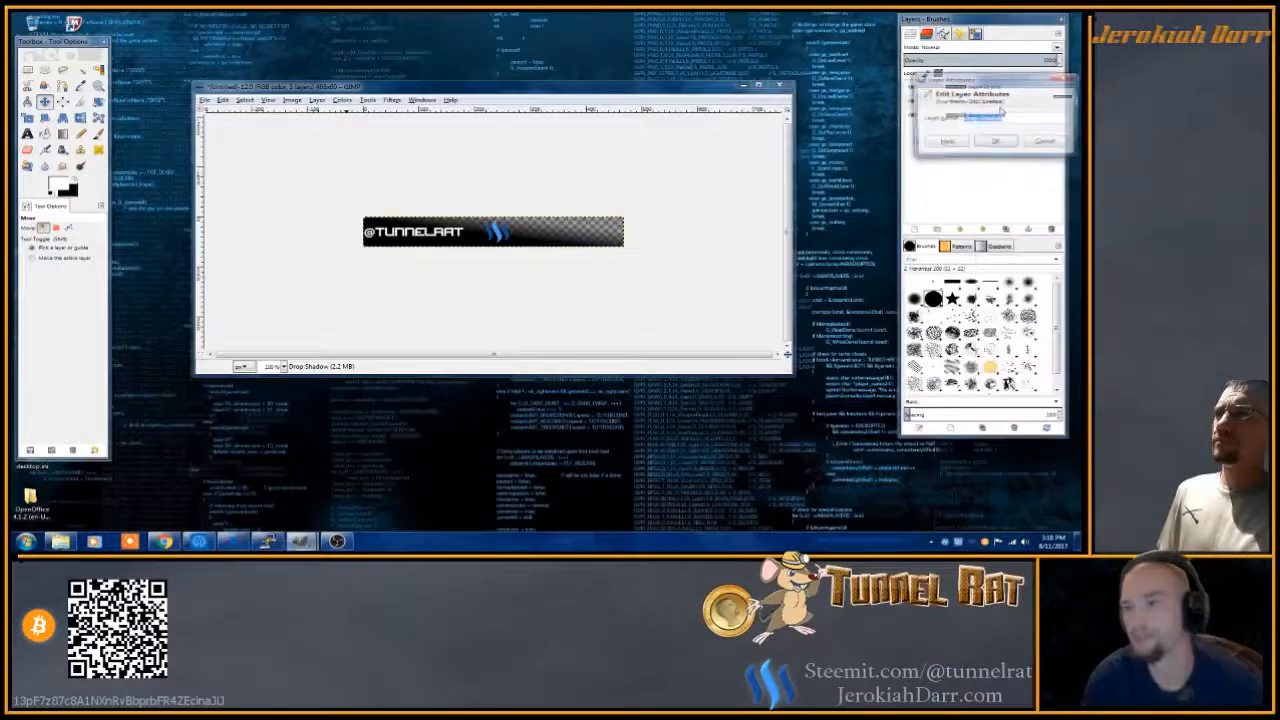
pyautogui.write('@tunnelrat')
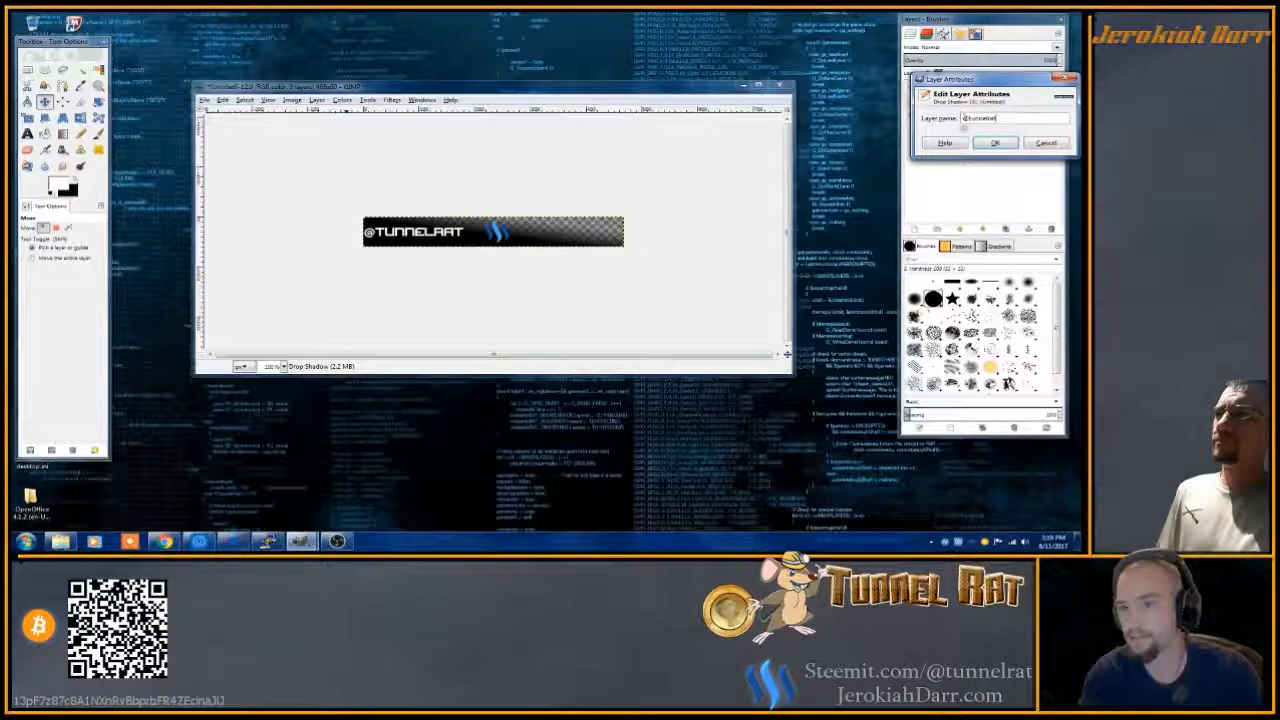
pyautogui.click(995, 143)
# - Import Coin_Steem_Silver.png from Documents as a new layer directly above the Background layer
pyautogui.click(983, 116)
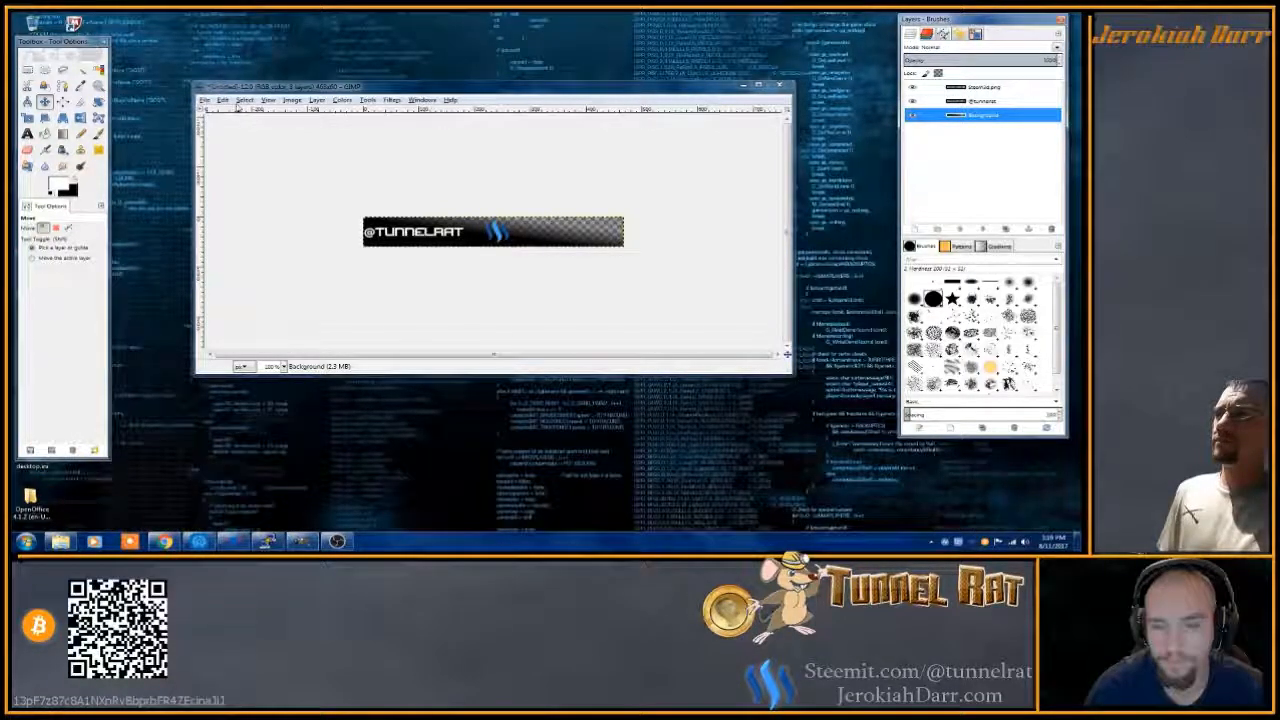
pyautogui.click(205, 101)
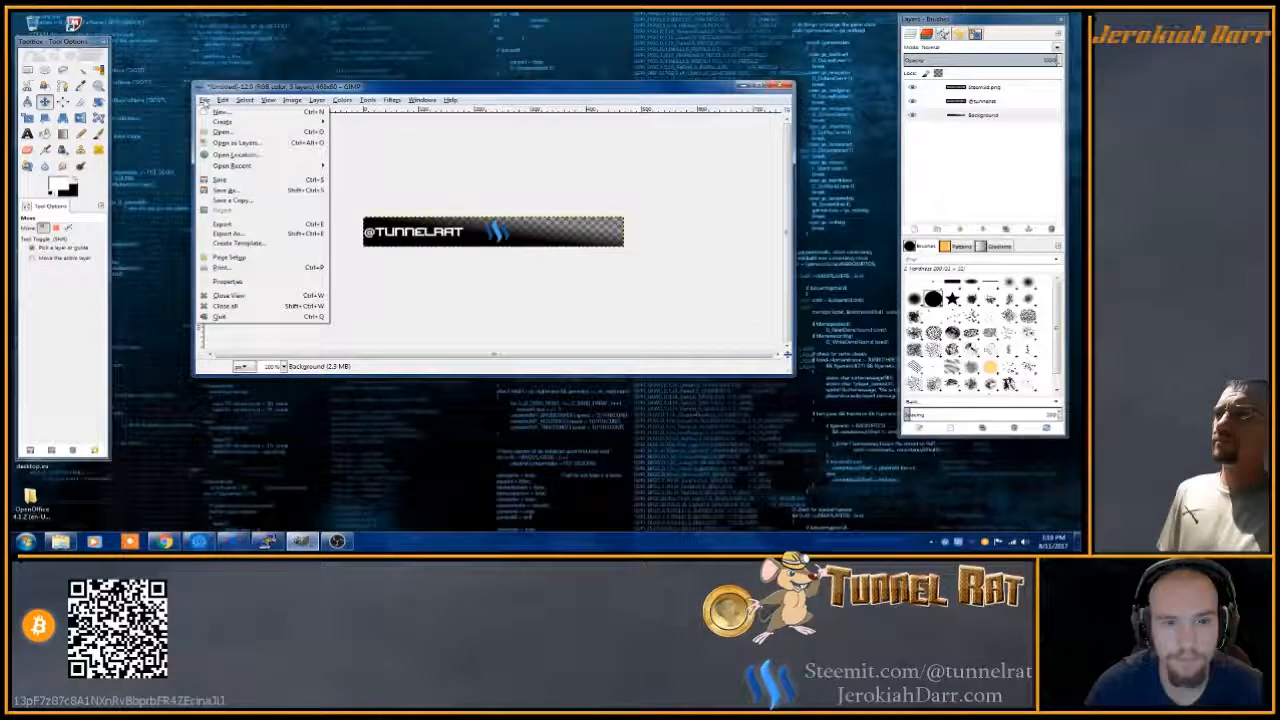
pyautogui.click(215, 132)
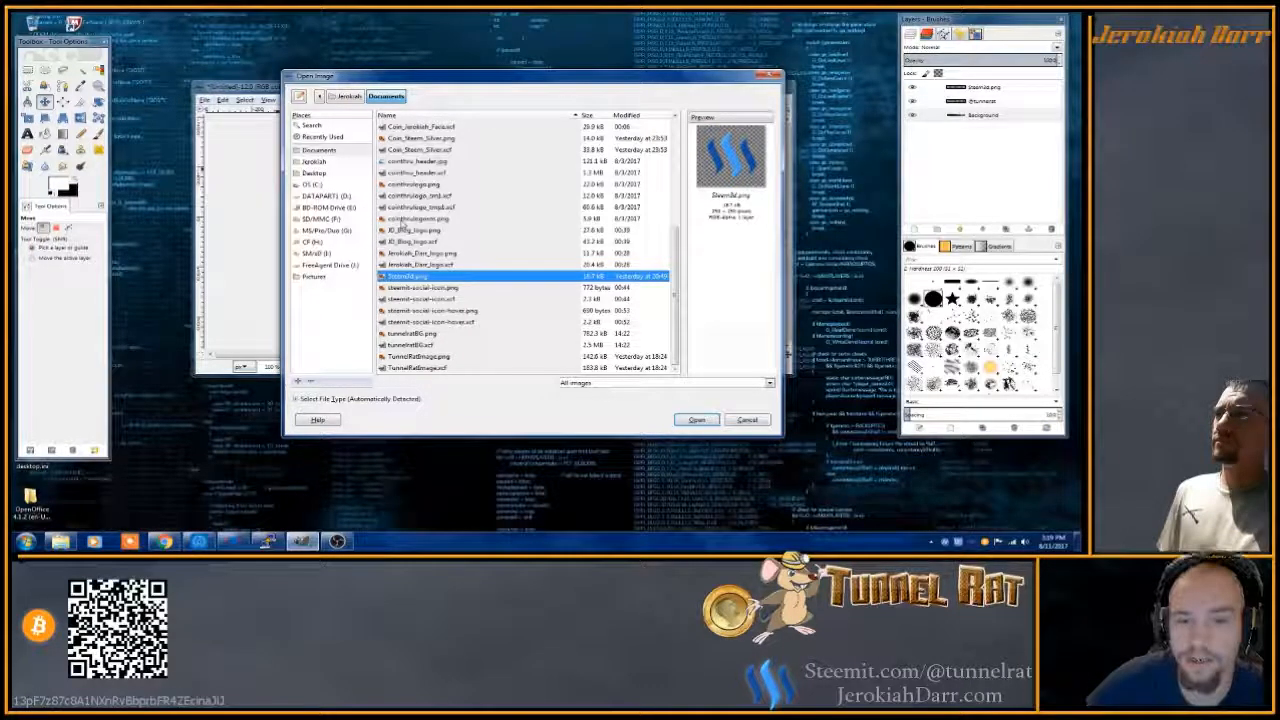
pyautogui.scroll(4, 432, 252)
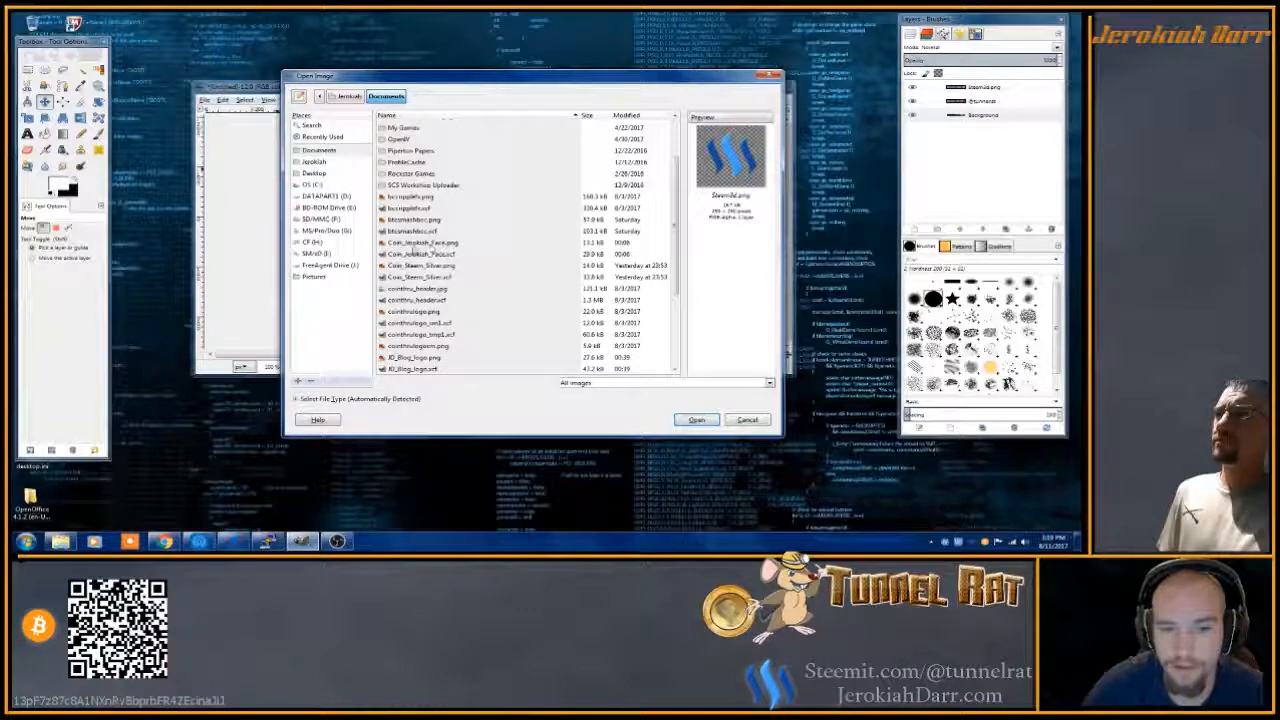
pyautogui.click(396, 265)
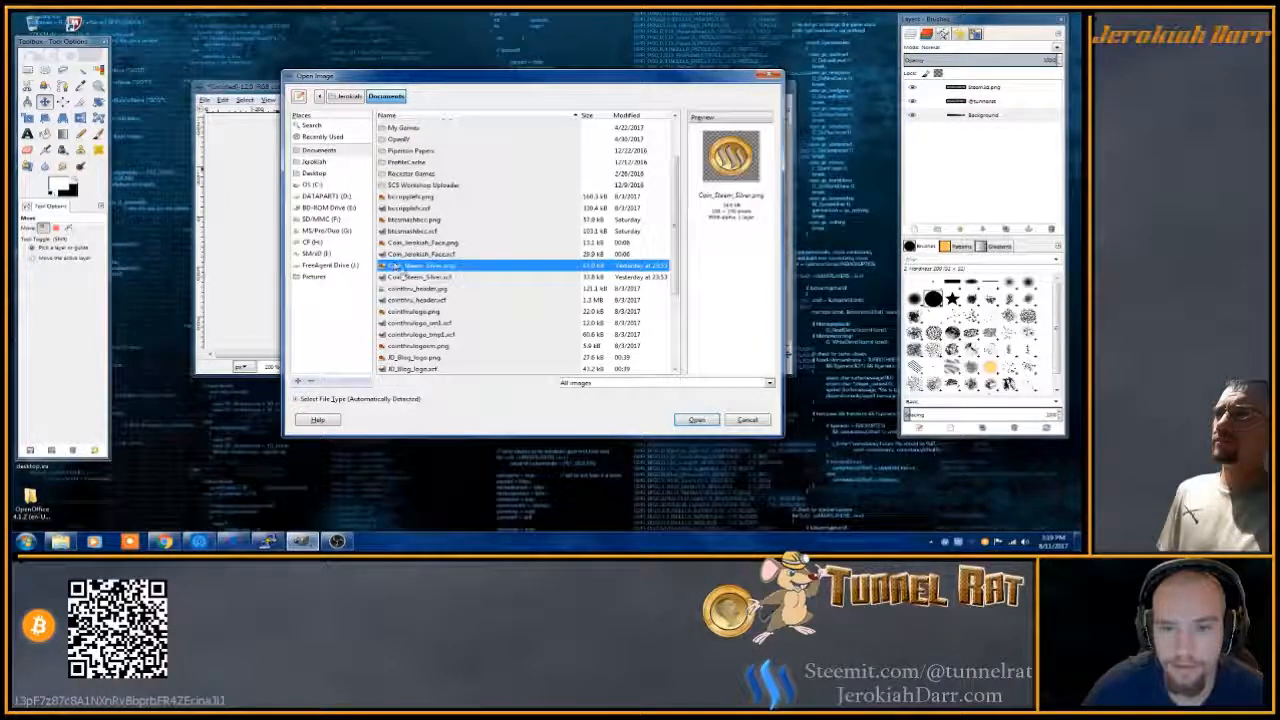
pyautogui.click(696, 419)
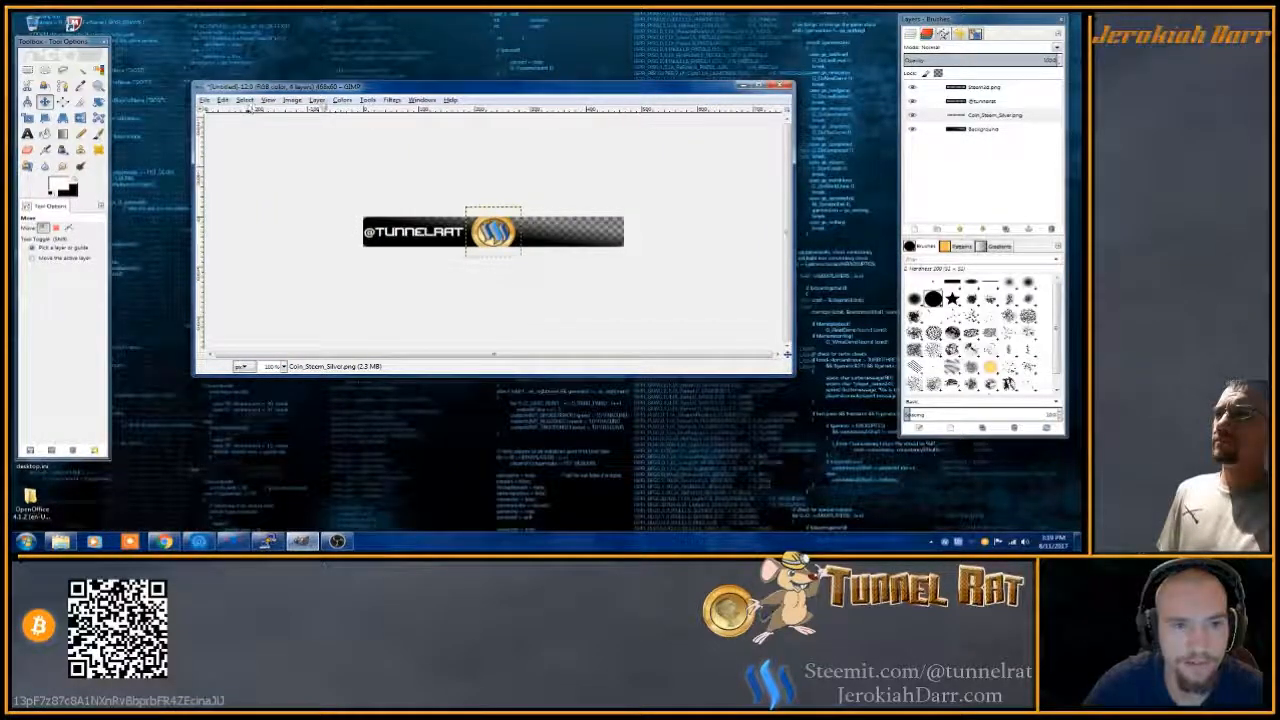
# - Scale the coin layer down to fit the banner's height and move it to the banner's right end
pyautogui.click(318, 100)
pyautogui.click(346, 257)
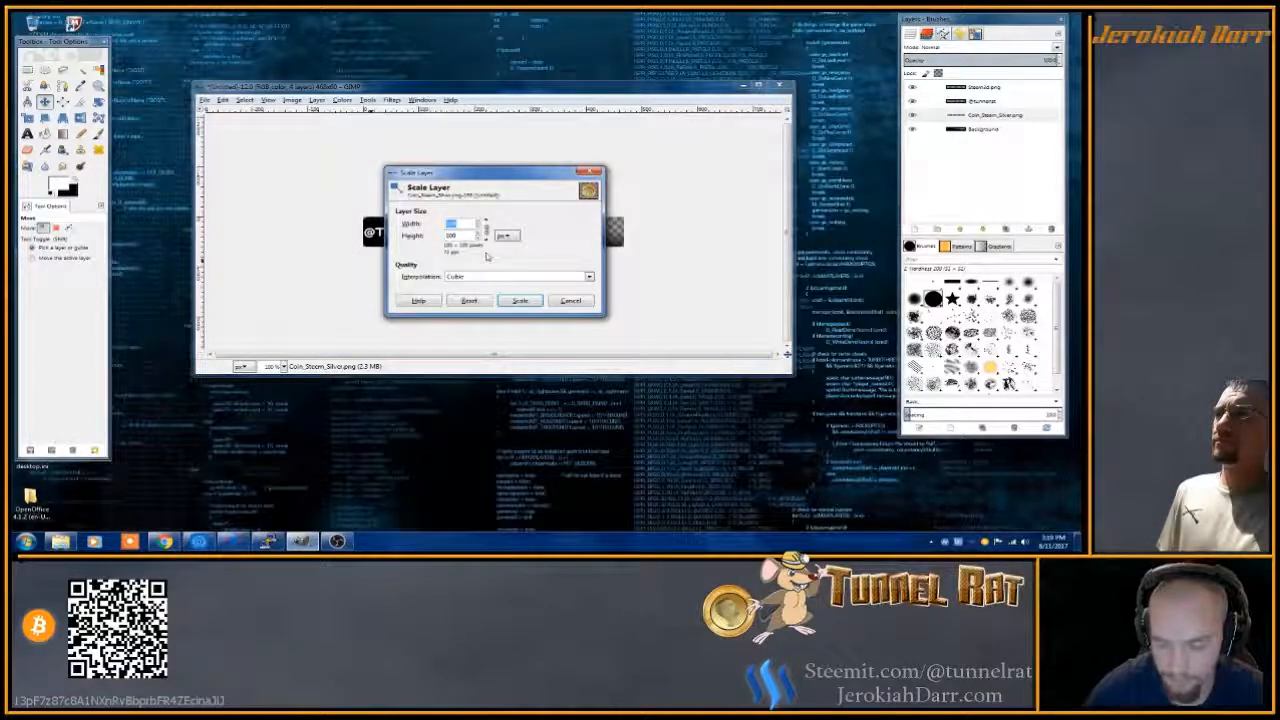
pyautogui.click(520, 300)
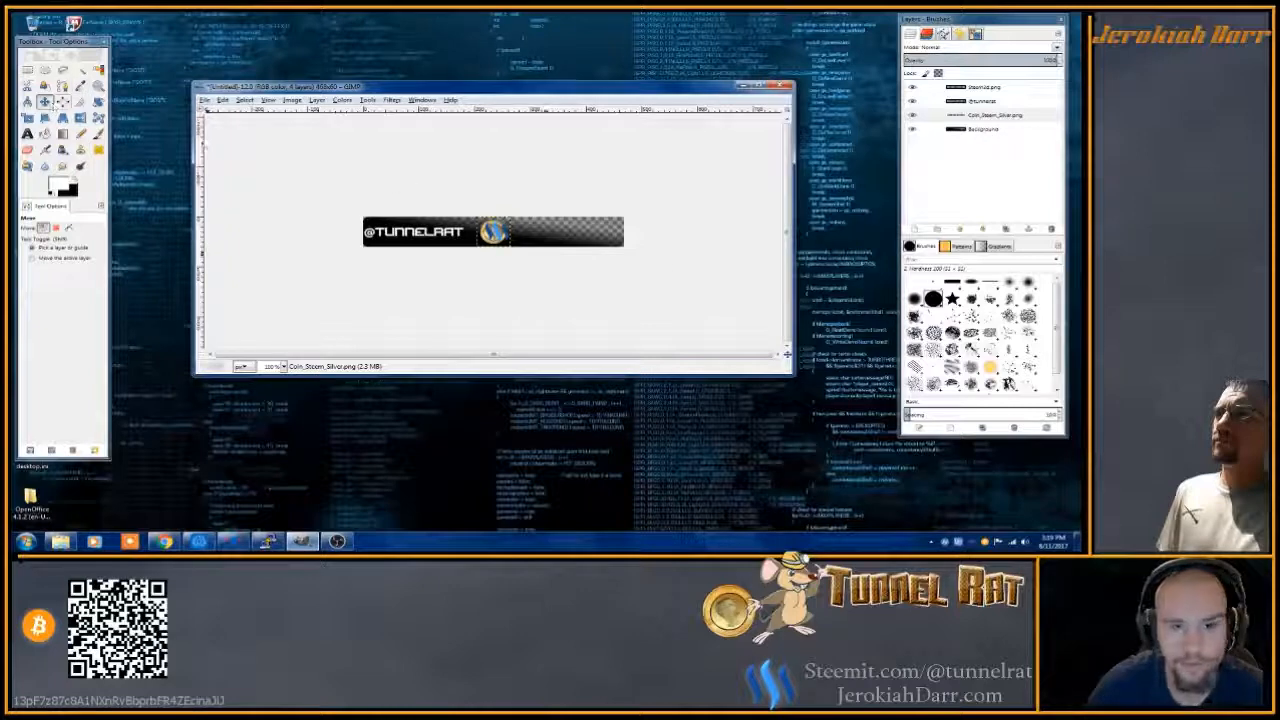
pyautogui.moveTo(499, 247); pyautogui.dragTo(613, 250)
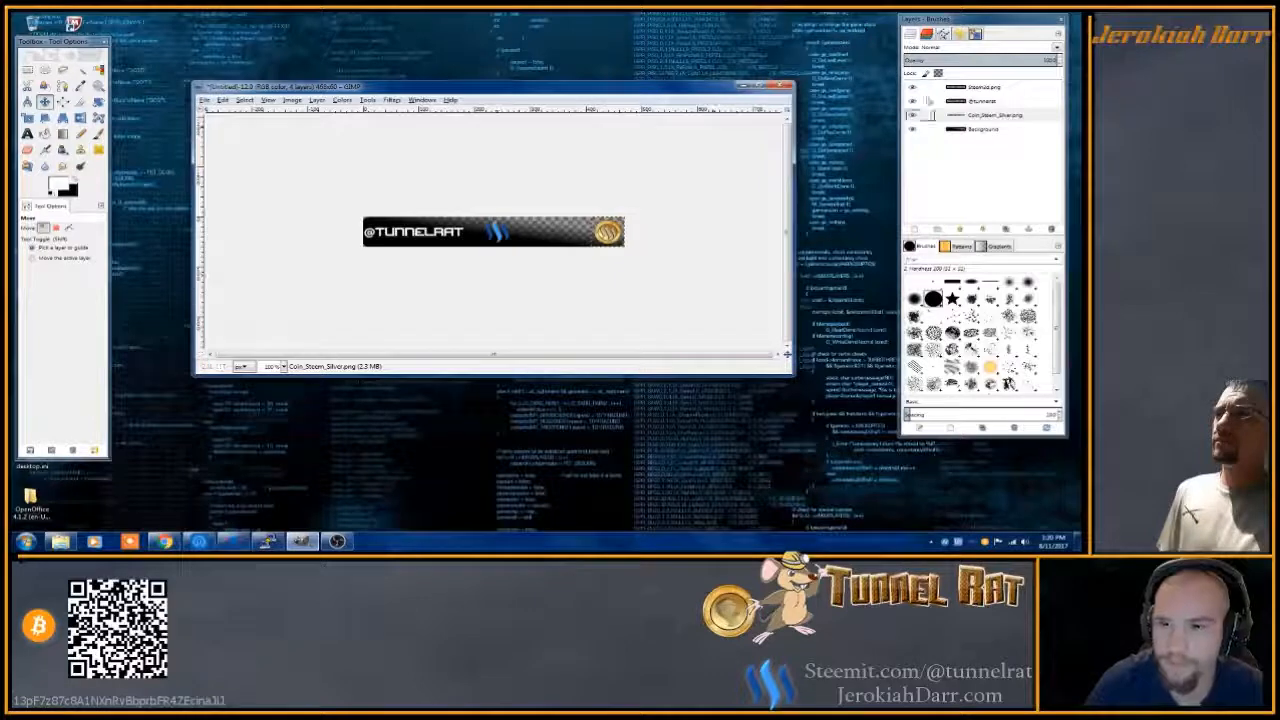
pyautogui.click(988, 131)
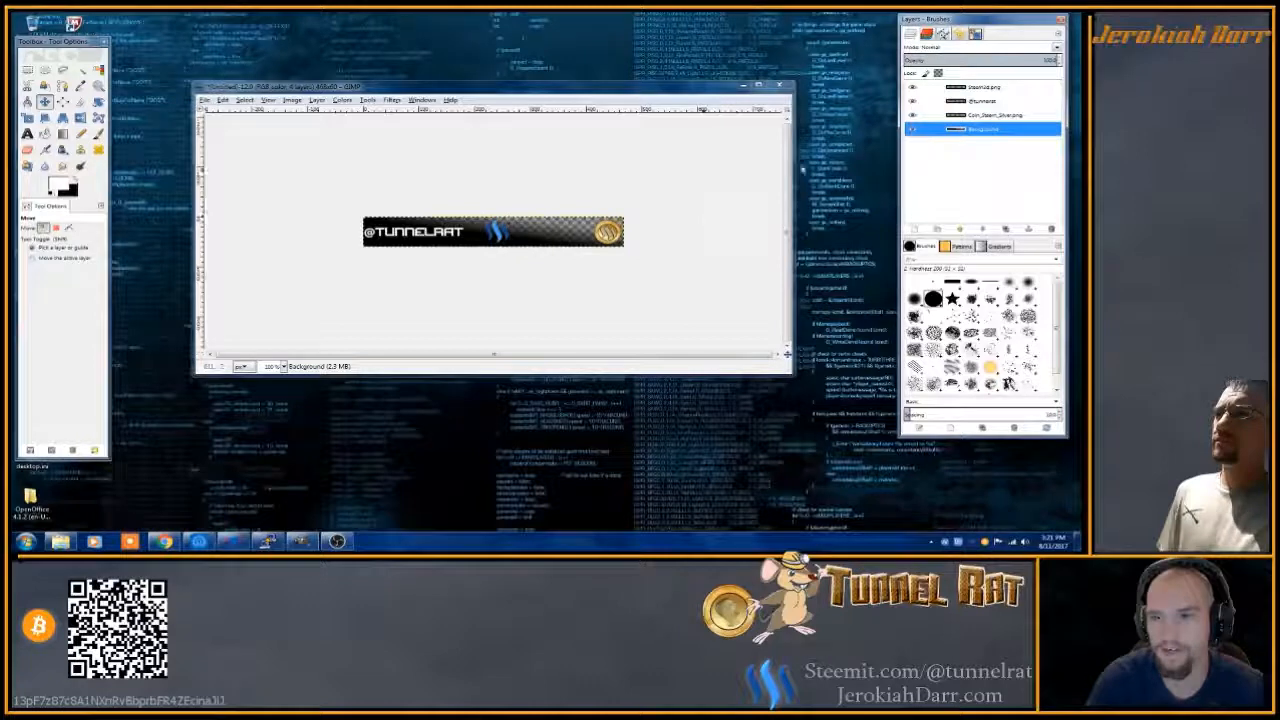
pyautogui.click(963, 87)
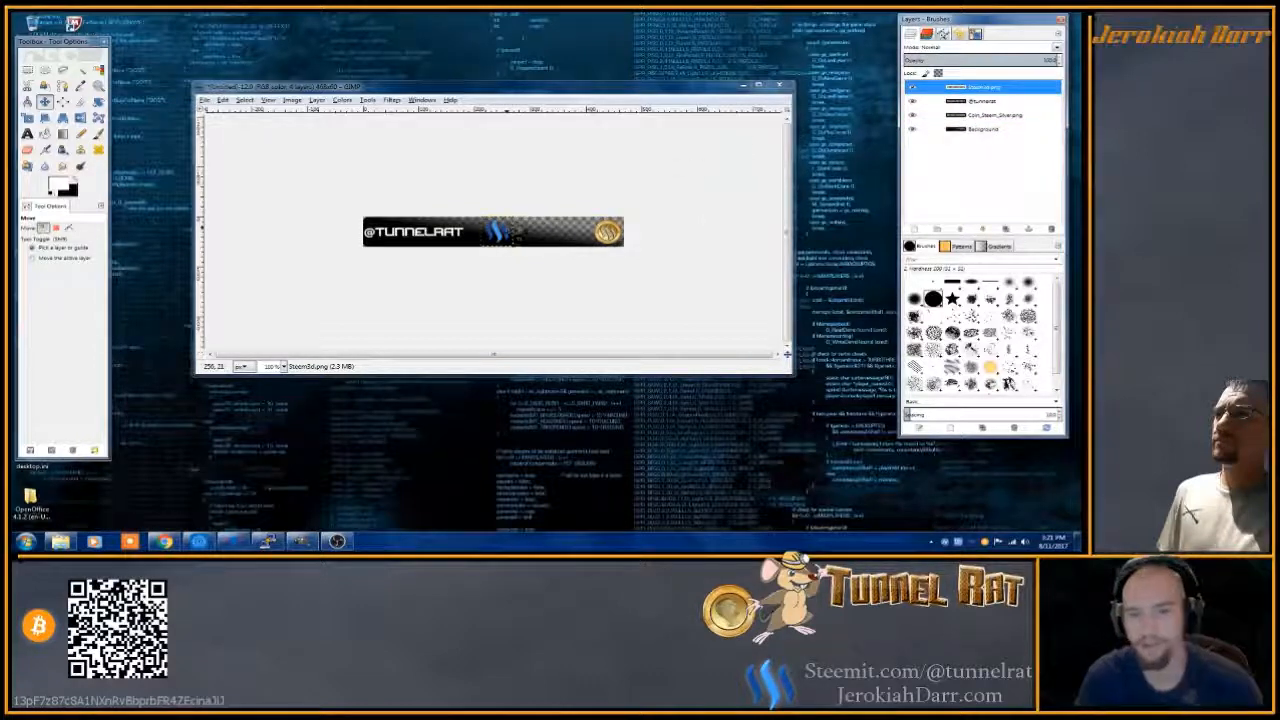
pyautogui.click(501, 236)
pyautogui.press('Left')
pyautogui.press('Left')
pyautogui.press('Left')
pyautogui.press('Left')
pyautogui.press('Left')
pyautogui.press('Left')
pyautogui.press('Left')
pyautogui.press('Left')
pyautogui.press('Left')
pyautogui.press('Left')
pyautogui.press('Left')
pyautogui.press('Left')
pyautogui.press('Left')
pyautogui.press('Left')
pyautogui.press('Left')
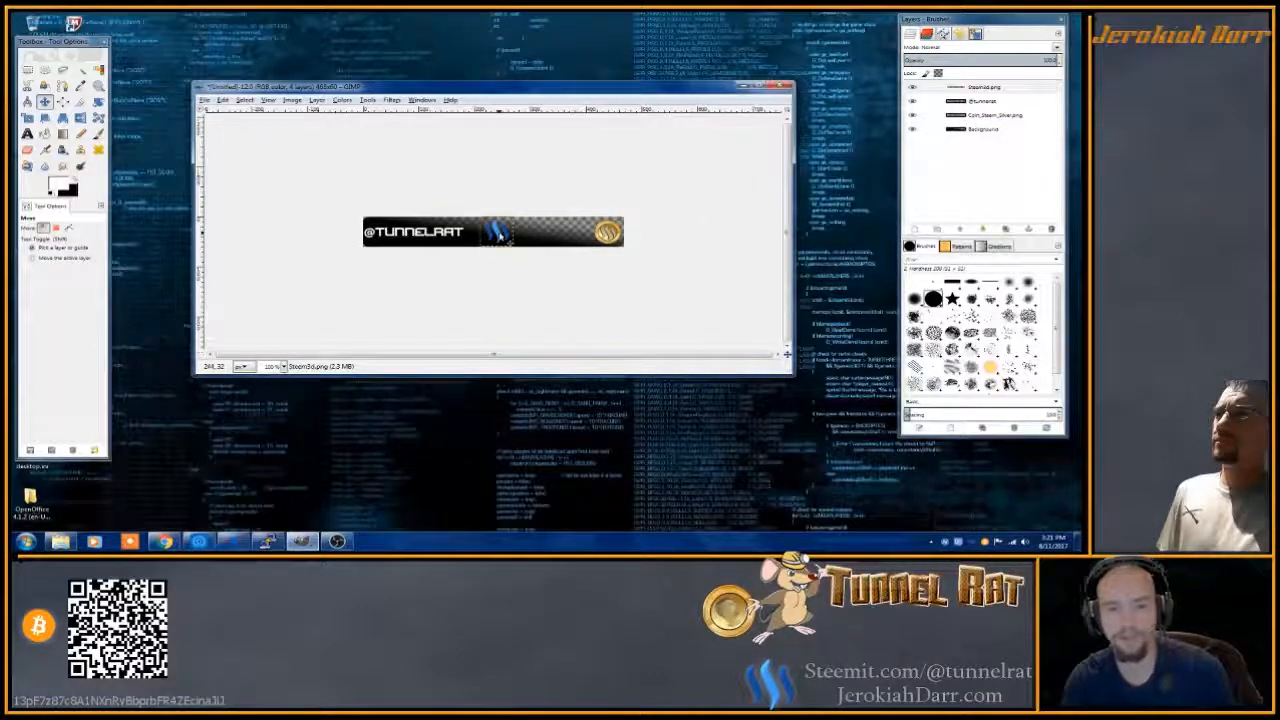
pyautogui.press('Left')
pyautogui.press('Left')
pyautogui.press('Left')
pyautogui.press('Left')
pyautogui.press('Left')
pyautogui.press('Left')
pyautogui.press('Left')
pyautogui.press('Left')
pyautogui.press('Left')
pyautogui.press('Left')
pyautogui.press('Left')
pyautogui.press('Left')
pyautogui.press('Left')
pyautogui.press('Left')
pyautogui.press('Left')
pyautogui.press('Left')
pyautogui.press('Left')
pyautogui.press('Left')
pyautogui.press('Left')
pyautogui.press('Left')
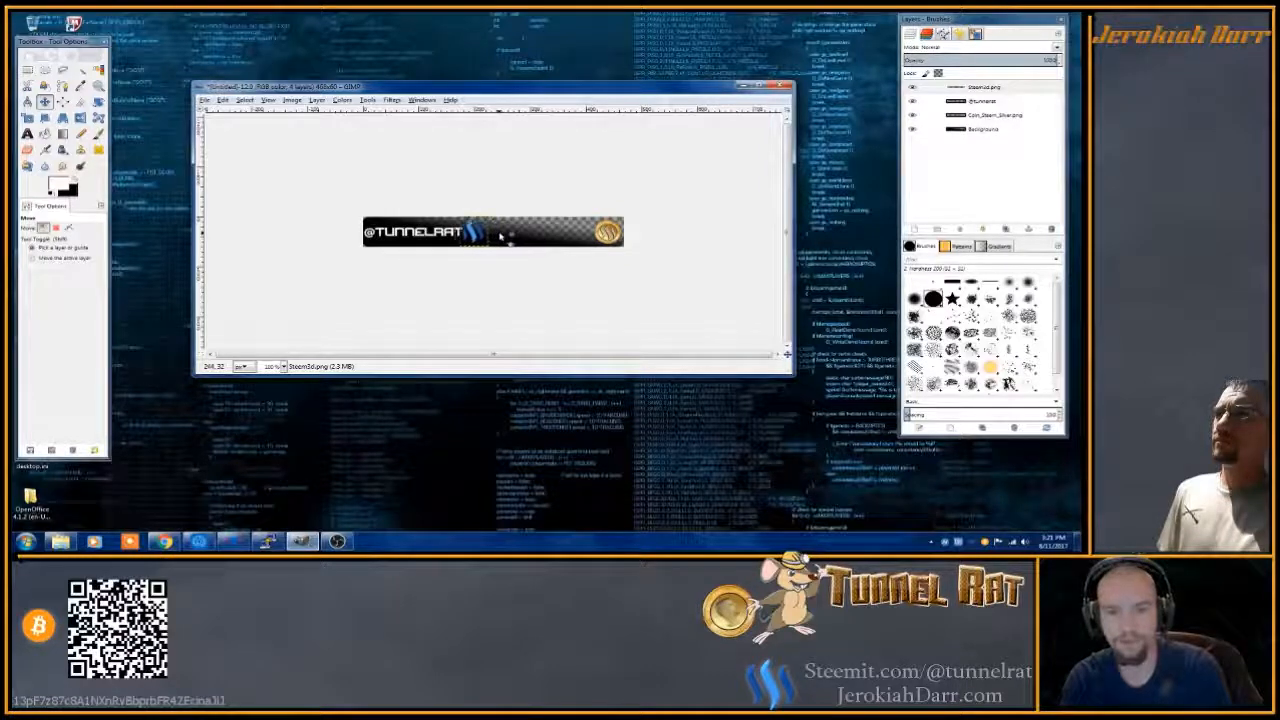
pyautogui.press('Left')
pyautogui.press('Left')
pyautogui.press('Left')
pyautogui.press('Left')
pyautogui.press('Left')
pyautogui.press('Left')
pyautogui.press('Left')
pyautogui.press('Left')
pyautogui.press('Left')
pyautogui.press('Left')
pyautogui.press('Left')
pyautogui.press('Left')
pyautogui.press('Left')
pyautogui.press('Left')
pyautogui.press('Left')
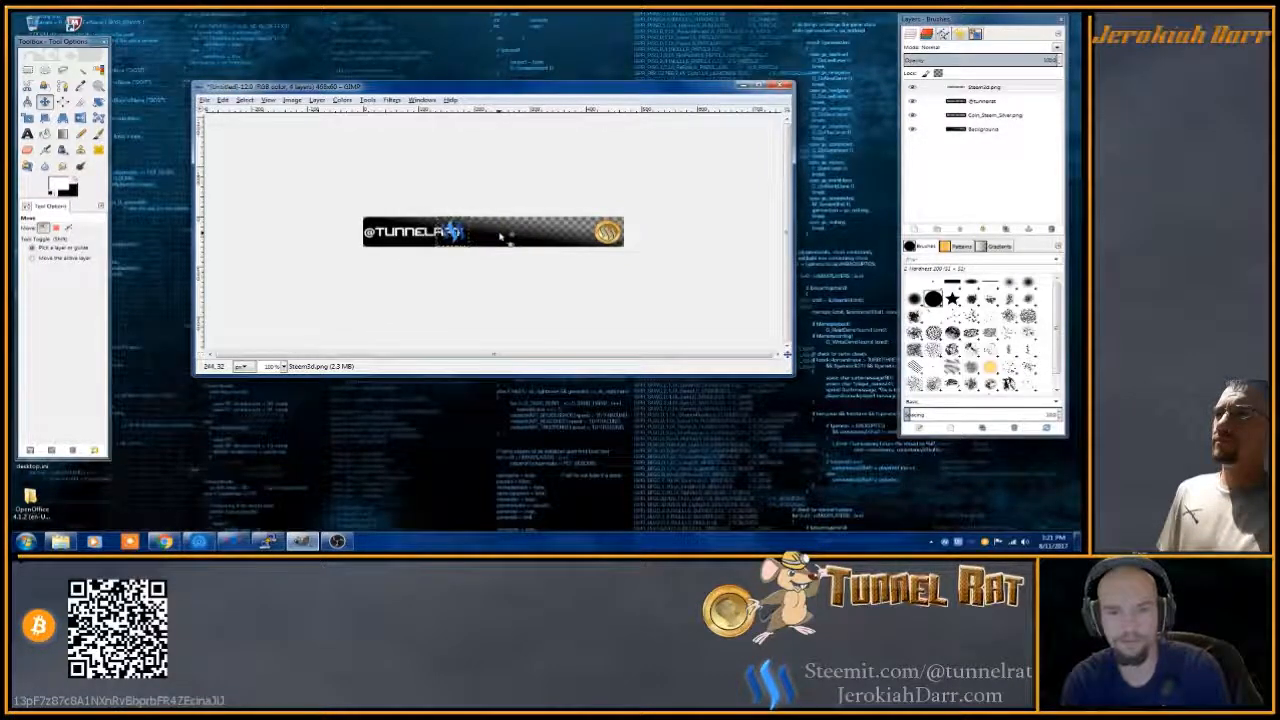
pyautogui.press('Right')
pyautogui.press('Right')
pyautogui.press('Right')
pyautogui.press('Right')
pyautogui.press('Right')
pyautogui.press('Right')
pyautogui.press('Right')
pyautogui.press('Right')
pyautogui.press('Right')
pyautogui.press('Right')
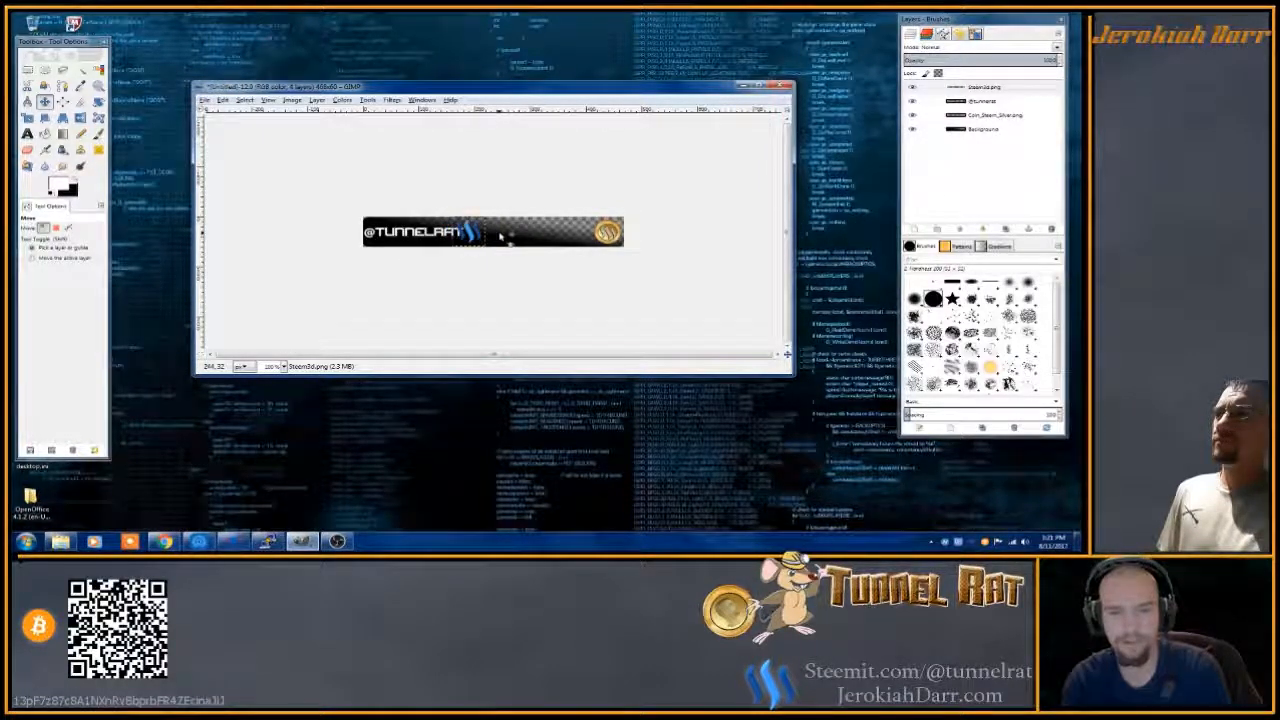
pyautogui.press('Left')
pyautogui.press('Left')
pyautogui.press('Left')
pyautogui.press('Left')
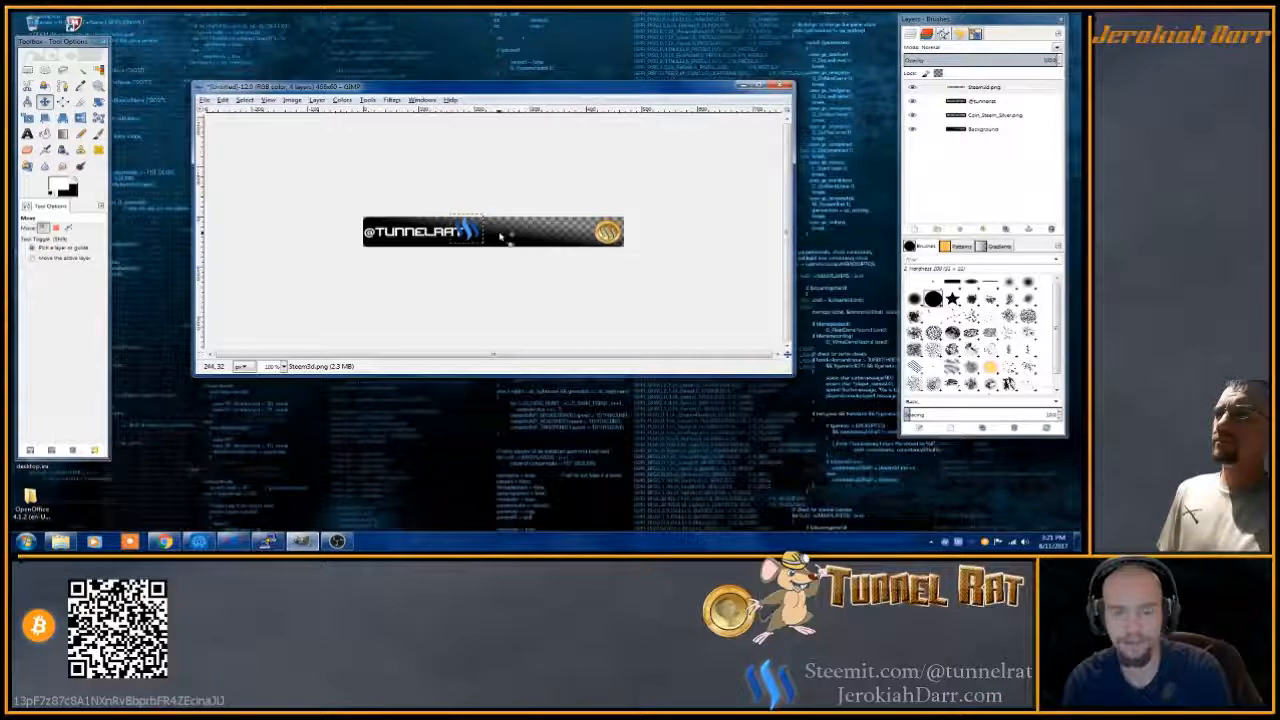
pyautogui.moveTo(958, 102); pyautogui.dragTo(960, 87)
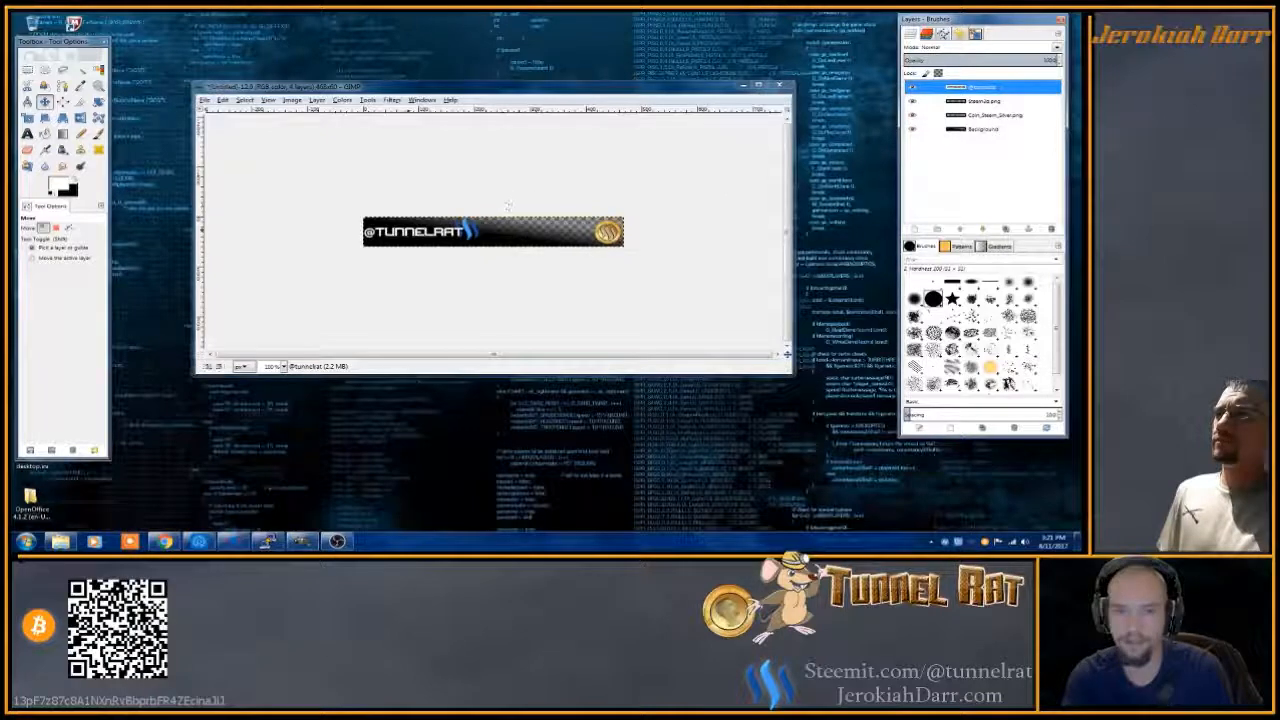
pyautogui.moveTo(413, 231); pyautogui.dragTo(408, 255)
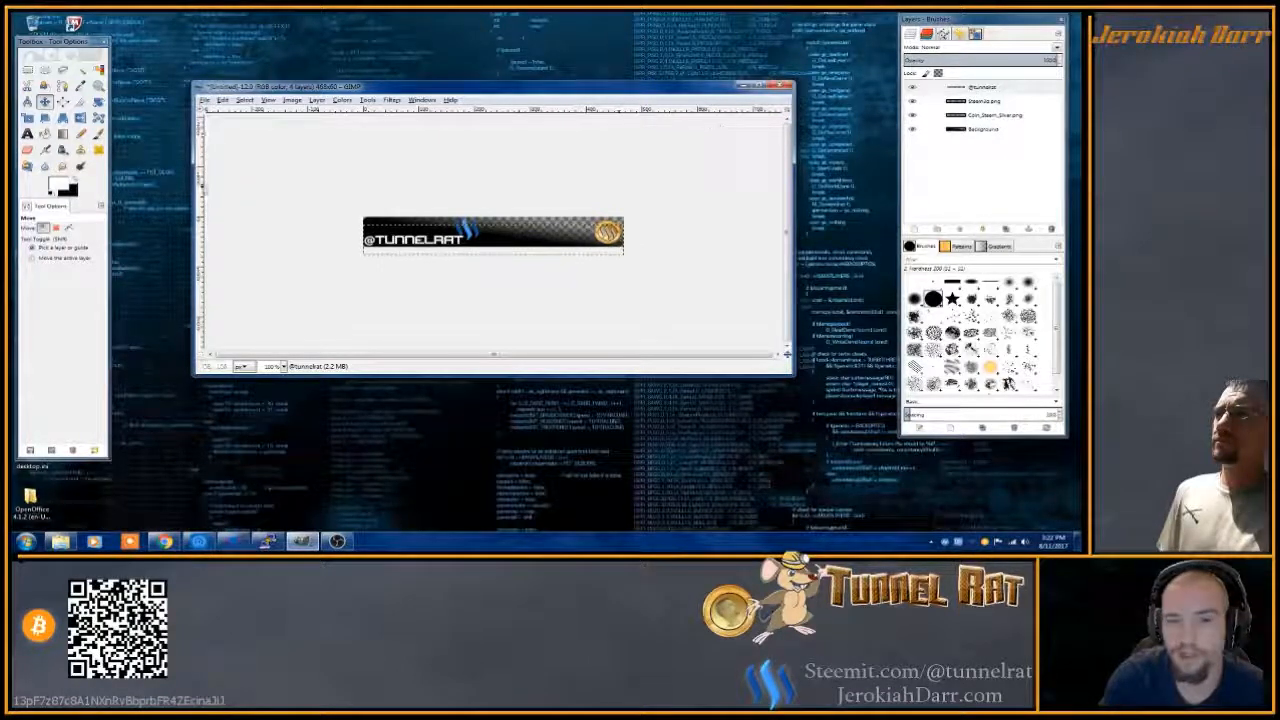
pyautogui.click(317, 101)
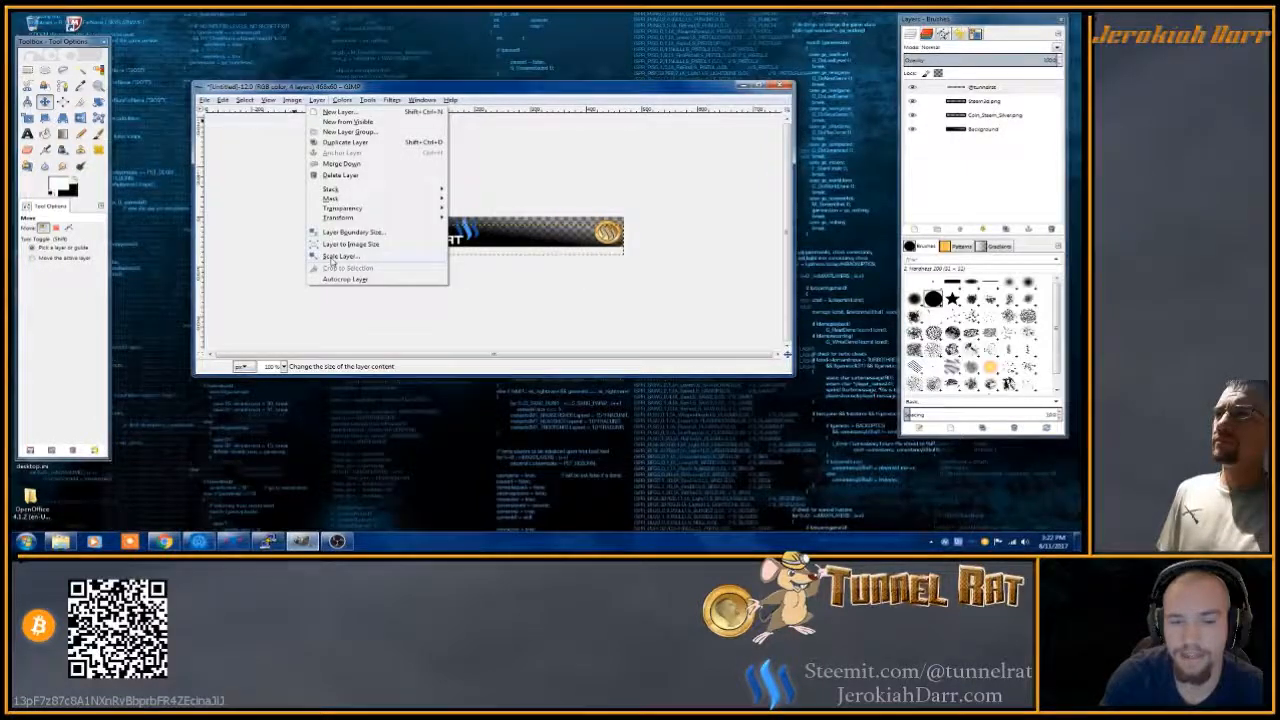
pyautogui.click(338, 256)
pyautogui.moveTo(501, 176); pyautogui.dragTo(681, 172)
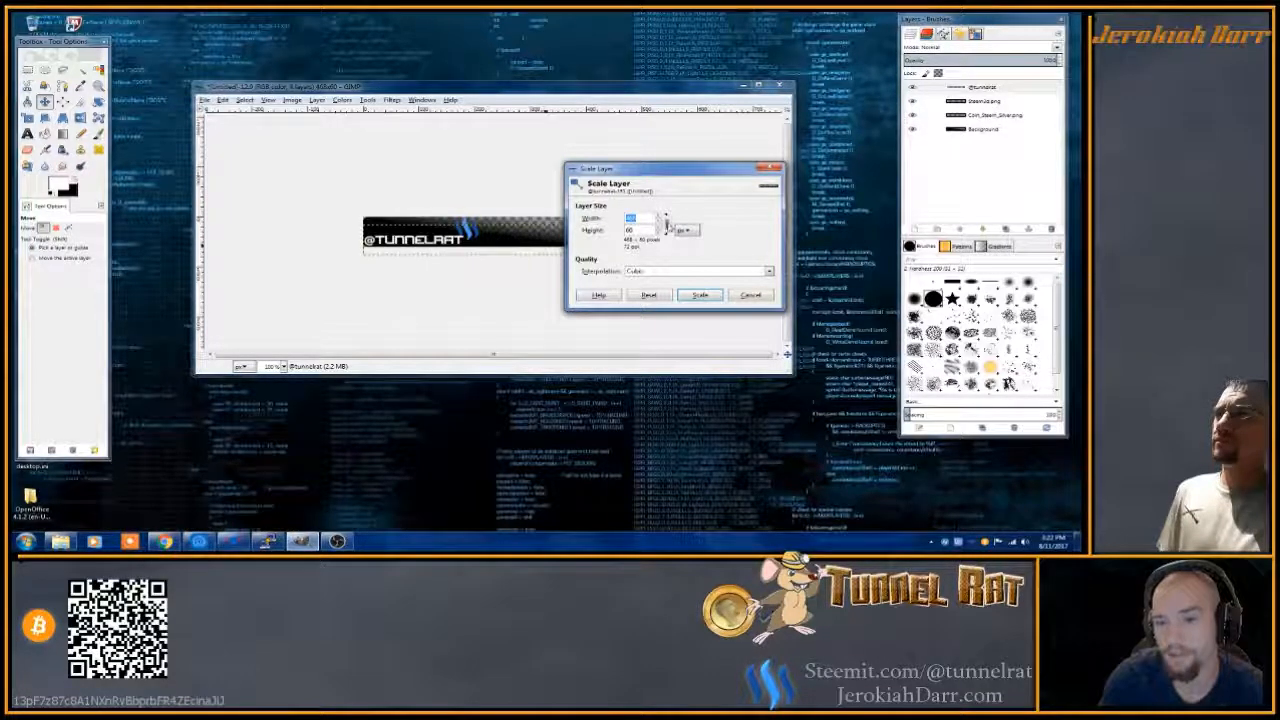
pyautogui.click(668, 228)
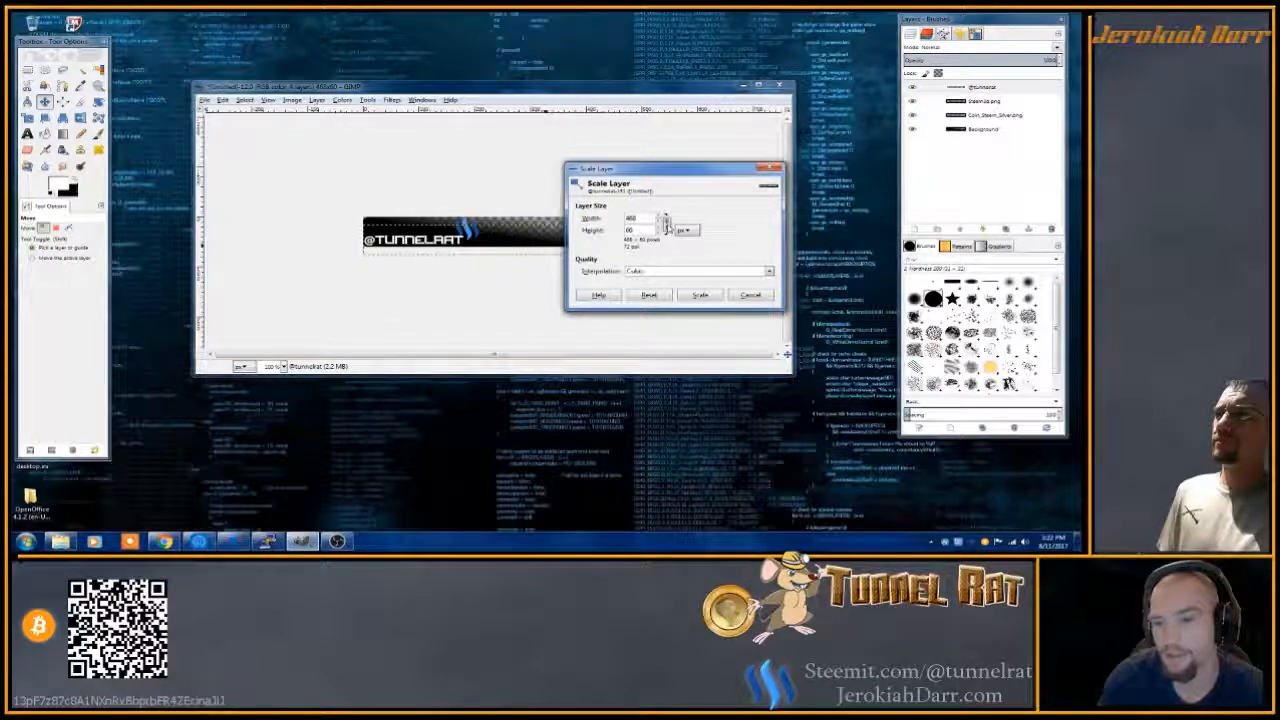
pyautogui.click(660, 234)
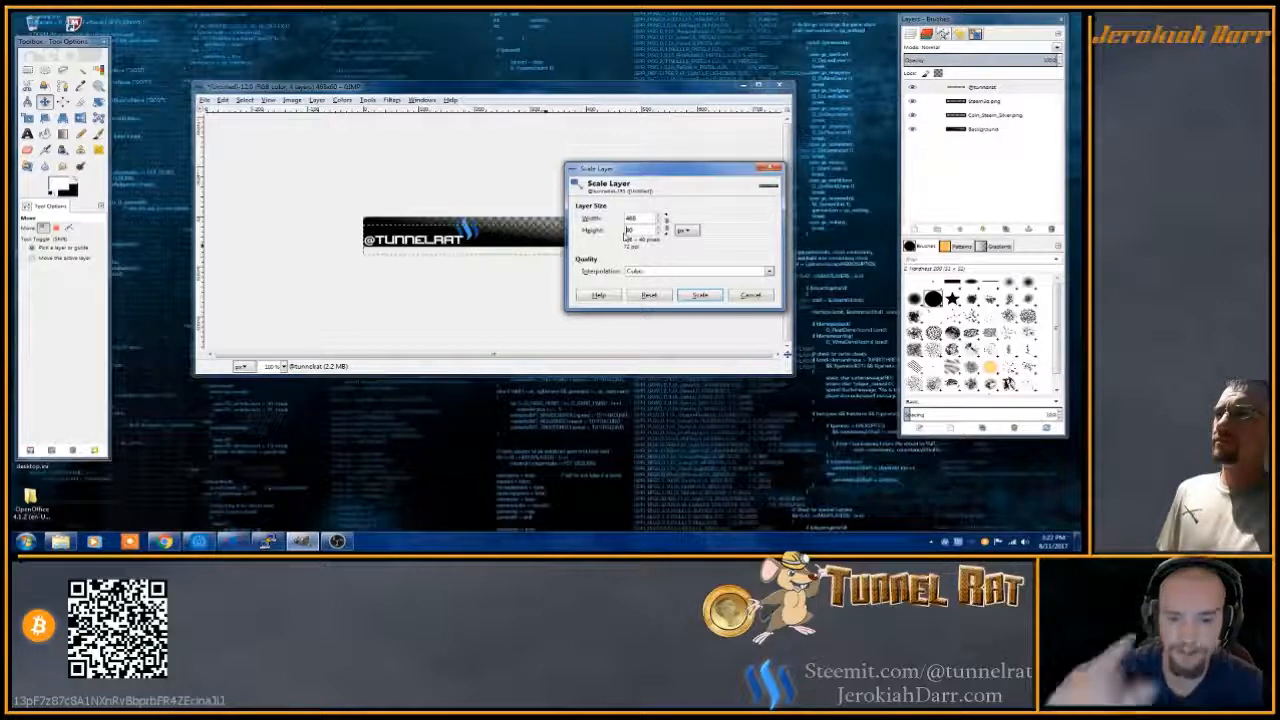
pyautogui.click(699, 295)
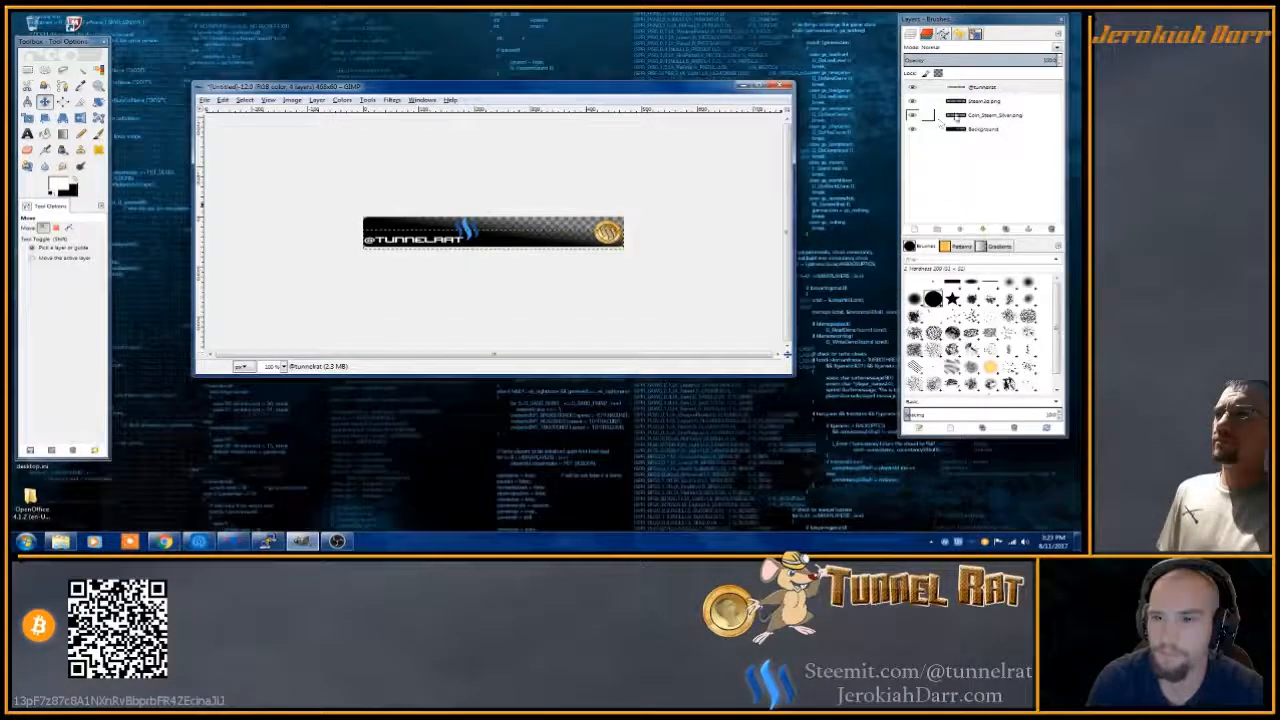
pyautogui.rightClick(976, 89)
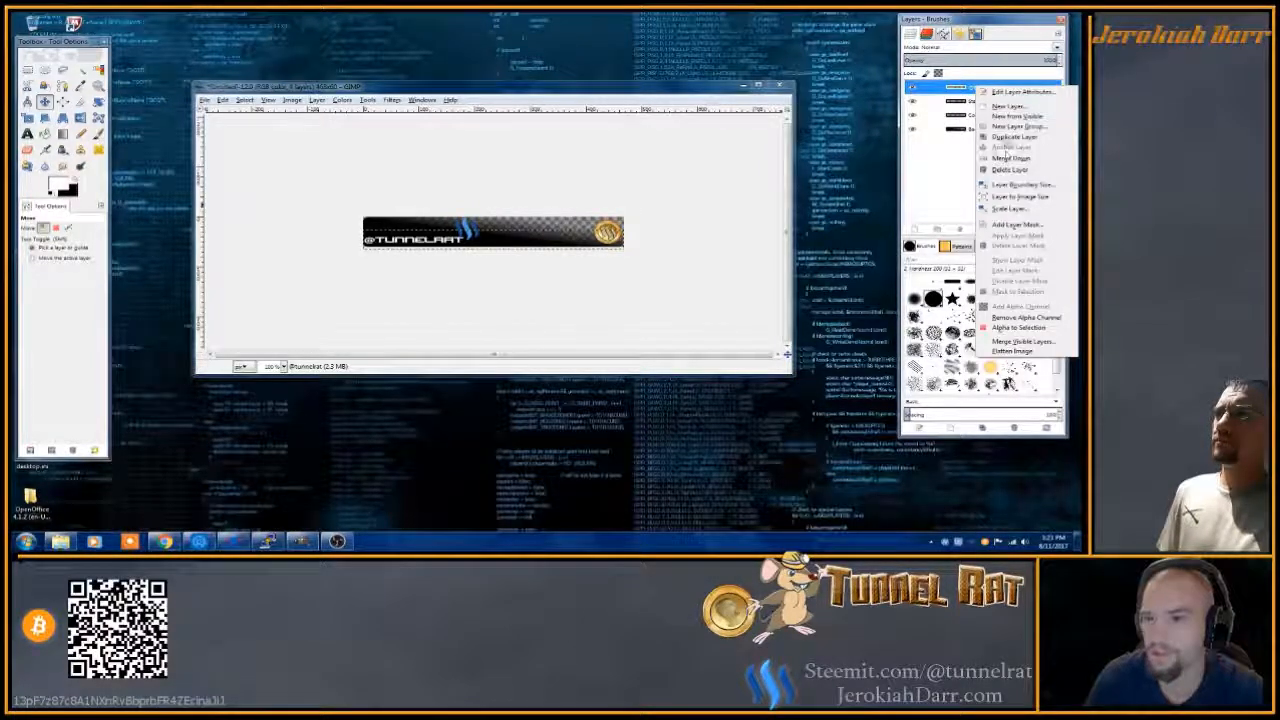
pyautogui.click(1015, 196)
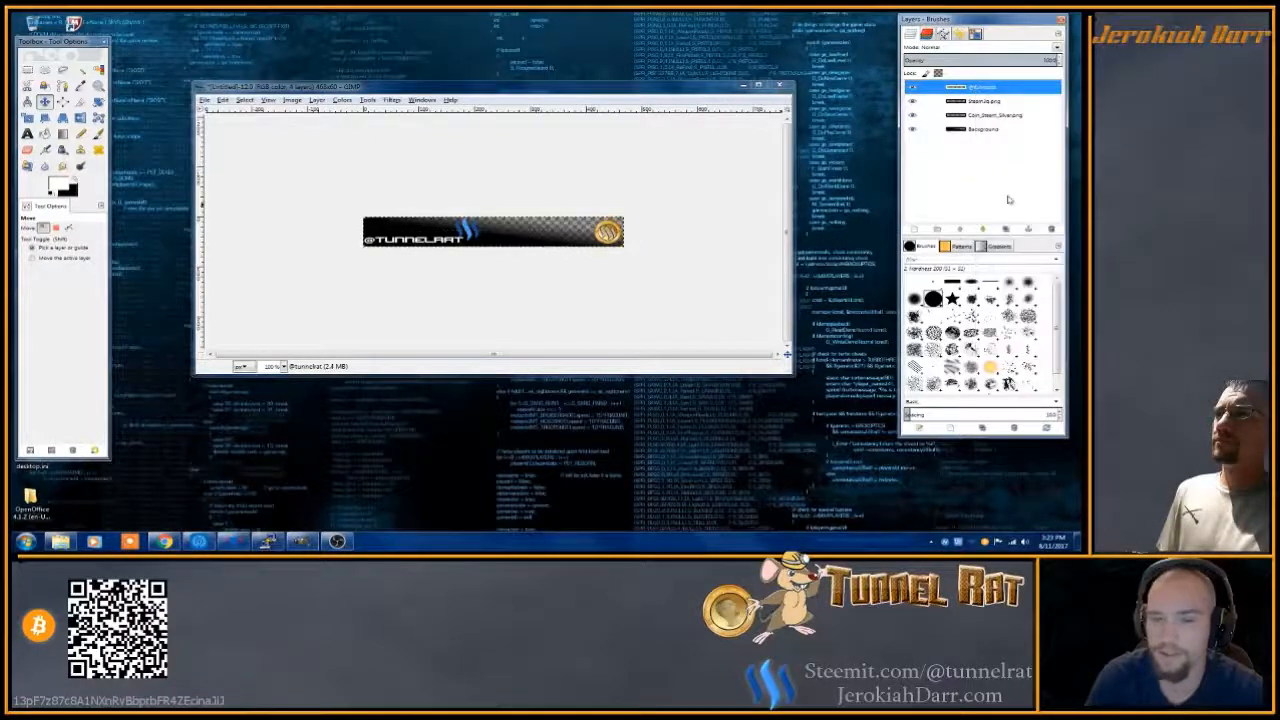
# - Raise the Steem3d.png layer to the top of the stack and move the logo left, above the final letters of the text
pyautogui.click(980, 101)
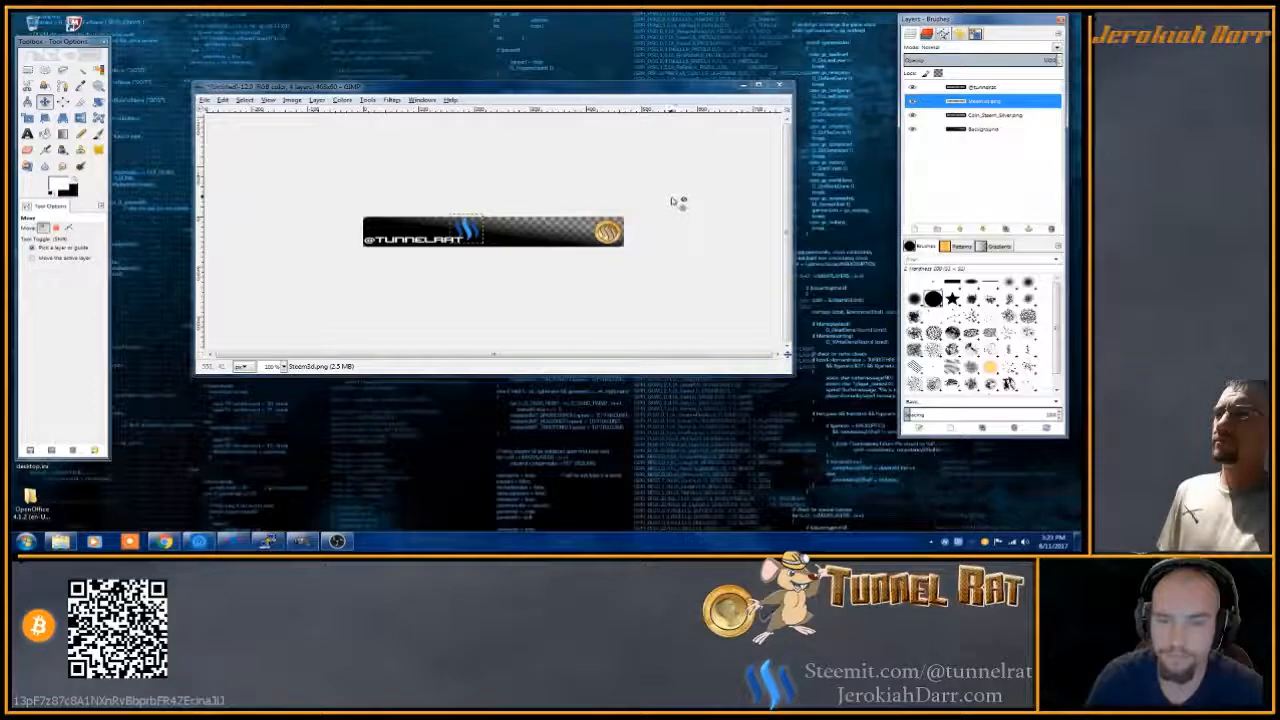
pyautogui.moveTo(965, 103); pyautogui.dragTo(972, 86)
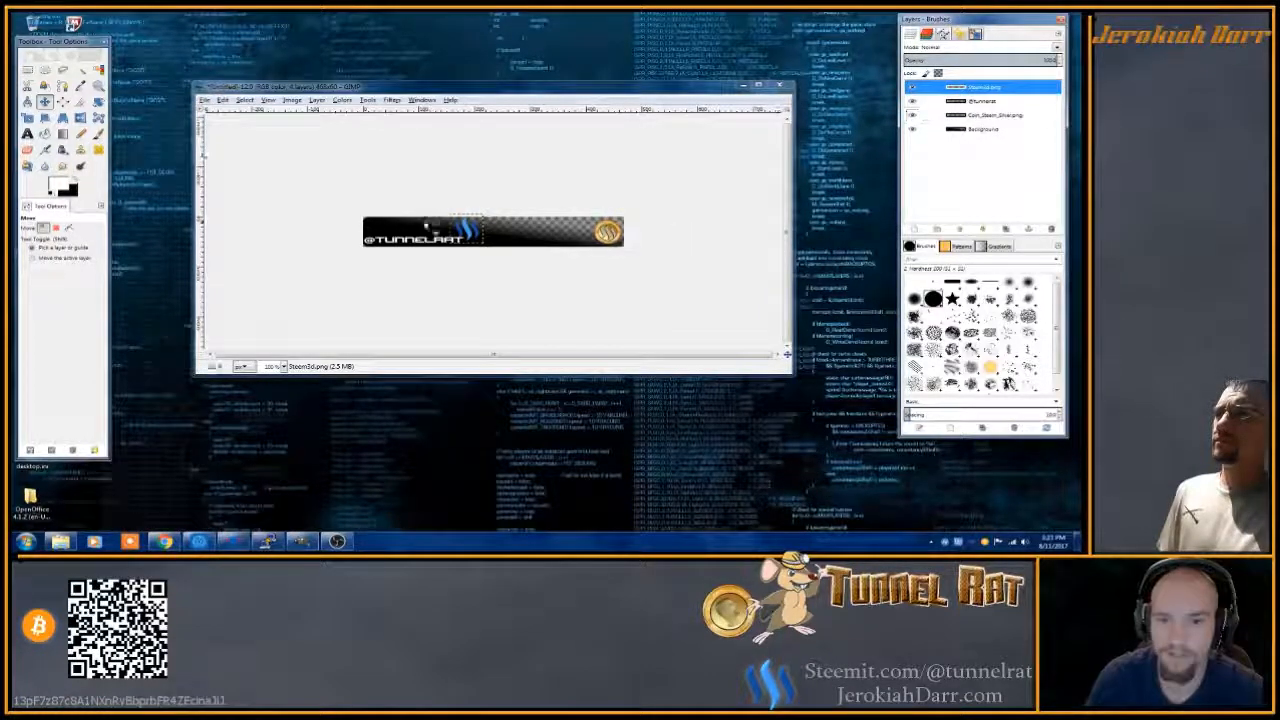
pyautogui.moveTo(472, 234); pyautogui.dragTo(430, 228)
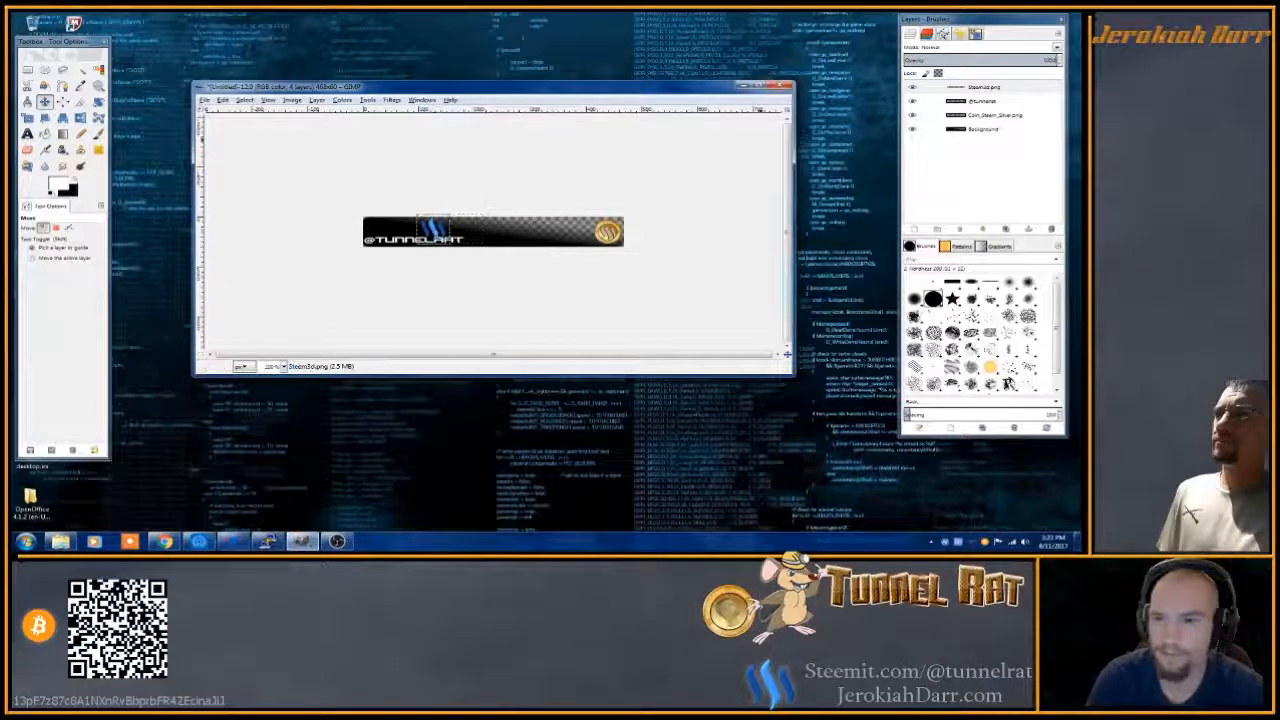
pyautogui.click(316, 100)
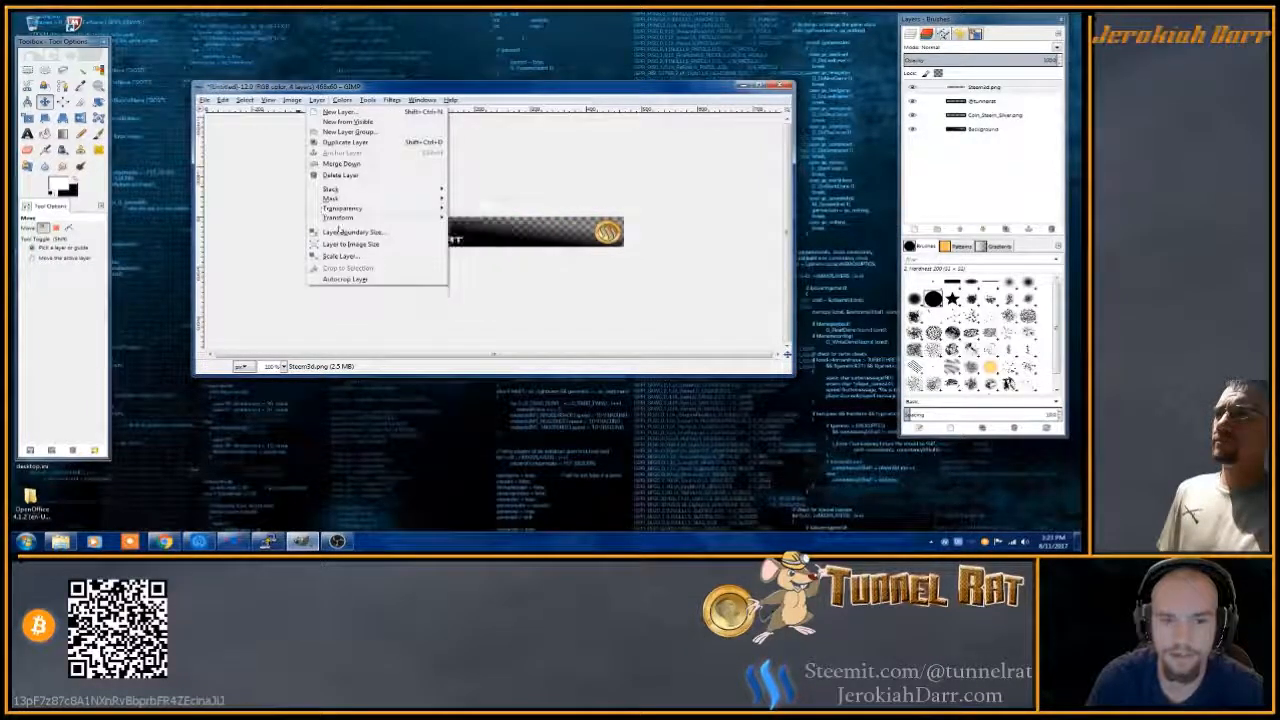
pyautogui.click(348, 262)
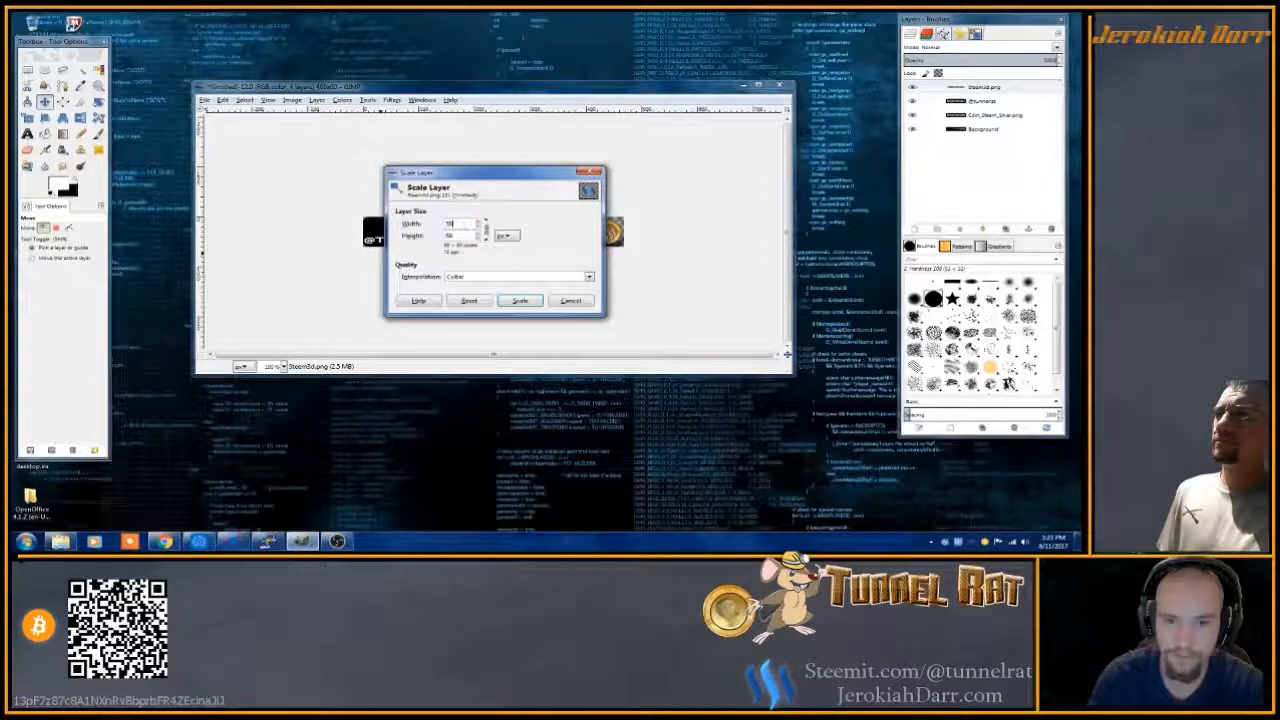
pyautogui.click(519, 300)
pyautogui.moveTo(437, 231); pyautogui.dragTo(430, 228)
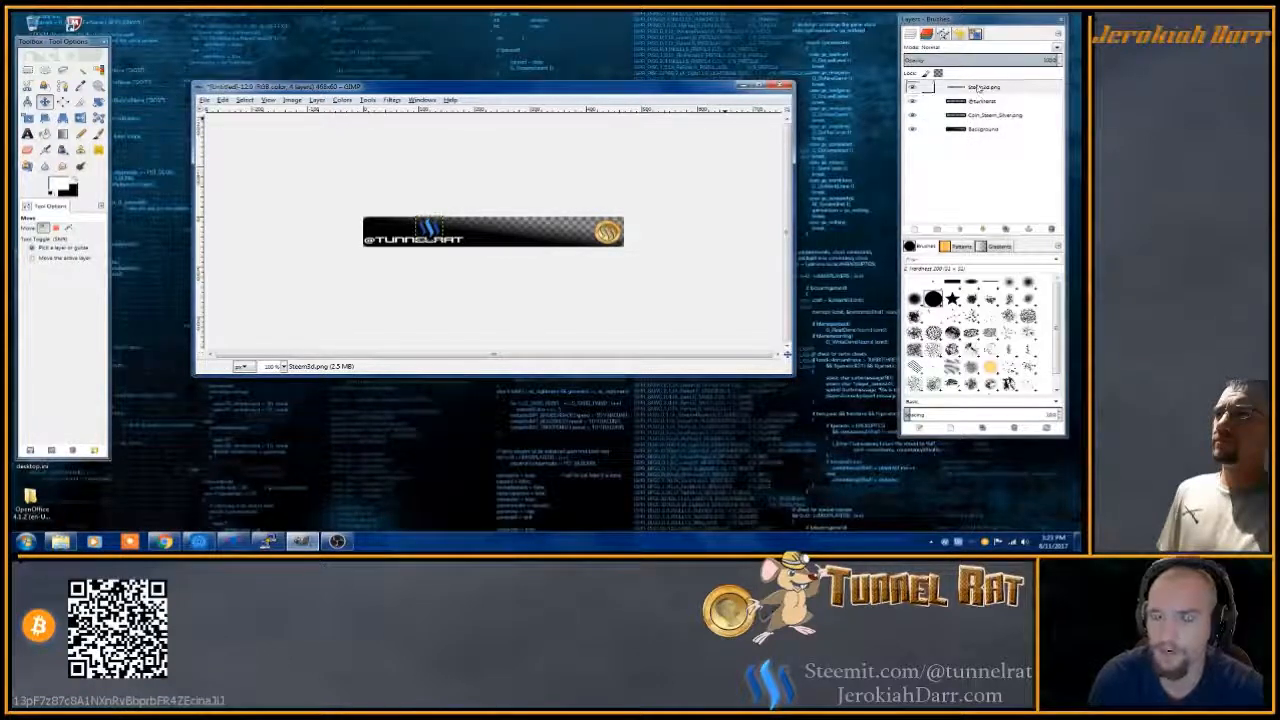
# - Set up the Text tool above the Background layer with the Ubuntu-Title font, size 18 px, and a blue foreground colour
pyautogui.click(978, 130)
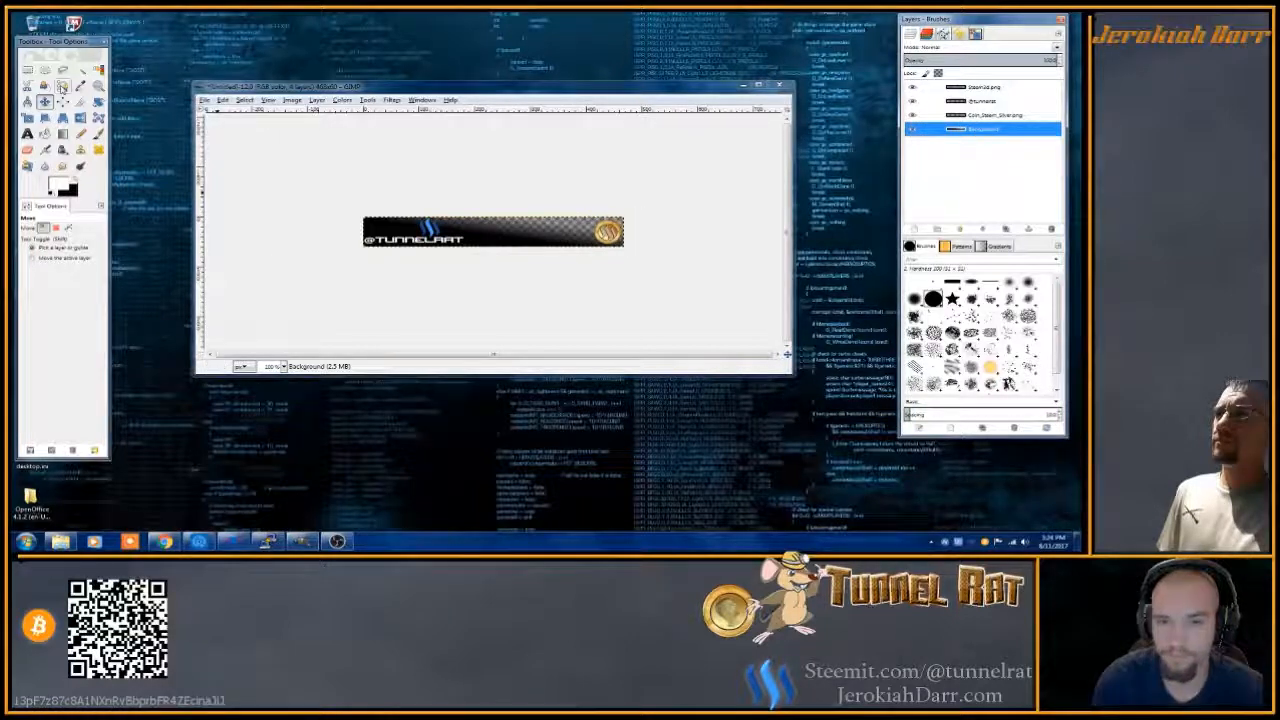
pyautogui.click(27, 133)
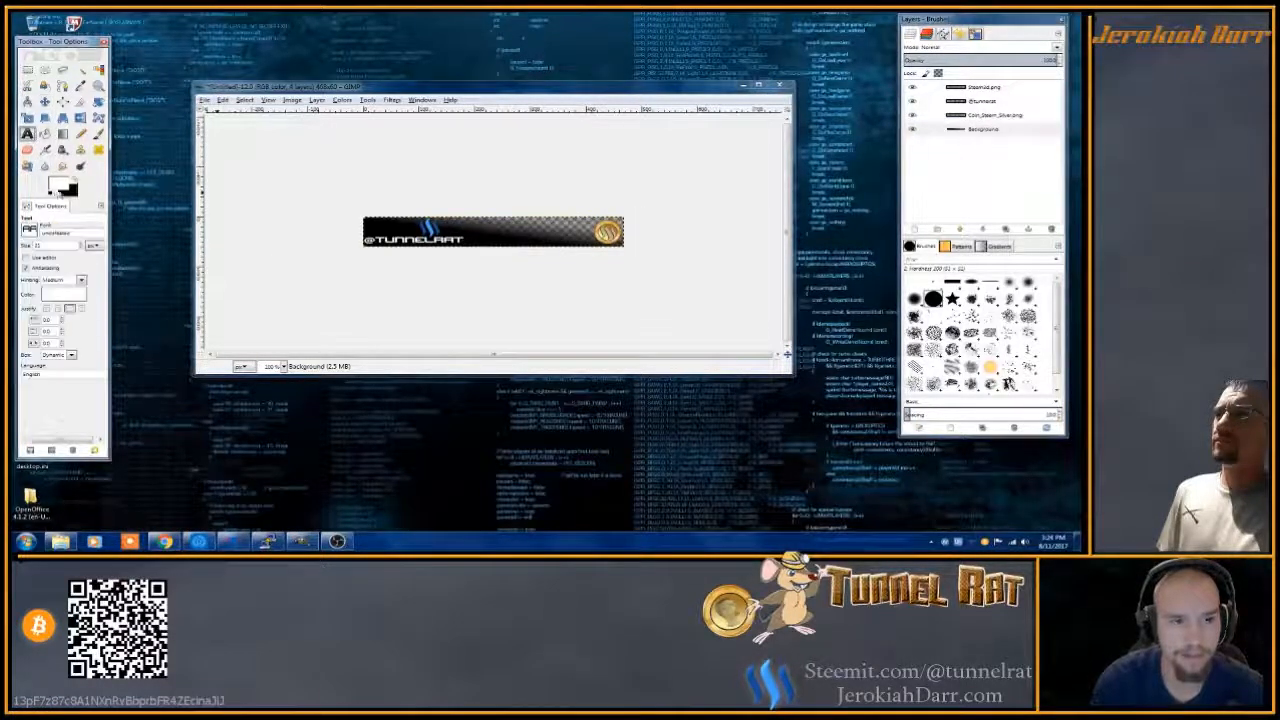
pyautogui.click(30, 231)
pyautogui.scroll(3, 60, 275)
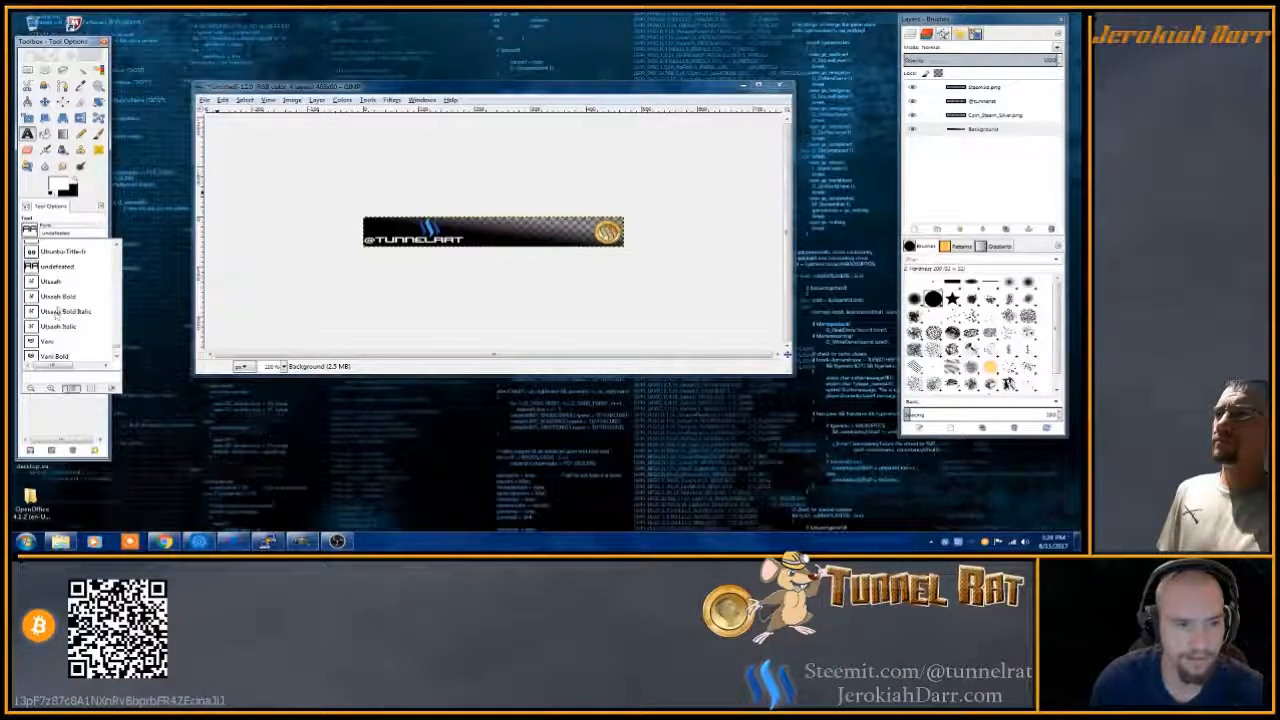
pyautogui.click(55, 257)
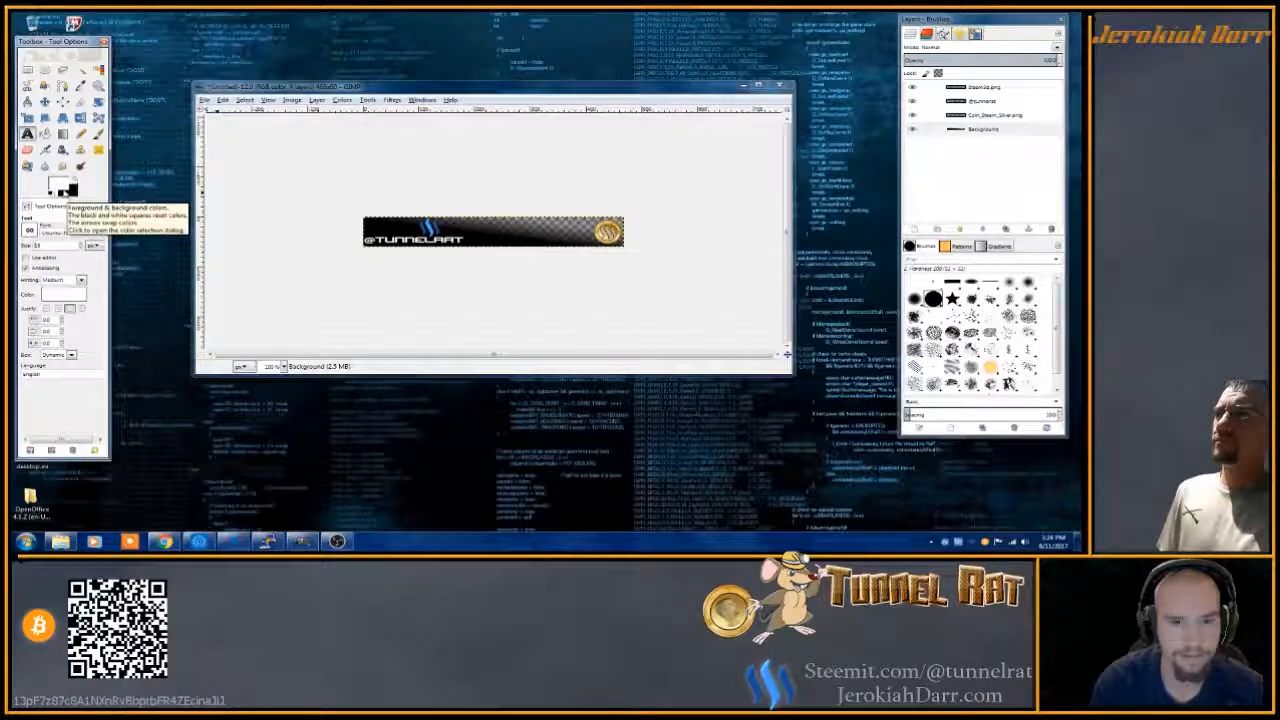
pyautogui.click(62, 187)
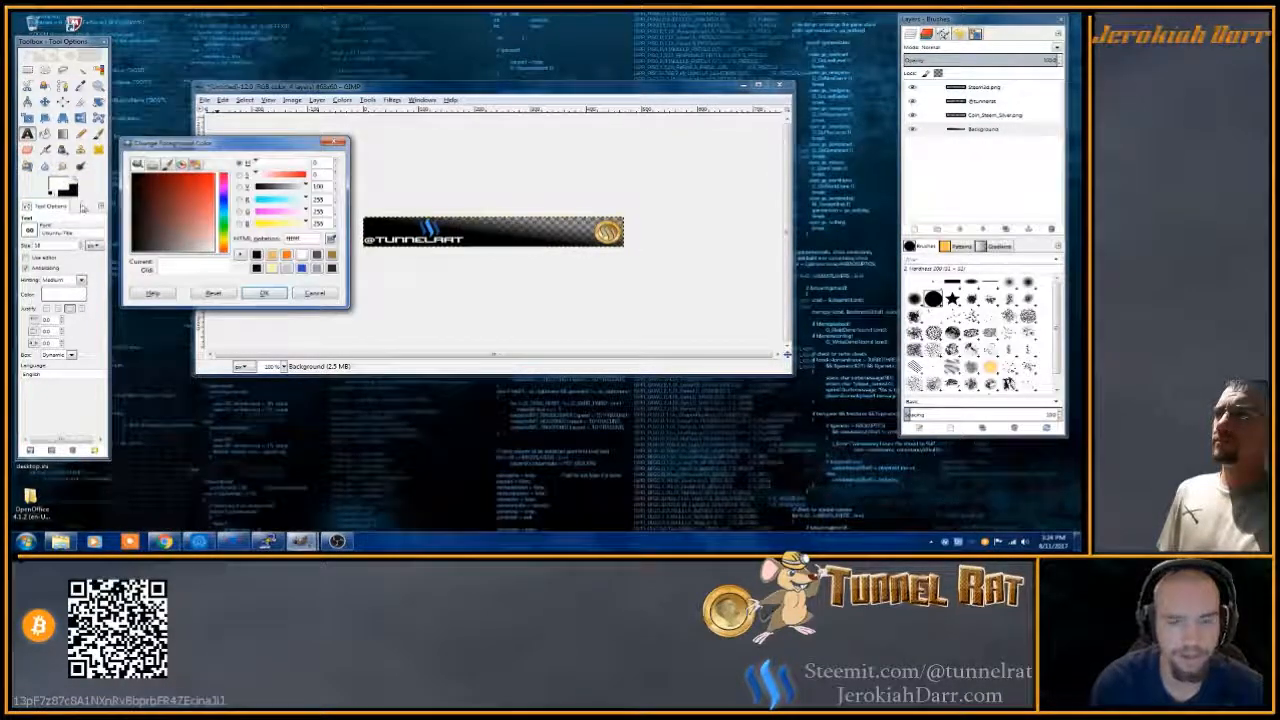
pyautogui.click(301, 267)
pyautogui.click(264, 293)
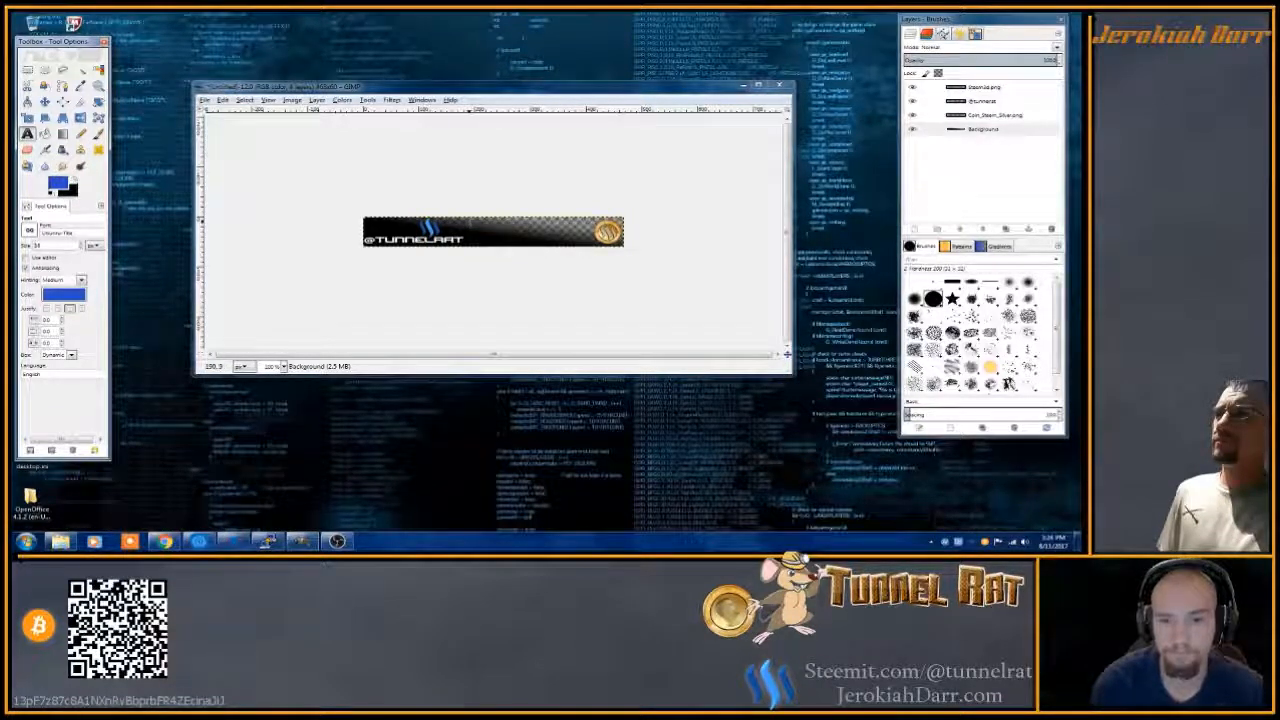
# - Add the text "Create contet, get rewarded" to the banner between the Steem logo and the coin
pyautogui.click(476, 233)
pyautogui.write('c')
pyautogui.write('R')
pyautogui.write('eate')
pyautogui.write(' contr')
pyautogui.write(', g')
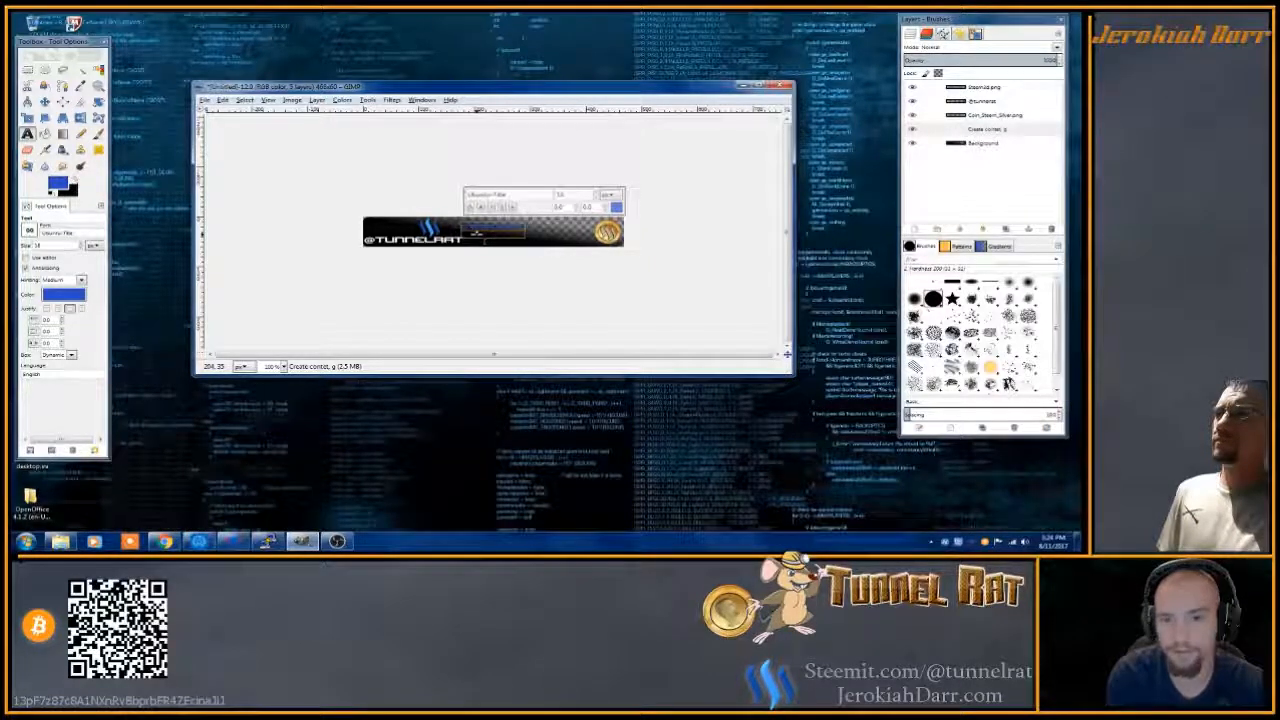
pyautogui.write('et rewarded')
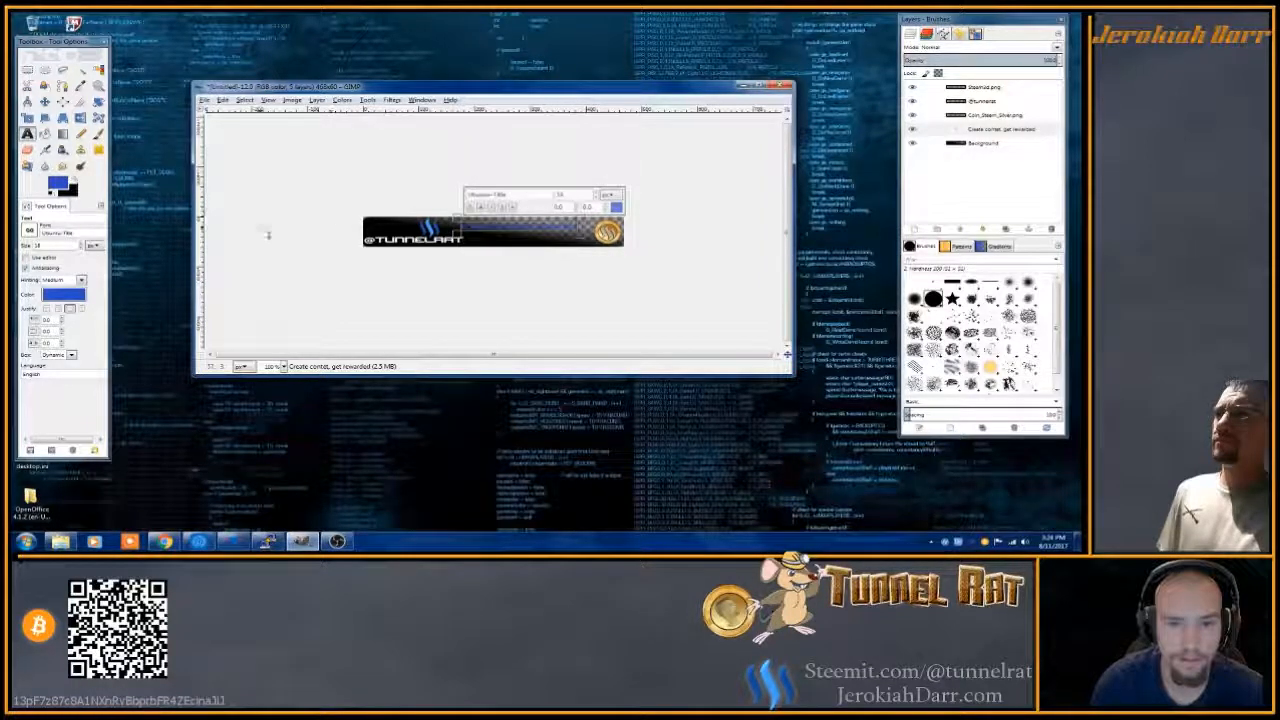
# - Change the foreground colour to red and apply the same red to the slogan text
pyautogui.click(57, 183)
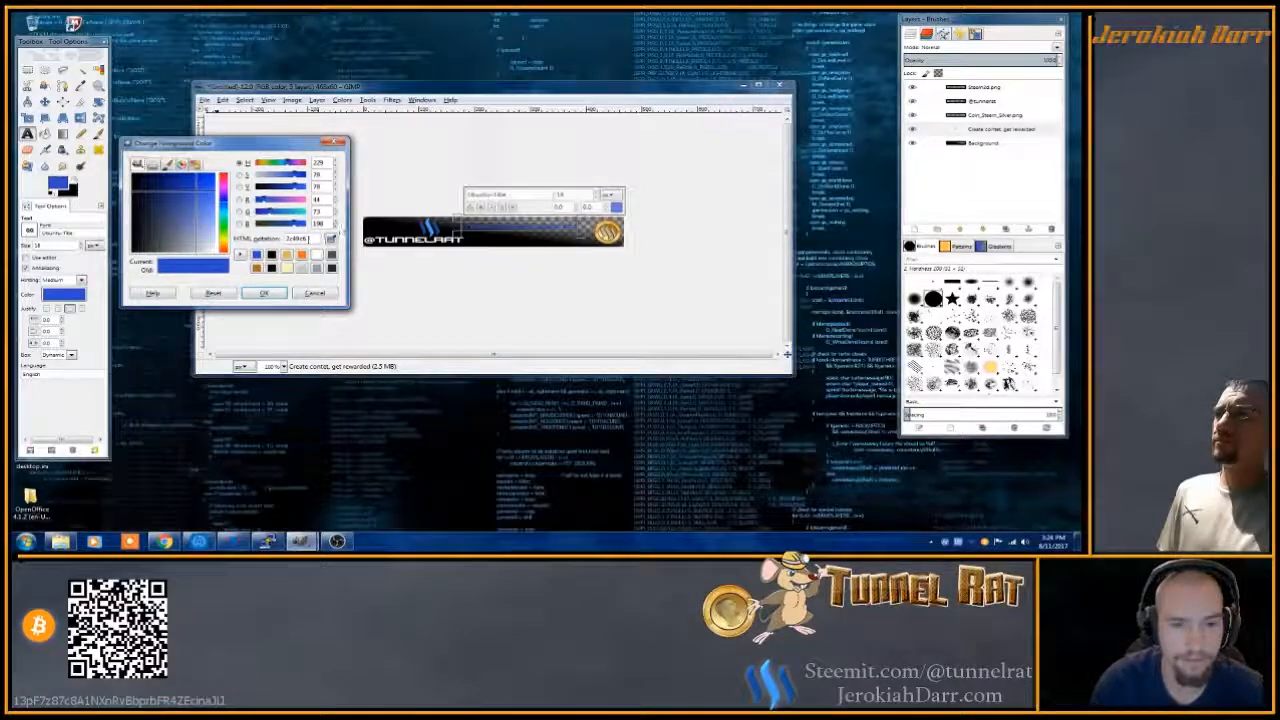
pyautogui.moveTo(224, 247); pyautogui.dragTo(225, 255)
pyautogui.moveTo(296, 200); pyautogui.dragTo(294, 187)
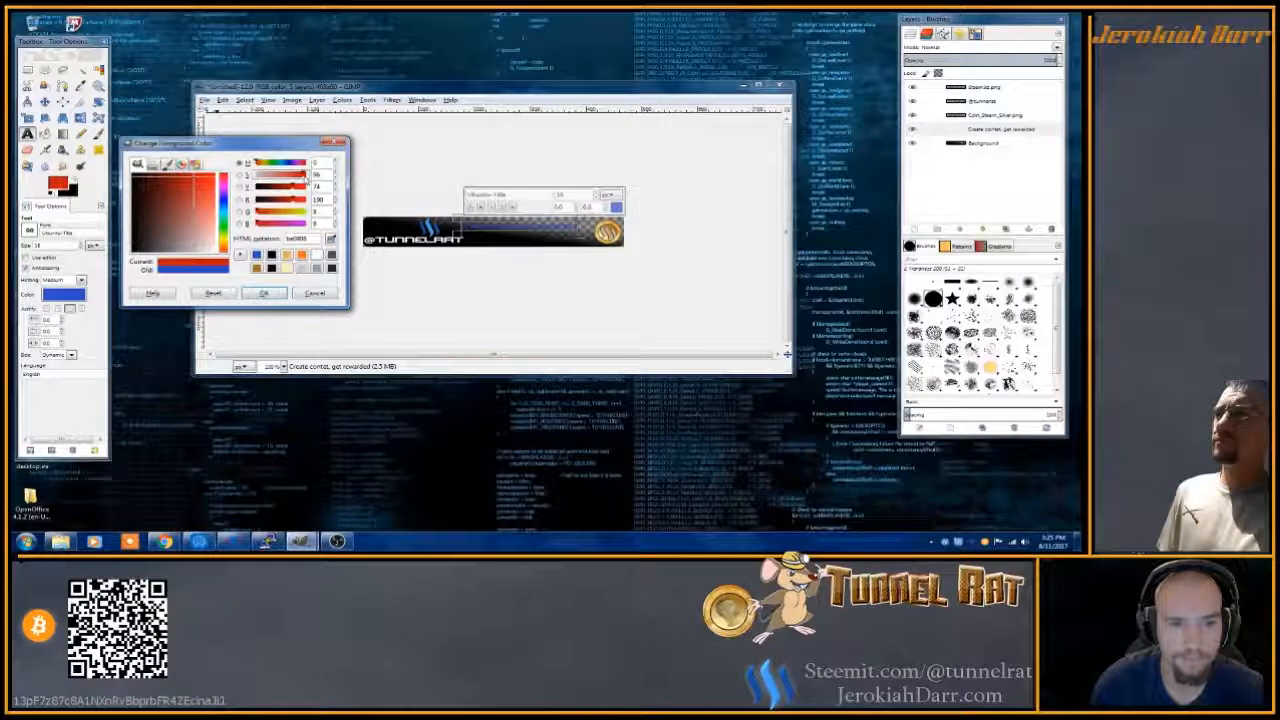
pyautogui.click(264, 292)
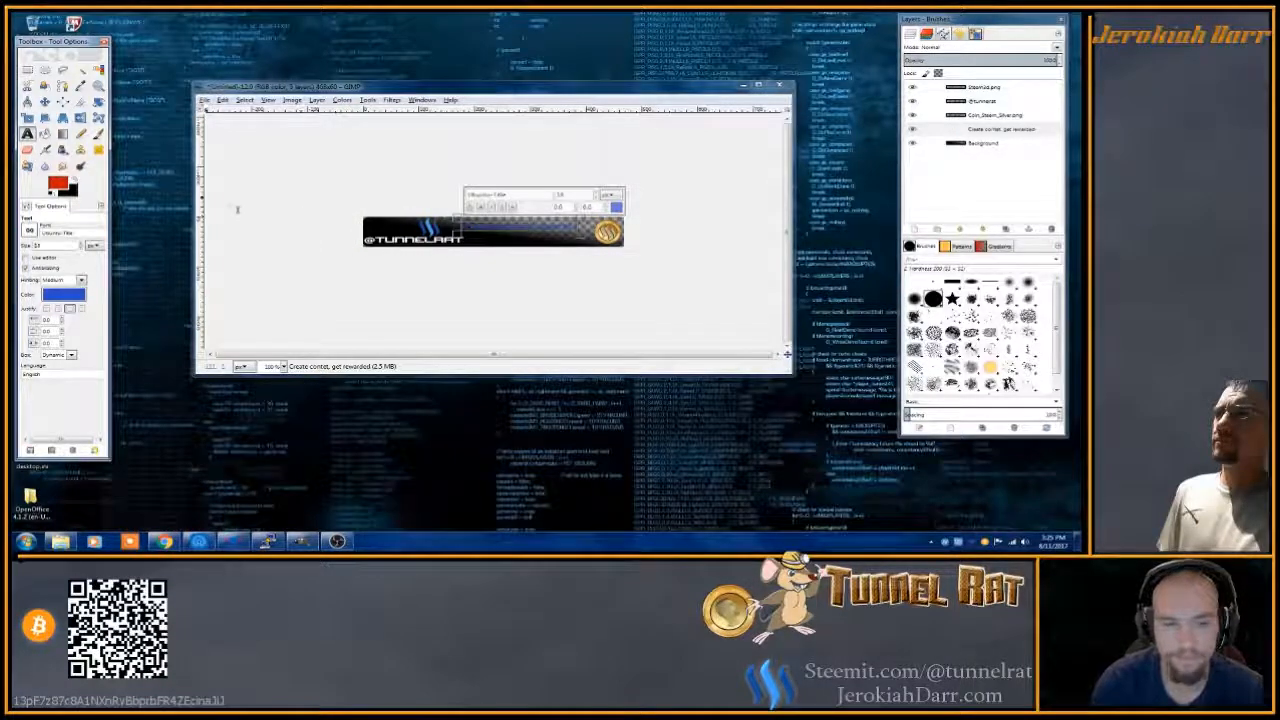
pyautogui.click(64, 296)
pyautogui.click(149, 330)
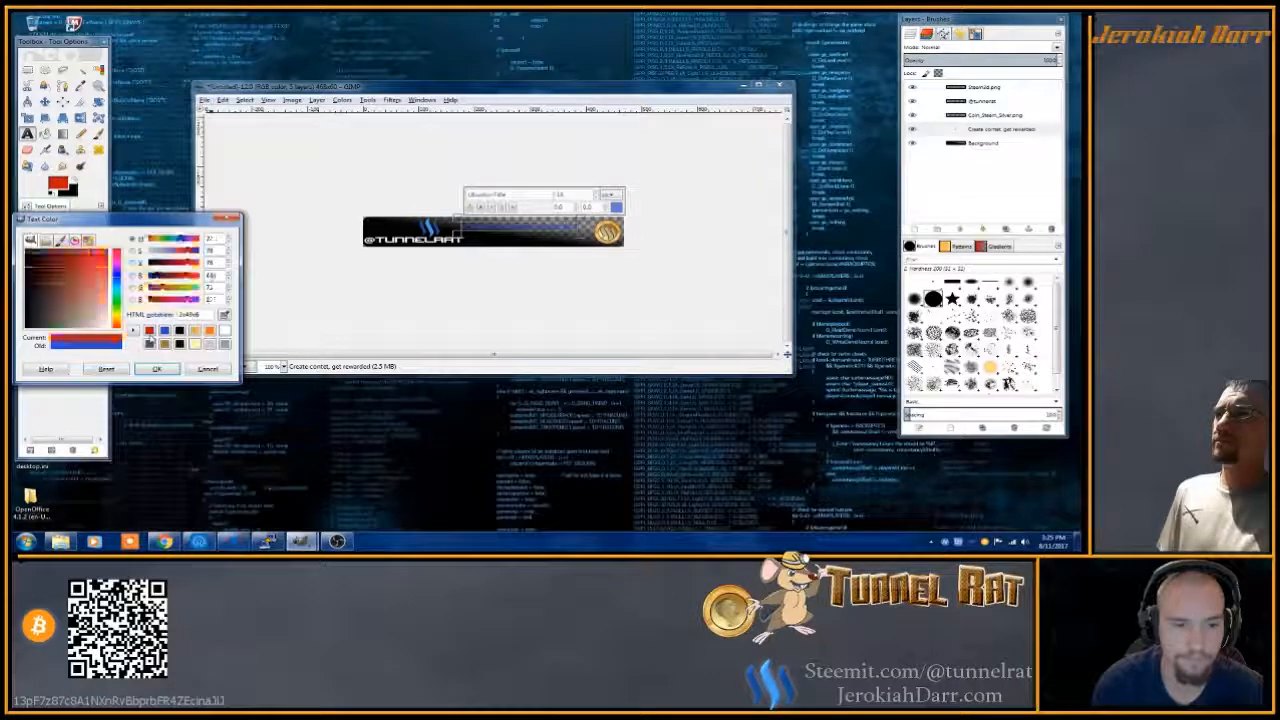
pyautogui.click(157, 370)
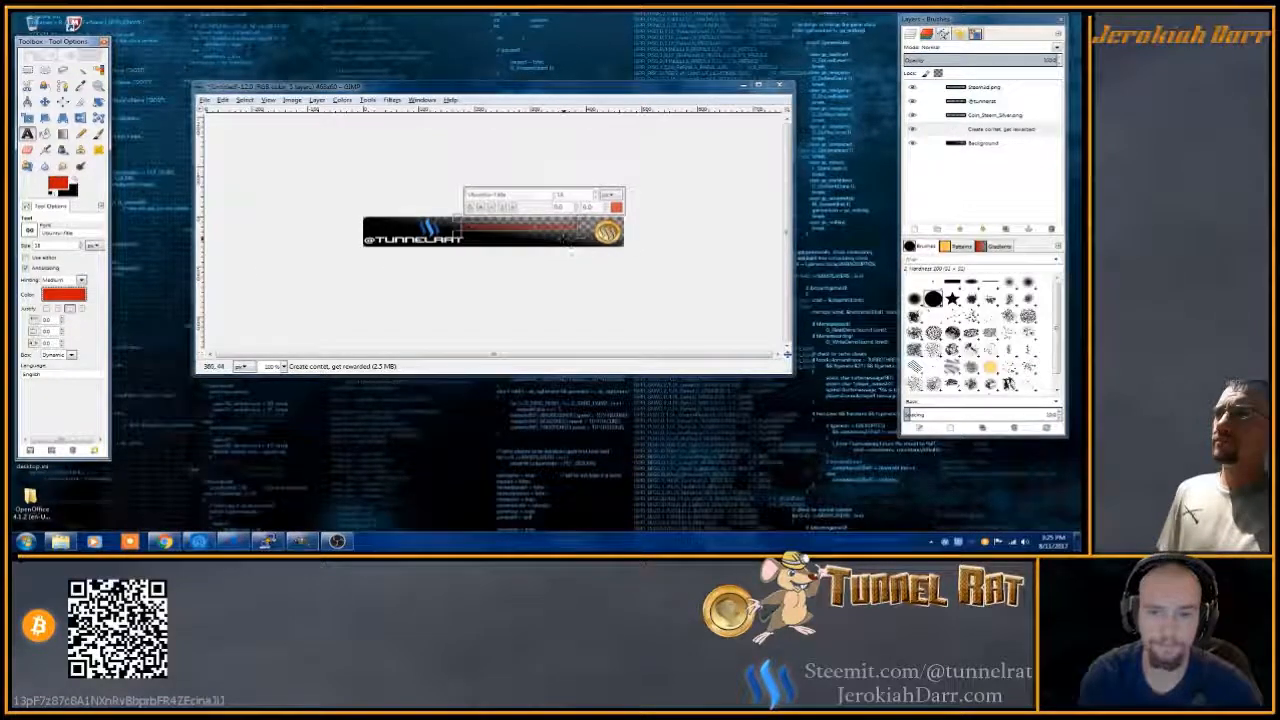
# - Move the red slogan text slightly right and down, closer to the coin
pyautogui.click(44, 101)
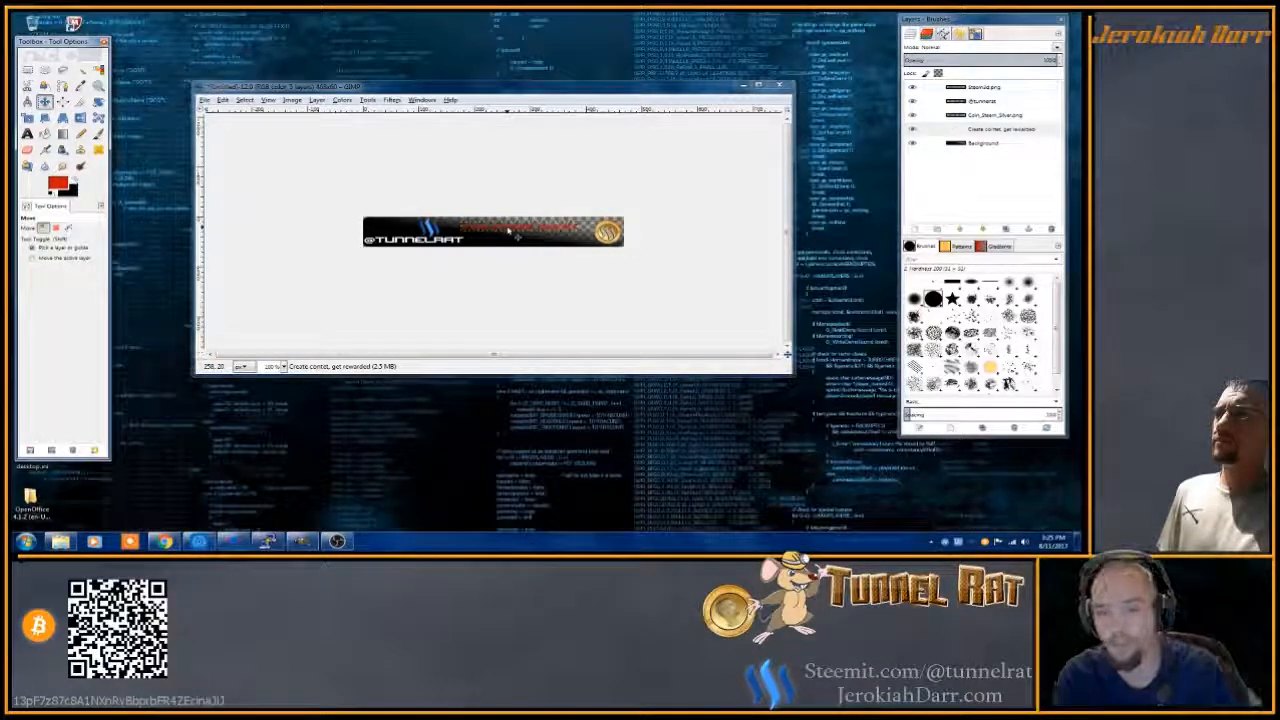
pyautogui.moveTo(509, 232); pyautogui.dragTo(520, 236)
pyautogui.click(968, 144)
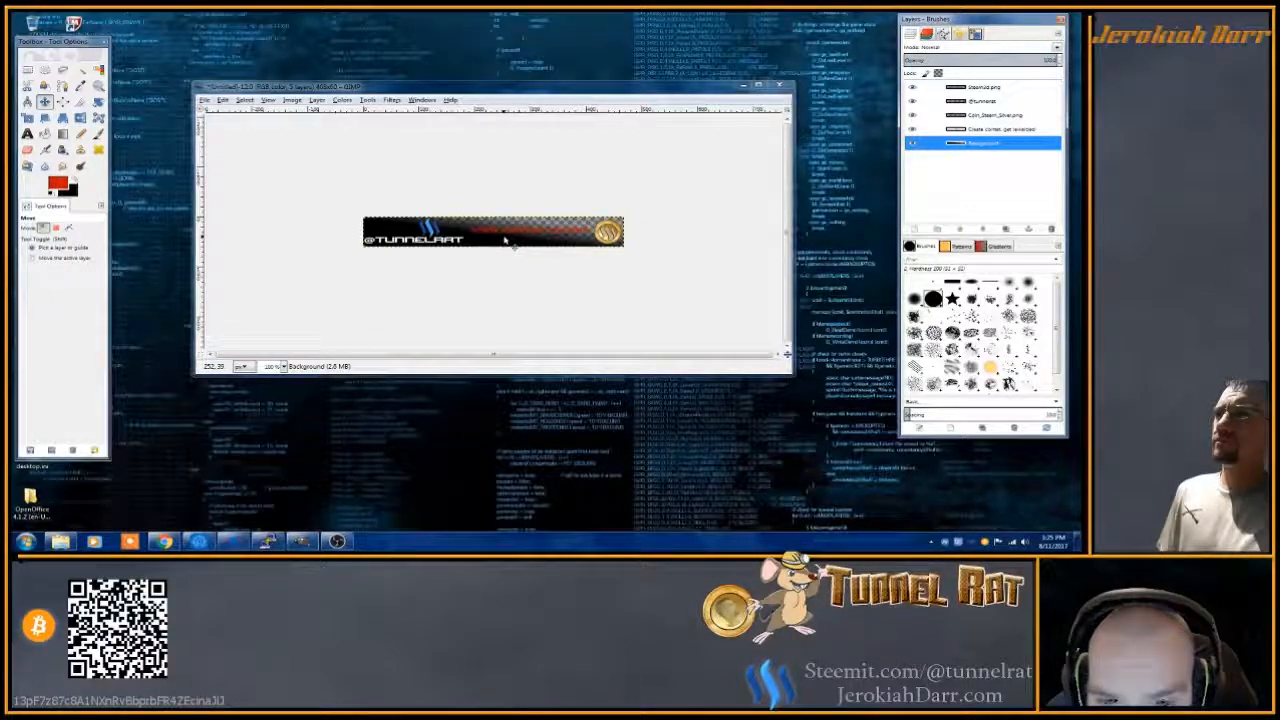
# - Correct the slogan's spelling so the text layer reads "Create content, get rewarded"
pyautogui.click(969, 129)
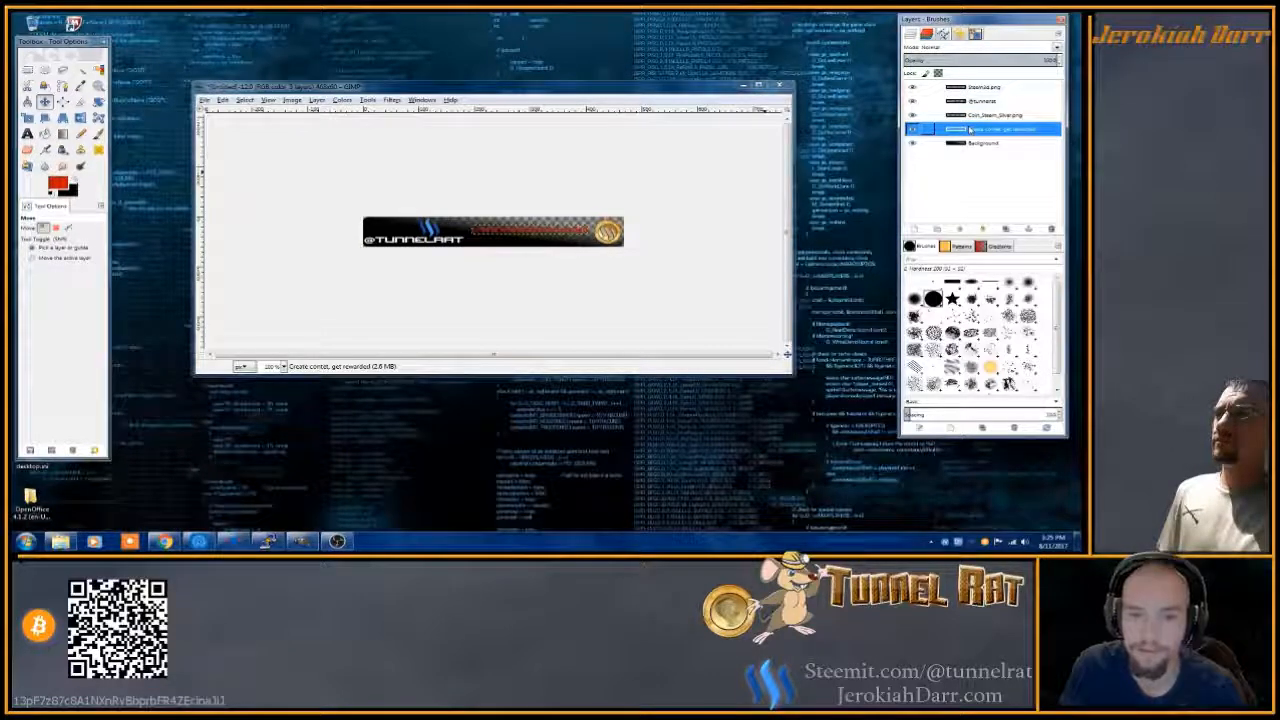
pyautogui.click(27, 133)
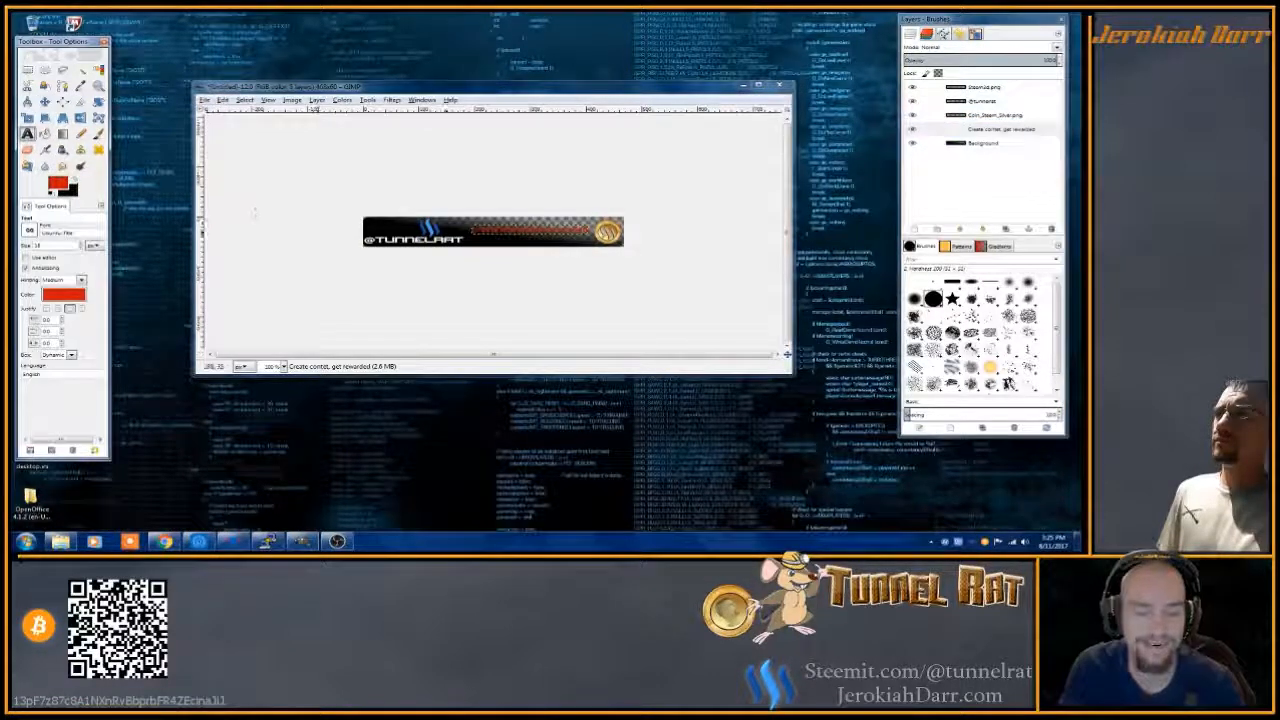
pyautogui.click(530, 234)
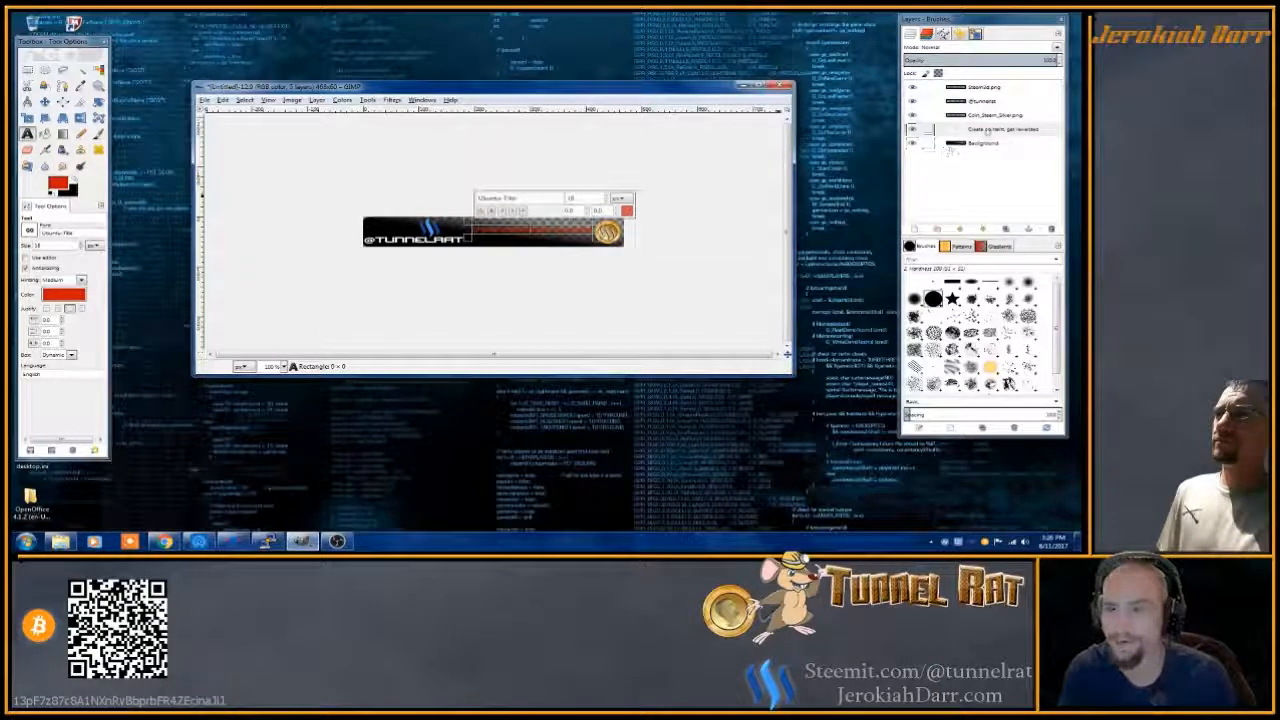
pyautogui.click(922, 143)
pyautogui.click(964, 116)
pyautogui.click(968, 129)
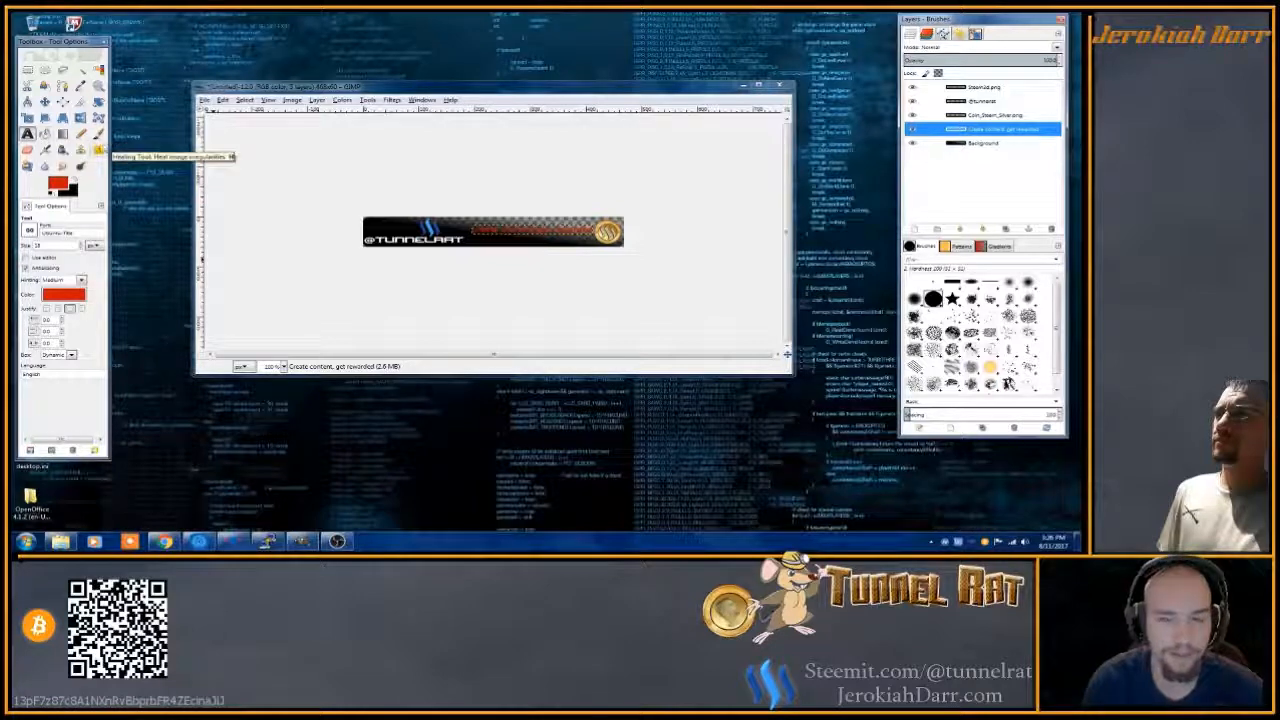
pyautogui.click(44, 101)
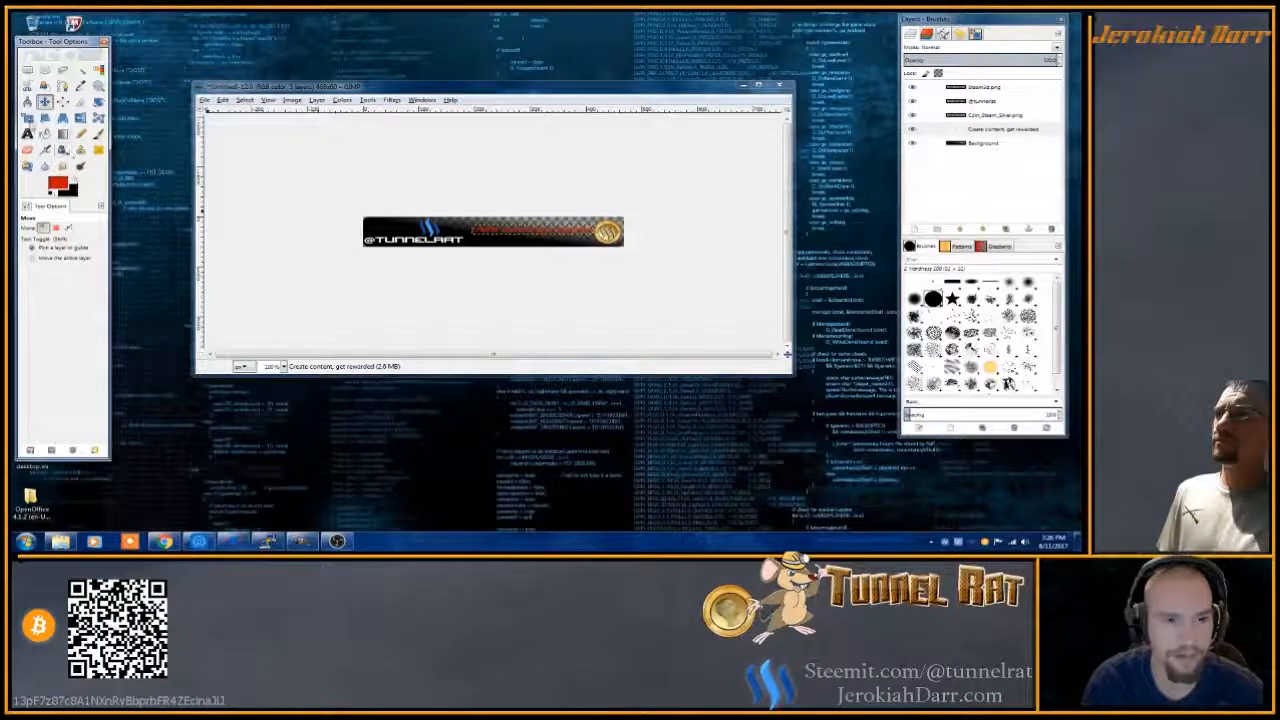
# - Change the slogan text's font to Secret Agent Personal Use
pyautogui.click(27, 133)
pyautogui.click(472, 226)
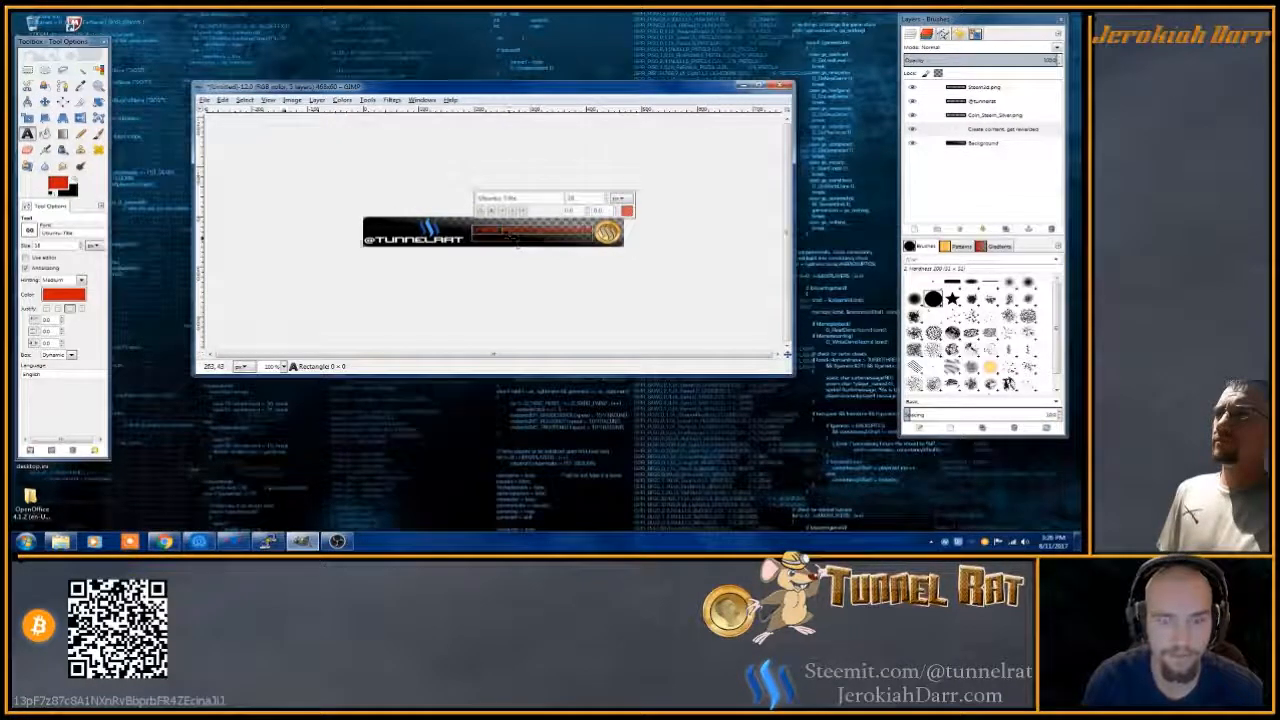
pyautogui.click(30, 231)
pyautogui.scroll(5, 71, 309)
pyautogui.scroll(8, 71, 309)
pyautogui.scroll(8, 71, 309)
pyautogui.scroll(8, 71, 347)
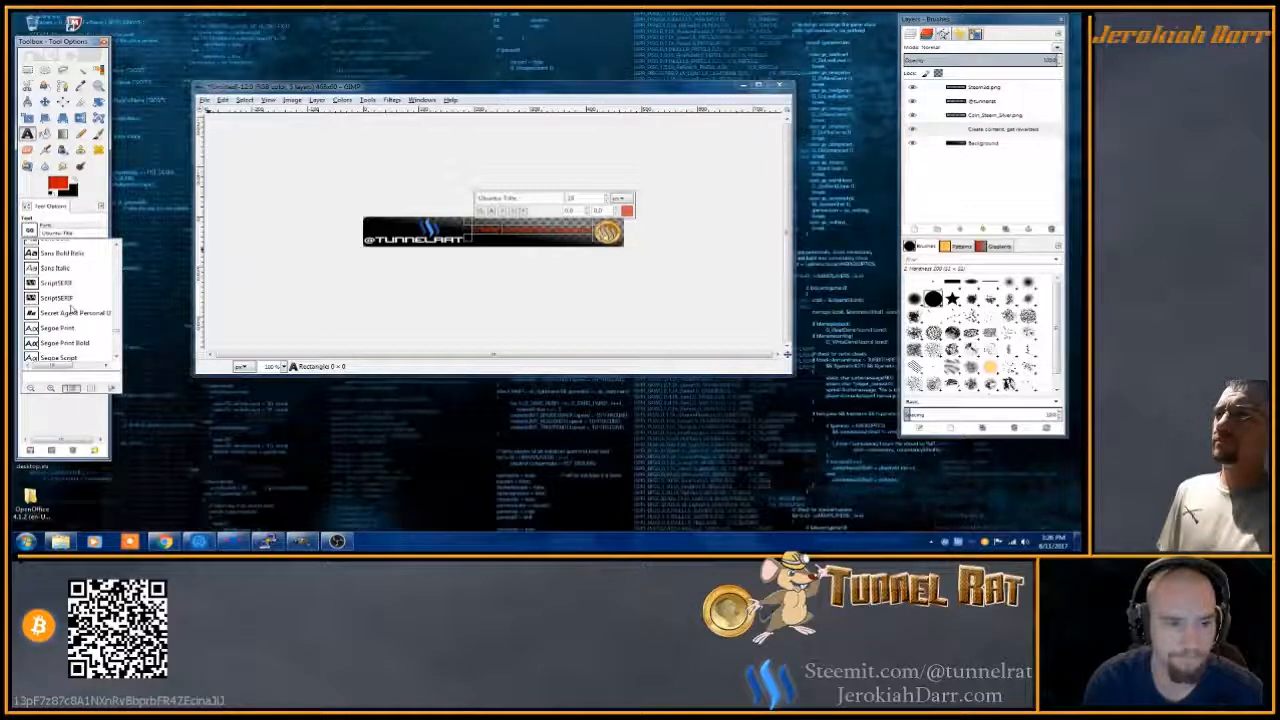
pyautogui.click(67, 313)
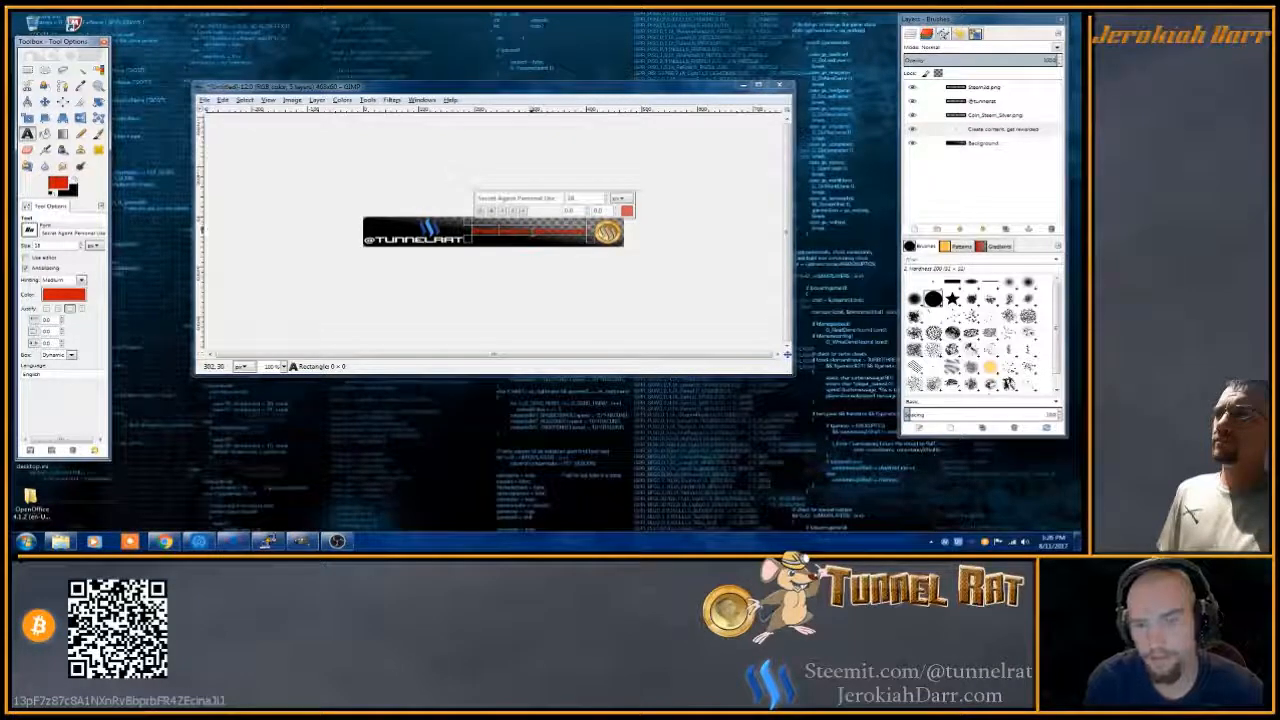
# - Rework the slogan into two lines reading "Create Content" and "Get Rewarded", without the comma
pyautogui.click(558, 232)
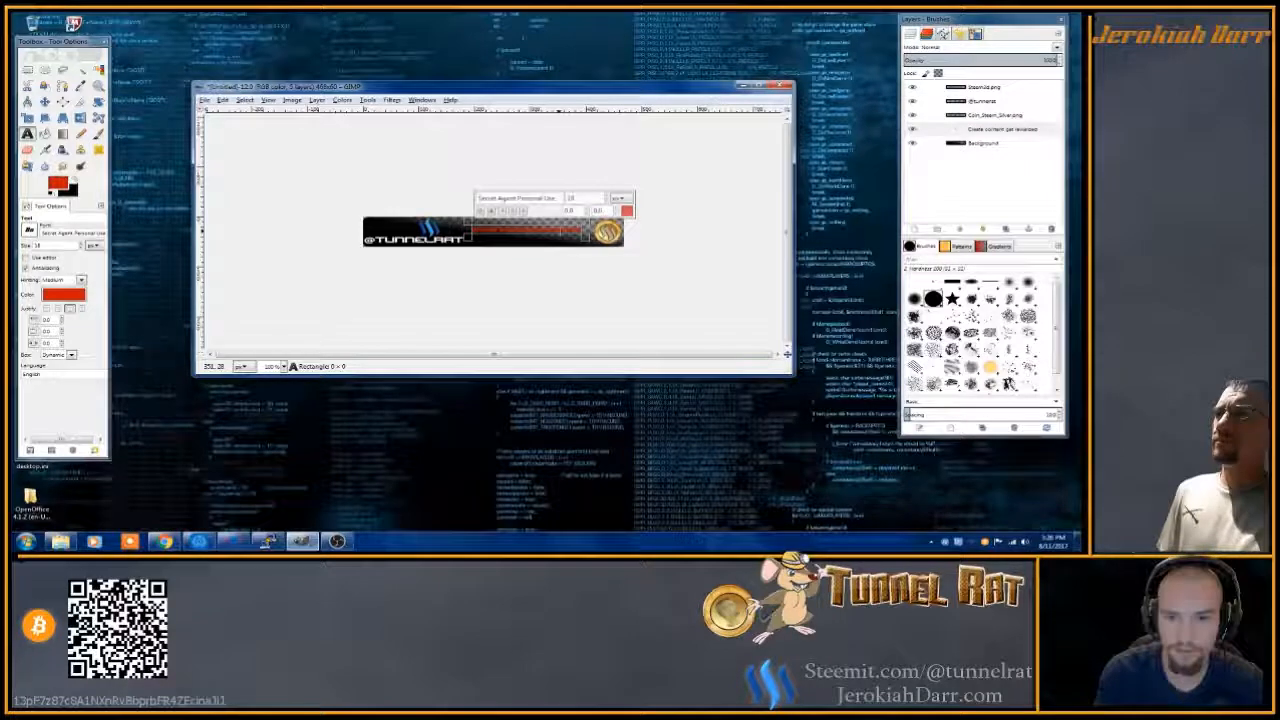
pyautogui.press('Delete')
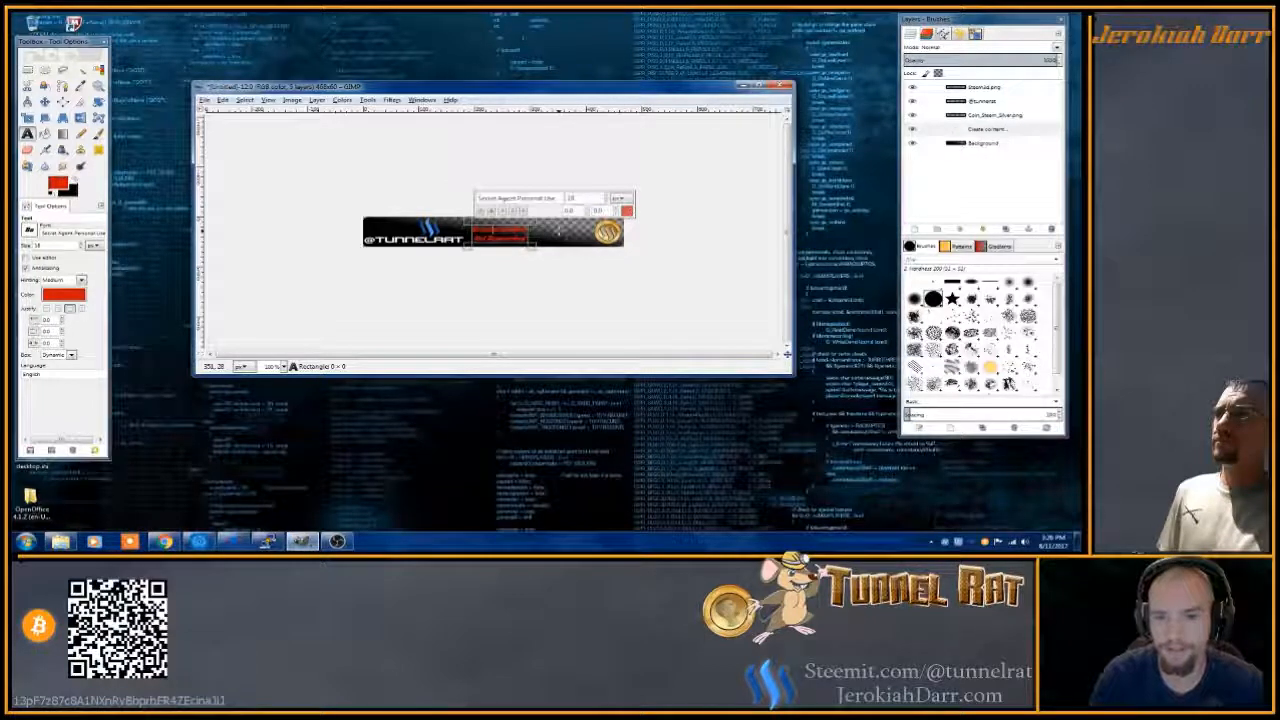
pyautogui.press('BackSpace')
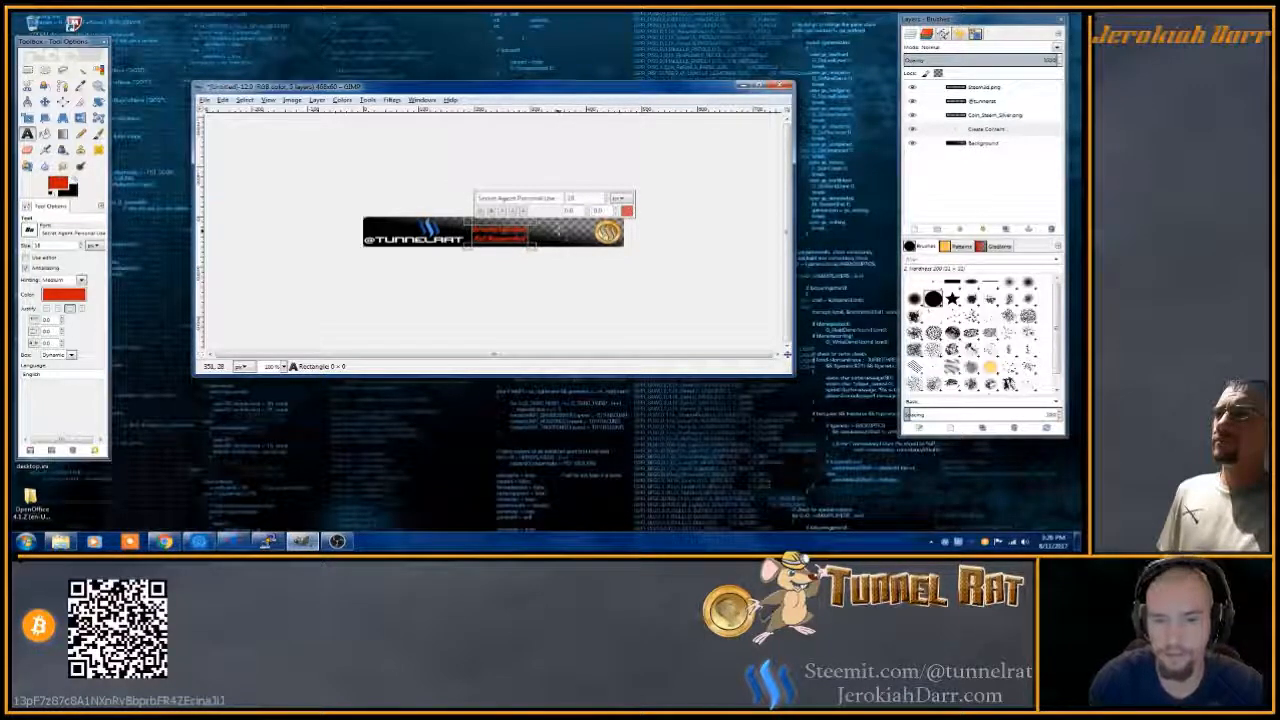
pyautogui.click(80, 244)
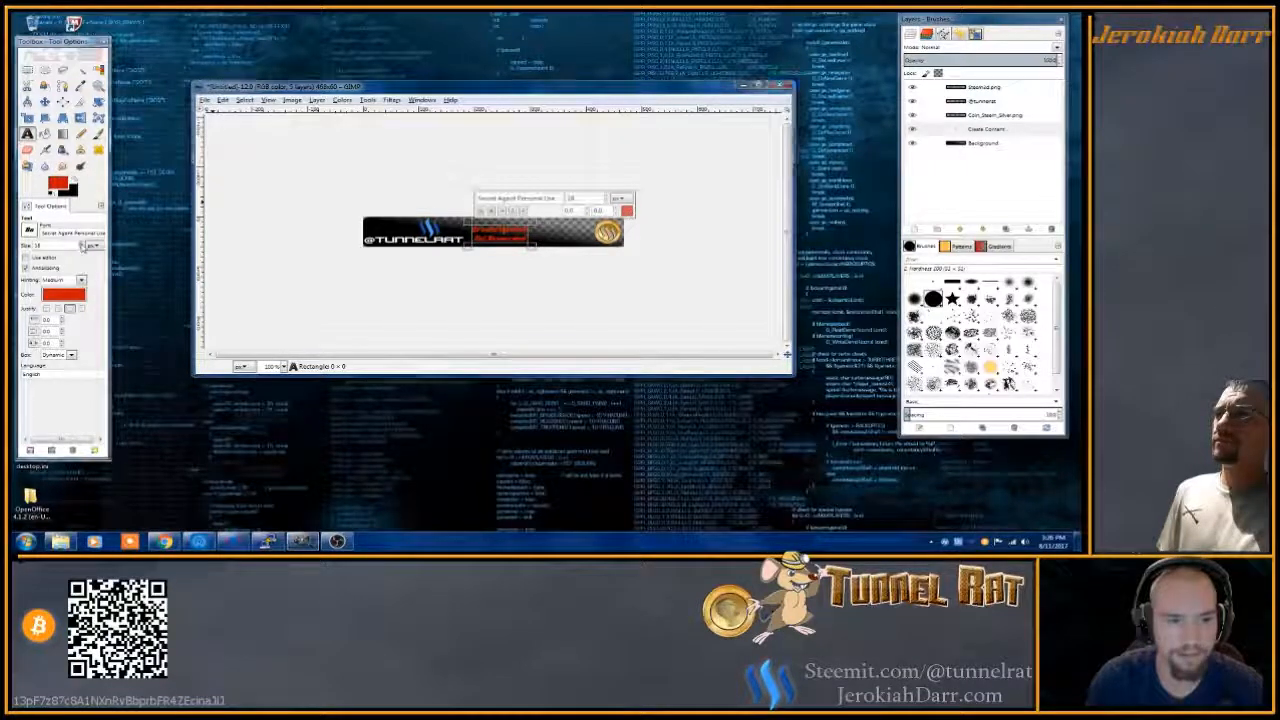
pyautogui.click(81, 248)
pyautogui.click(81, 248)
pyautogui.click(81, 248)
pyautogui.click(81, 248)
pyautogui.click(44, 102)
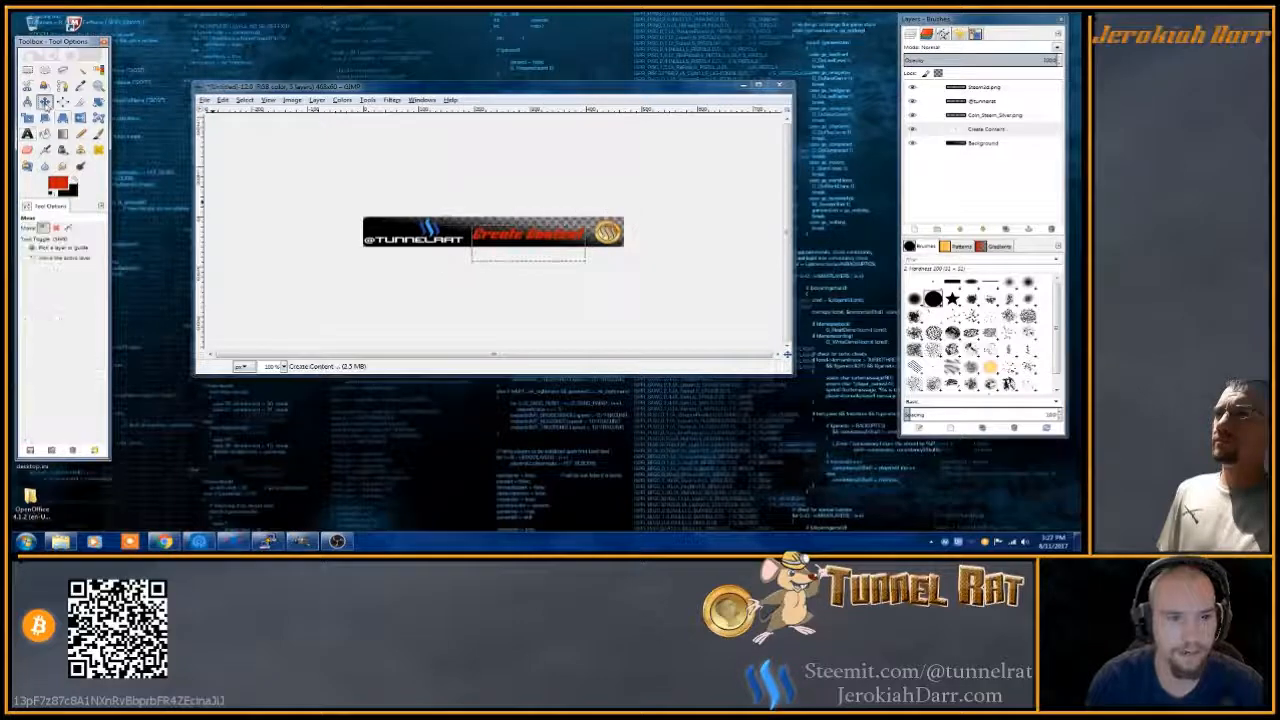
pyautogui.moveTo(511, 246); pyautogui.dragTo(512, 227)
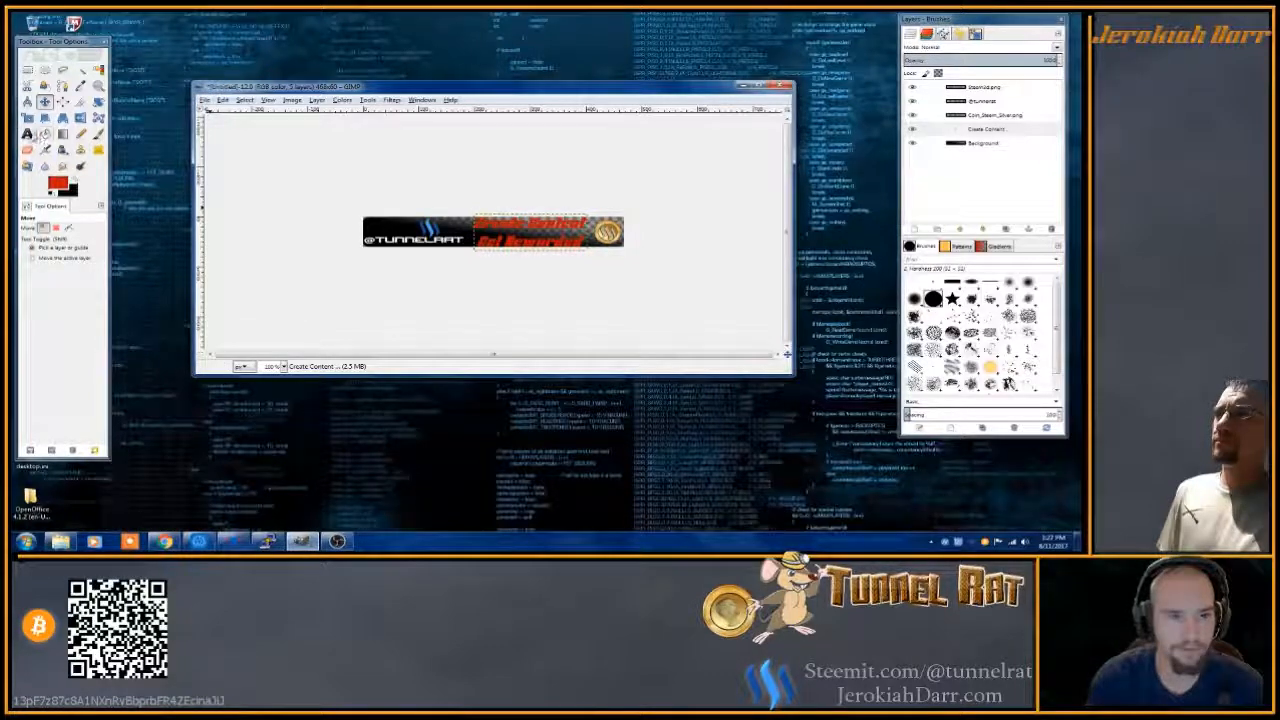
# - Tighten the slogan's line spacing to -11 and adjust its position so both lines sit within the banner
pyautogui.click(27, 133)
pyautogui.click(528, 232)
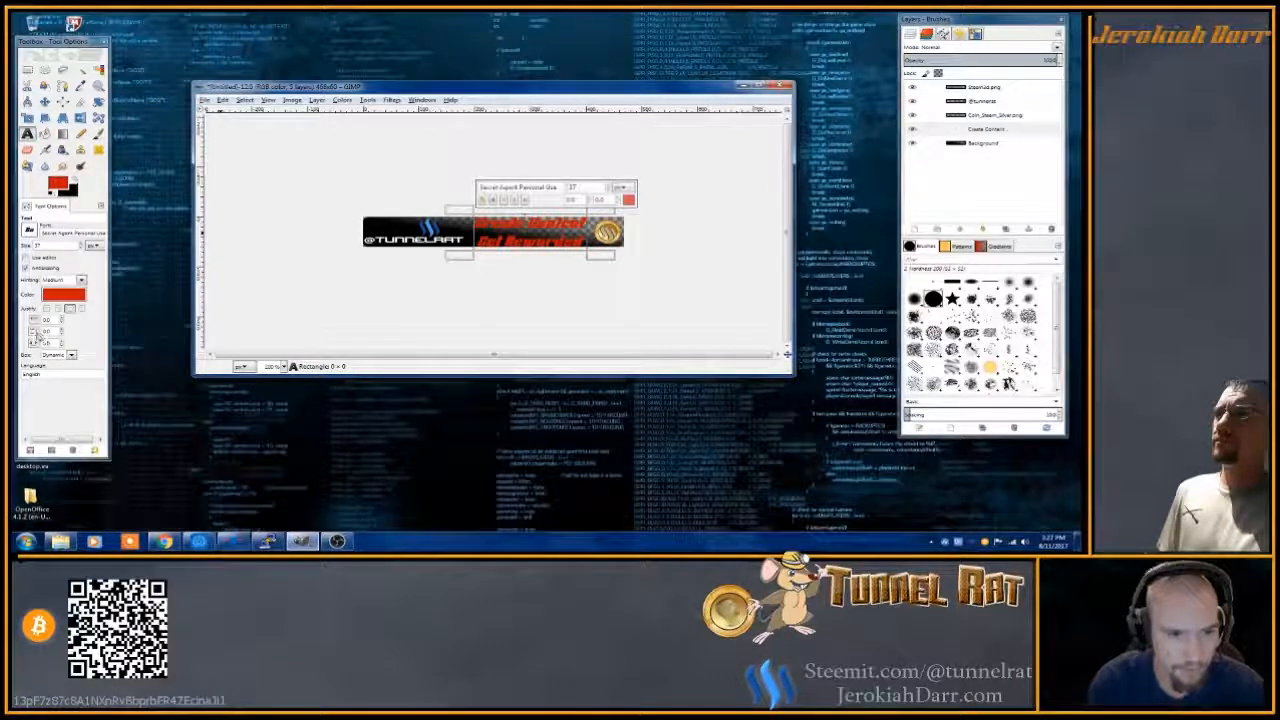
pyautogui.scroll(14, 61, 335)
pyautogui.scroll(-3, 61, 335)
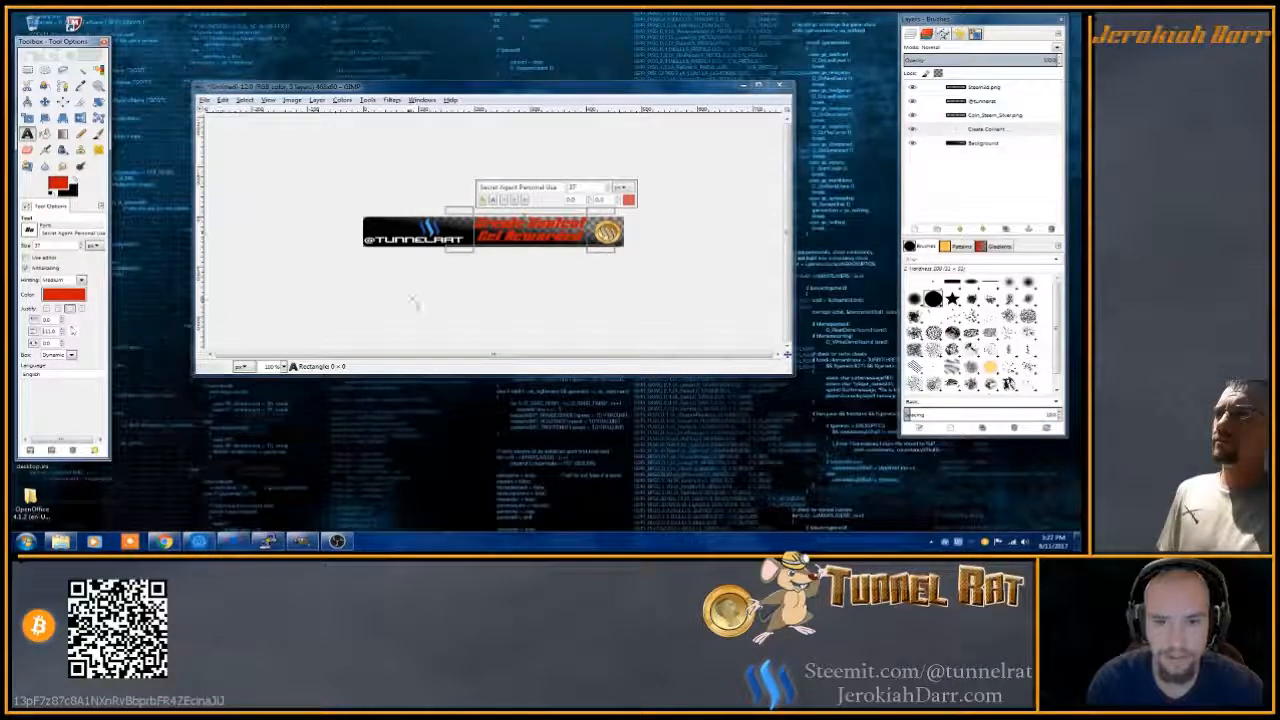
pyautogui.press('m')
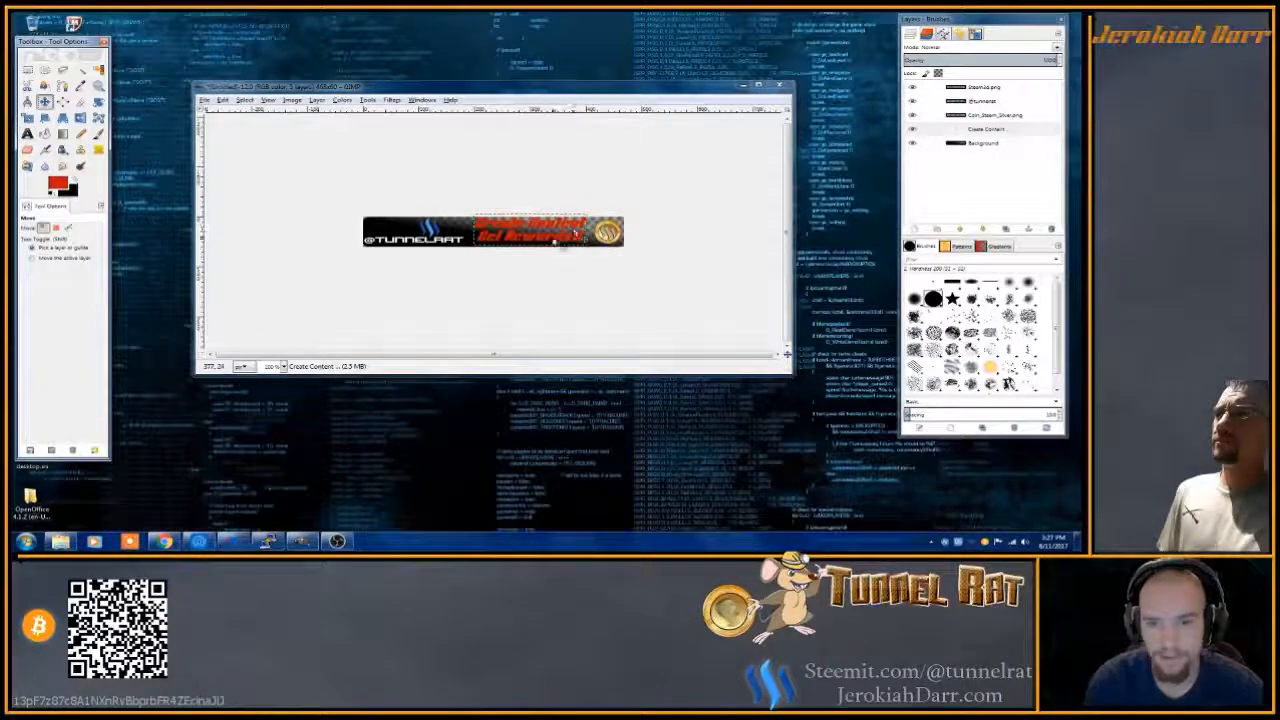
pyautogui.click(540, 242)
pyautogui.moveTo(538, 243); pyautogui.dragTo(544, 252)
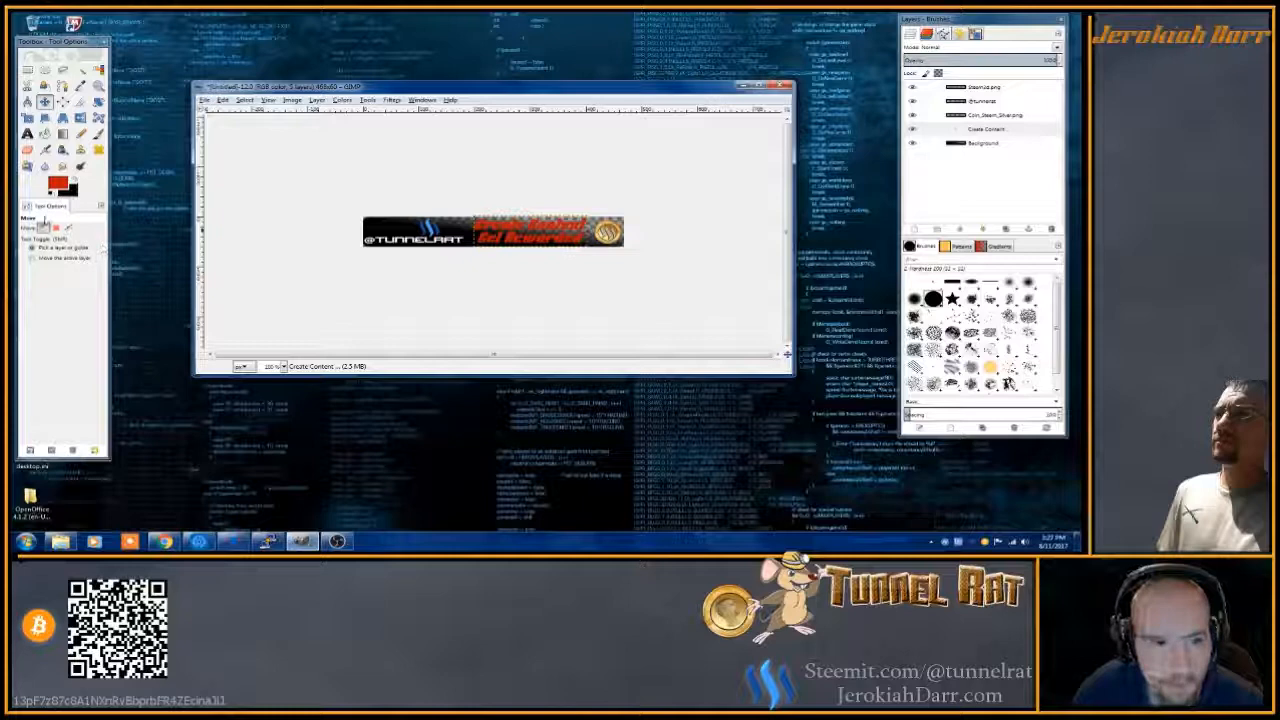
# - Reduce the two-line slogan's font size to 35 px
pyautogui.click(27, 133)
pyautogui.click(446, 212)
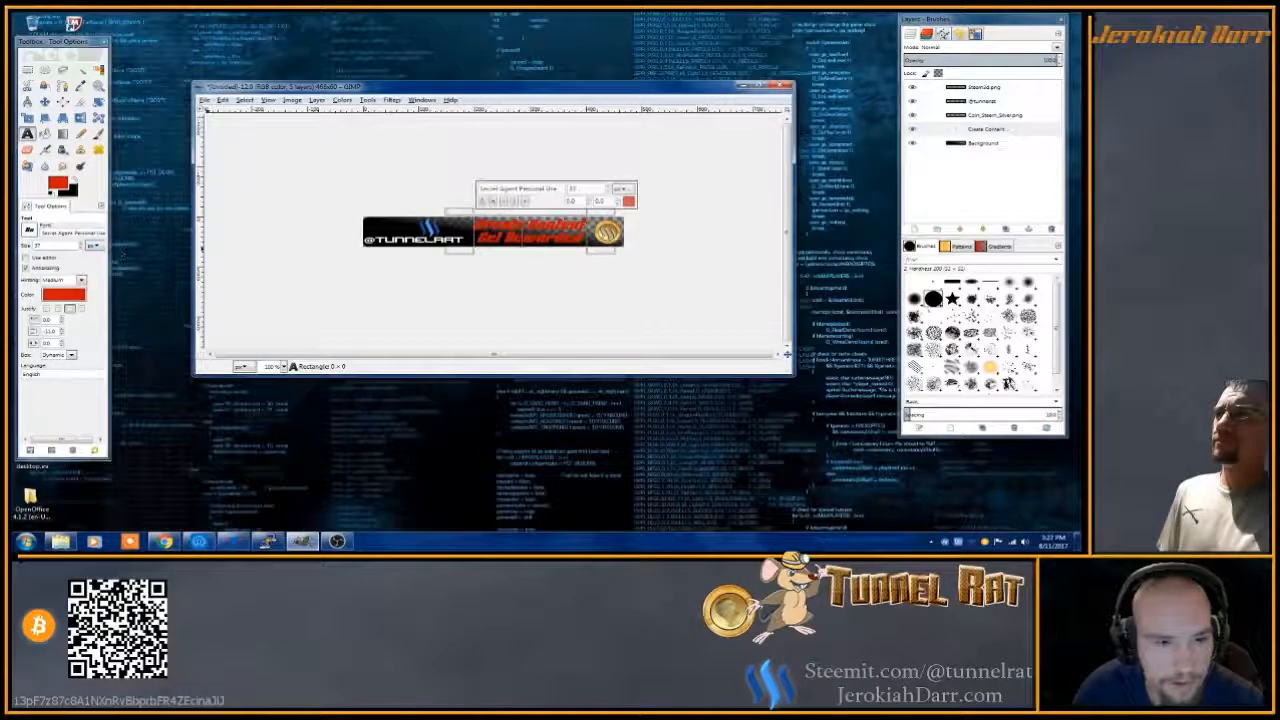
pyautogui.click(83, 248)
pyautogui.click(83, 249)
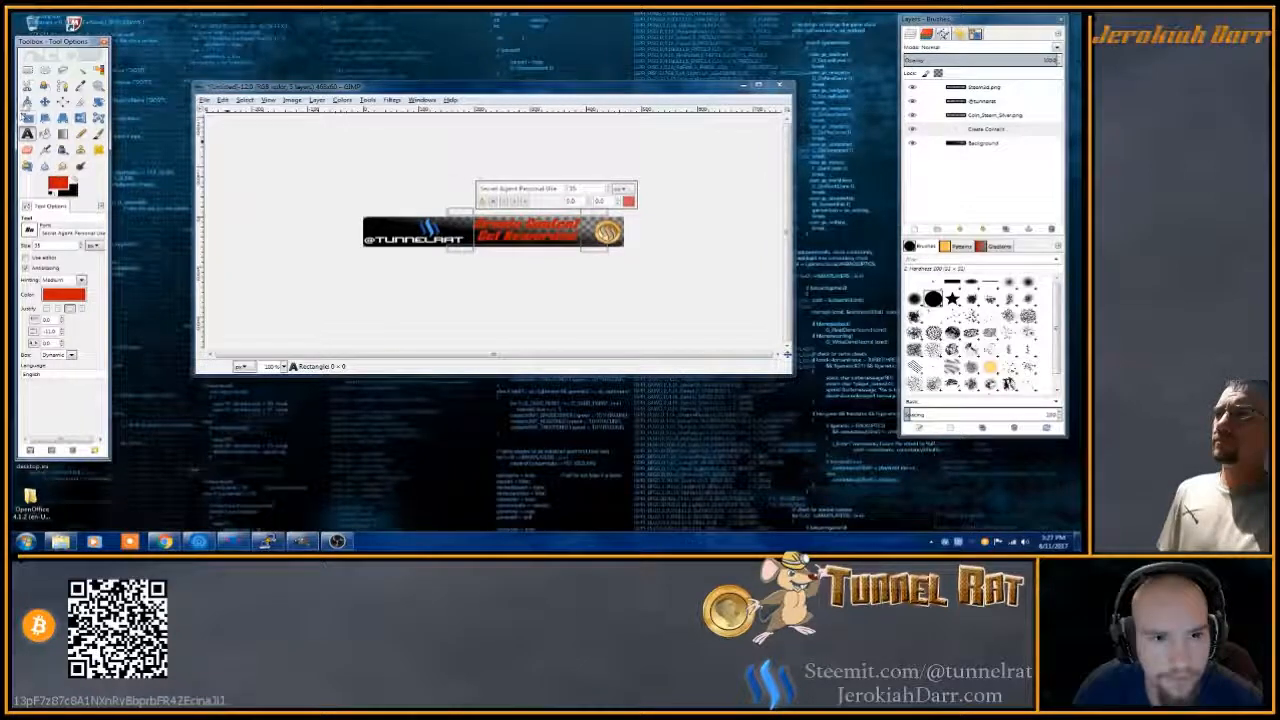
# - Nudge the resized slogan slightly down to centre it vertically in the banner
pyautogui.click(44, 101)
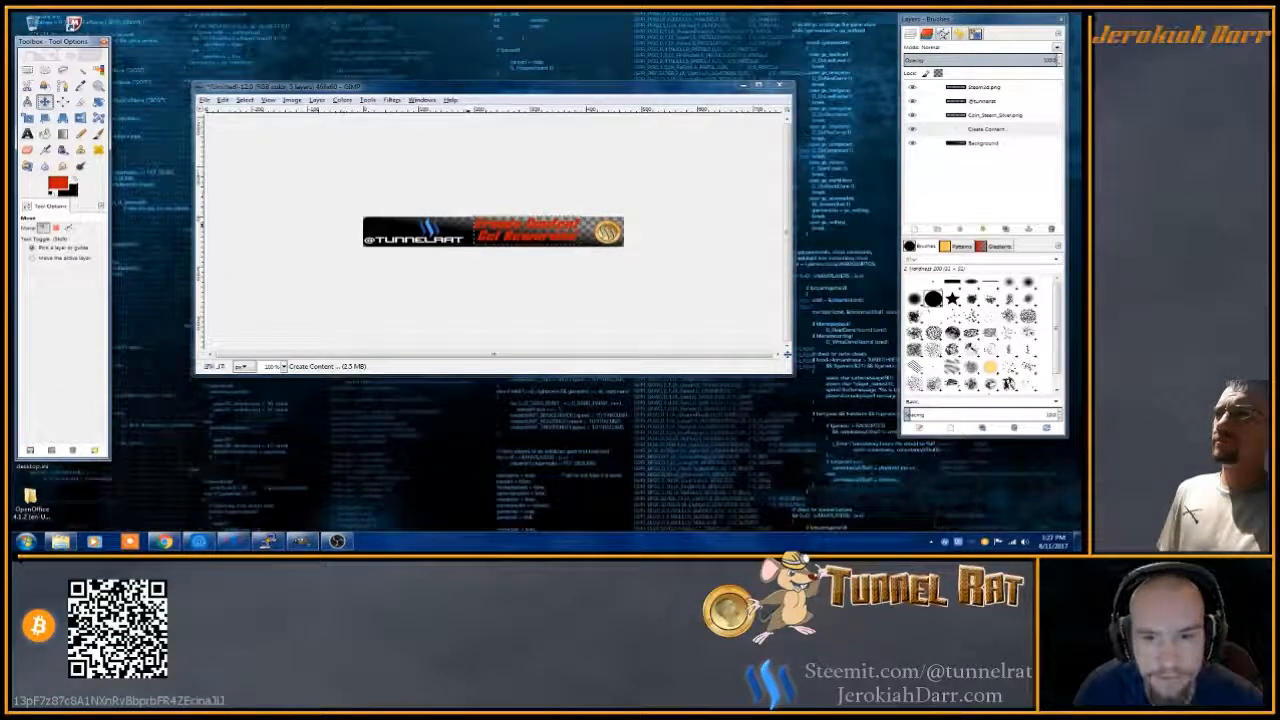
pyautogui.click(518, 242)
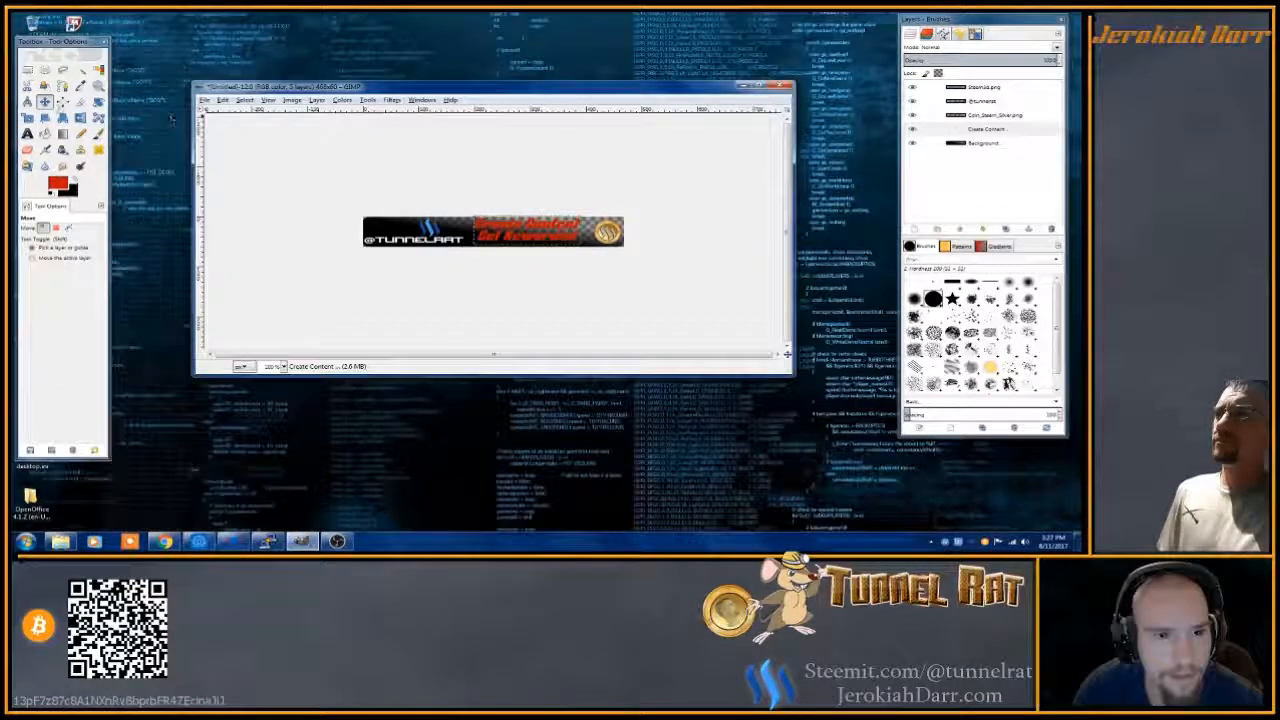
pyautogui.press('q')
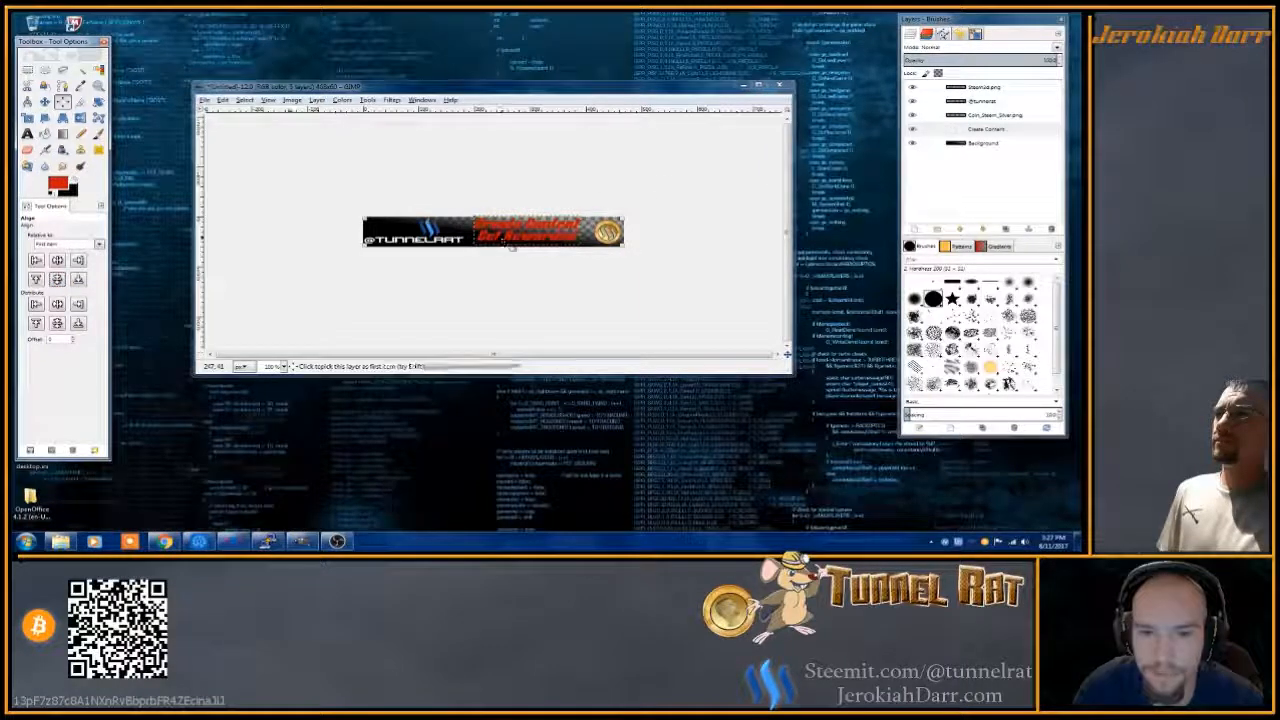
pyautogui.click(44, 103)
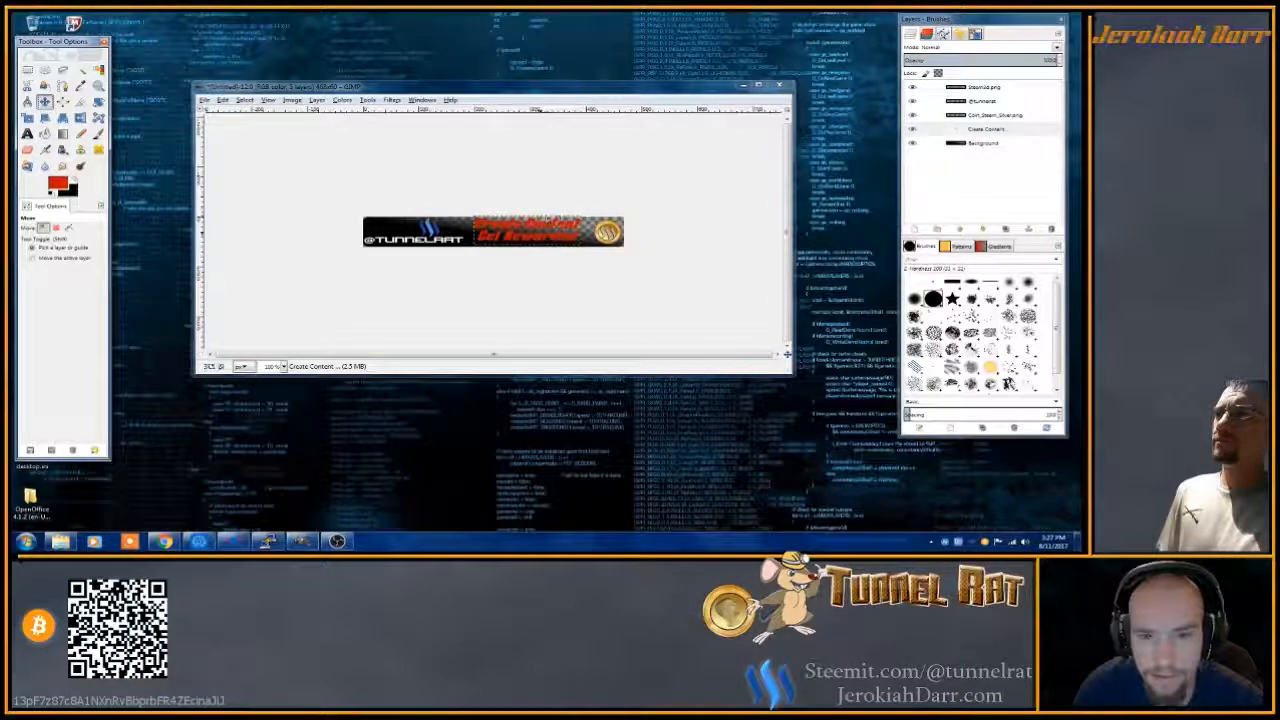
pyautogui.moveTo(540, 244); pyautogui.dragTo(540, 245)
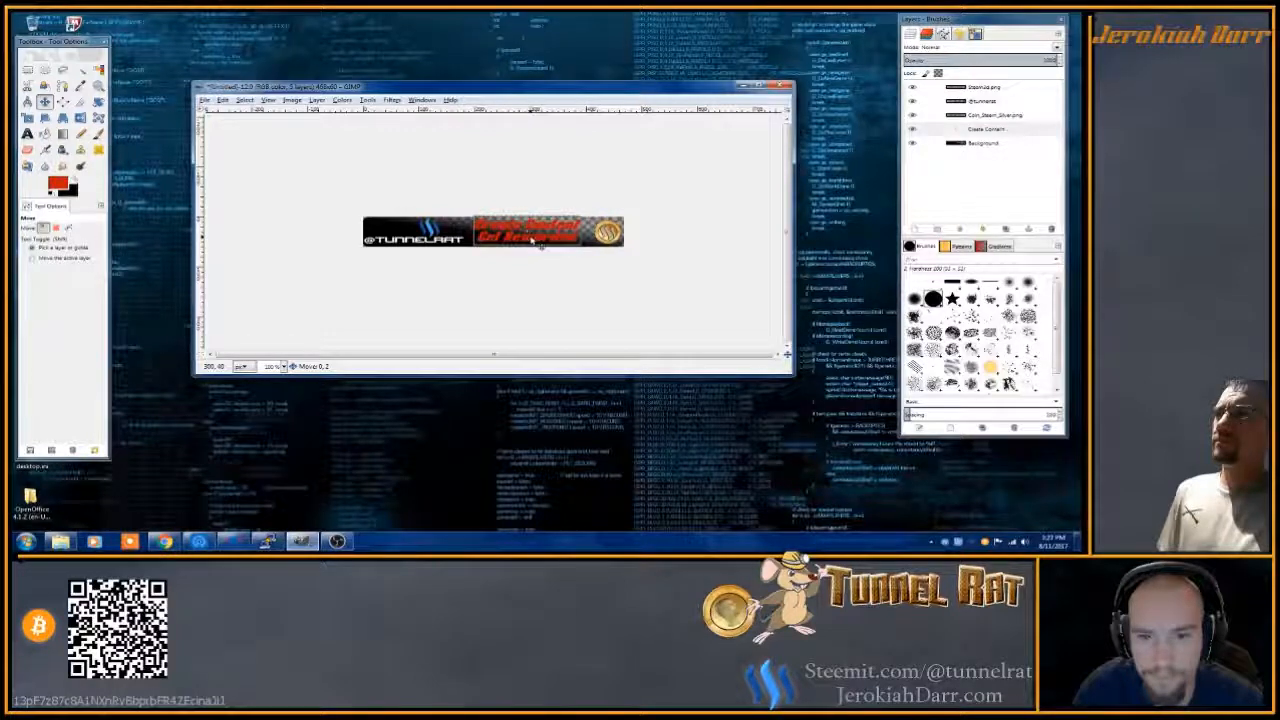
pyautogui.moveTo(531, 240); pyautogui.dragTo(531, 240)
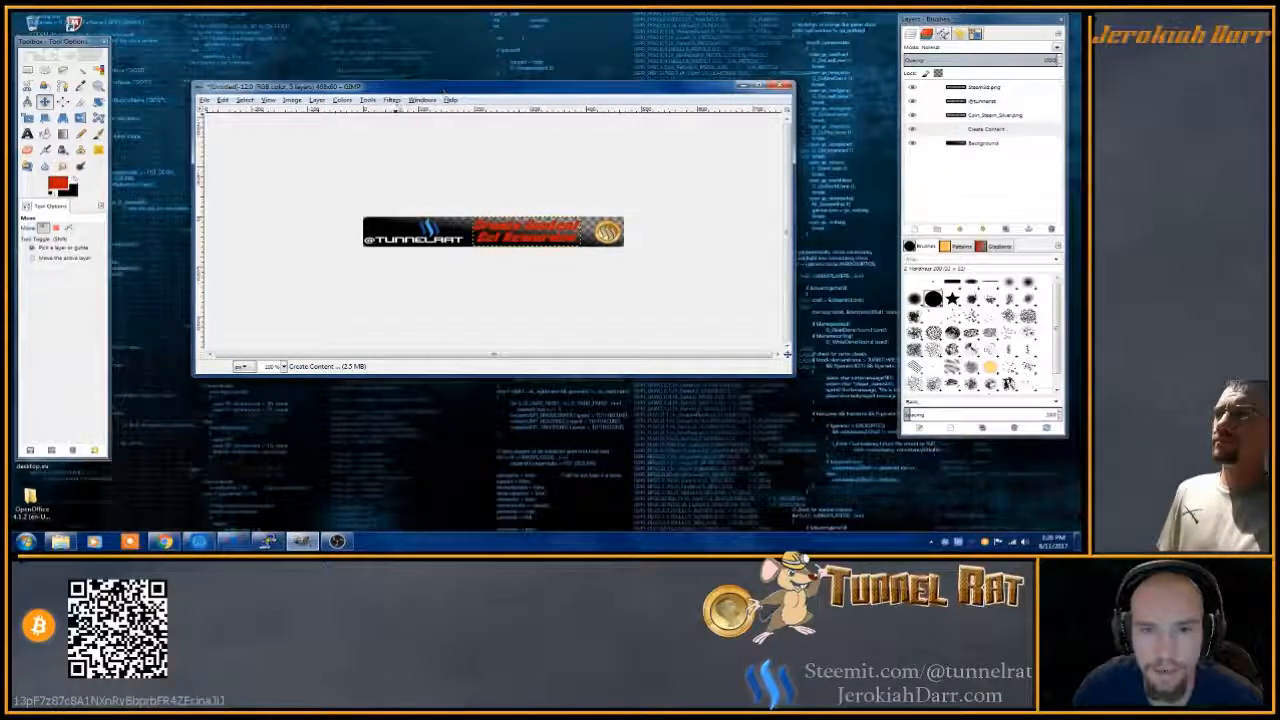
# - Apply a white (ffffff) drop shadow to the slogan with vertical offset -1, blur radius 0 and opacity 100
pyautogui.click(394, 101)
pyautogui.click(395, 101)
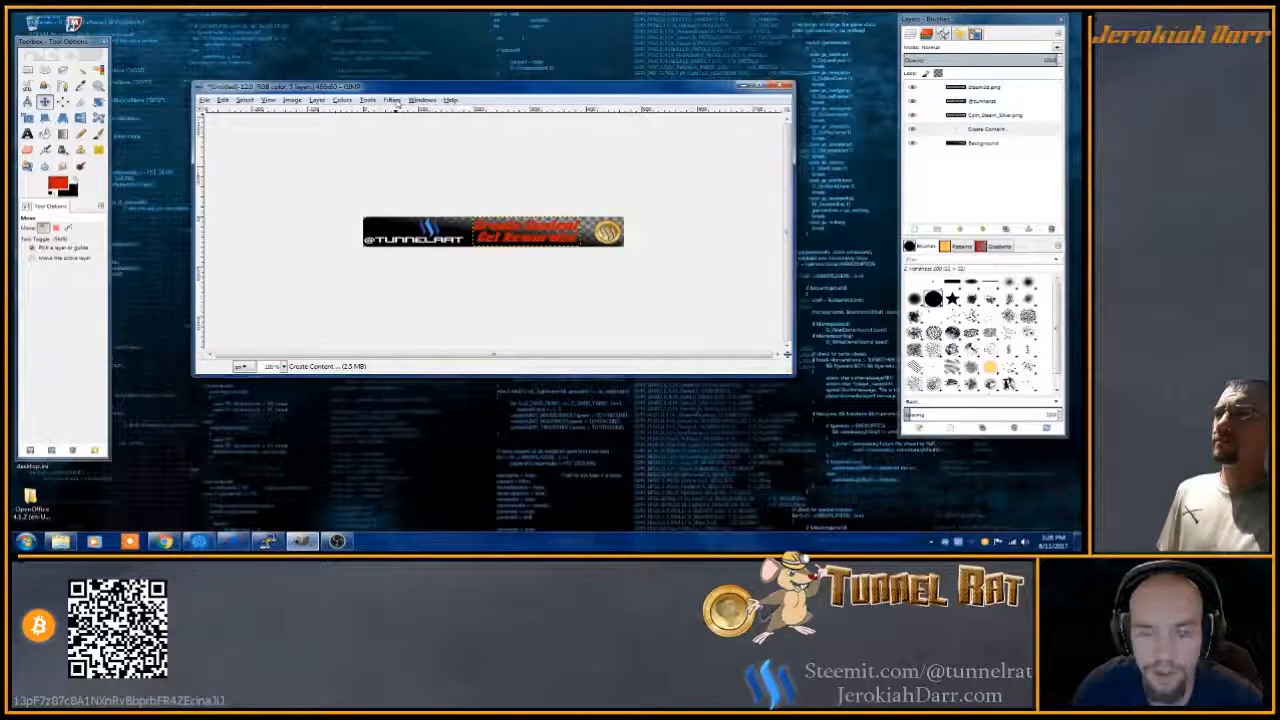
pyautogui.click(395, 101)
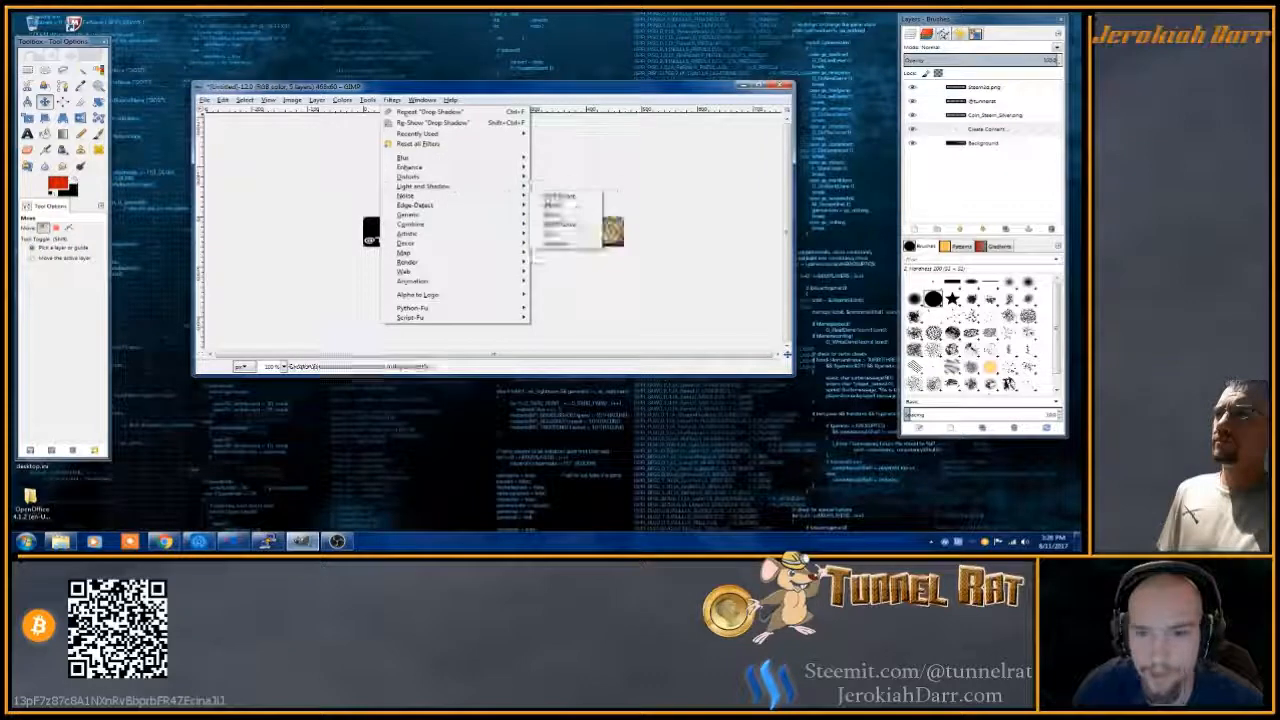
pyautogui.moveTo(527, 187)
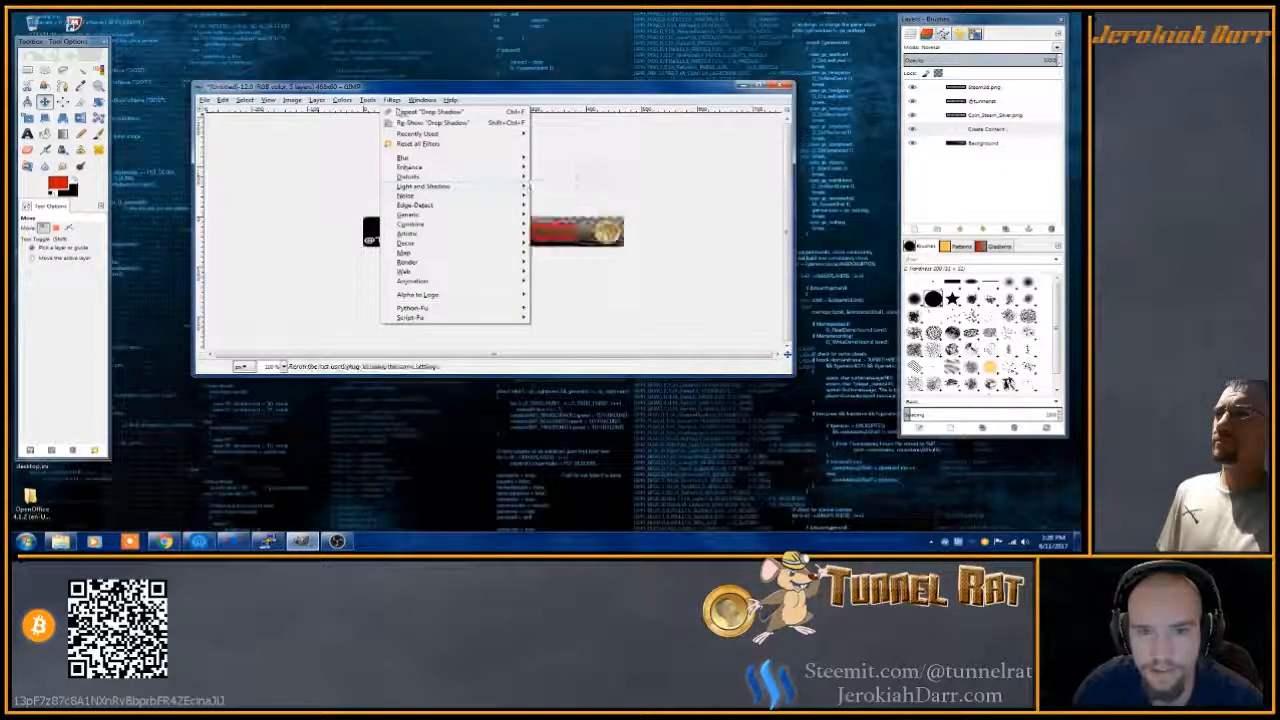
pyautogui.click(430, 123)
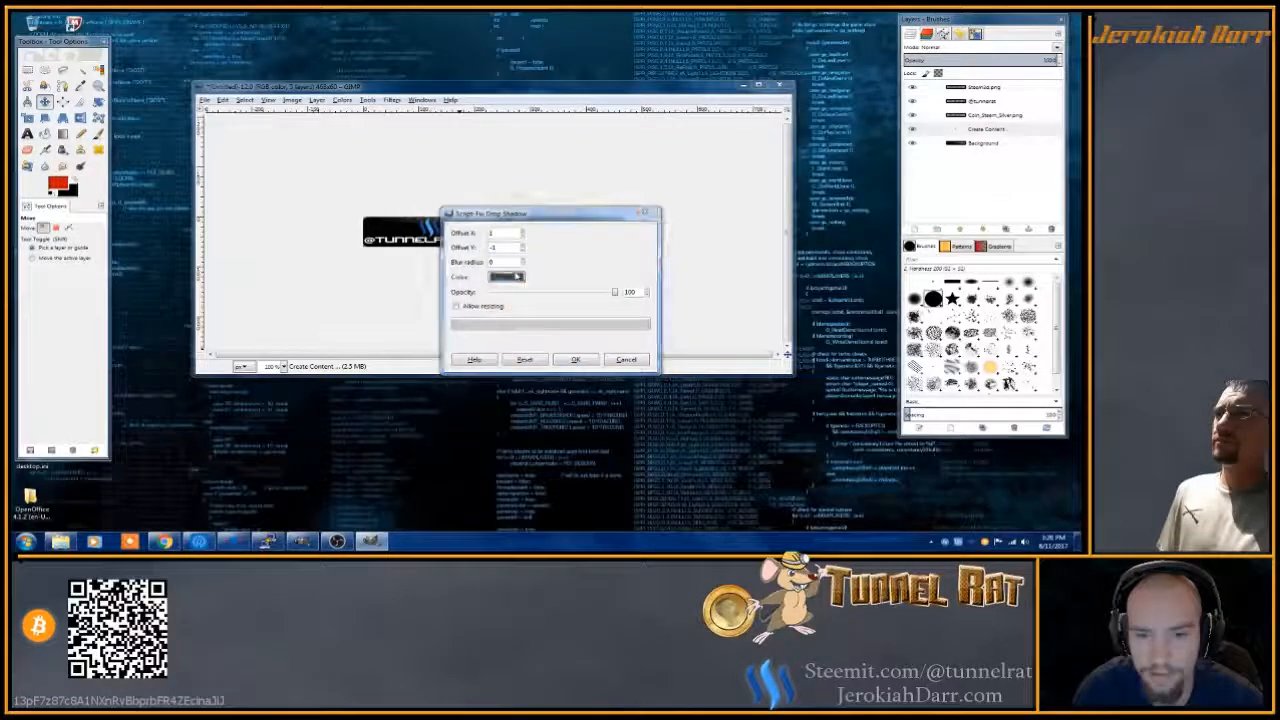
pyautogui.click(506, 277)
pyautogui.moveTo(632, 348); pyautogui.dragTo(582, 348)
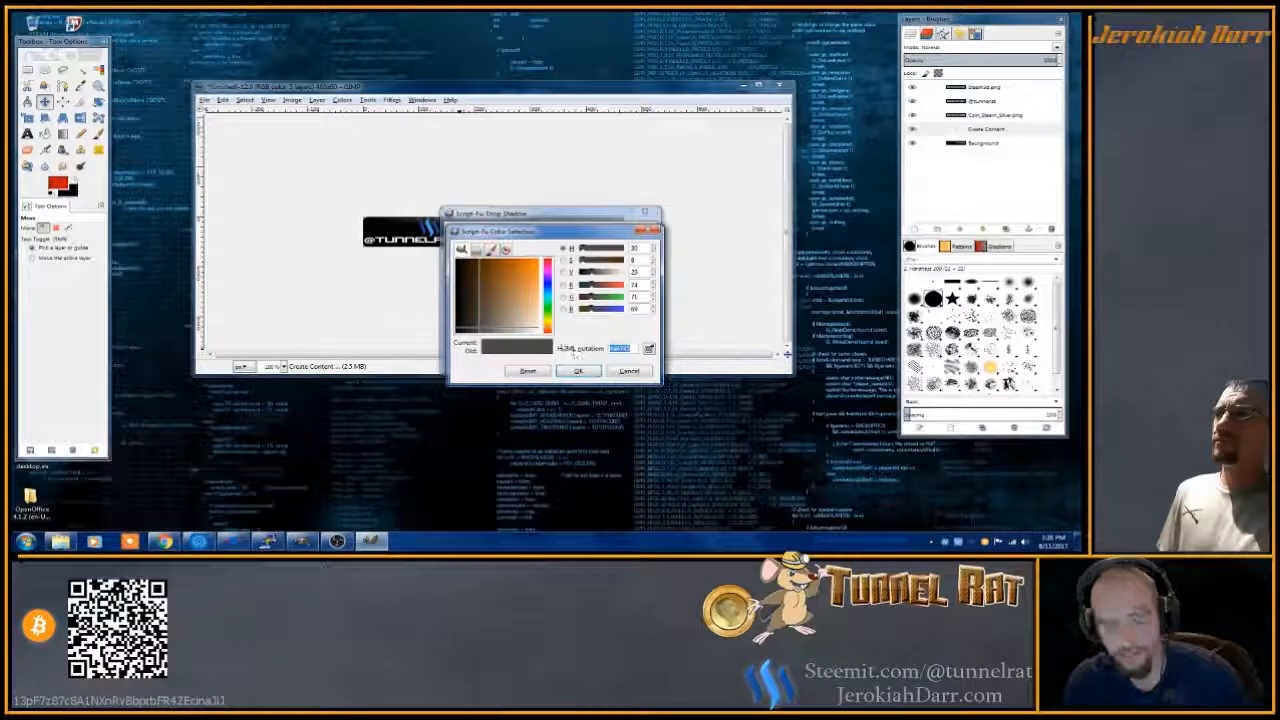
pyautogui.write('8ffffff')
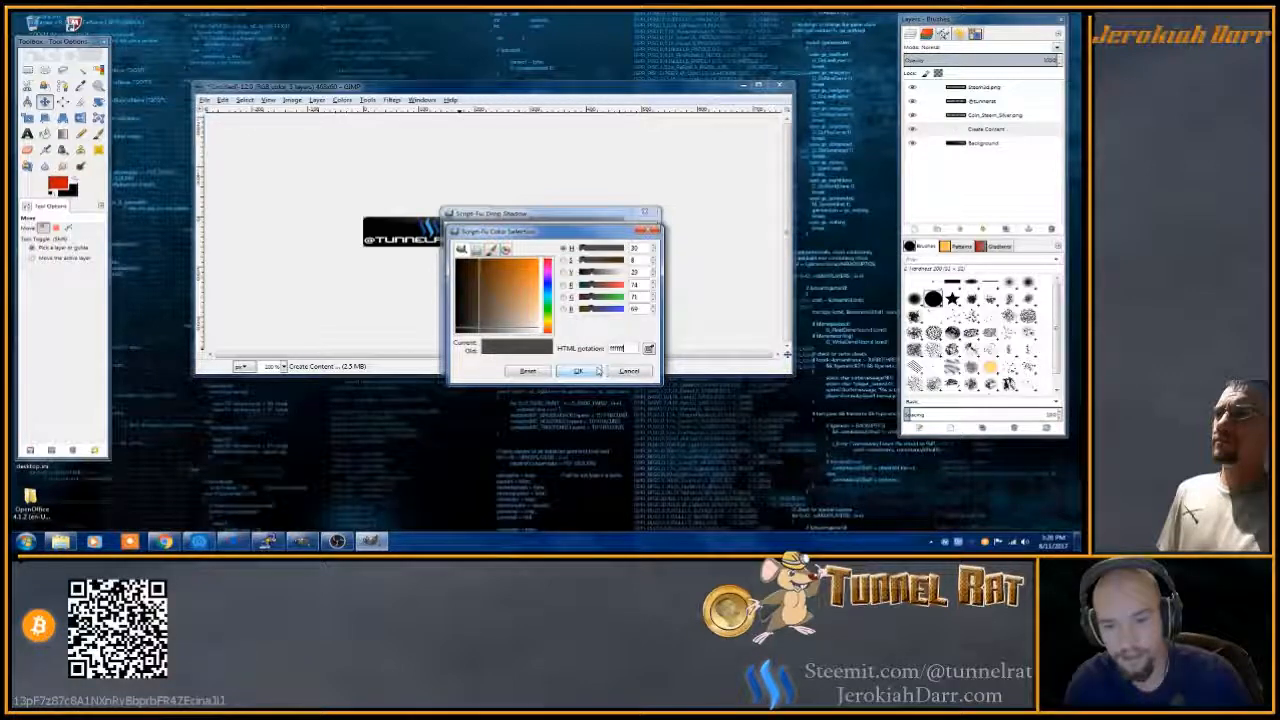
pyautogui.click(578, 371)
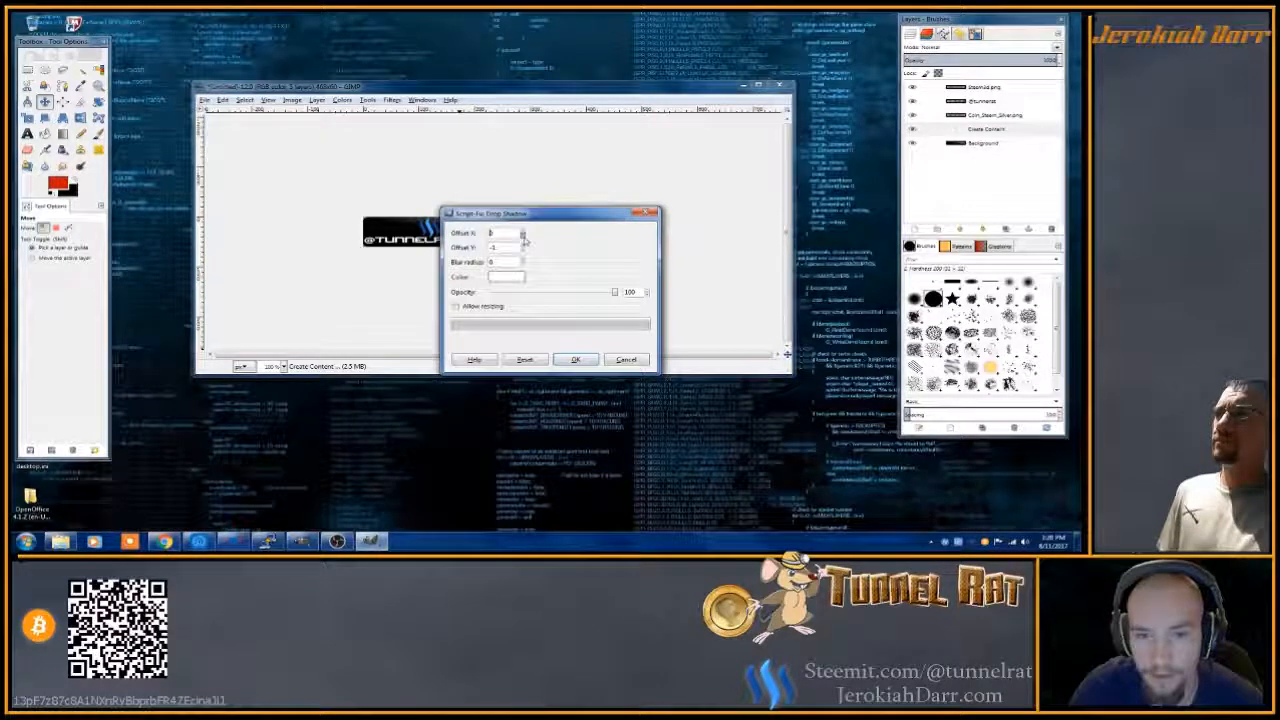
pyautogui.click(565, 361)
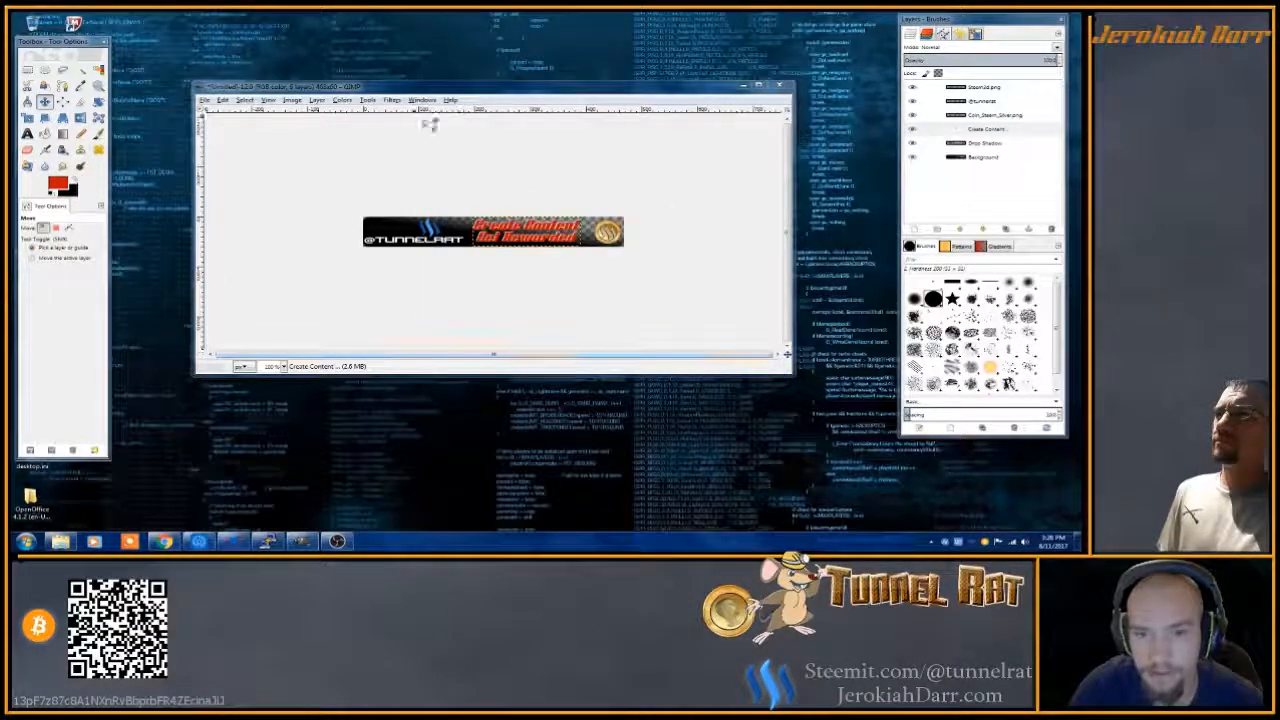
# - Add a second white drop shadow to the slogan with a different horizontal offset and vertical offset -1
pyautogui.click(318, 101)
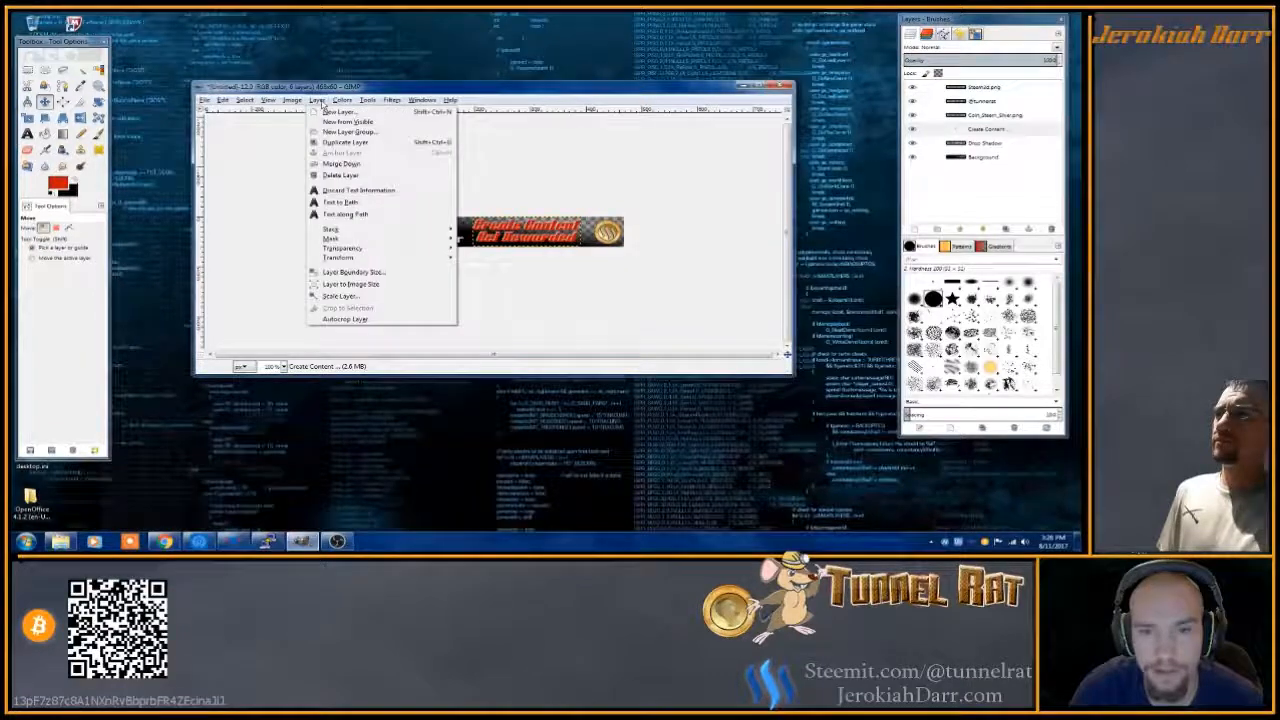
pyautogui.moveTo(390, 101)
pyautogui.click(415, 122)
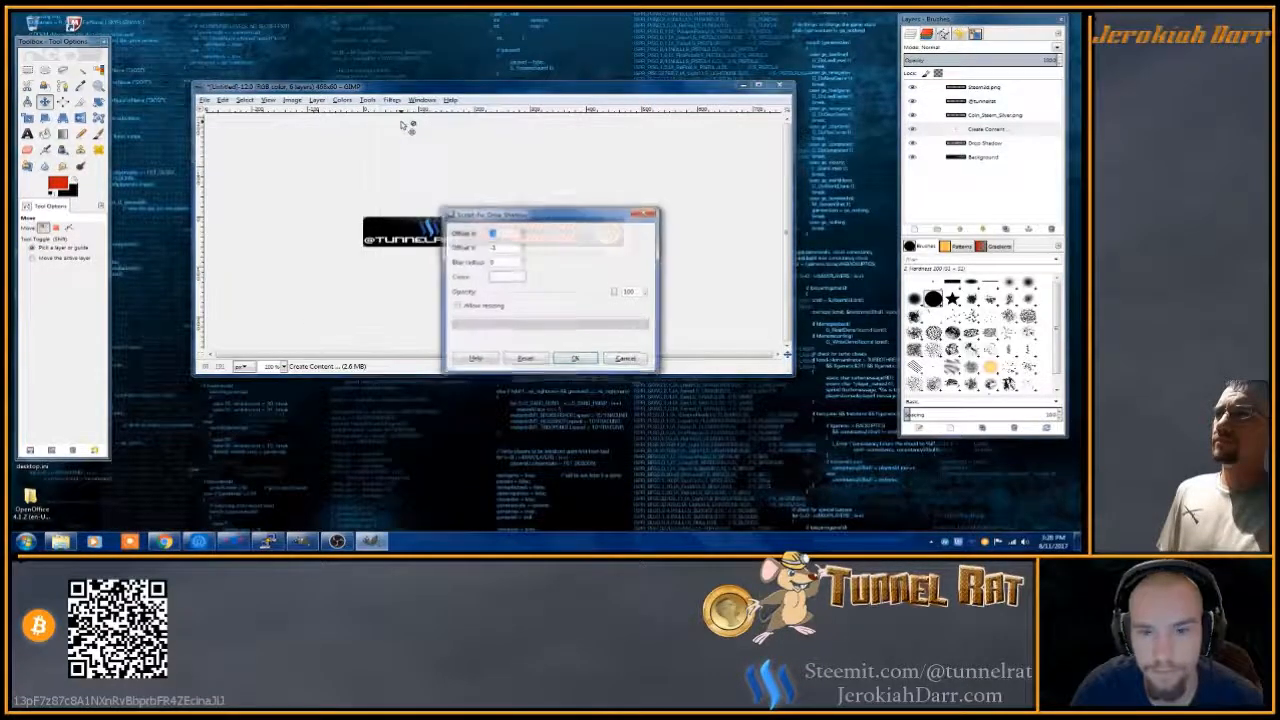
pyautogui.click(524, 233)
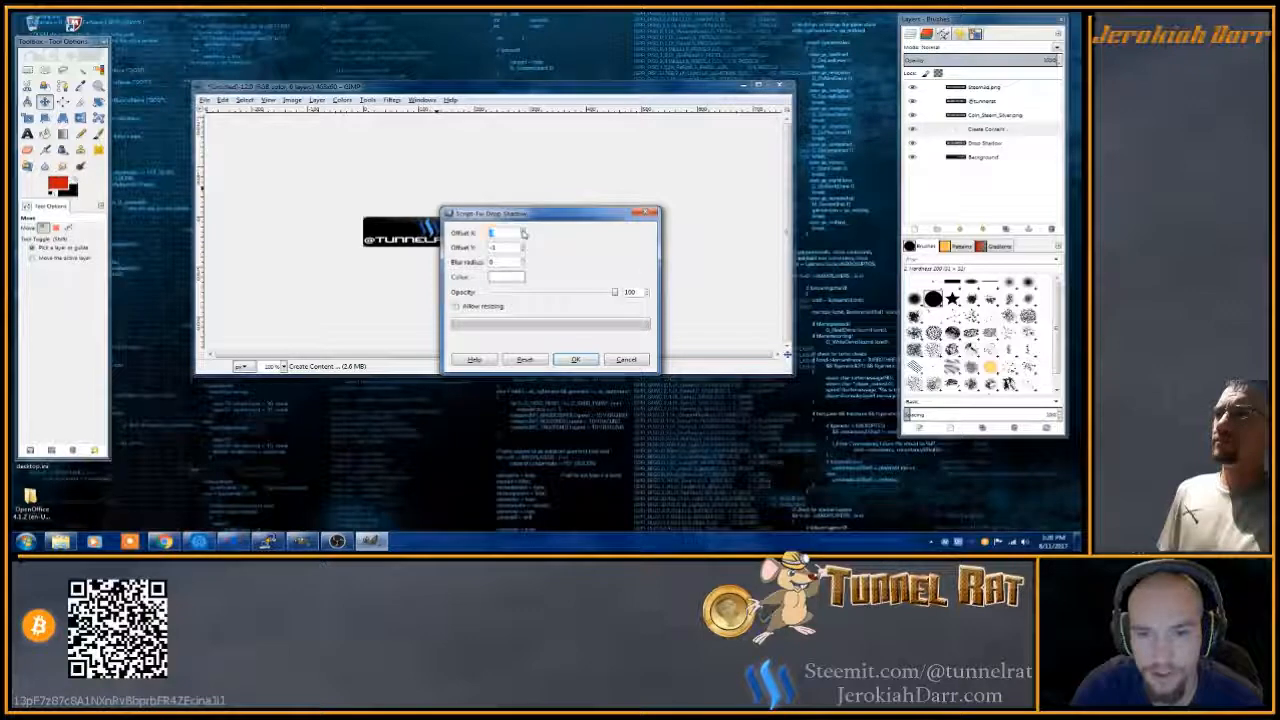
pyautogui.click(574, 360)
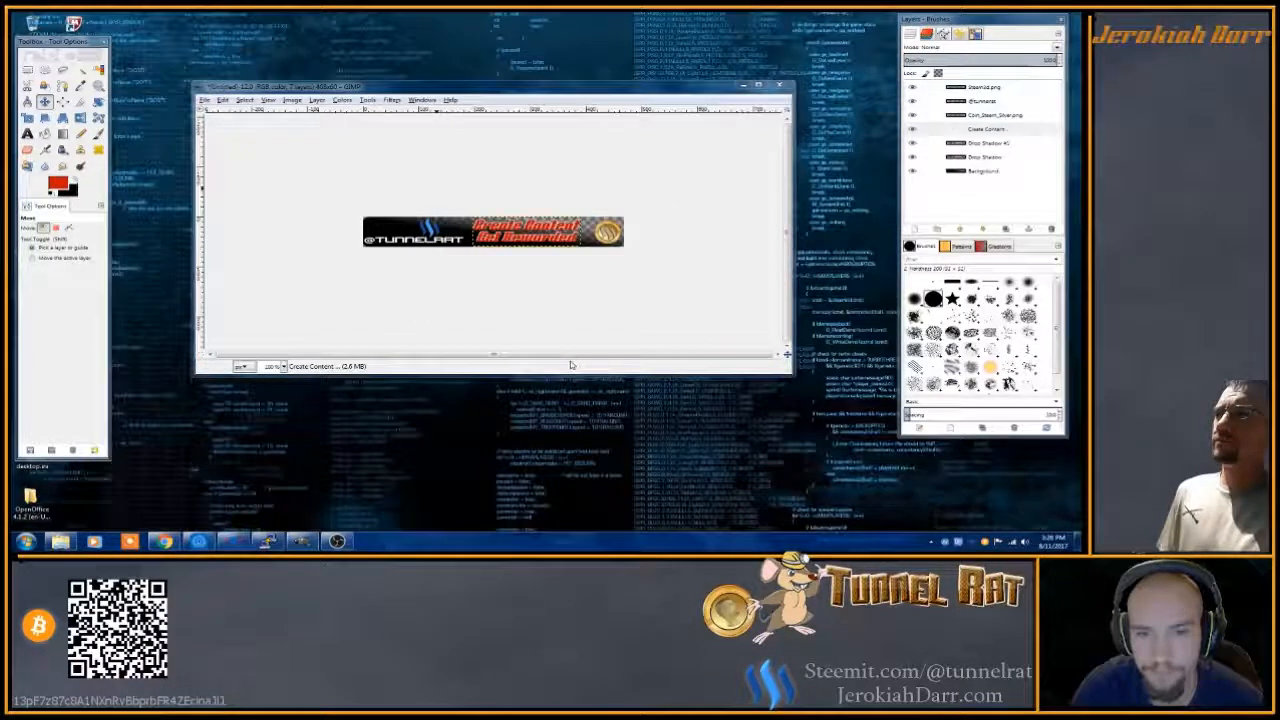
# - Add a third white drop shadow to the slogan with horizontal offset -1 and vertical offset 1
pyautogui.click(391, 100)
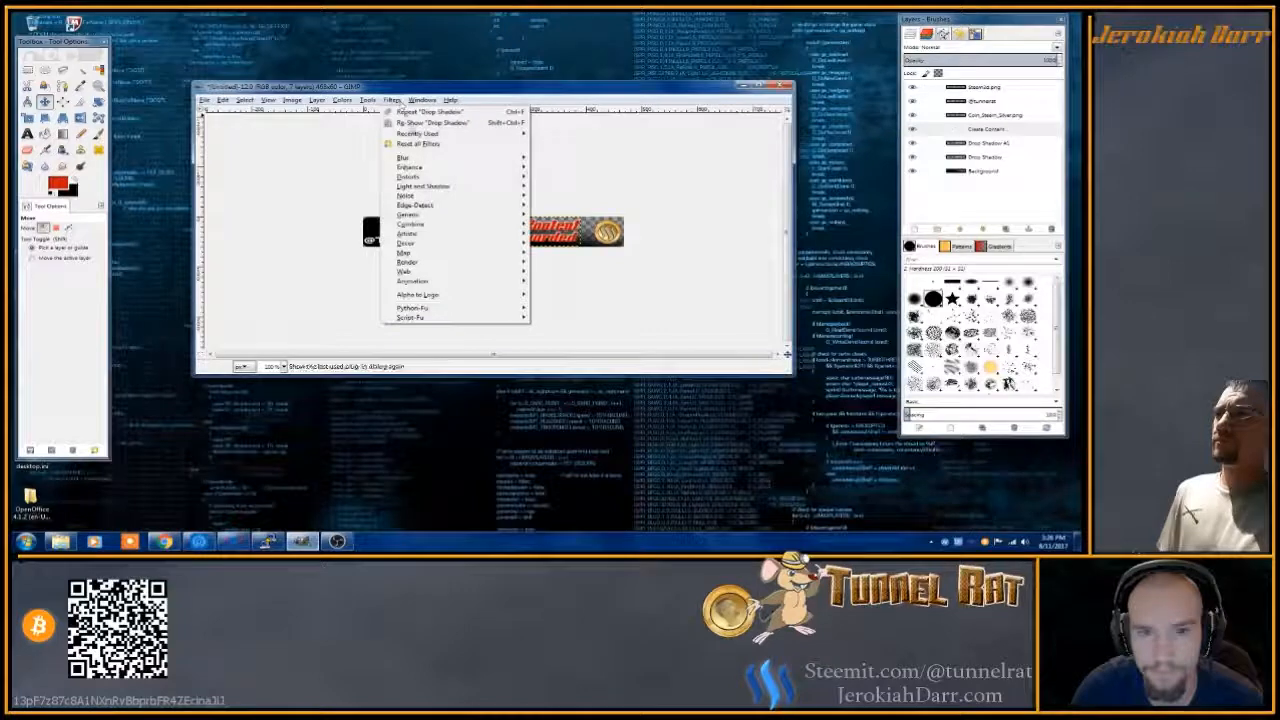
pyautogui.click(548, 237)
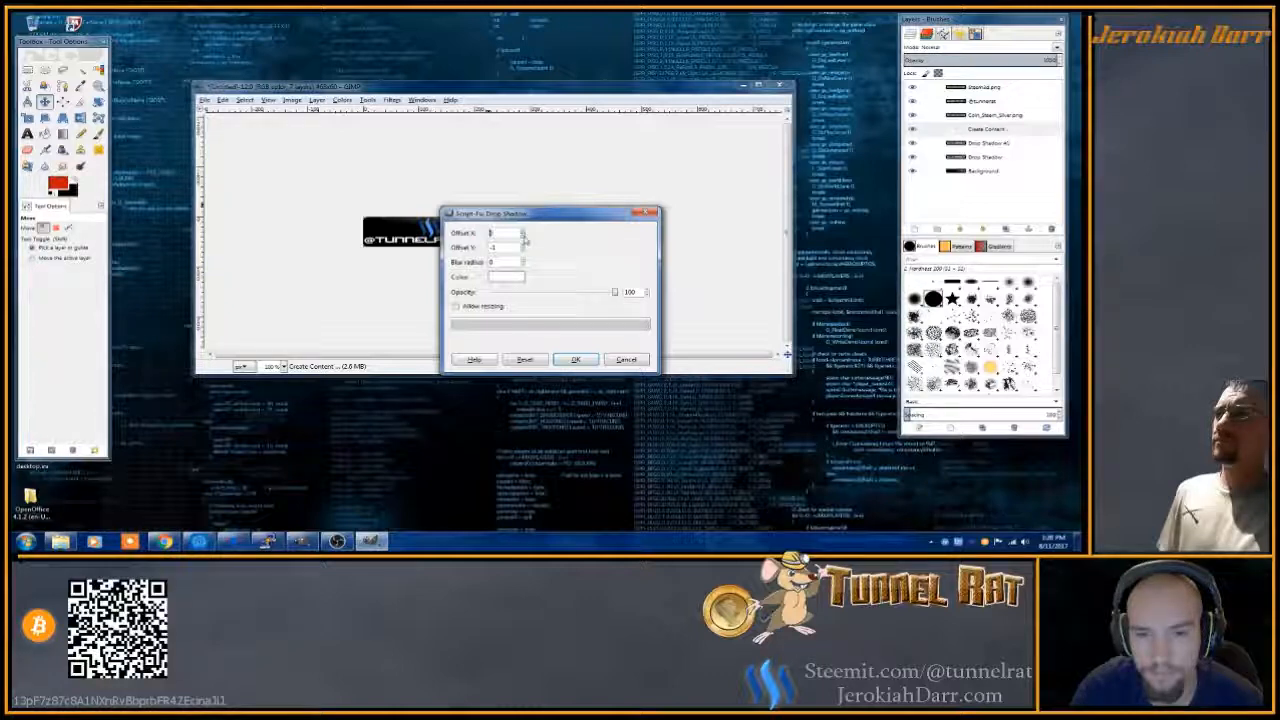
pyautogui.click(575, 359)
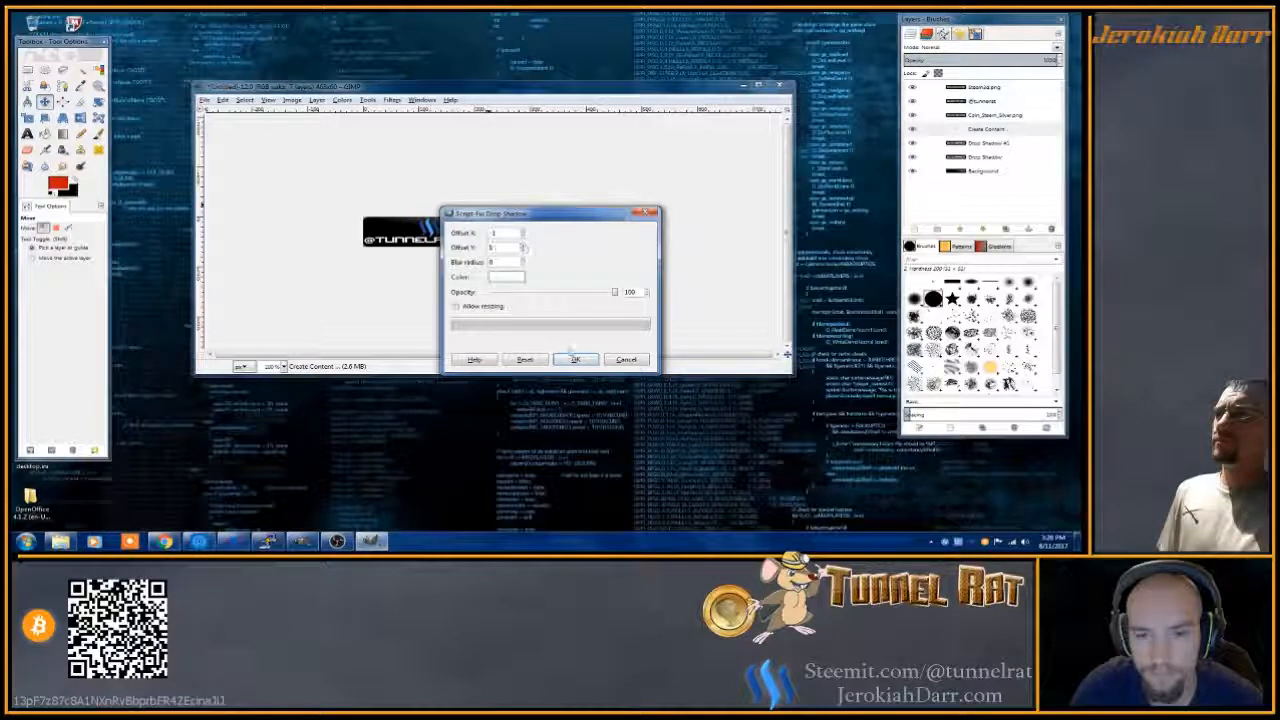
# - Add a fourth white drop shadow to the slogan with a different horizontal offset and vertical offset 1
pyautogui.click(392, 100)
pyautogui.click(430, 125)
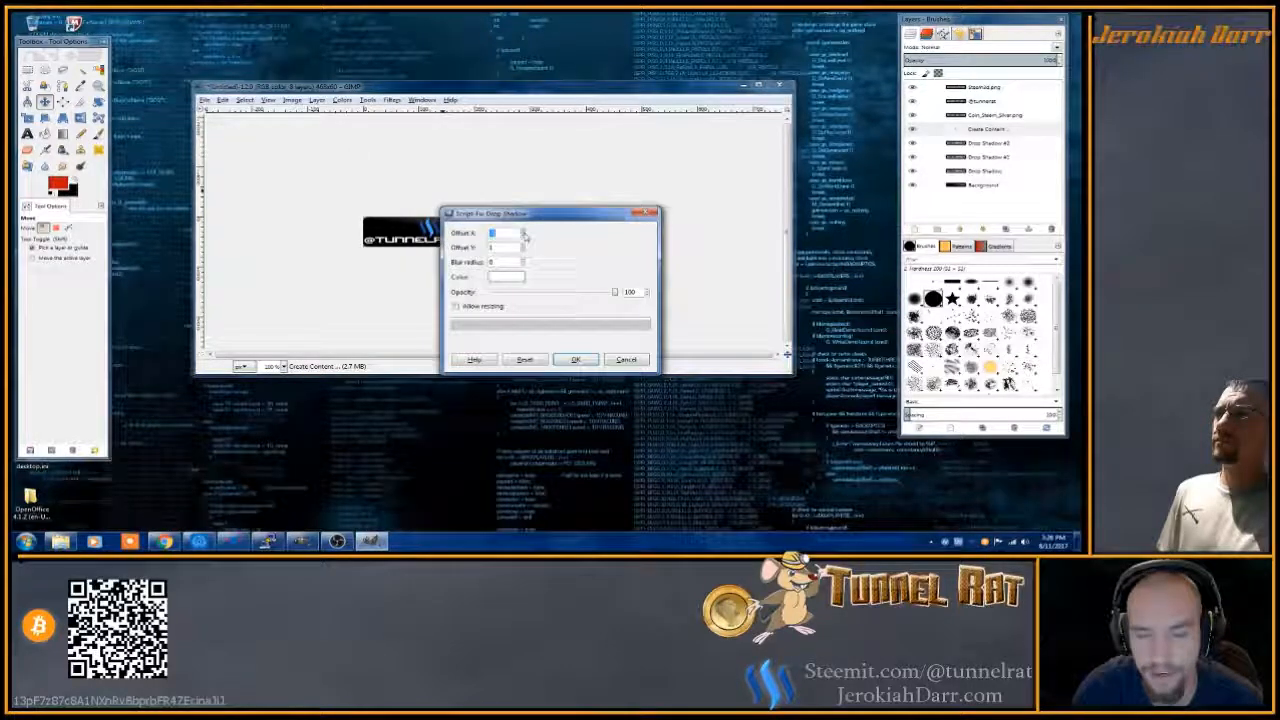
pyautogui.click(575, 359)
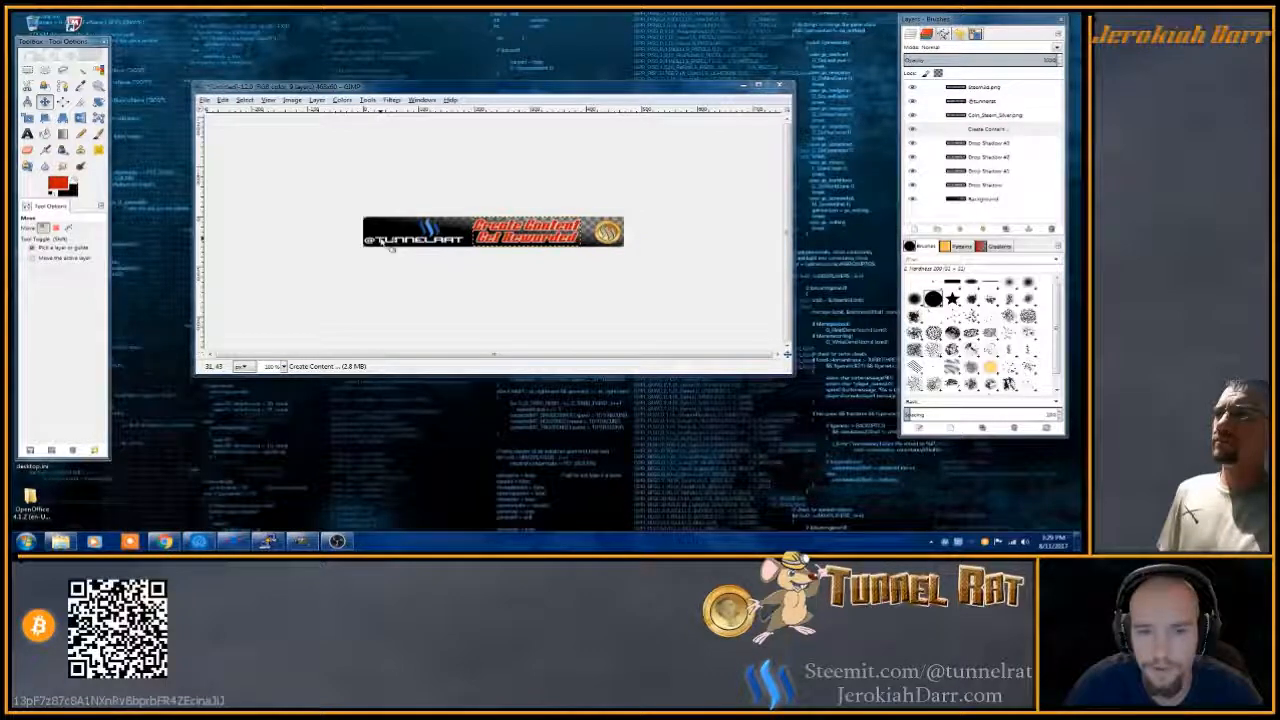
# - Select the slogan's letter shapes from its layer's alpha and expand the Create Content layer to the image size
pyautogui.click(991, 200)
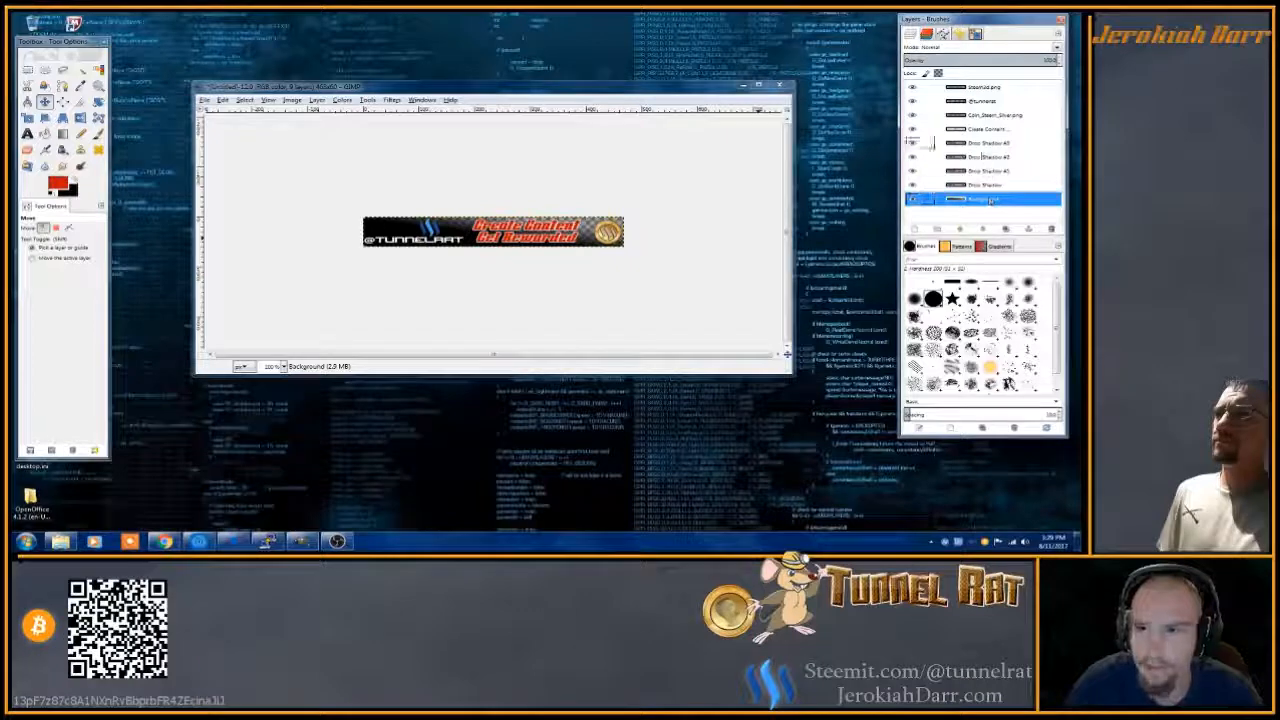
pyautogui.click(984, 142)
pyautogui.rightClick(986, 129)
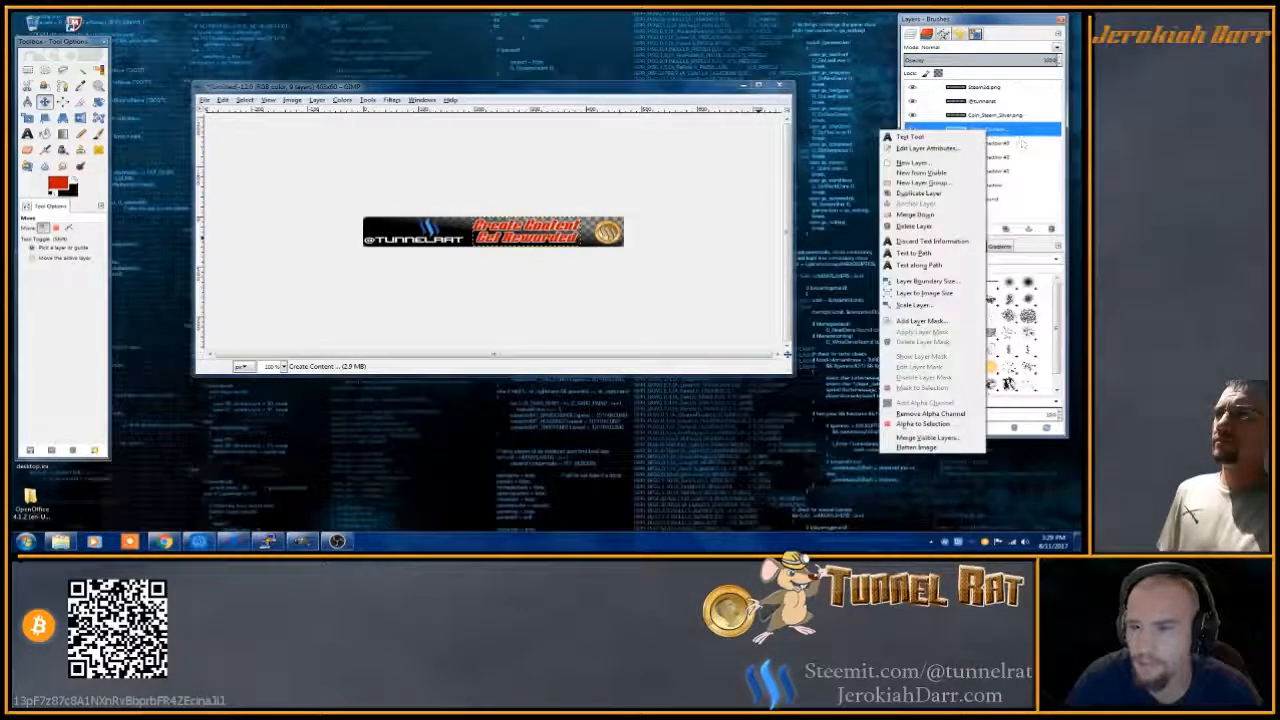
pyautogui.click(937, 425)
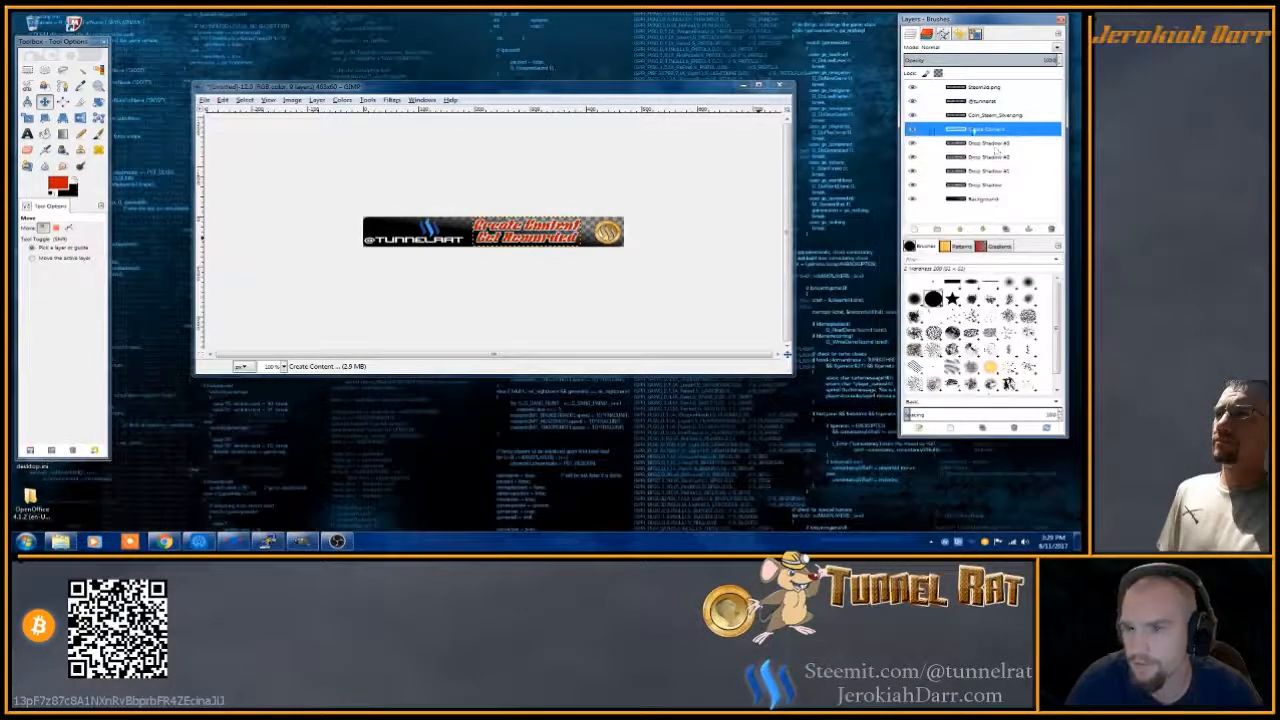
pyautogui.rightClick(974, 130)
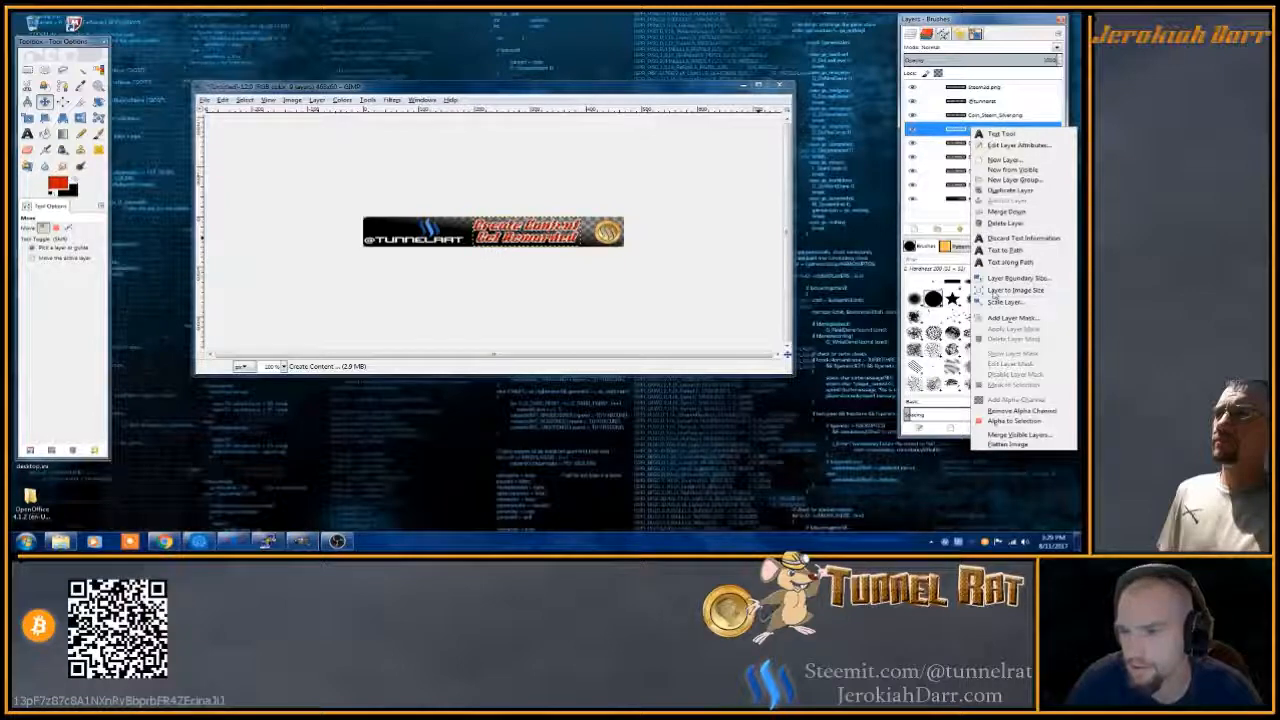
pyautogui.click(995, 291)
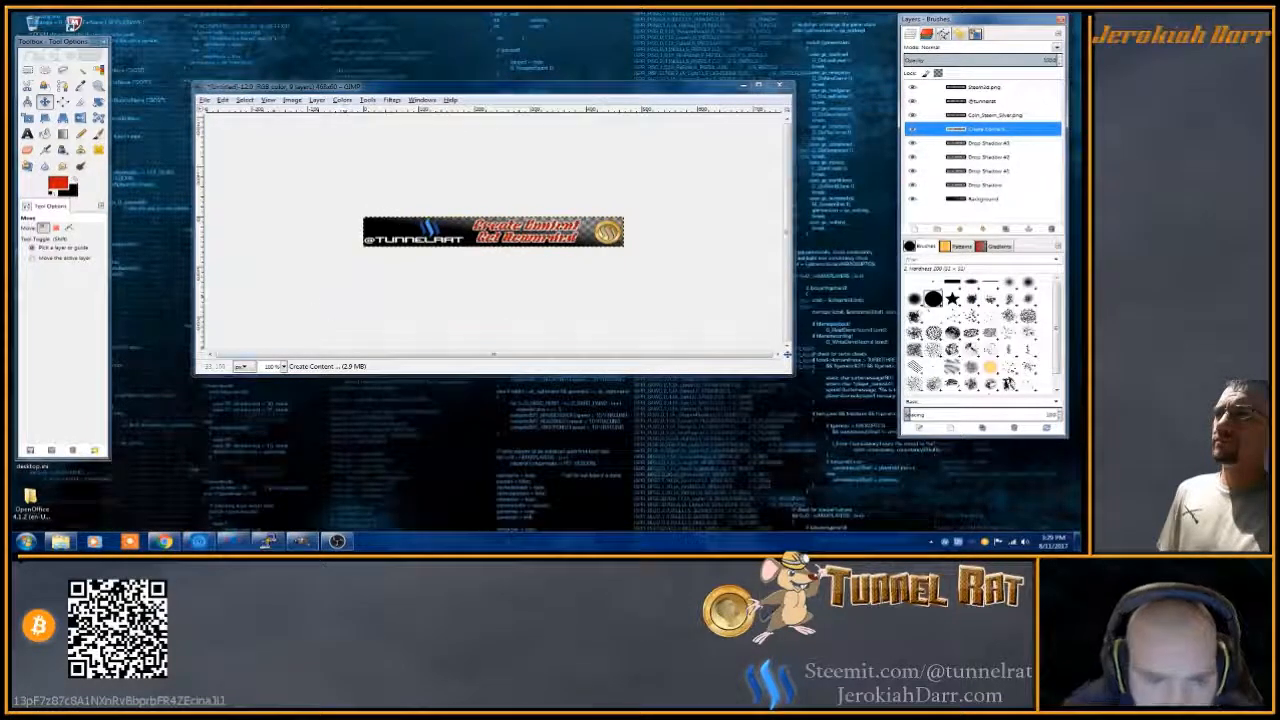
# - Create a new transparent 468 × 60 px layer directly above the slogan layer
pyautogui.click(280, 366)
pyautogui.click(280, 404)
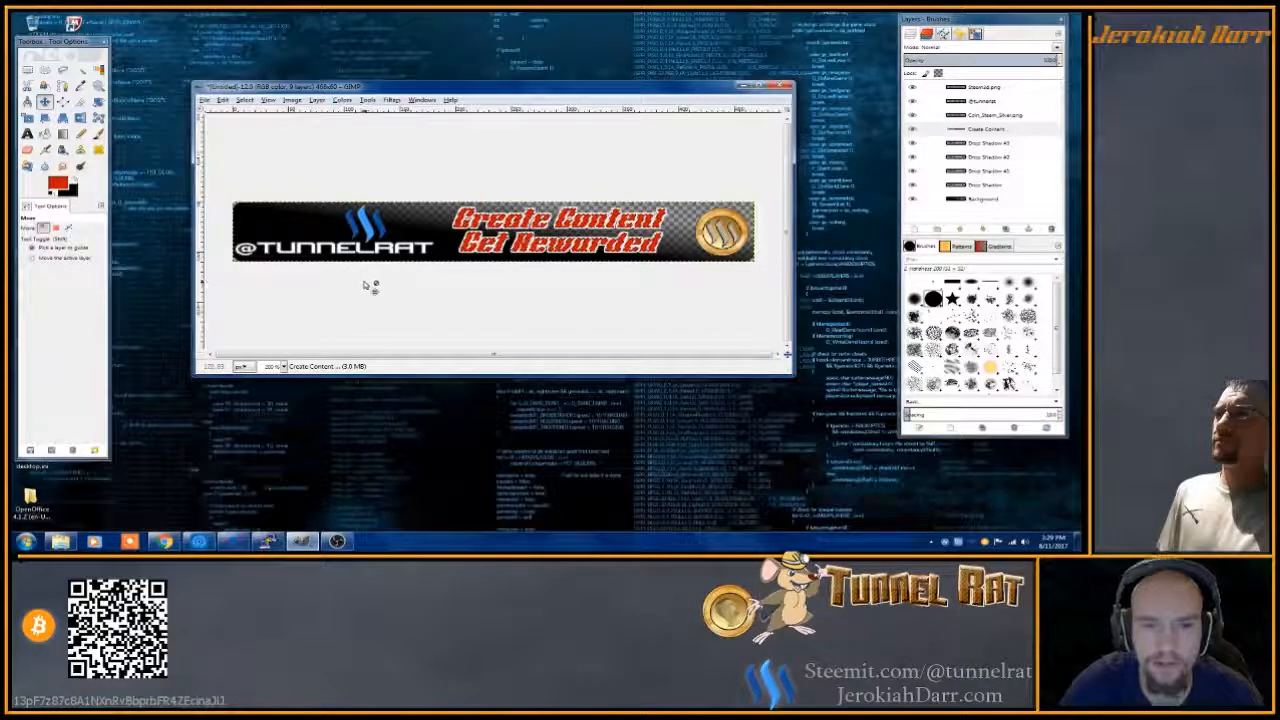
pyautogui.rightClick(966, 130)
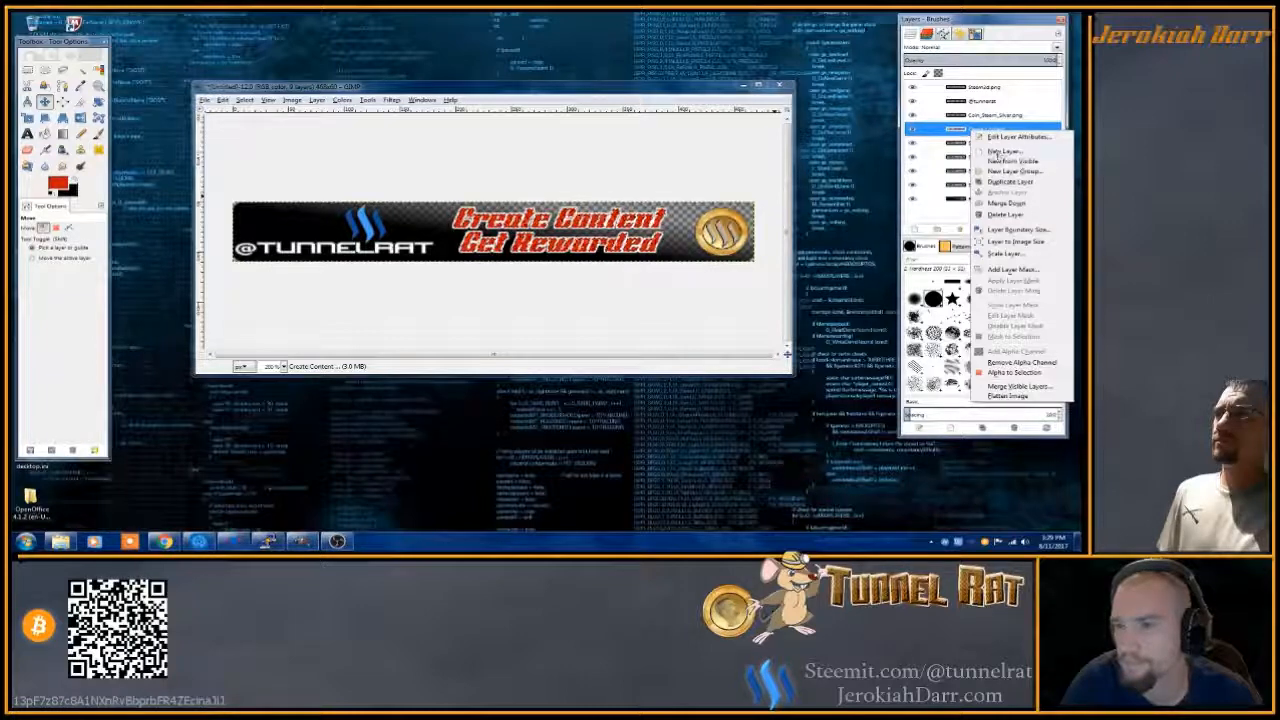
pyautogui.click(1003, 150)
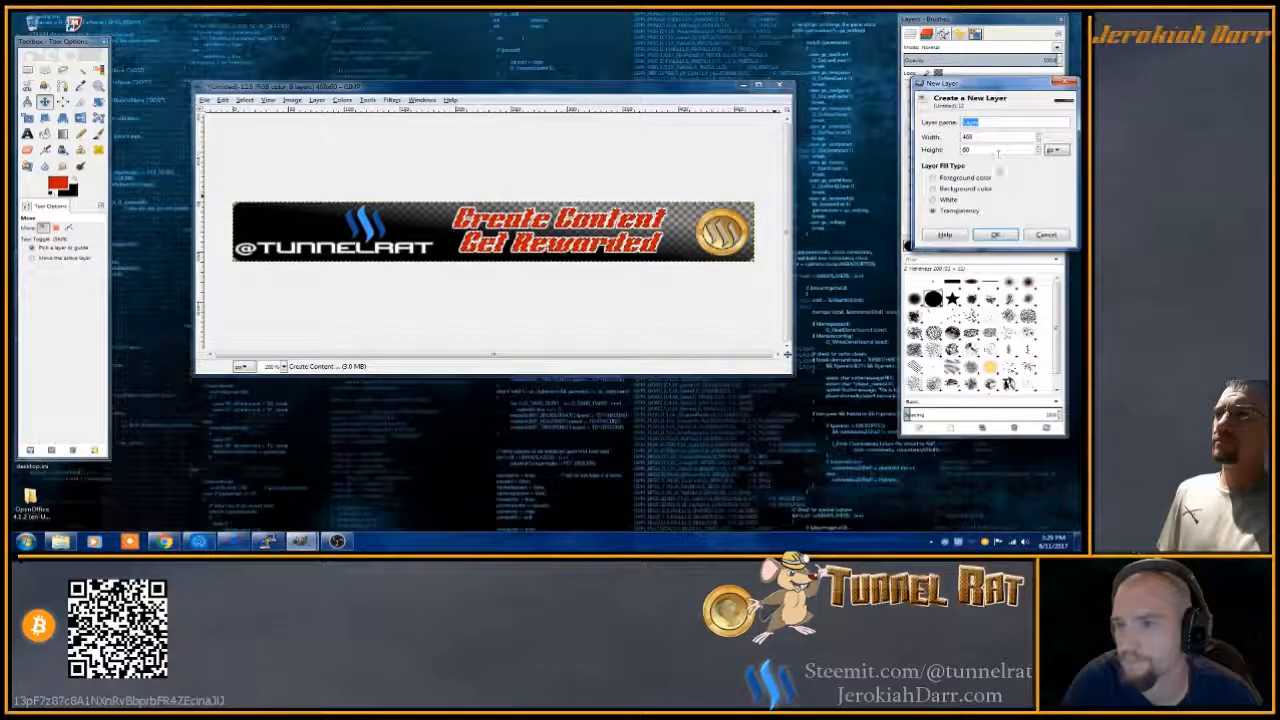
pyautogui.click(996, 234)
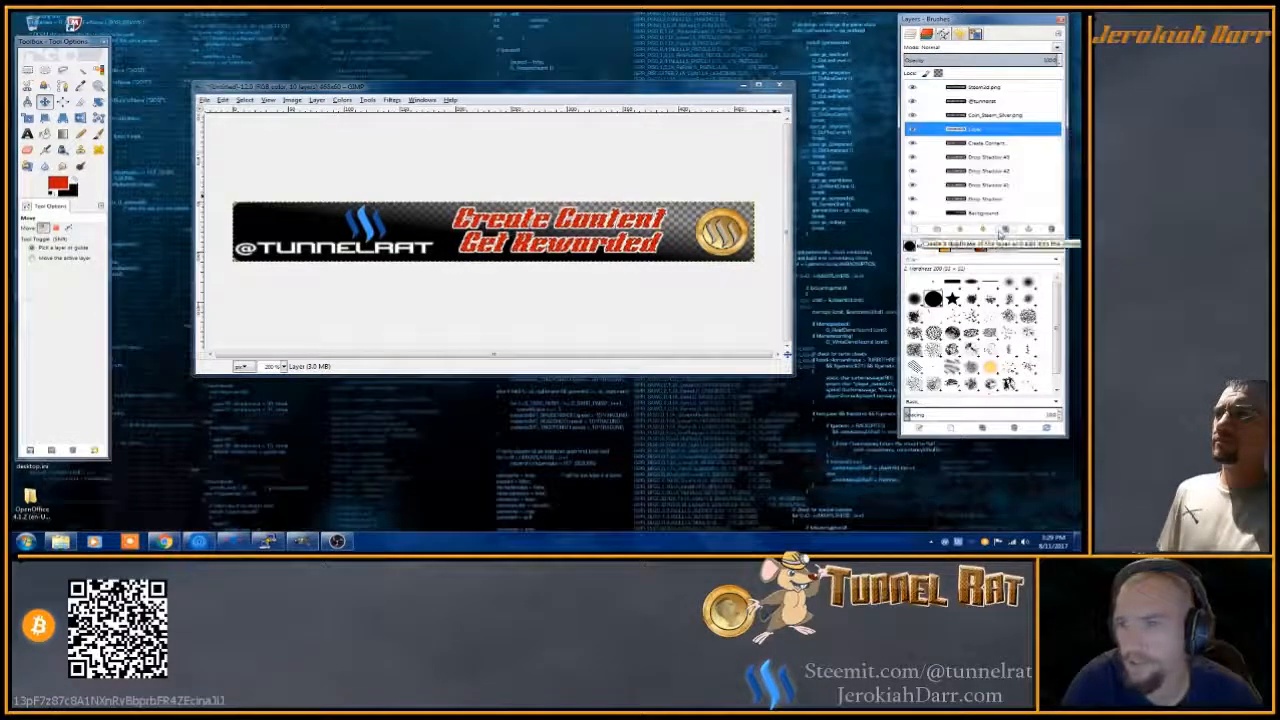
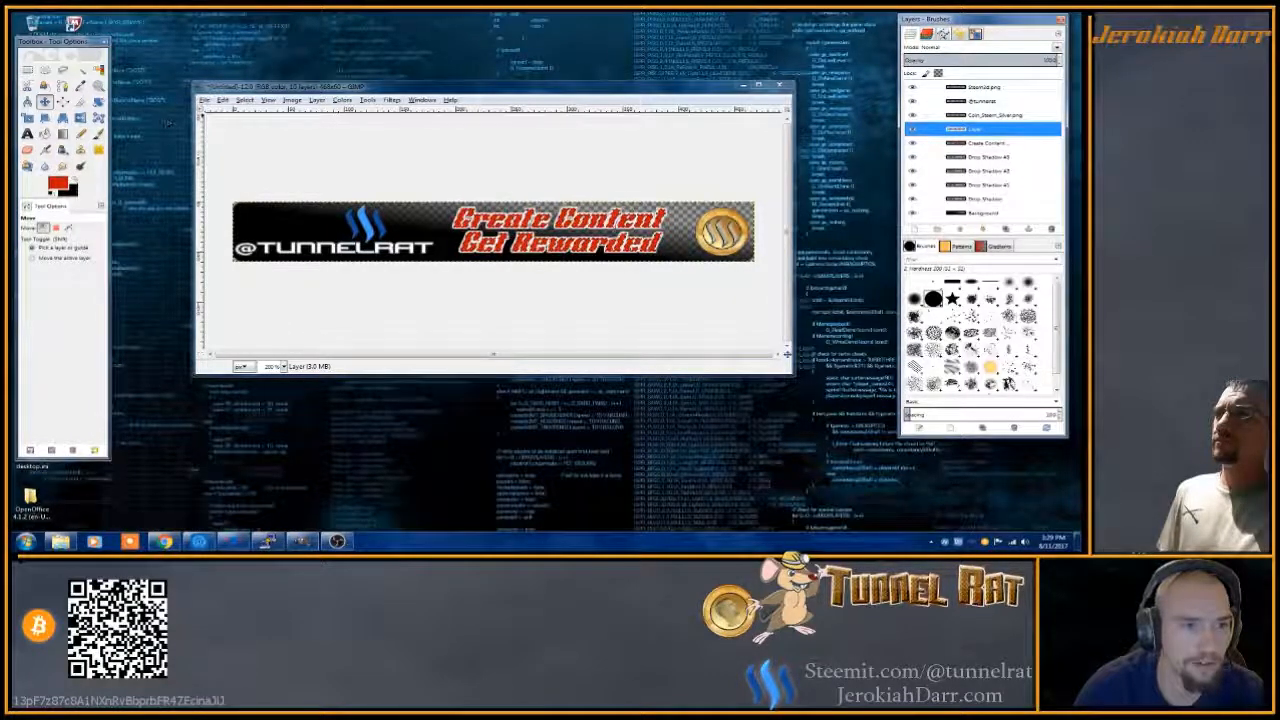
# - Switch to the Bucket Fill tool and set the foreground colour to a dark grey from the saved colours
pyautogui.click(45, 133)
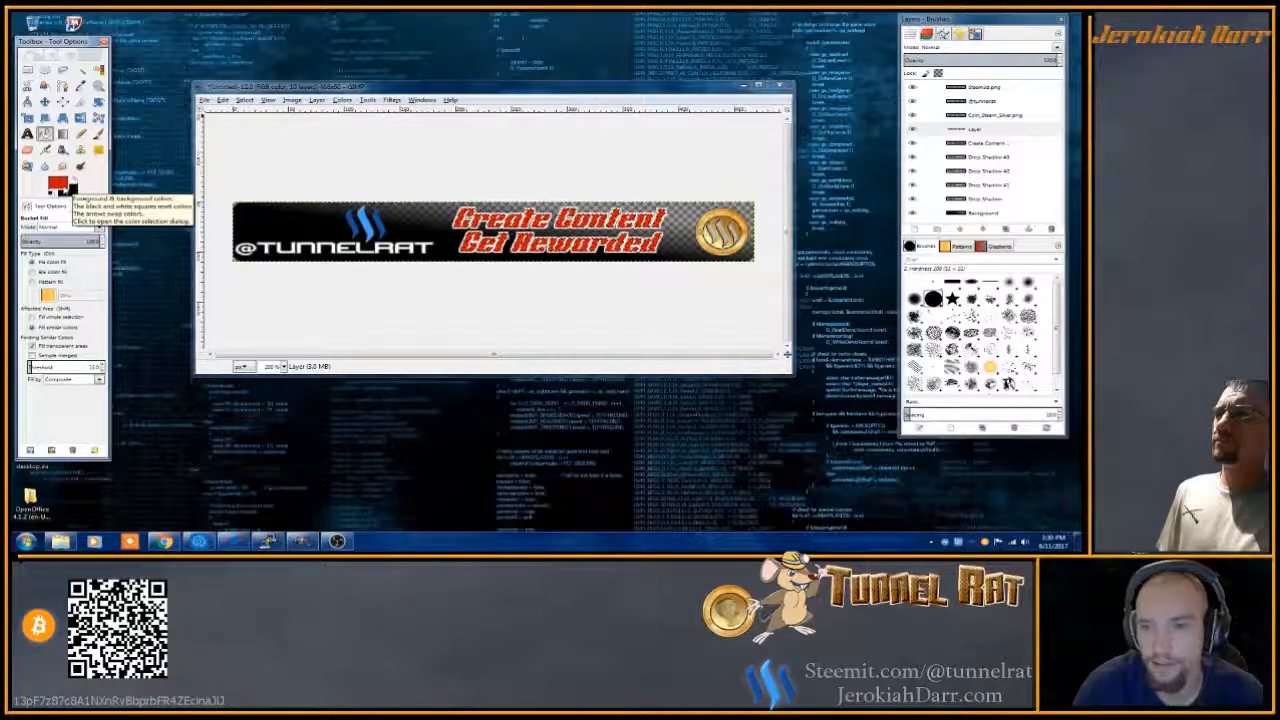
pyautogui.click(60, 184)
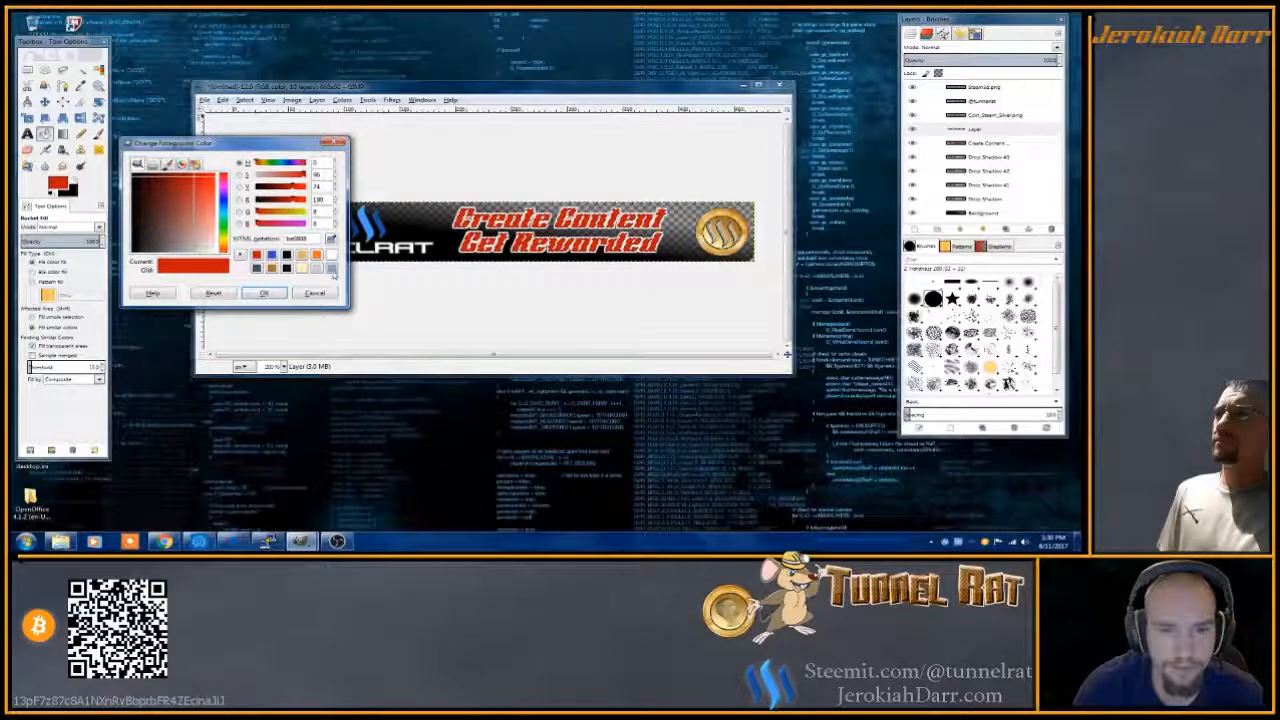
pyautogui.click(331, 270)
pyautogui.click(257, 268)
pyautogui.click(263, 293)
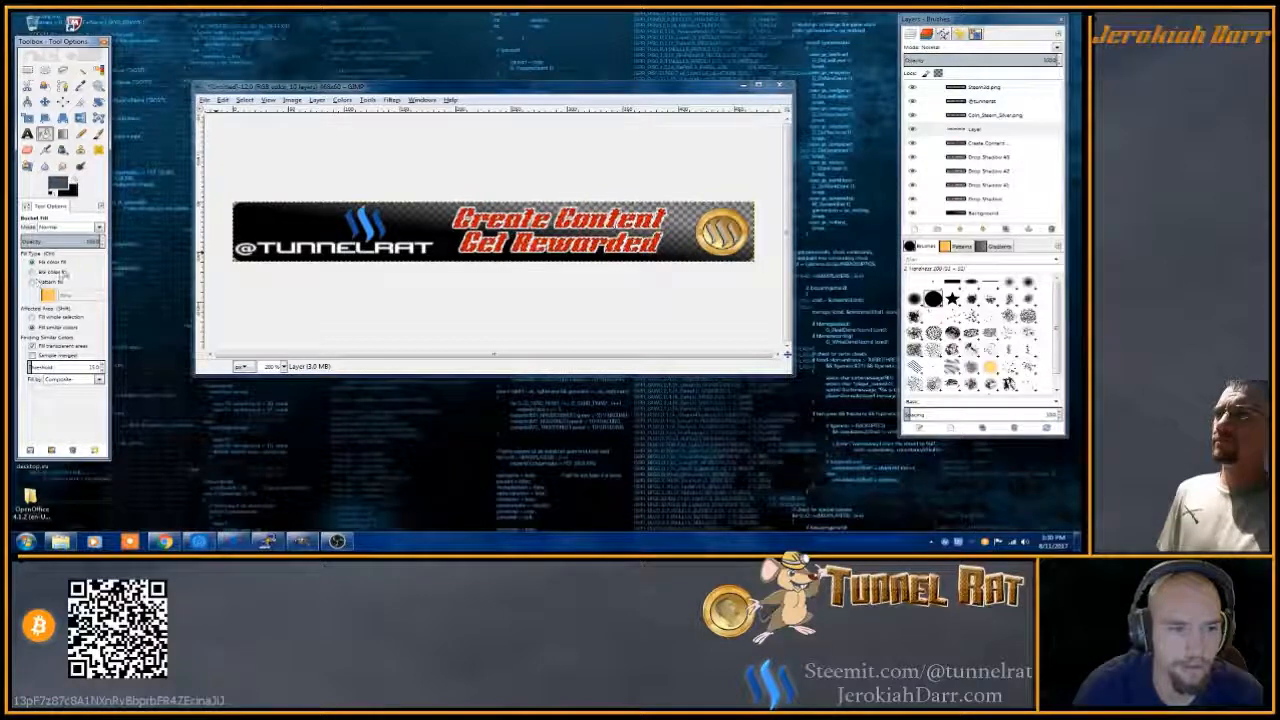
# - Fill the whole slogan selection on the new layer with the 3D Green pattern
pyautogui.click(60, 317)
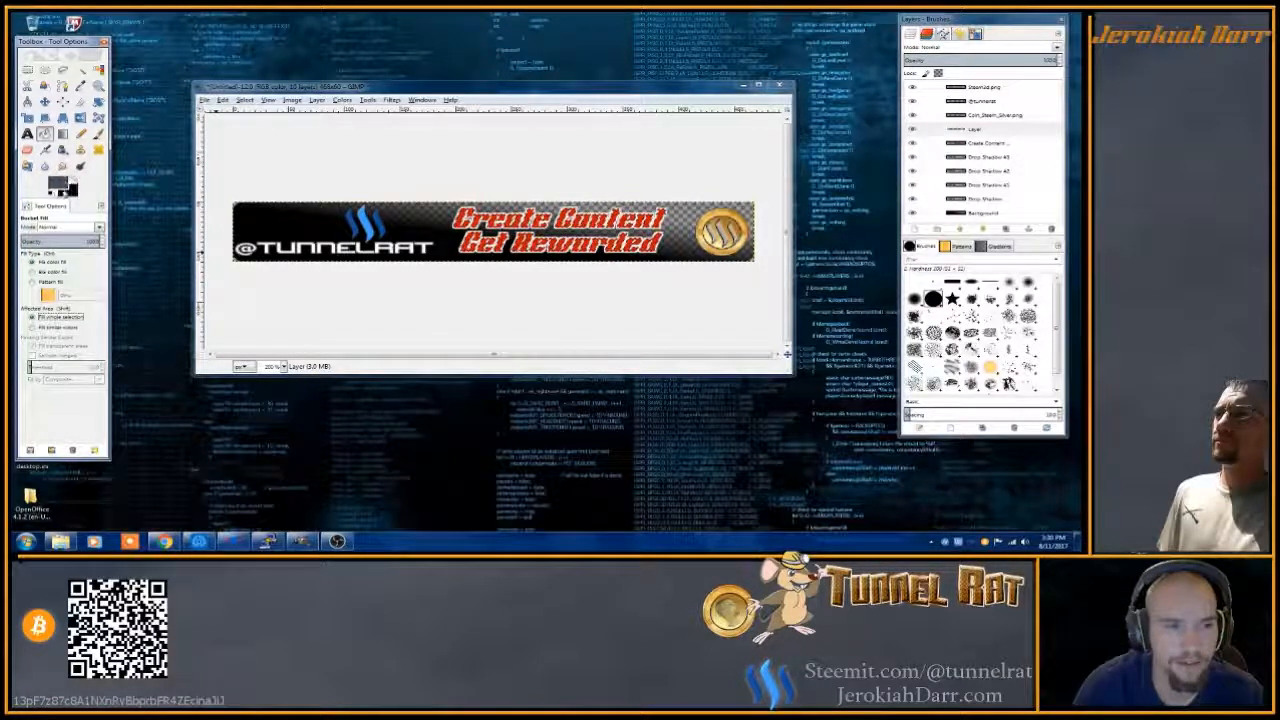
pyautogui.click(33, 282)
pyautogui.click(47, 295)
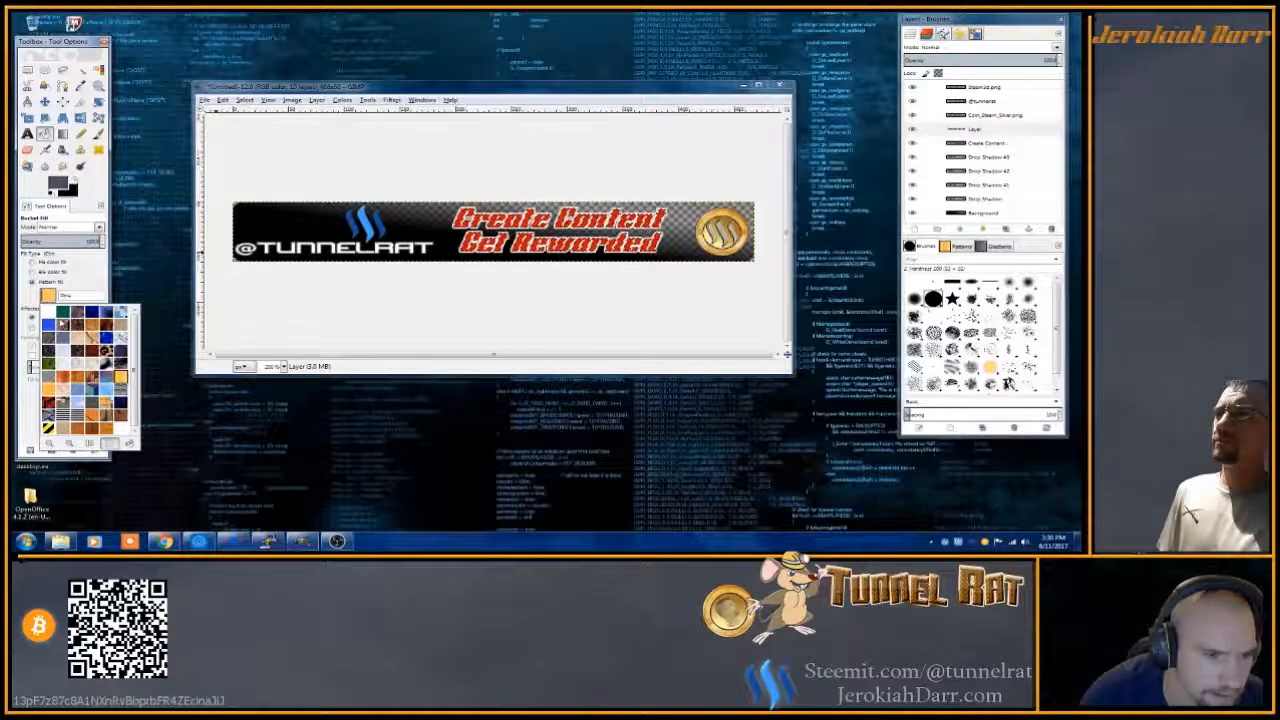
pyautogui.click(62, 314)
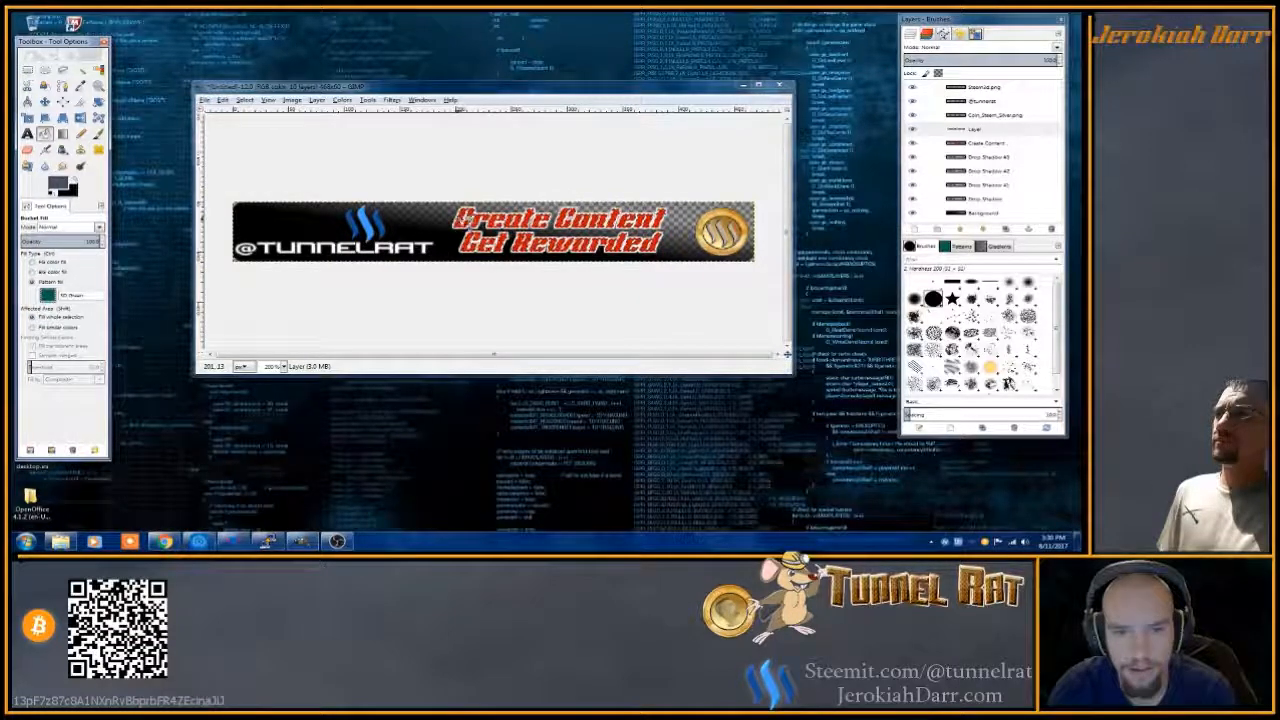
pyautogui.click(503, 218)
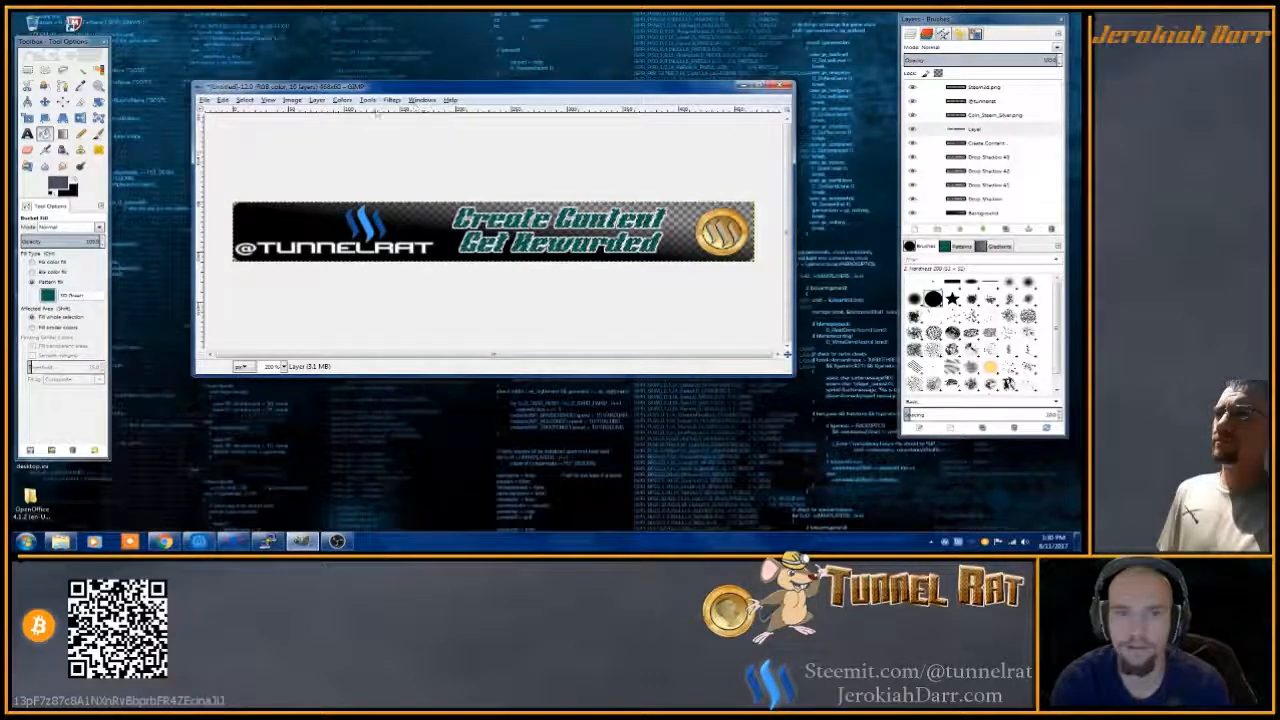
# - Turn the green pattern fill grey by setting its saturation to -100 with Hue-Saturation
pyautogui.click(342, 100)
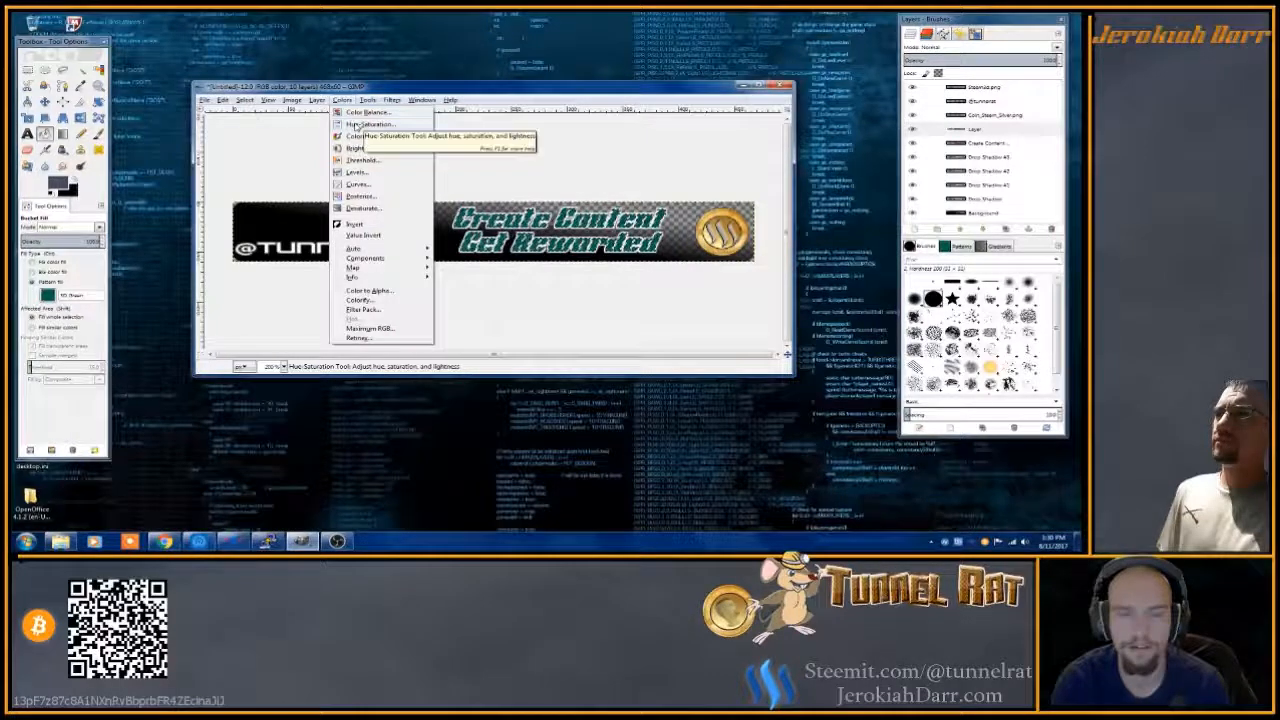
pyautogui.click(356, 126)
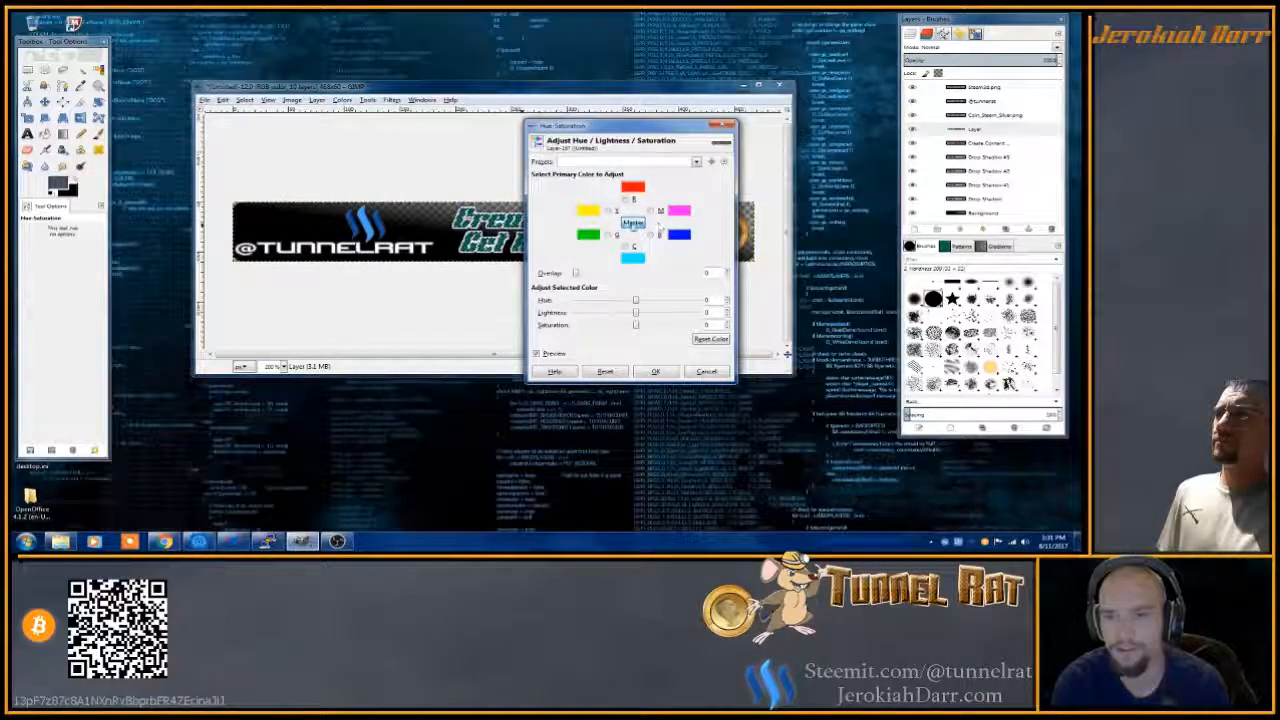
pyautogui.moveTo(635, 325); pyautogui.dragTo(569, 336)
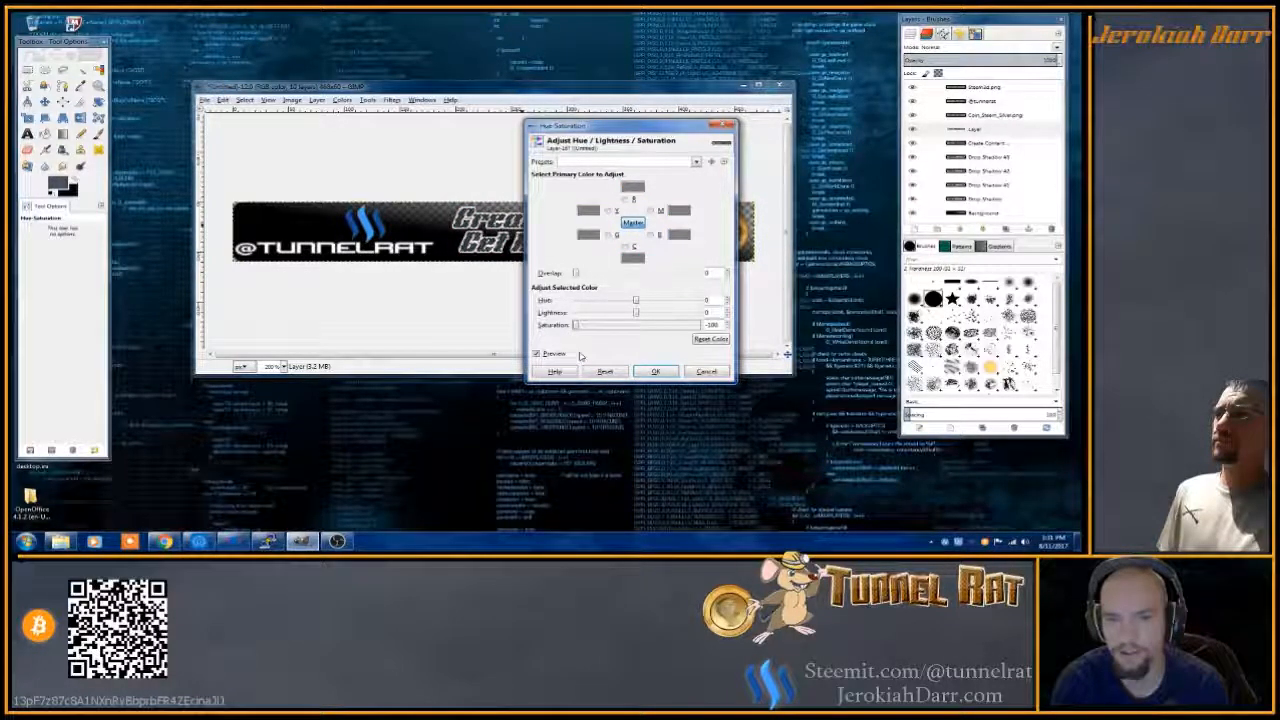
pyautogui.click(655, 371)
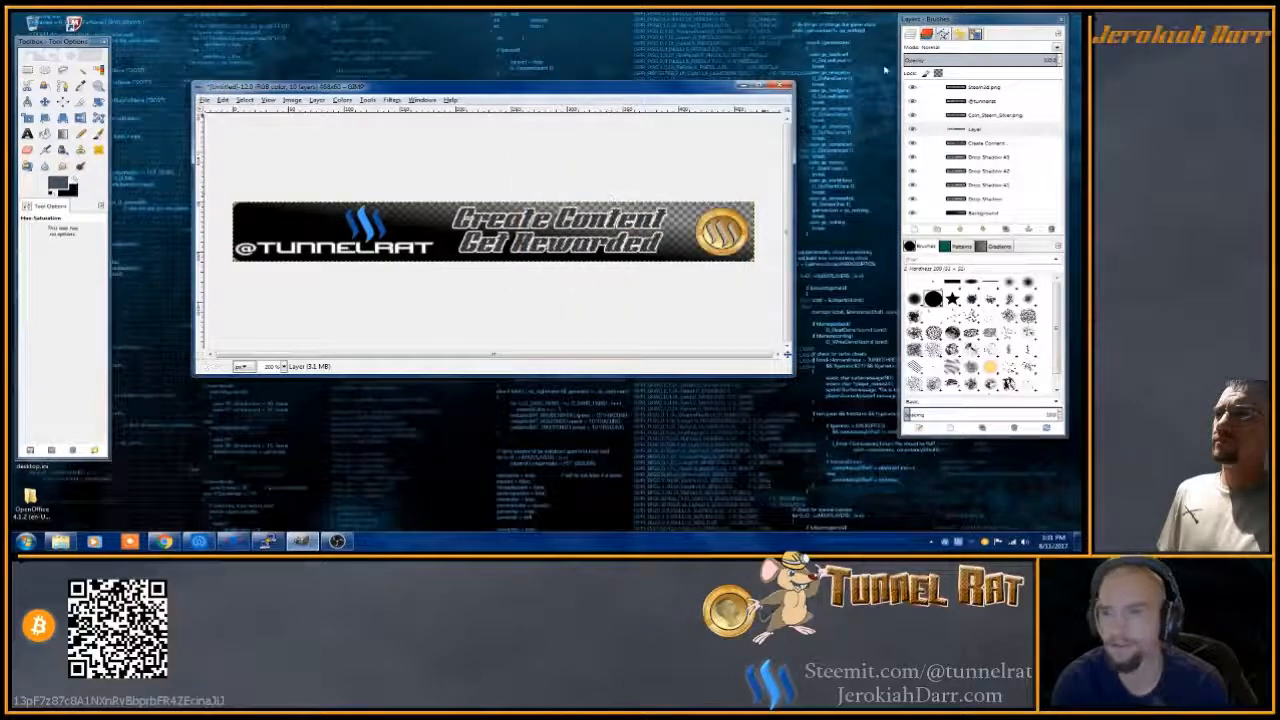
# - Nudge the grey pattern layer slightly right of the red lettering and lower its opacity to about 40
pyautogui.click(44, 101)
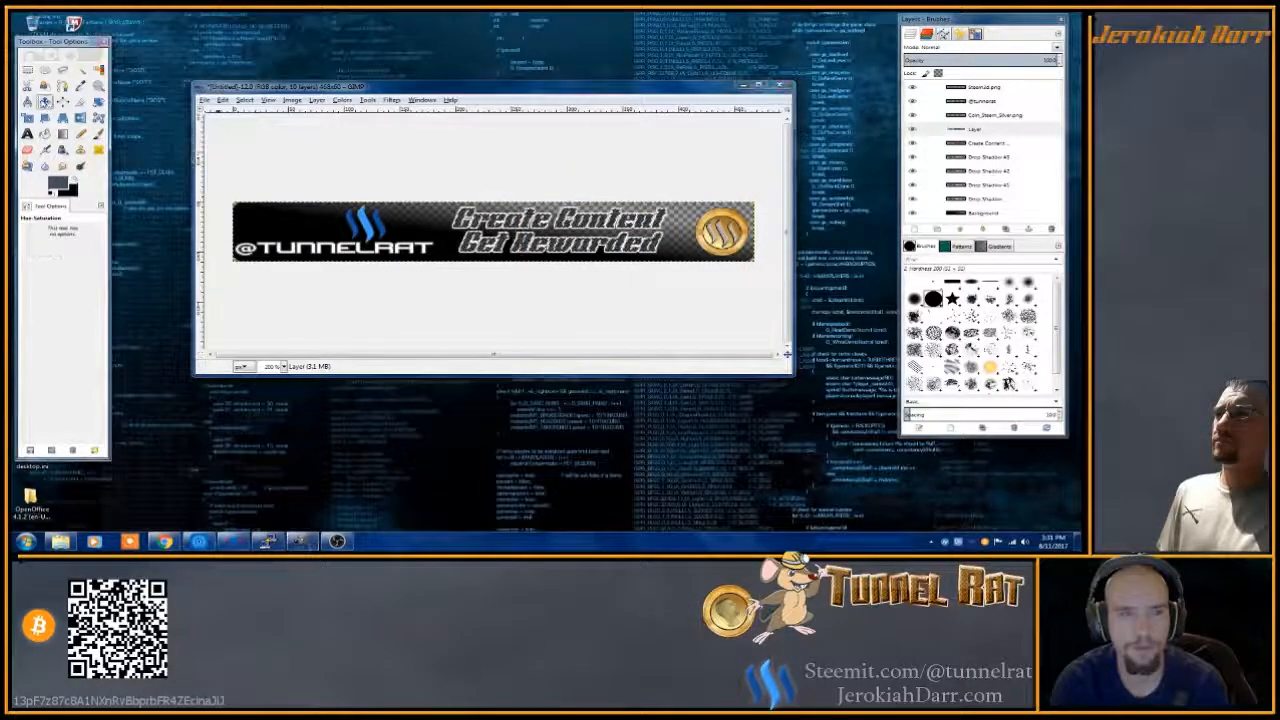
pyautogui.click(44, 101)
pyautogui.hotkey('ctrl', 'z')
pyautogui.hotkey('ctrl', 'z')
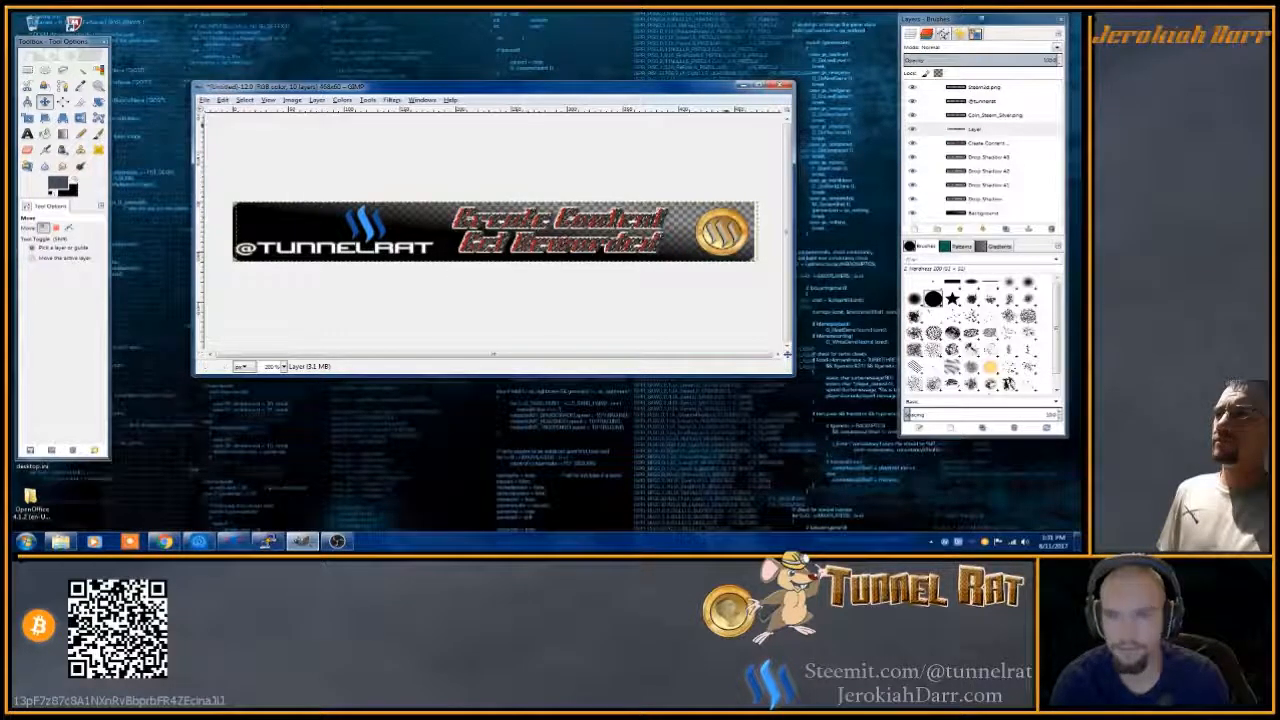
pyautogui.moveTo(1034, 58); pyautogui.dragTo(964, 60)
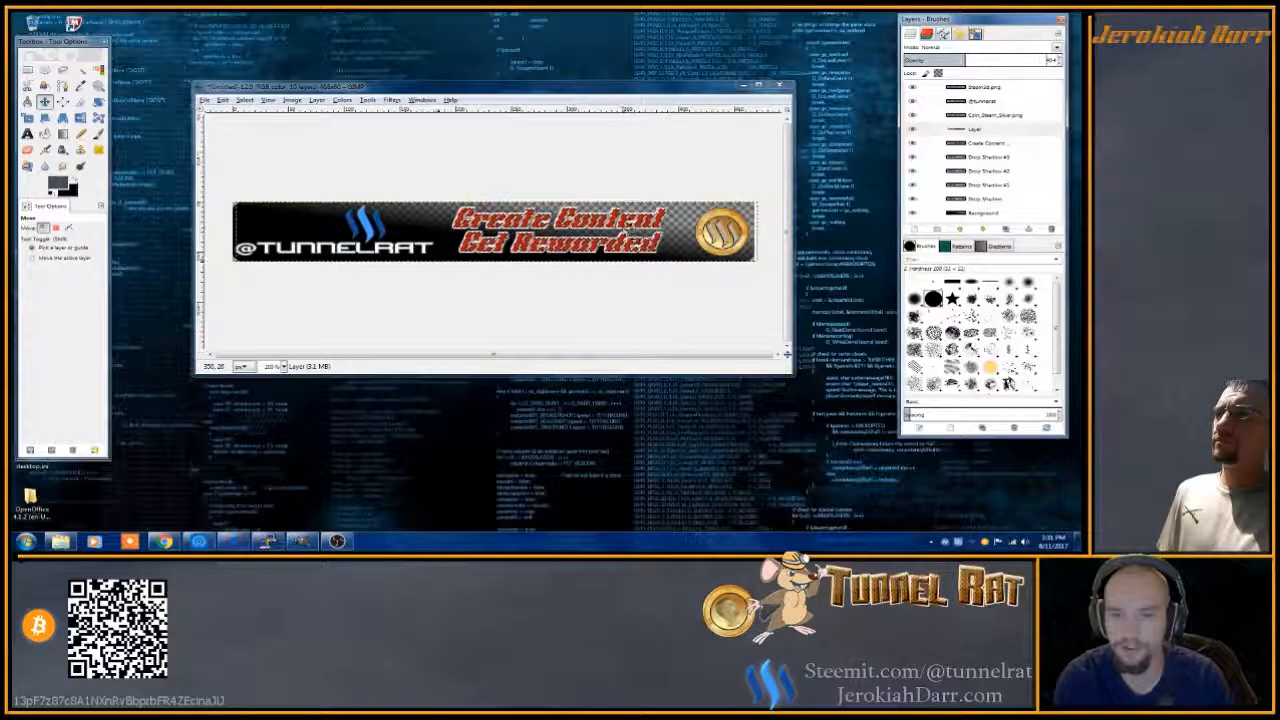
# - Return the banner view to 100% zoom and clear the slogan selection
pyautogui.click(280, 366)
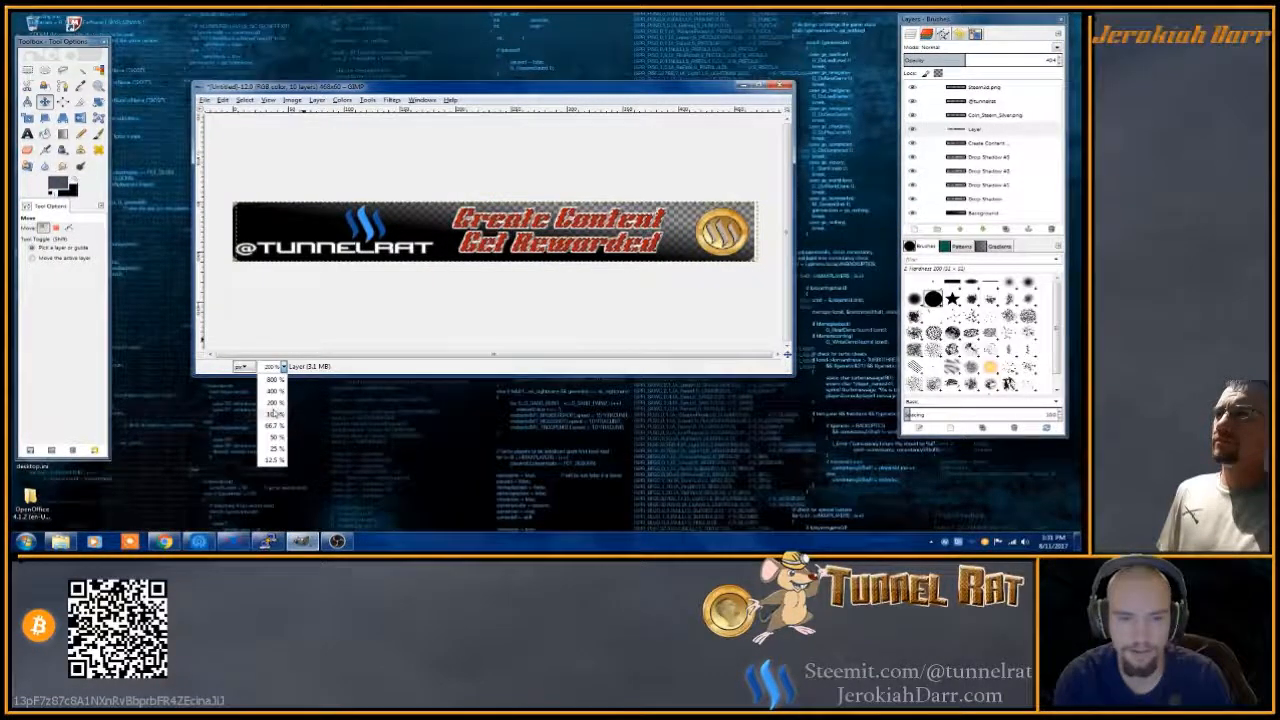
pyautogui.click(274, 413)
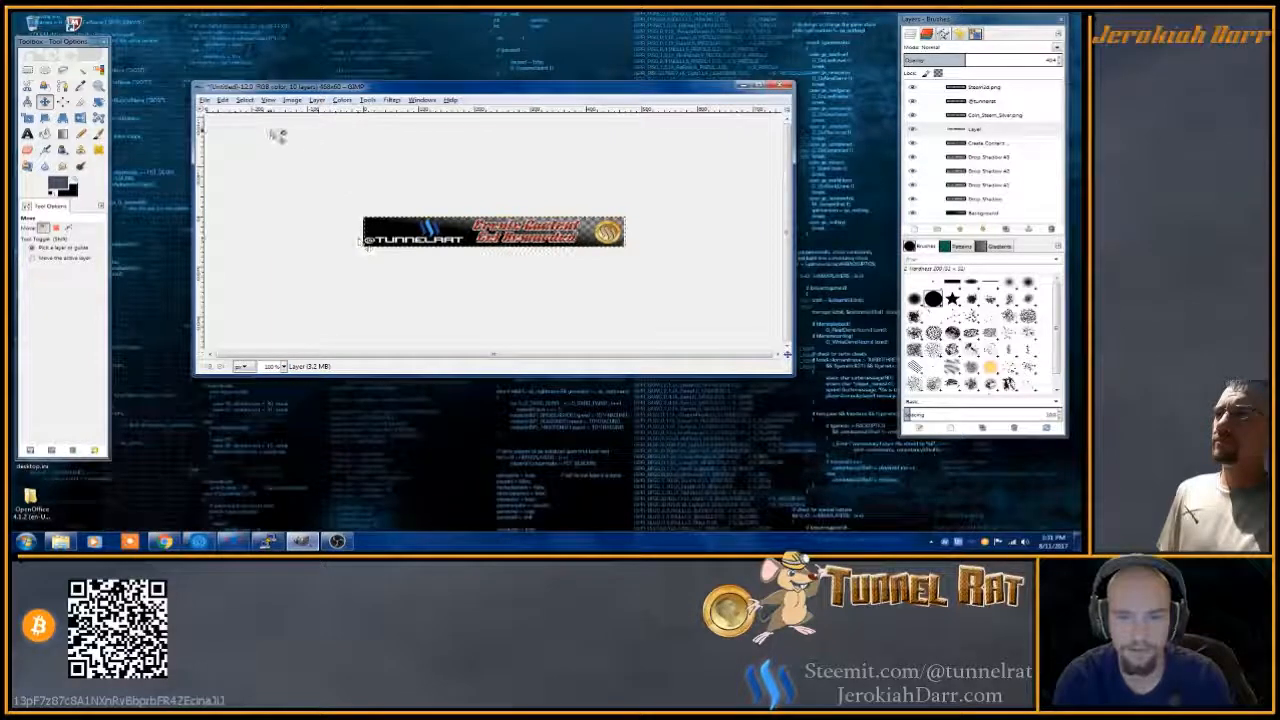
pyautogui.click(245, 101)
pyautogui.click(250, 124)
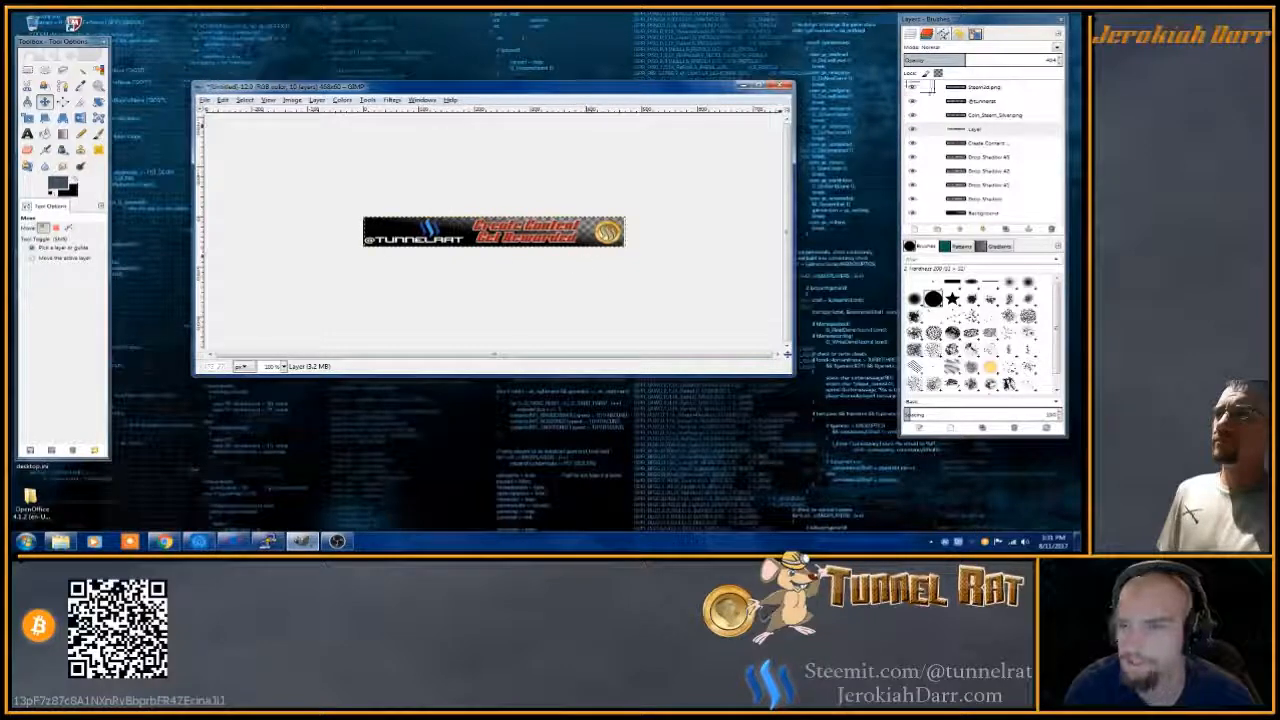
# - Merge the grey pattern layer down into the slogan text layer and expand the merged layer to the image size
pyautogui.rightClick(968, 131)
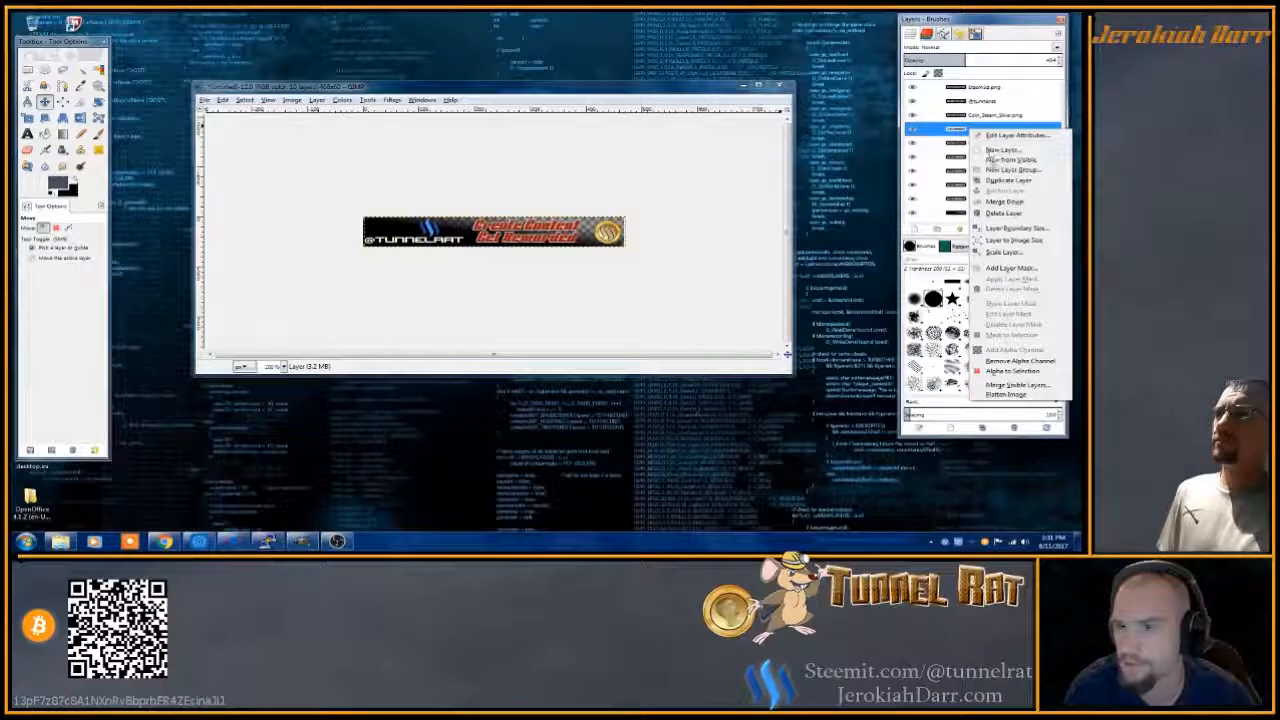
pyautogui.click(997, 200)
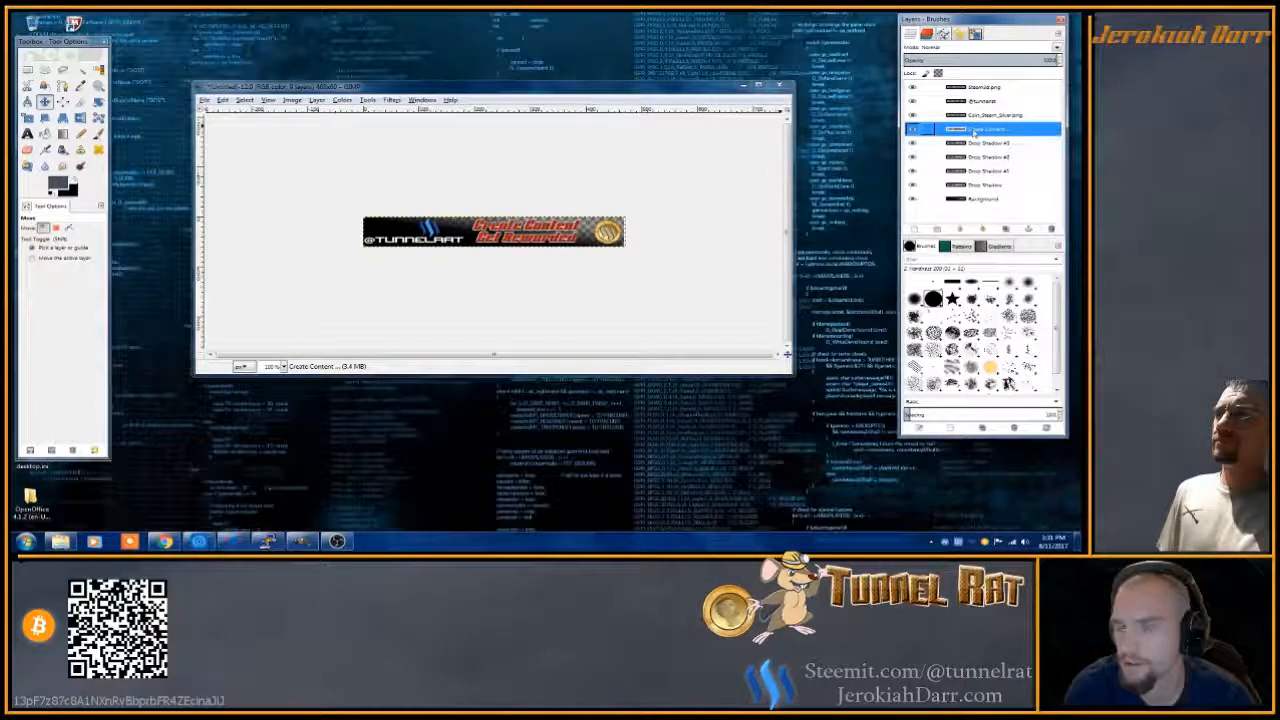
pyautogui.rightClick(973, 131)
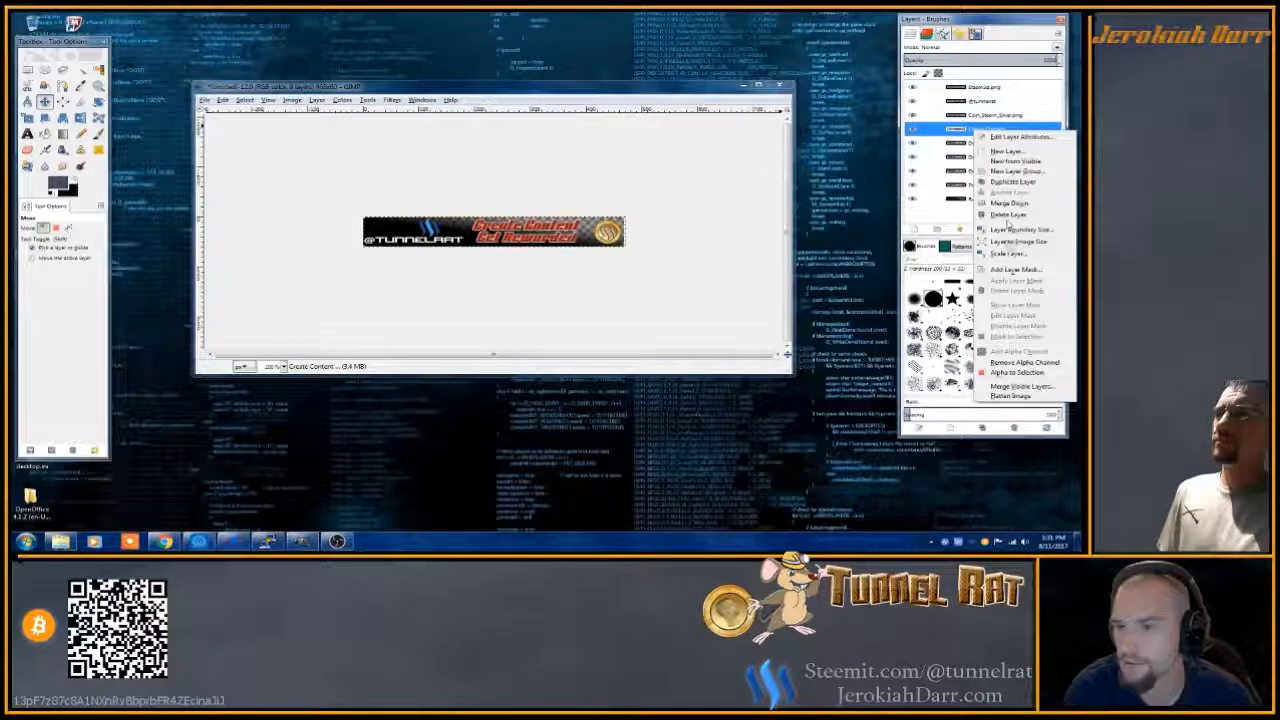
pyautogui.click(1010, 241)
# - Merge the slogan layer down repeatedly until all four of its drop shadow layers are combined with it
pyautogui.rightClick(961, 135)
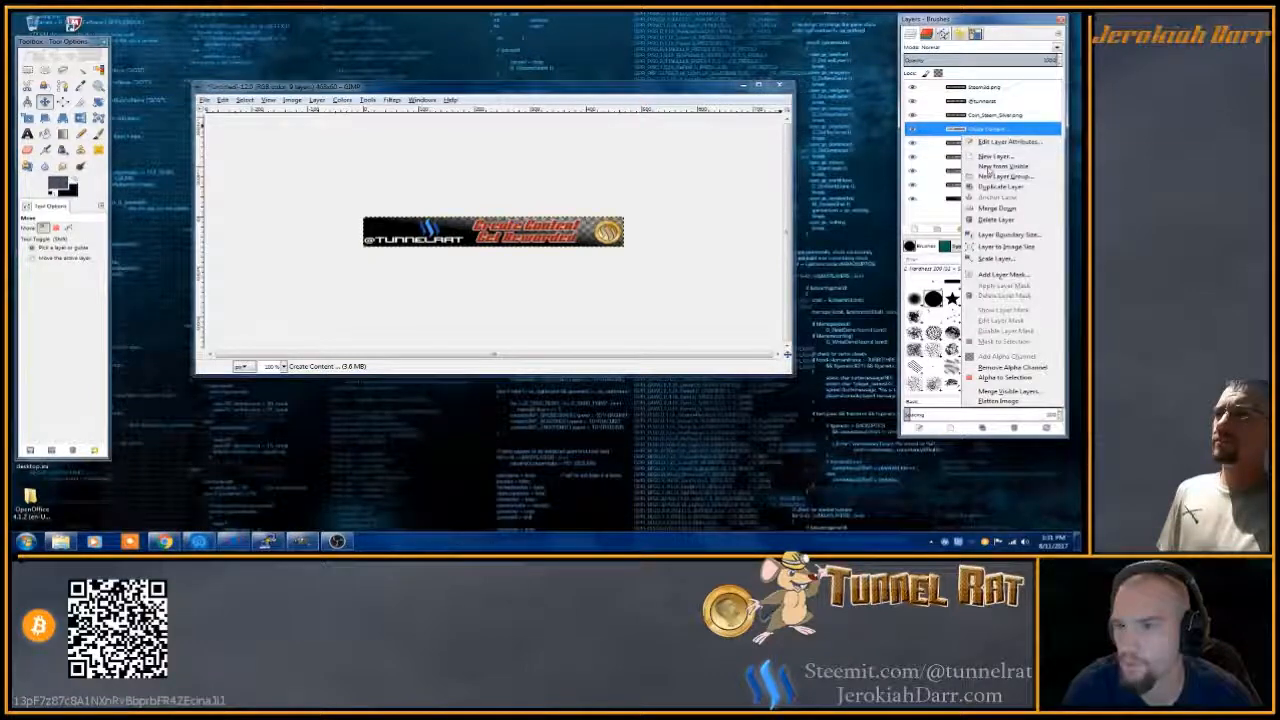
pyautogui.click(997, 208)
pyautogui.rightClick(977, 128)
pyautogui.click(1005, 201)
pyautogui.rightClick(977, 130)
pyautogui.click(997, 201)
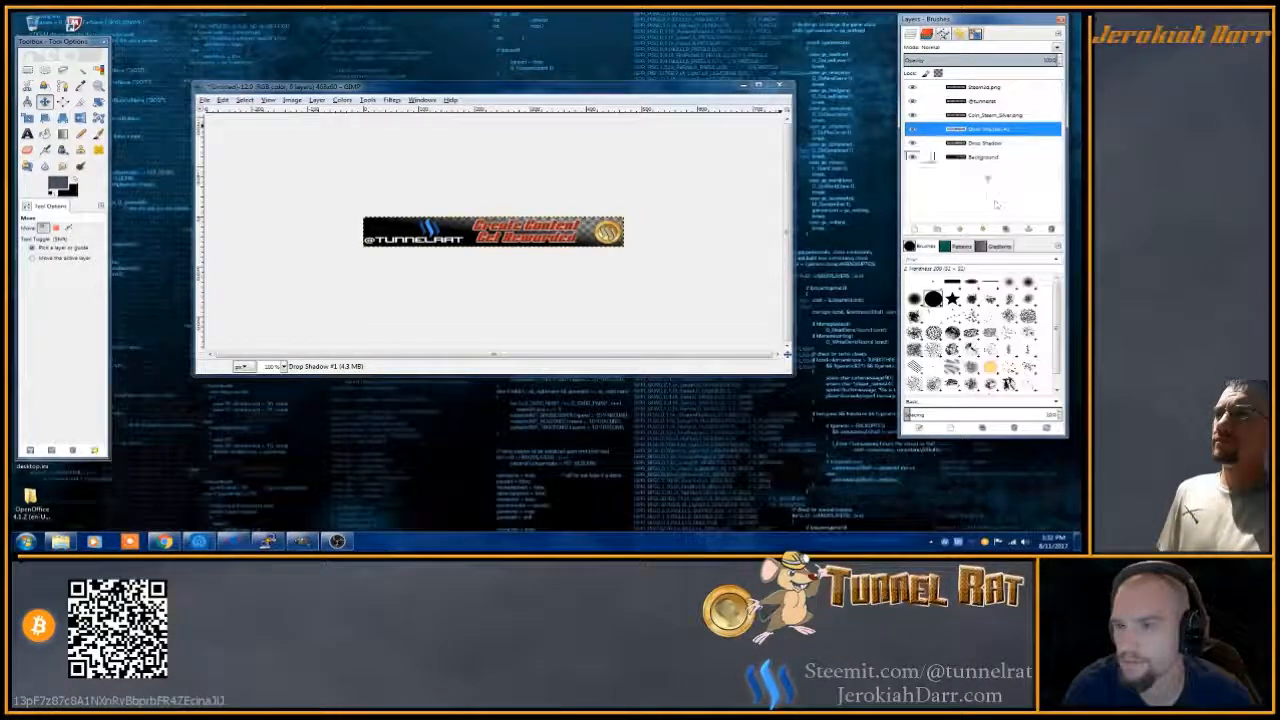
pyautogui.rightClick(976, 129)
pyautogui.click(1006, 202)
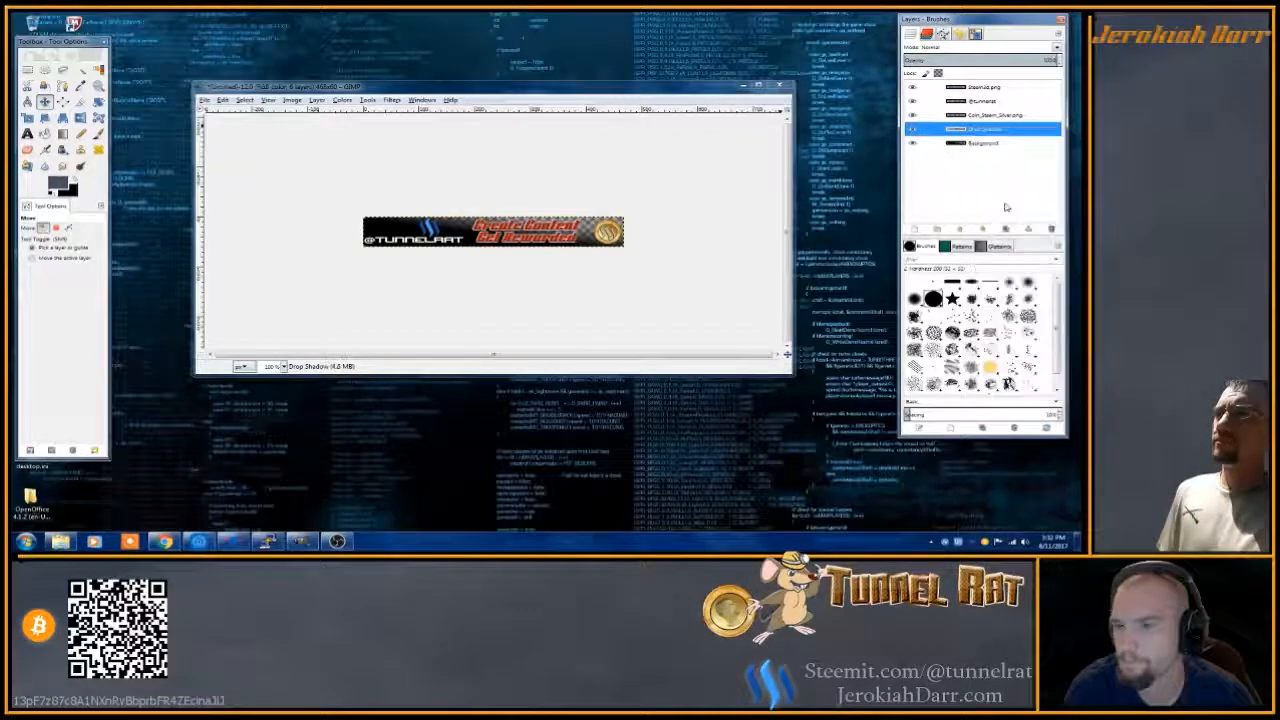
# - Rename the merged slogan layer as "Create Content Get Rewarded"
pyautogui.rightClick(968, 139)
pyautogui.click(966, 139)
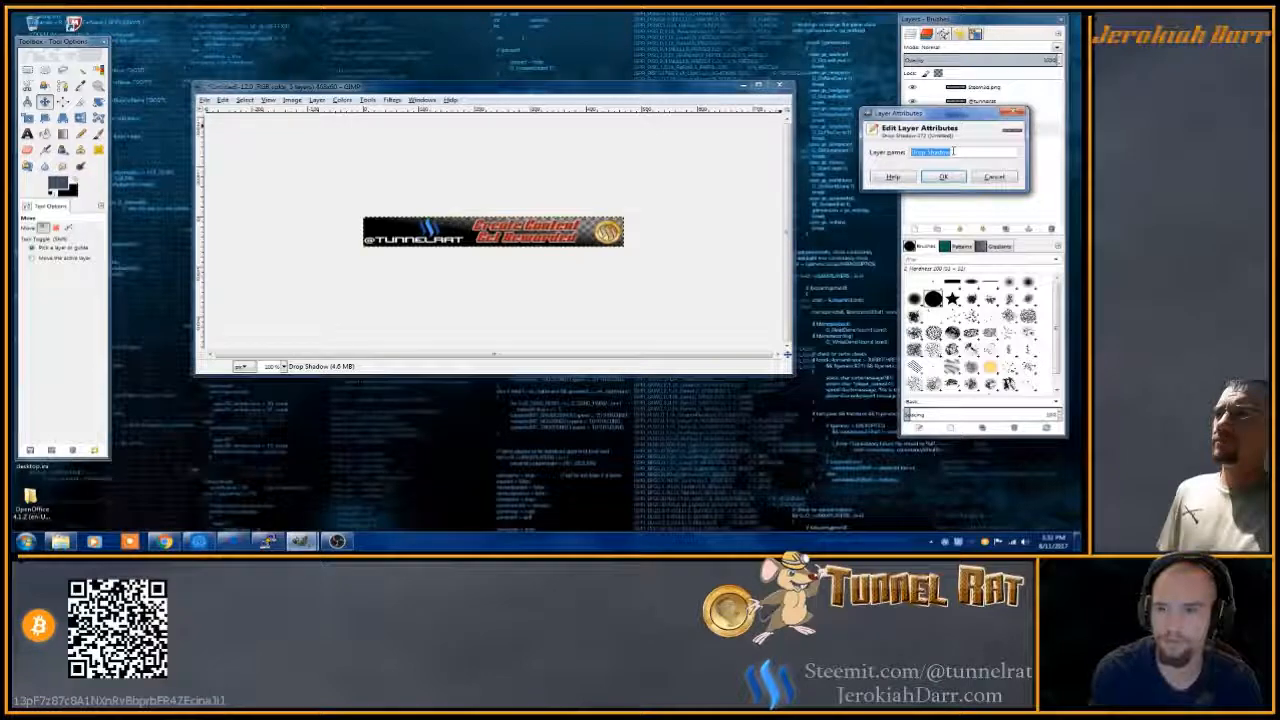
pyautogui.write('treate Content')
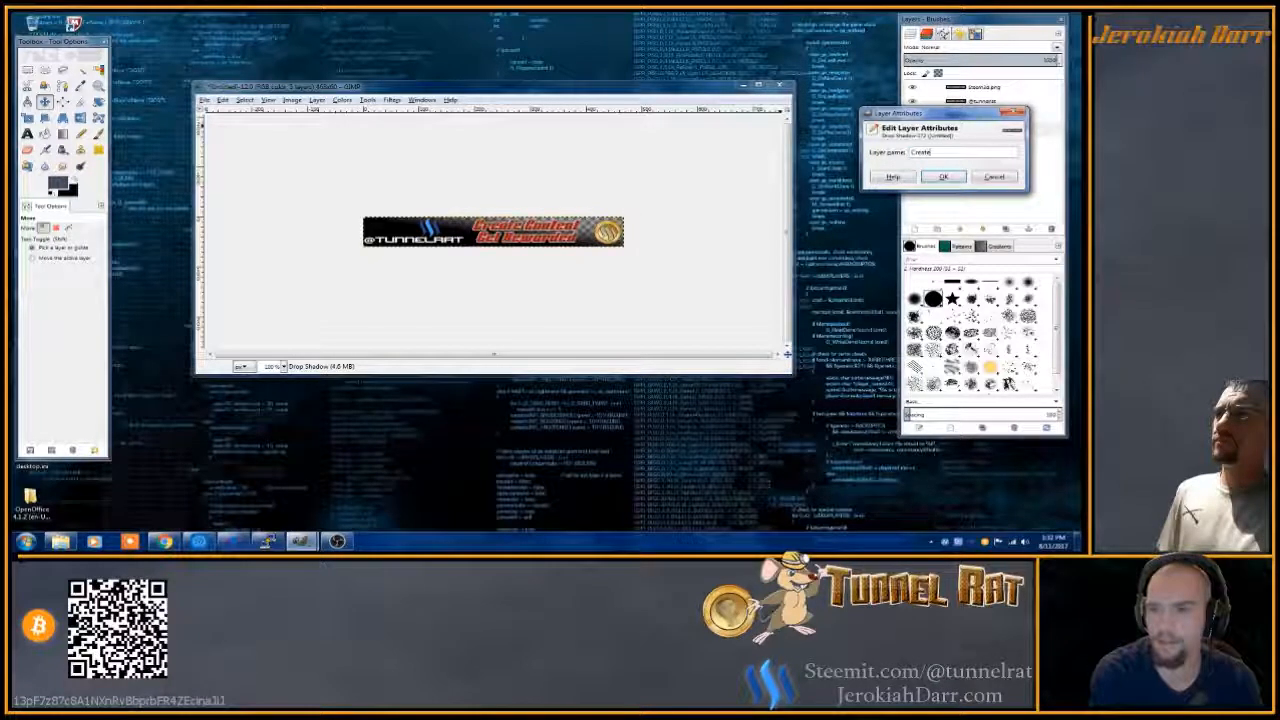
pyautogui.write('Dr')
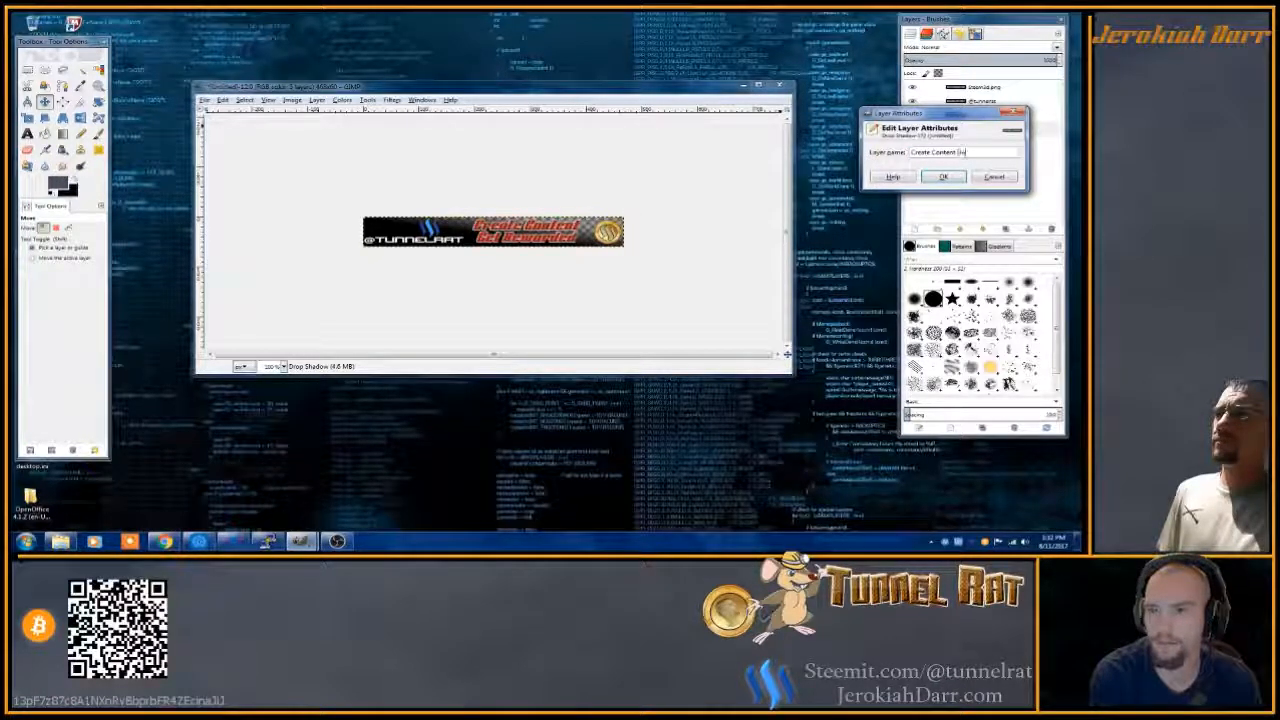
pyautogui.write('t Rewarde')
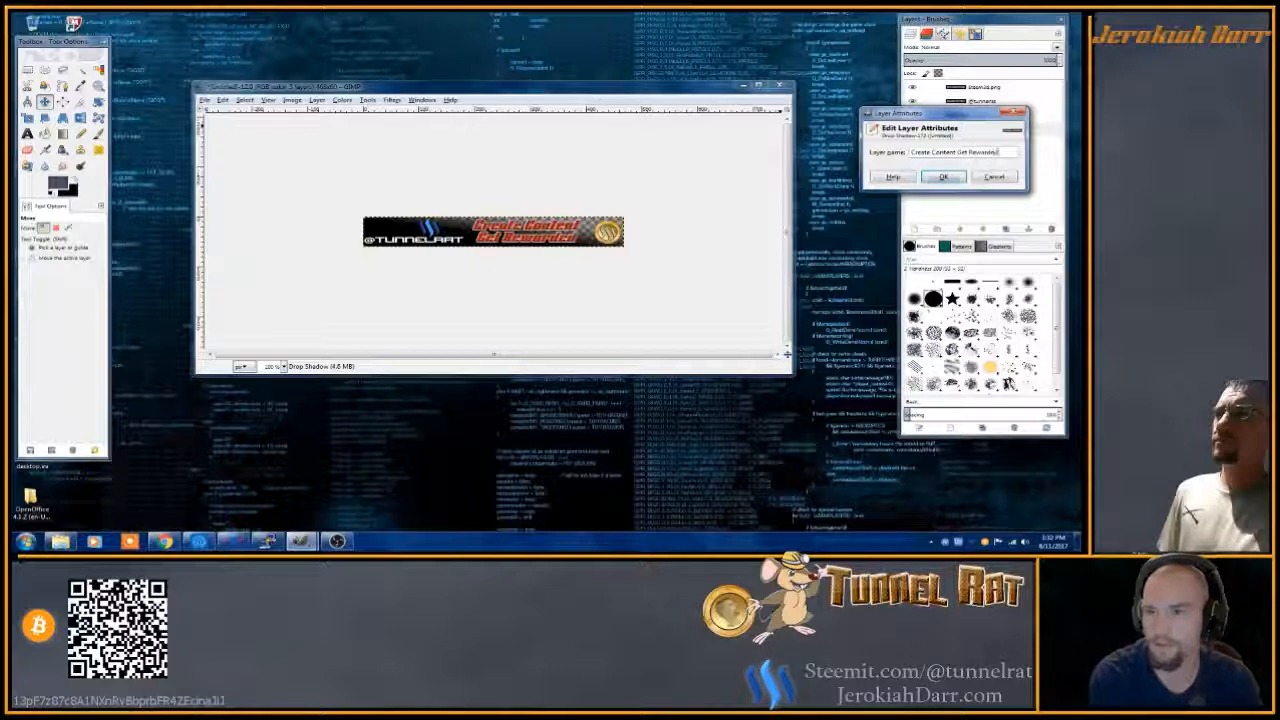
pyautogui.write('d')
pyautogui.press('Return')
# - Nudge the Steem logo layer to the right until it sits just beside the red slogan
pyautogui.click(955, 144)
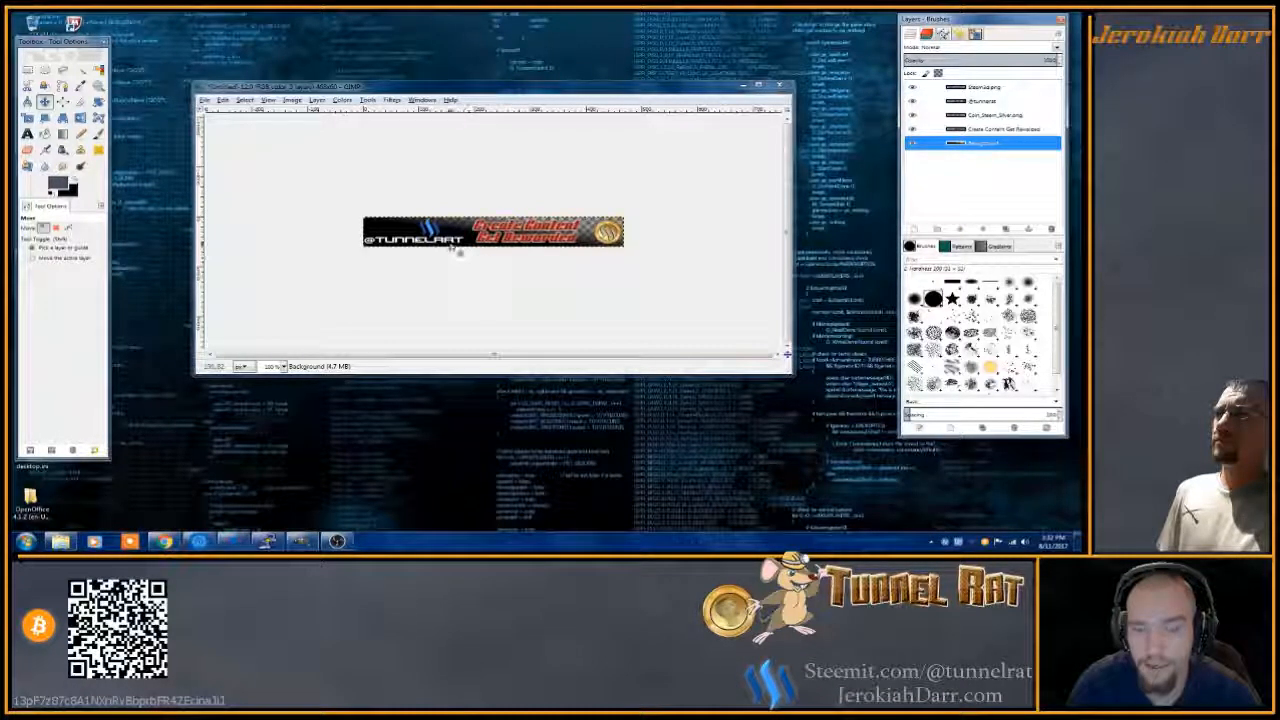
pyautogui.click(1015, 88)
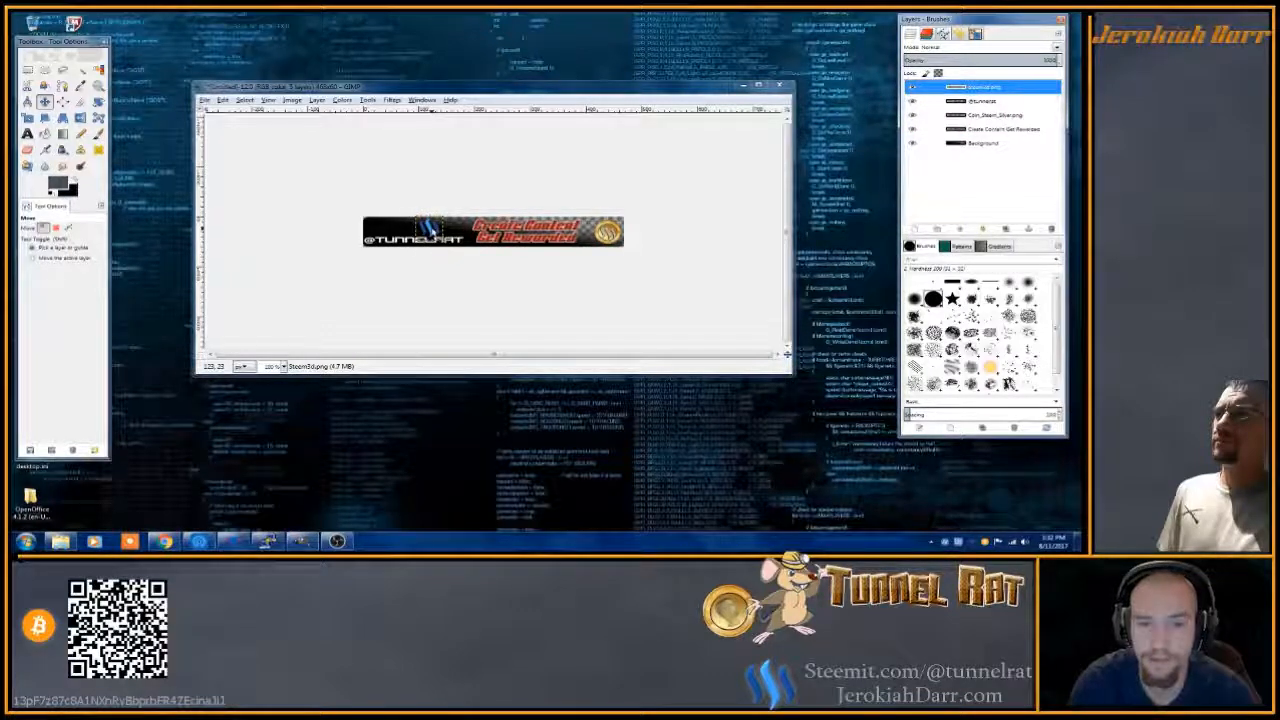
pyautogui.click(468, 291)
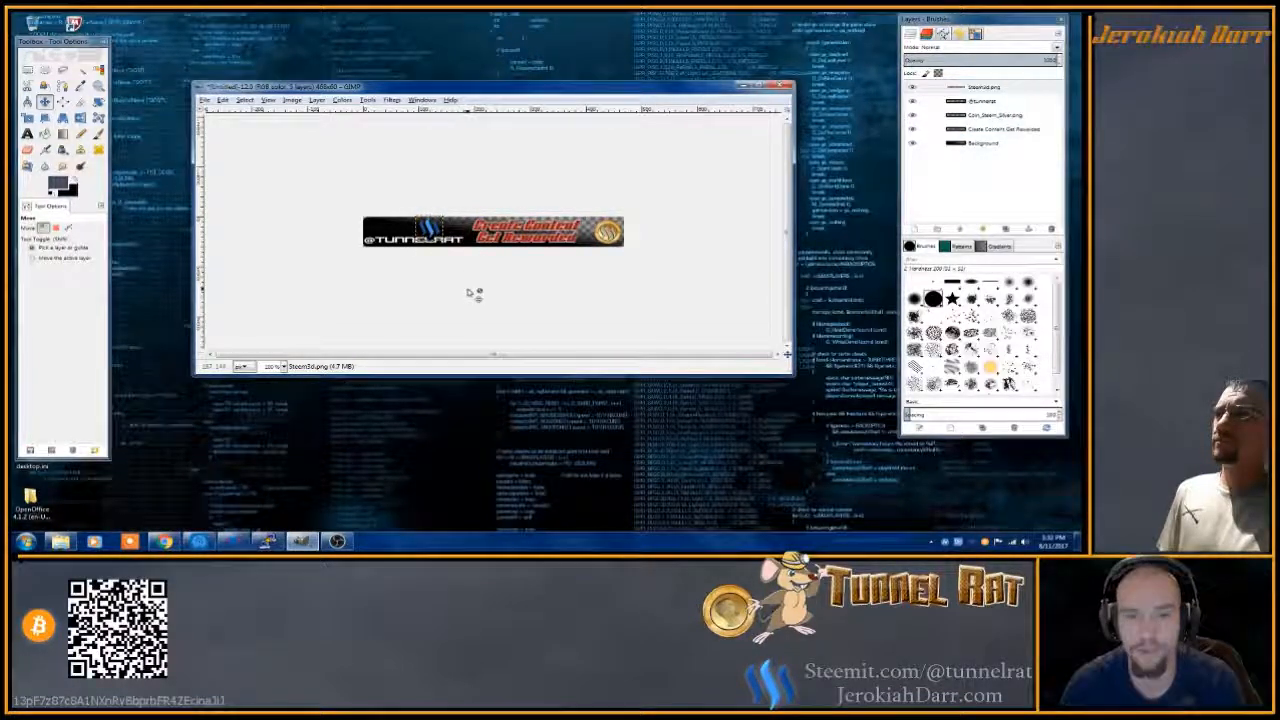
pyautogui.press('Right')
pyautogui.press('Right')
pyautogui.press('Right')
pyautogui.press('Right')
pyautogui.press('Right')
pyautogui.press('Right')
pyautogui.press('Right')
pyautogui.press('Right')
pyautogui.press('Right')
pyautogui.press('Right')
pyautogui.press('Right')
pyautogui.press('Right')
pyautogui.press('Right')
pyautogui.press('Right')
pyautogui.press('Right')
pyautogui.press('Right')
pyautogui.press('Right')
pyautogui.press('Right')
pyautogui.press('Right')
pyautogui.press('Right')
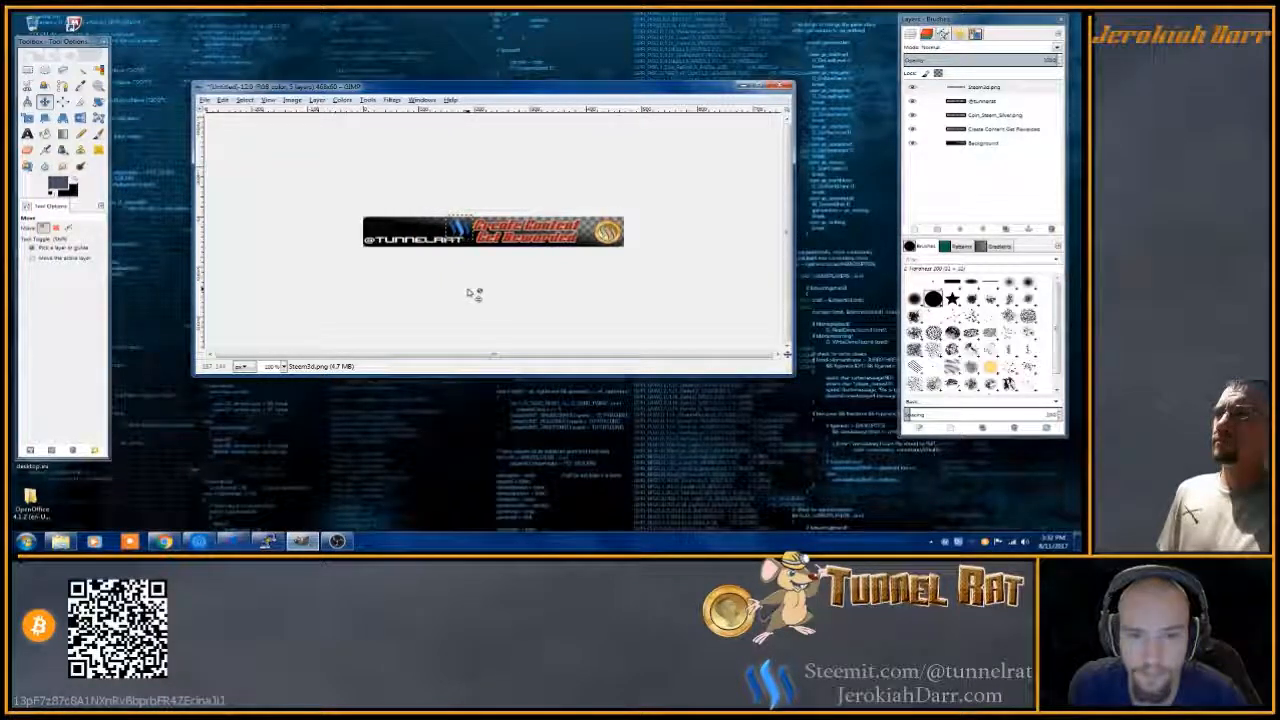
pyautogui.press('Right')
pyautogui.press('Right')
pyautogui.press('Right')
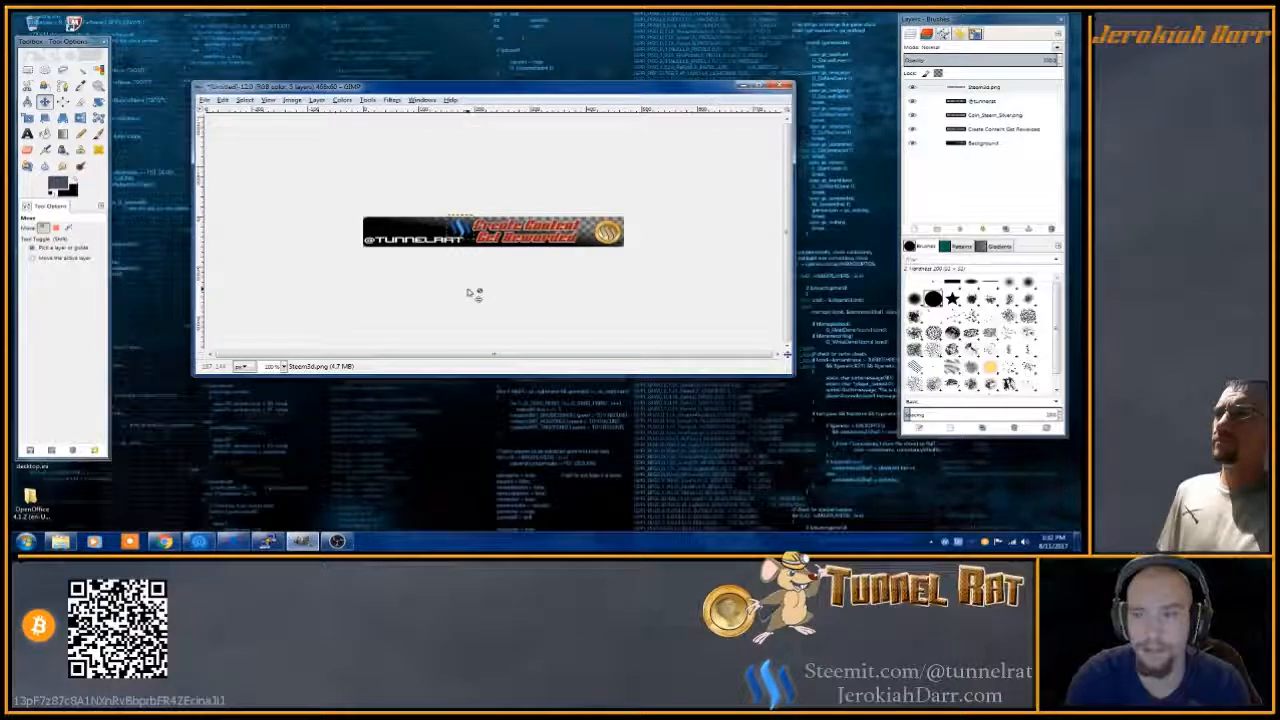
# - Select the Background layer and set the text colour to the light blue sampled from the Steem logo
pyautogui.click(951, 146)
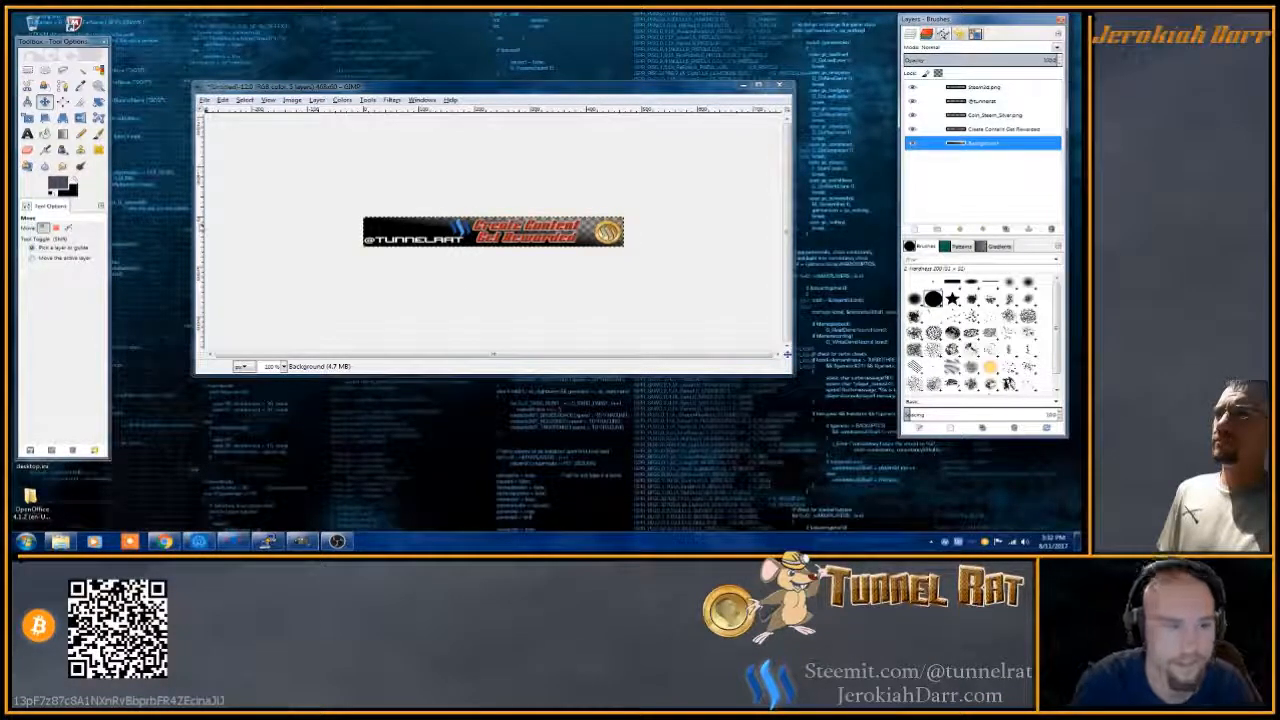
pyautogui.click(27, 133)
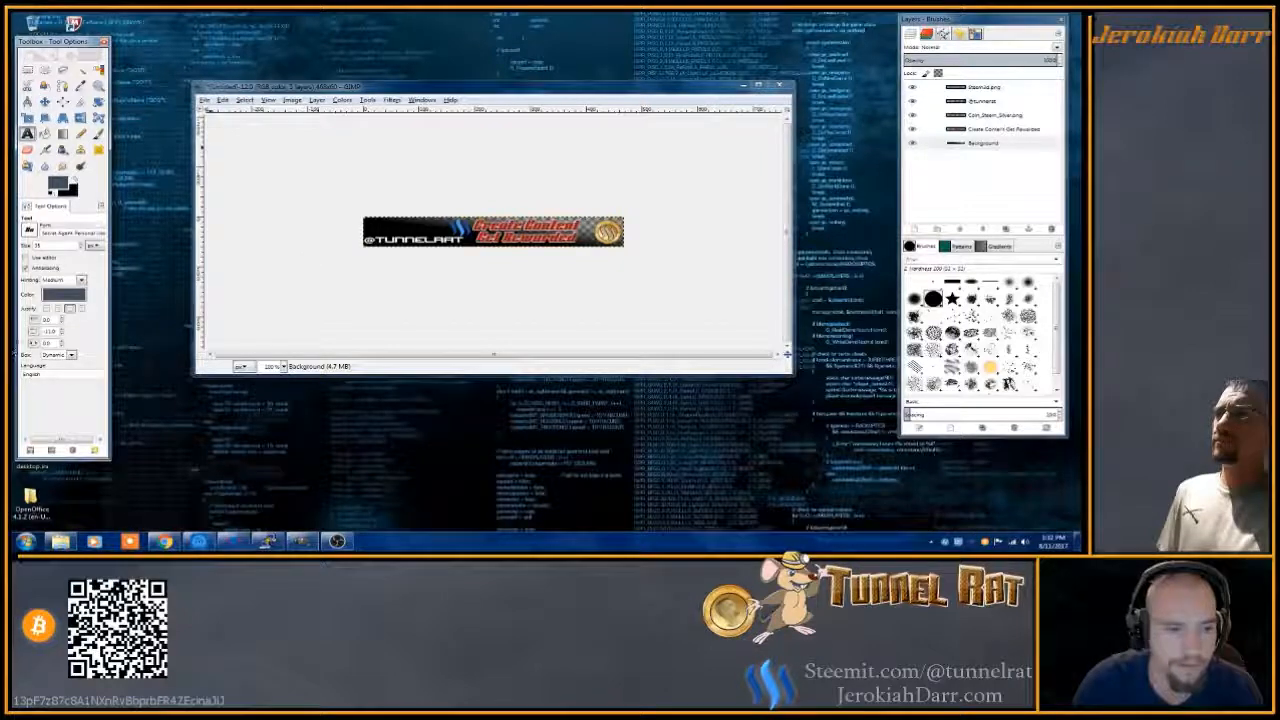
pyautogui.click(58, 182)
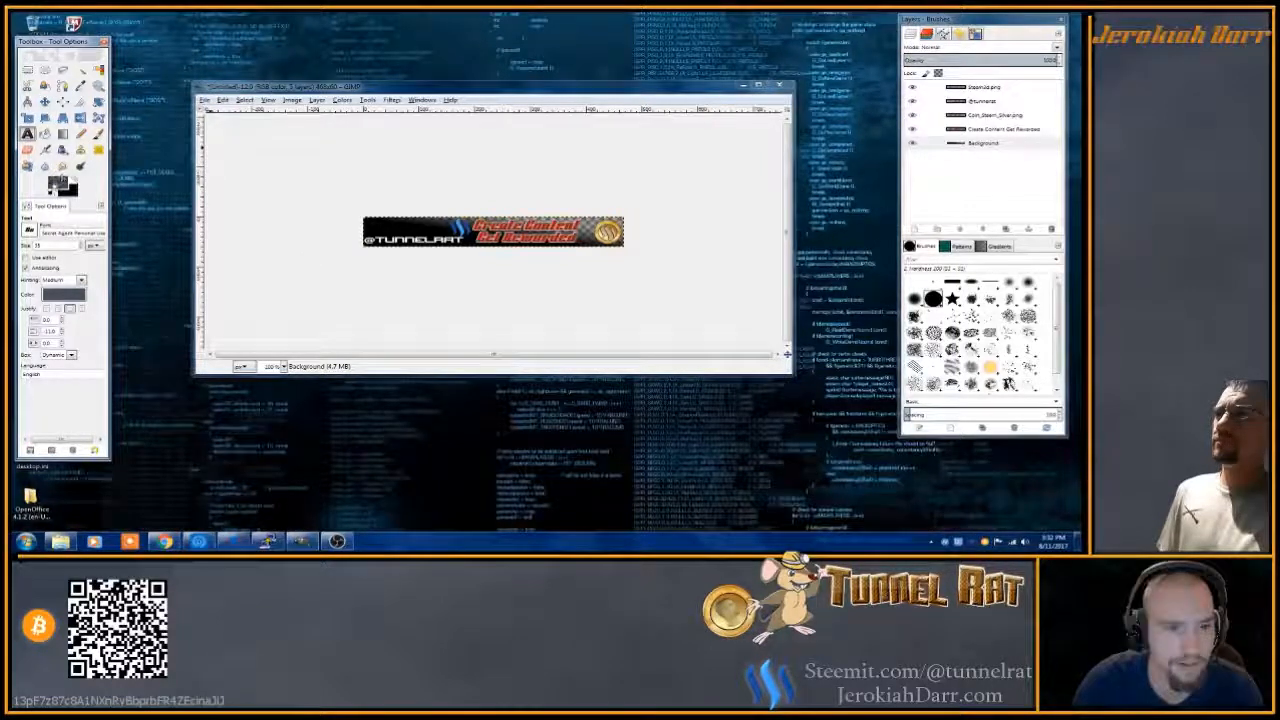
pyautogui.click(286, 257)
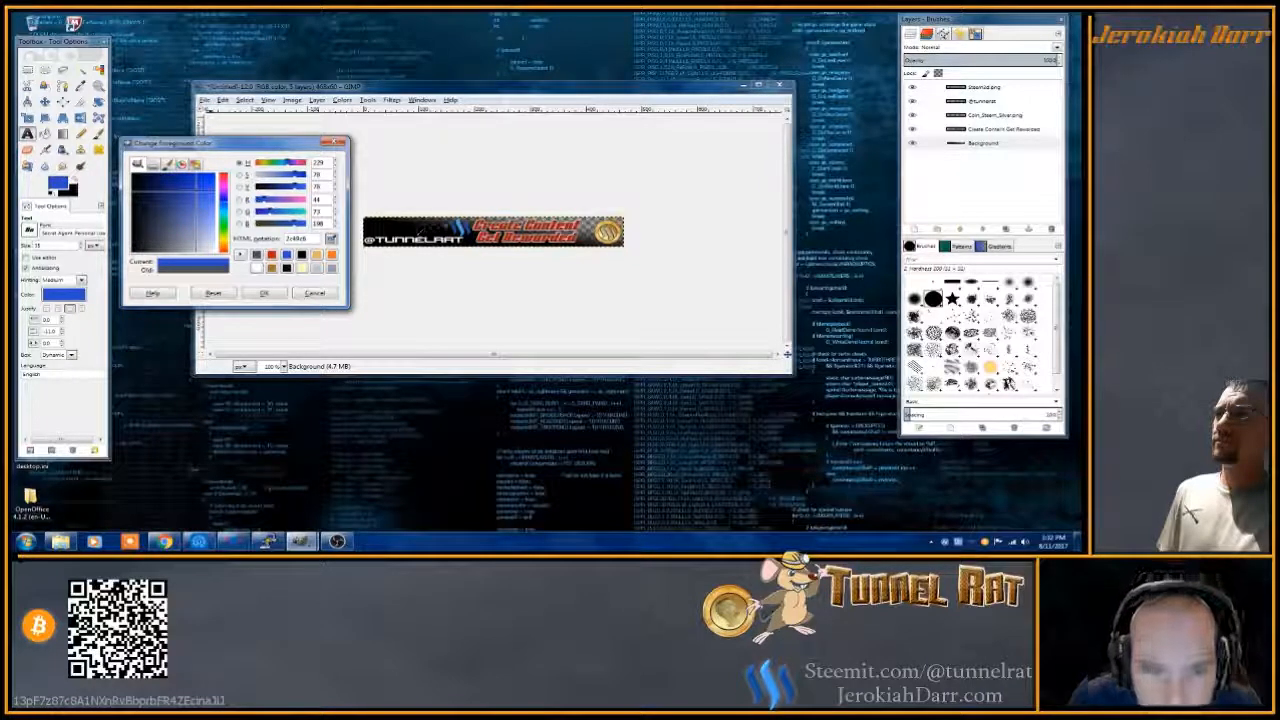
pyautogui.click(459, 229)
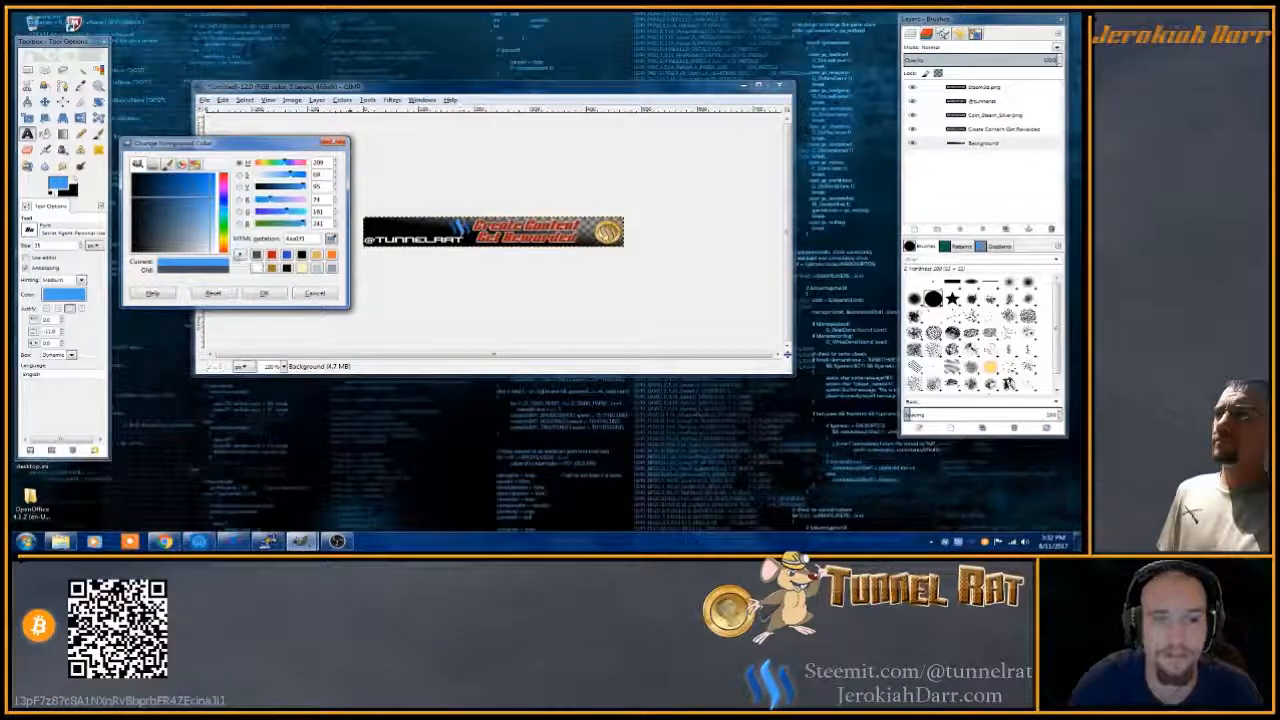
pyautogui.click(264, 293)
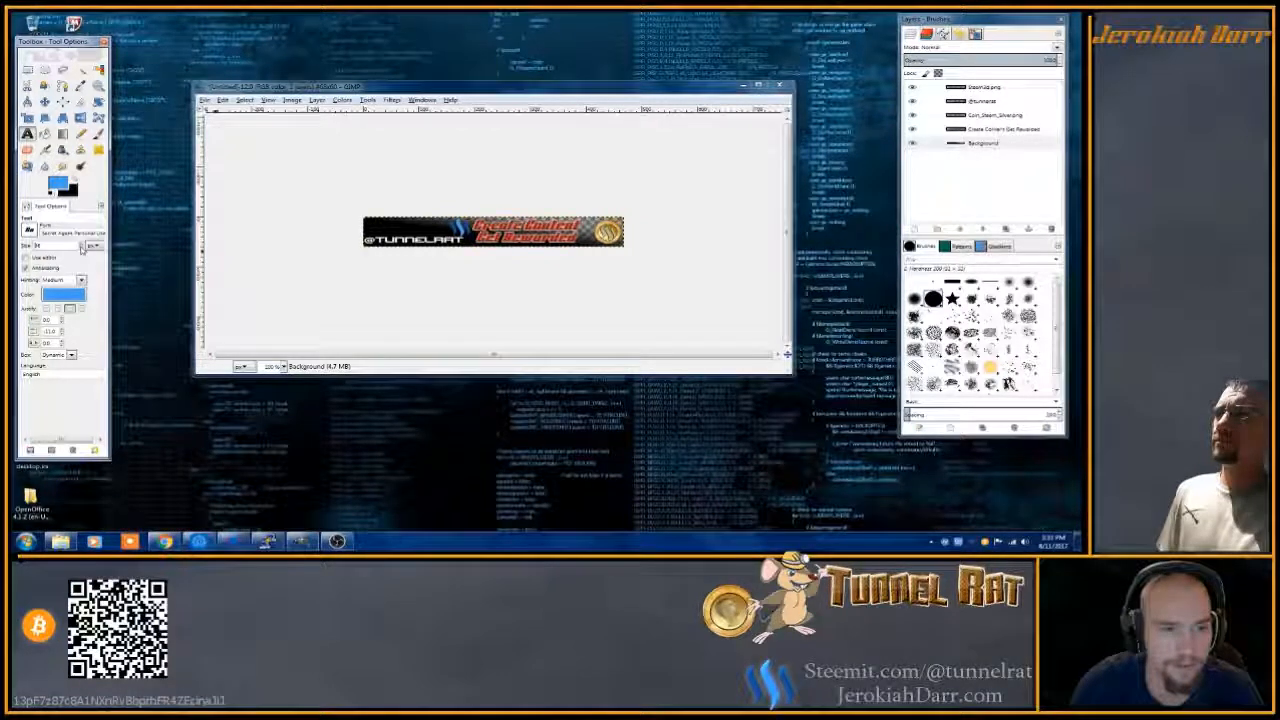
pyautogui.click(369, 224)
pyautogui.write('Stee')
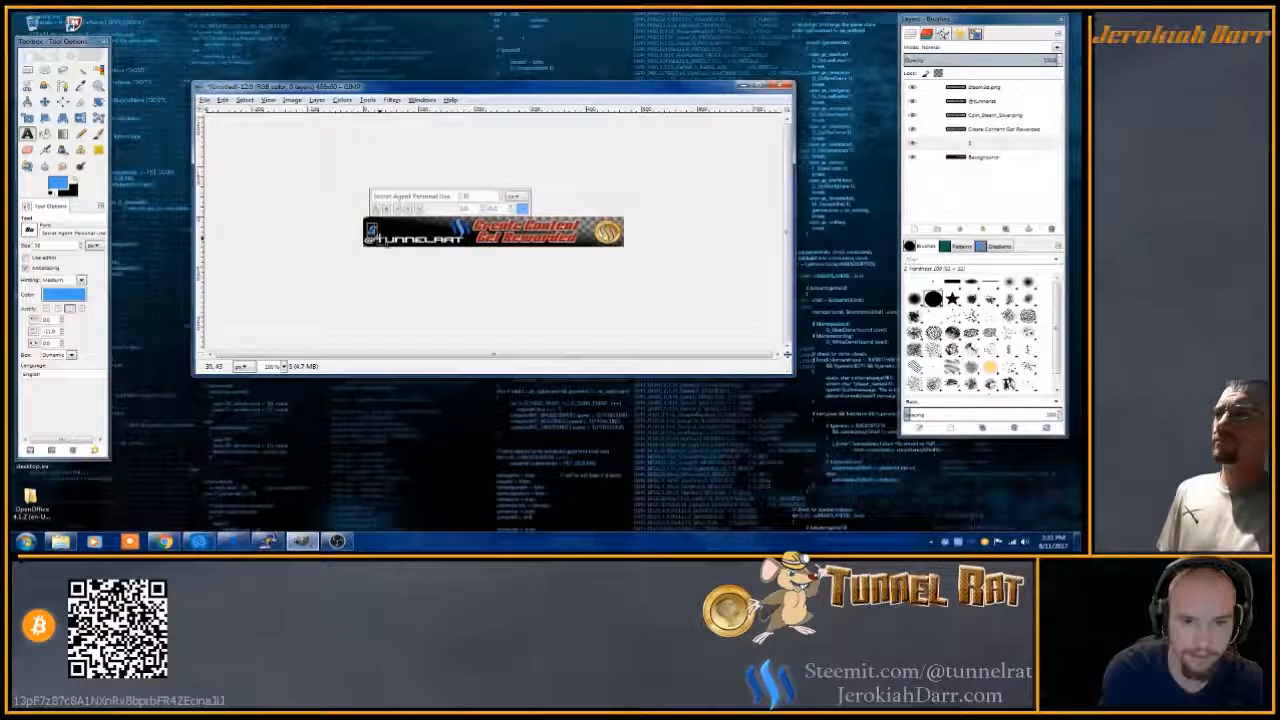
pyautogui.write('mit.com')
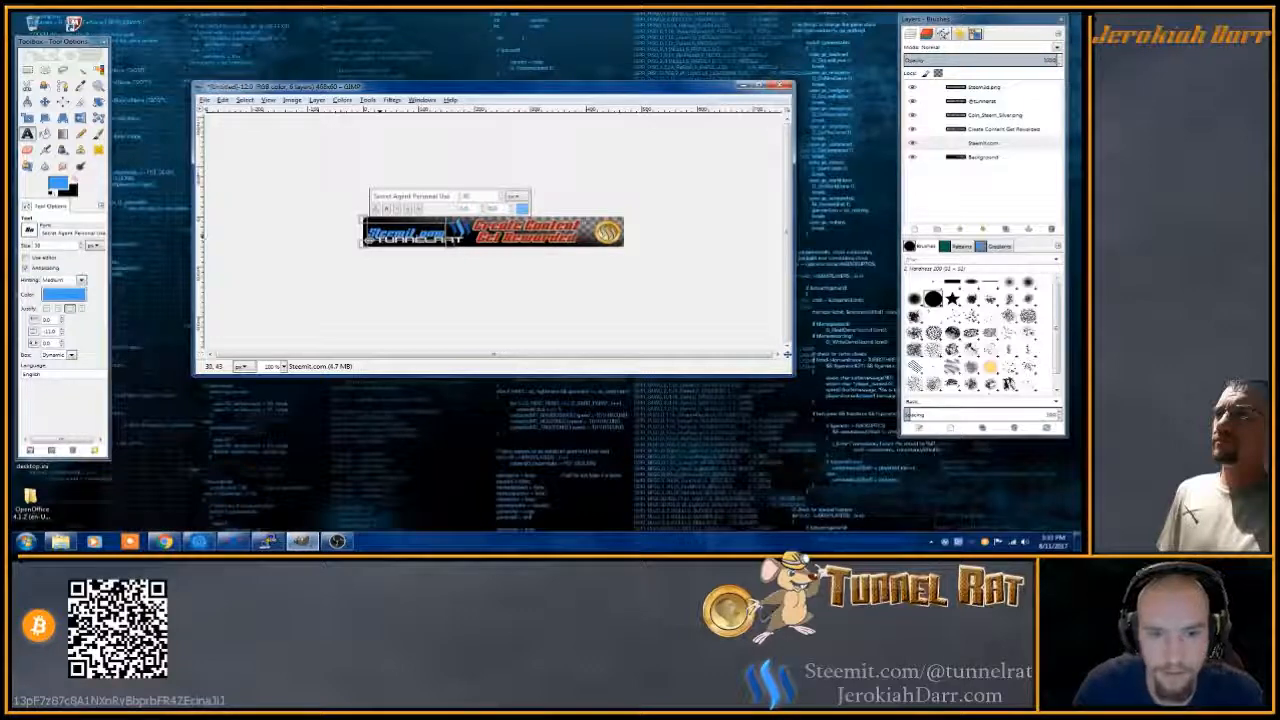
# - Set the "Steemit.com" text to size 27 px with a letter spacing of 2.0
pyautogui.click(81, 248)
pyautogui.click(81, 248)
pyautogui.click(81, 248)
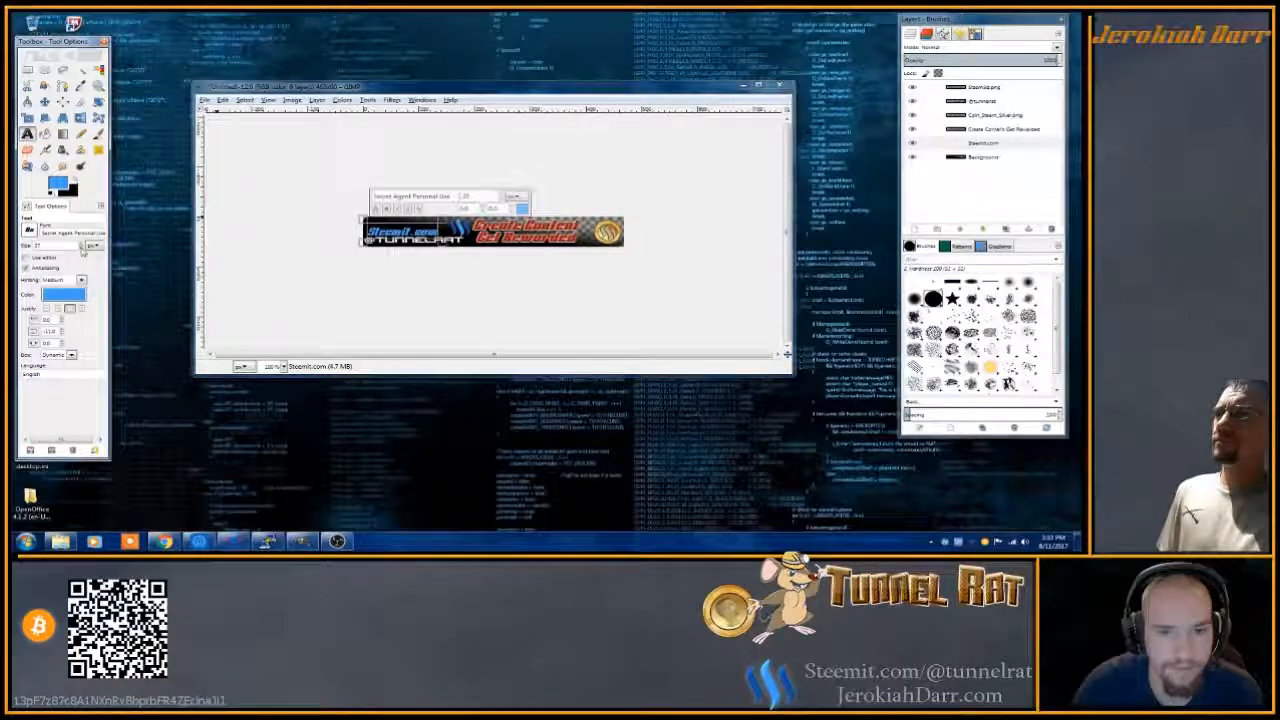
pyautogui.click(62, 342)
pyautogui.click(62, 342)
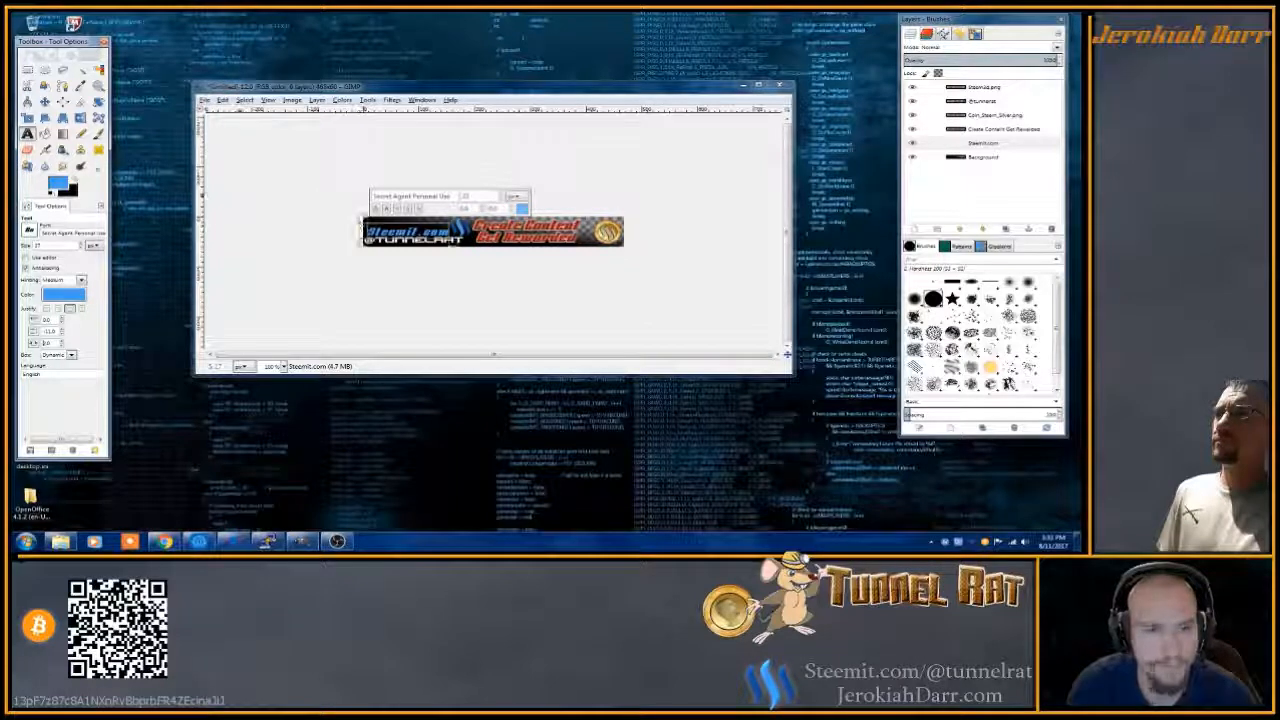
pyautogui.click(44, 101)
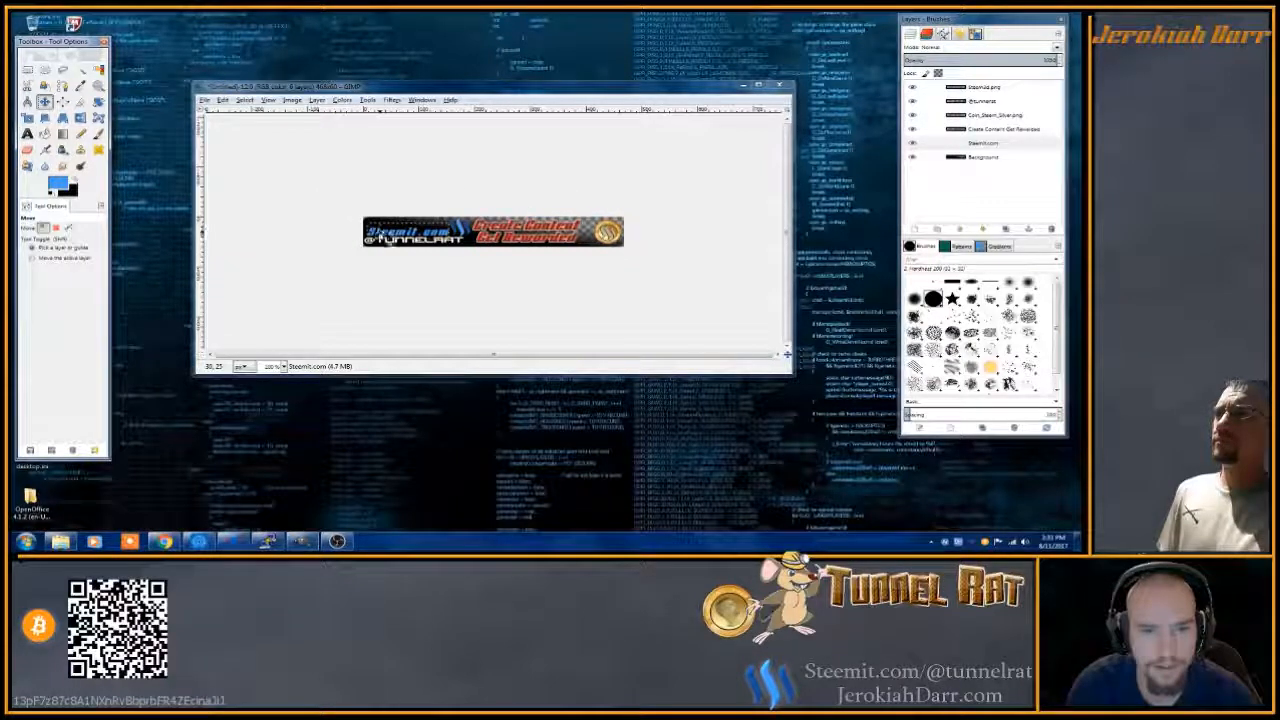
pyautogui.moveTo(382, 236); pyautogui.dragTo(377, 231)
pyautogui.click(960, 157)
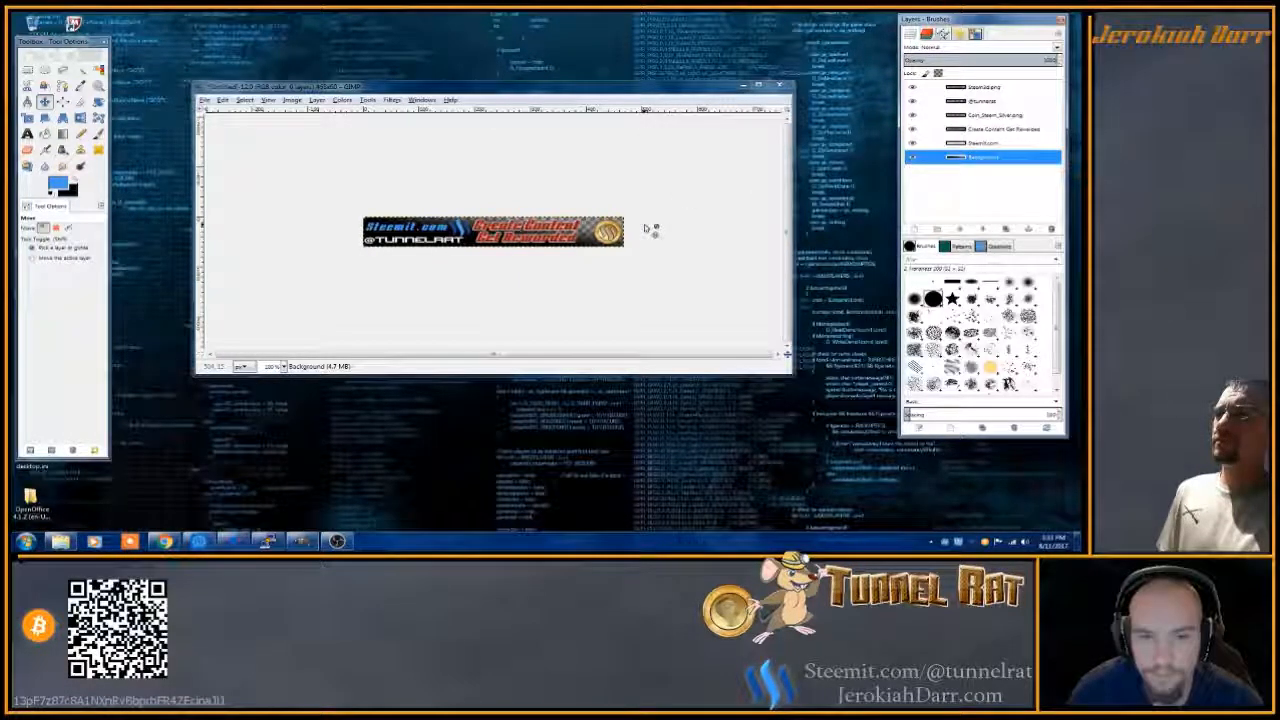
# - Reopen the "Steemit.com" text for editing, reduce its size slightly and change its font to Prototype
pyautogui.click(960, 143)
pyautogui.click(27, 133)
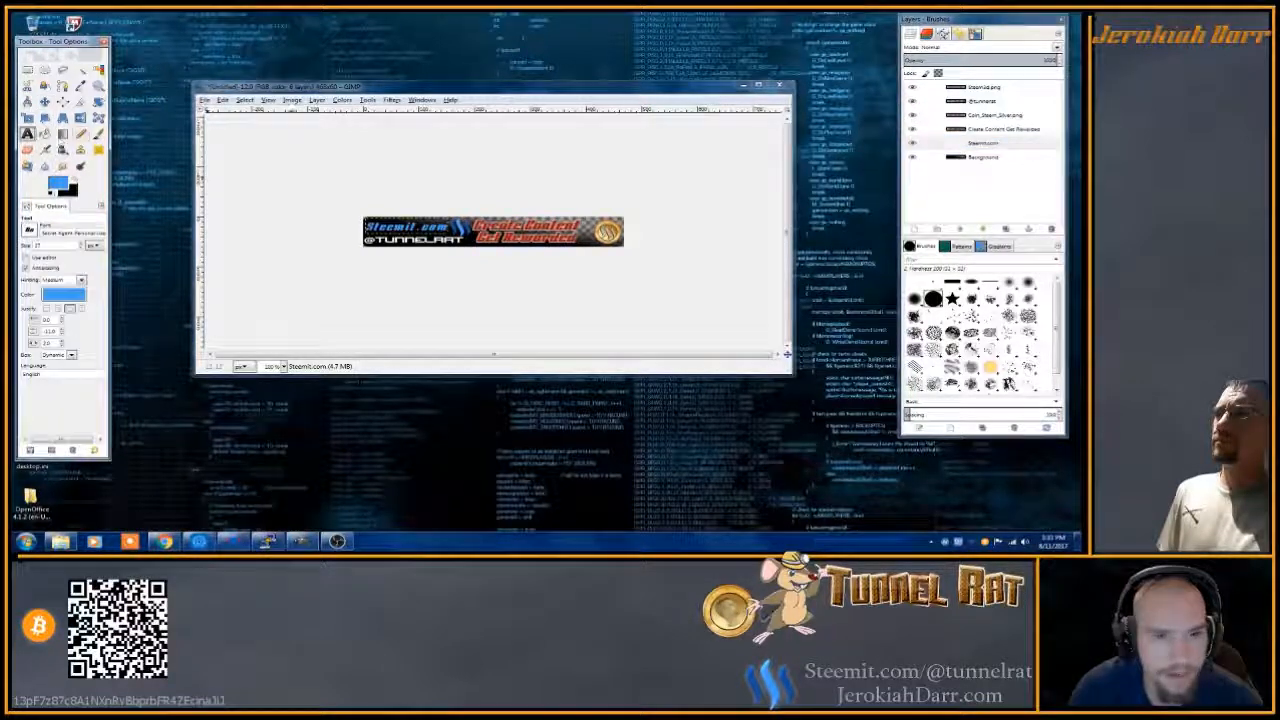
pyautogui.click(362, 213)
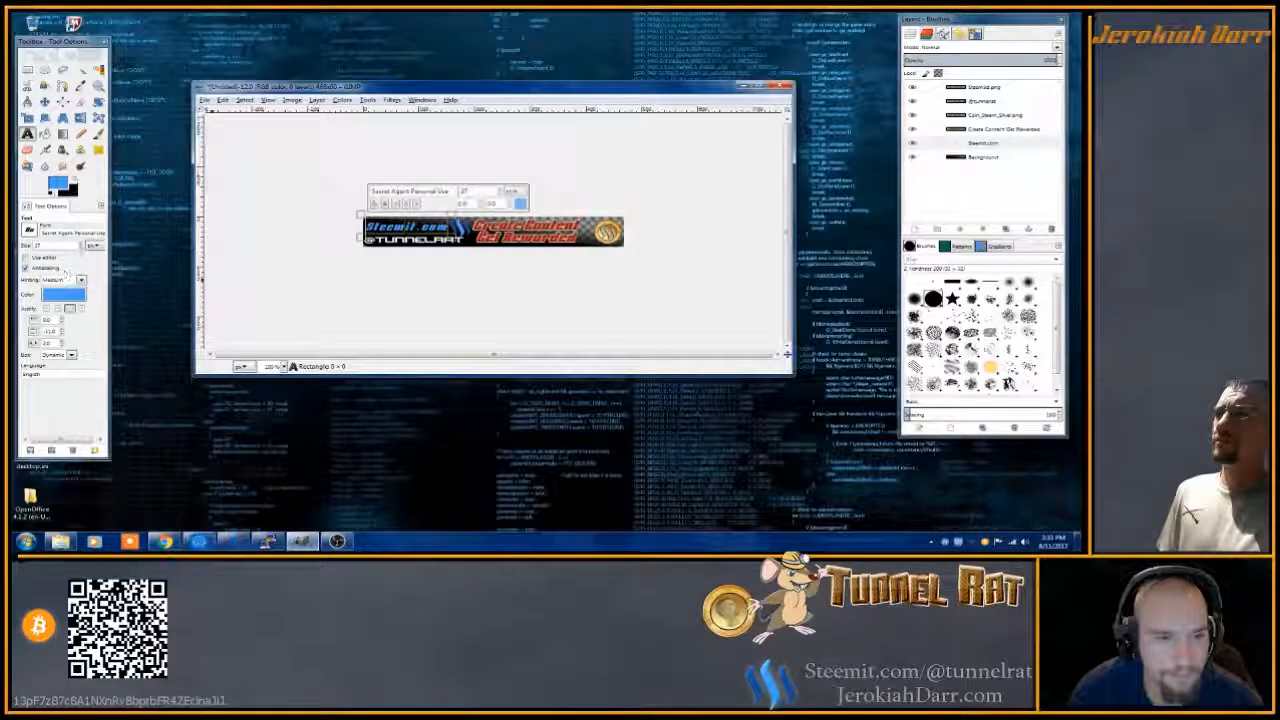
pyautogui.scroll(-2, 86, 248)
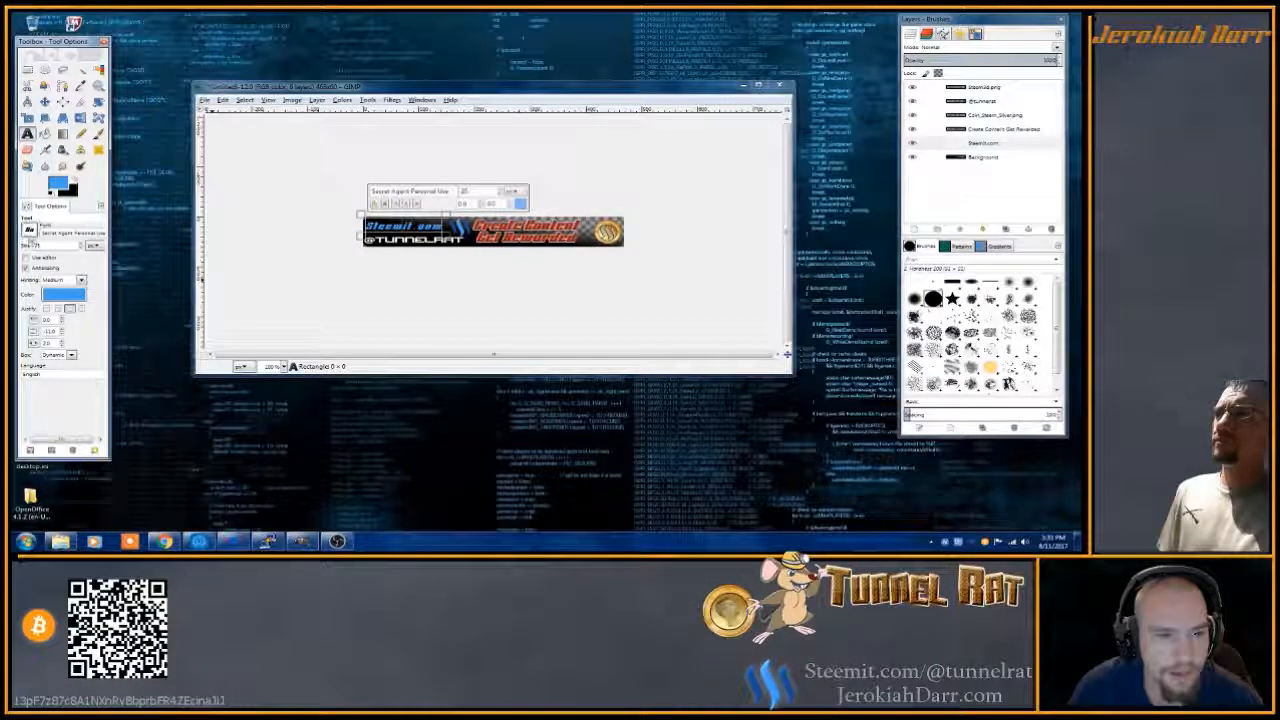
pyautogui.click(30, 230)
pyautogui.scroll(5, 44, 312)
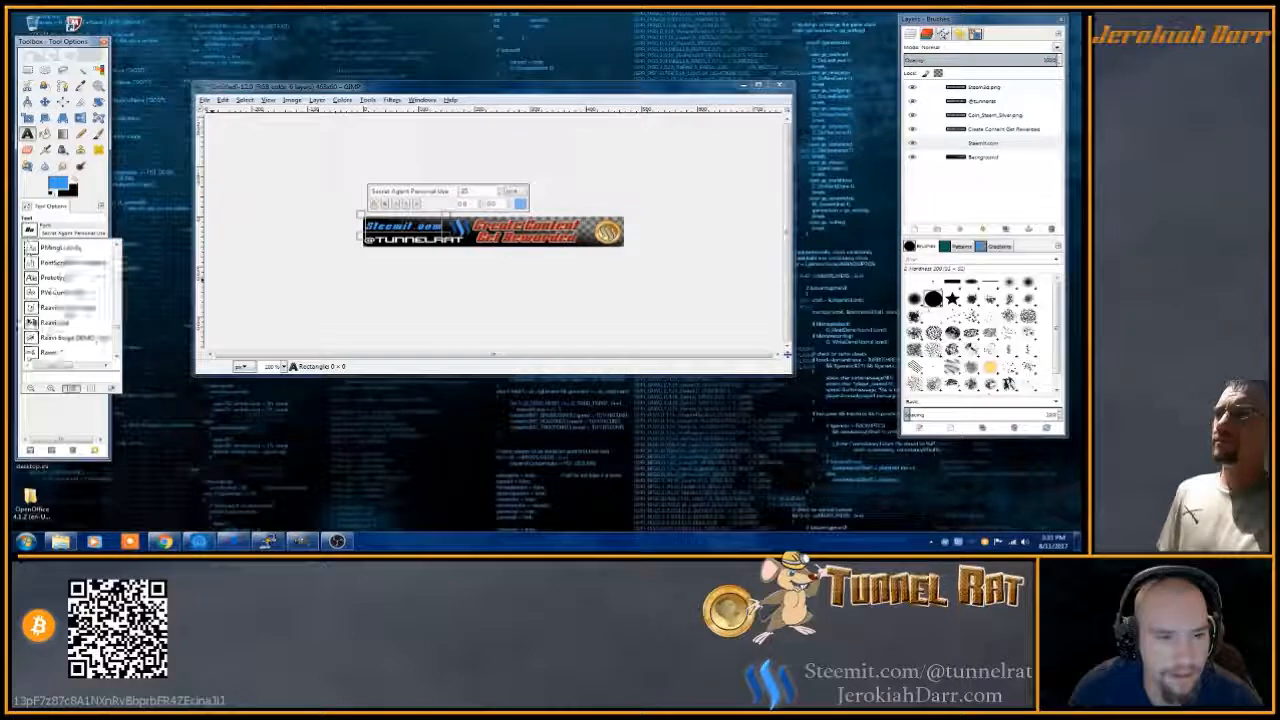
pyautogui.scroll(2, 57, 317)
pyautogui.click(55, 322)
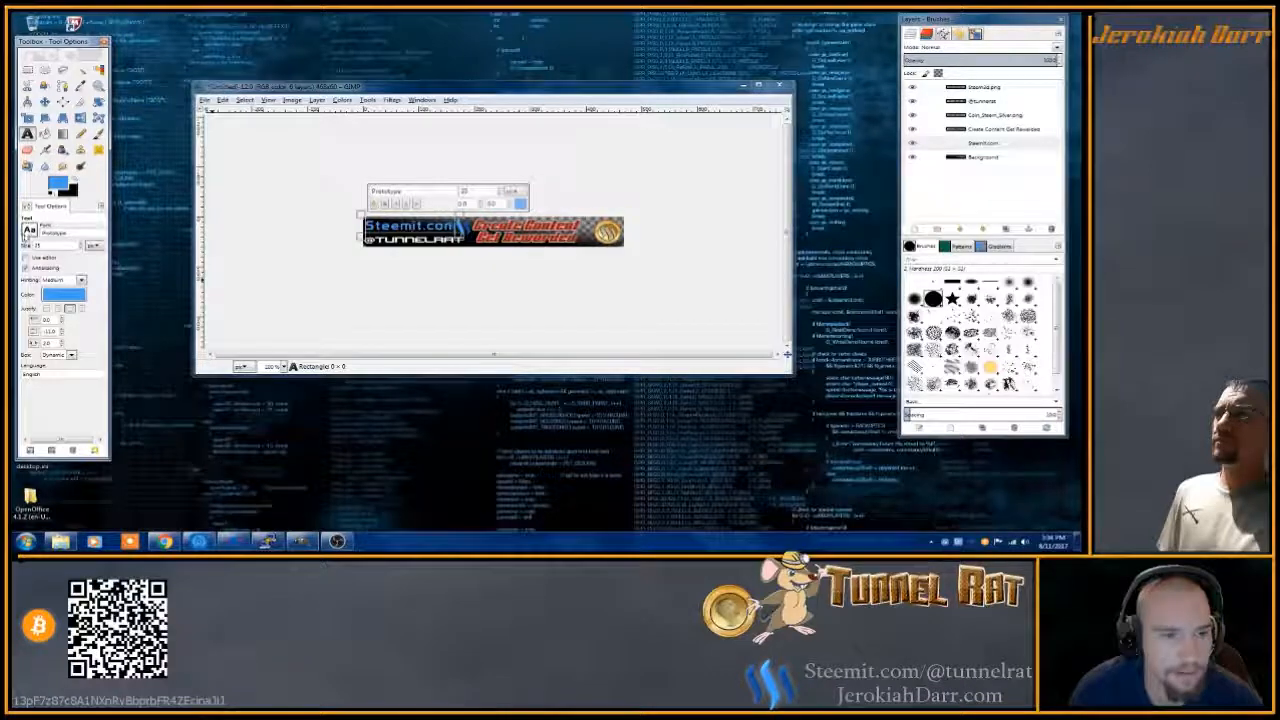
# - Change the font of the "Steemit.com" text to Eurostile
pyautogui.click(30, 229)
pyautogui.scroll(5, 50, 276)
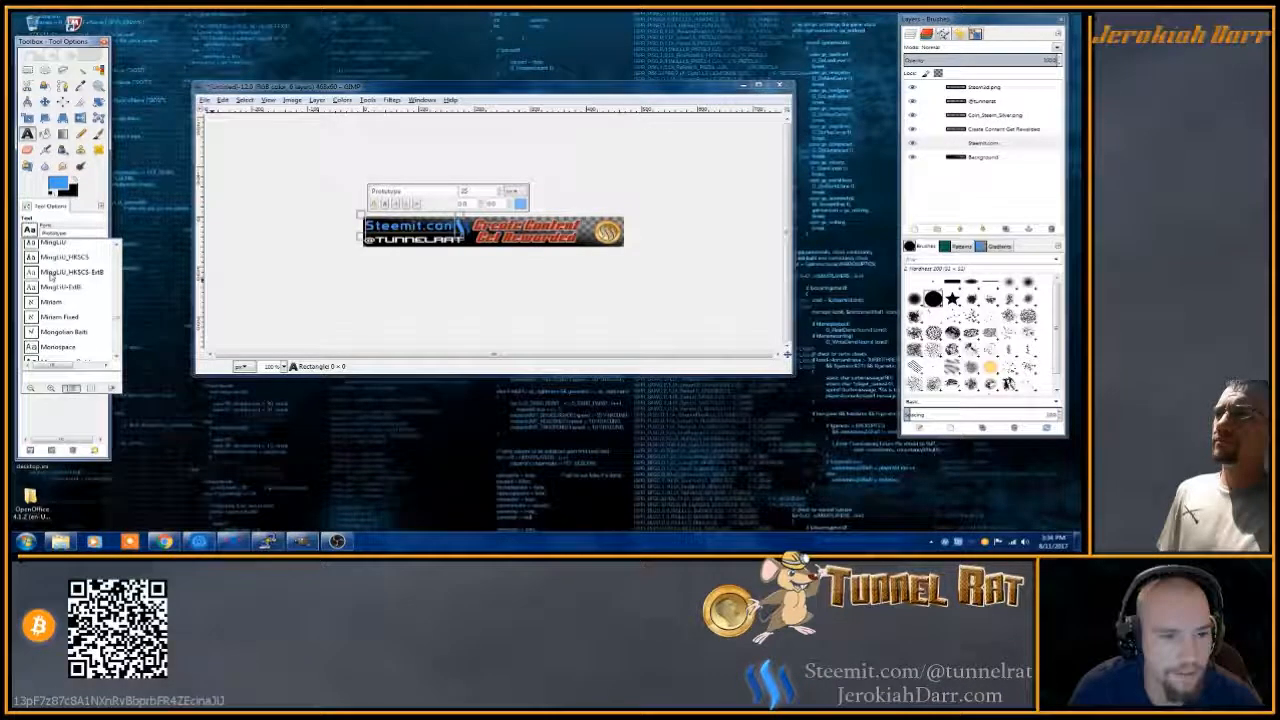
pyautogui.scroll(5, 50, 278)
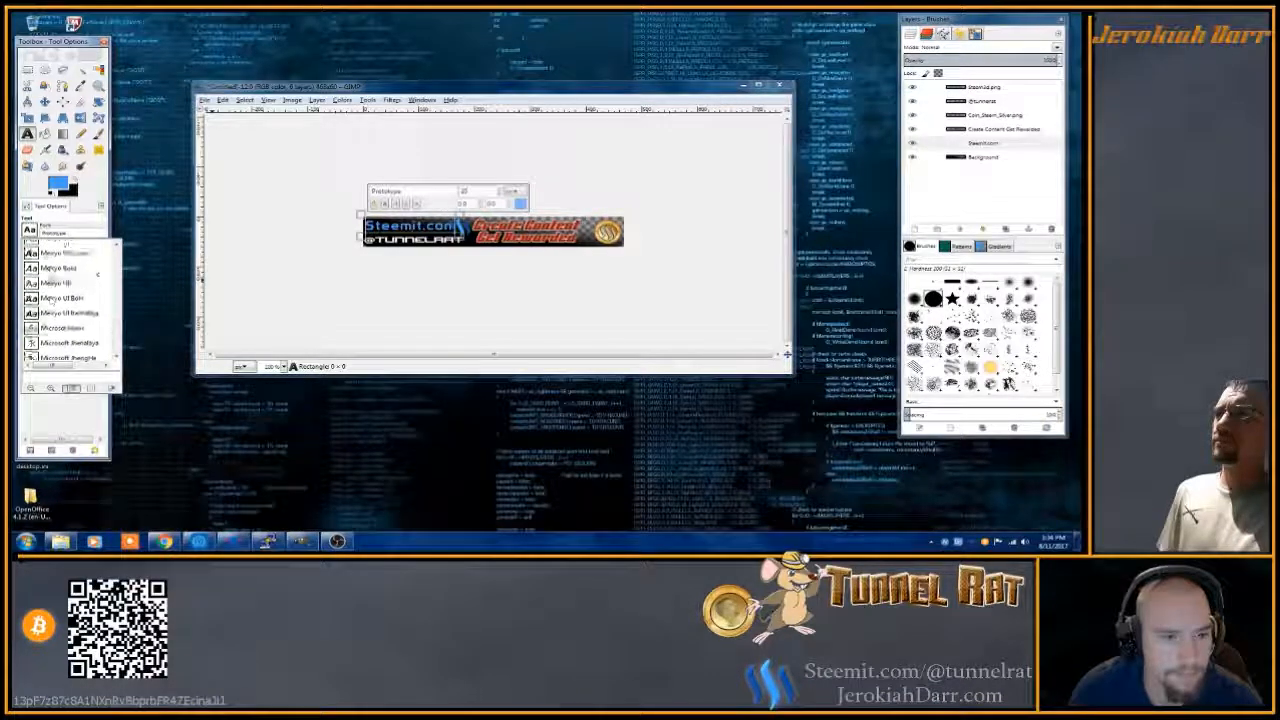
pyautogui.scroll(-2, 50, 290)
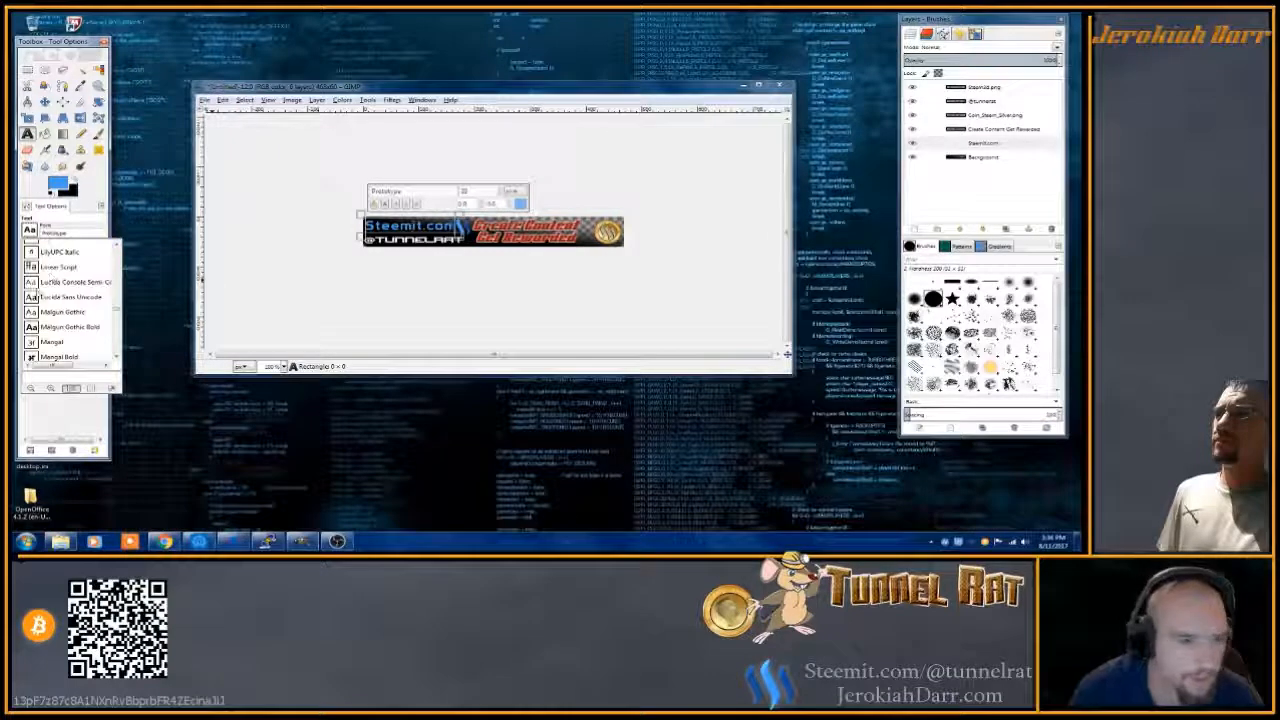
pyautogui.scroll(3, 42, 328)
pyautogui.scroll(5, 42, 322)
pyautogui.scroll(8, 30, 322)
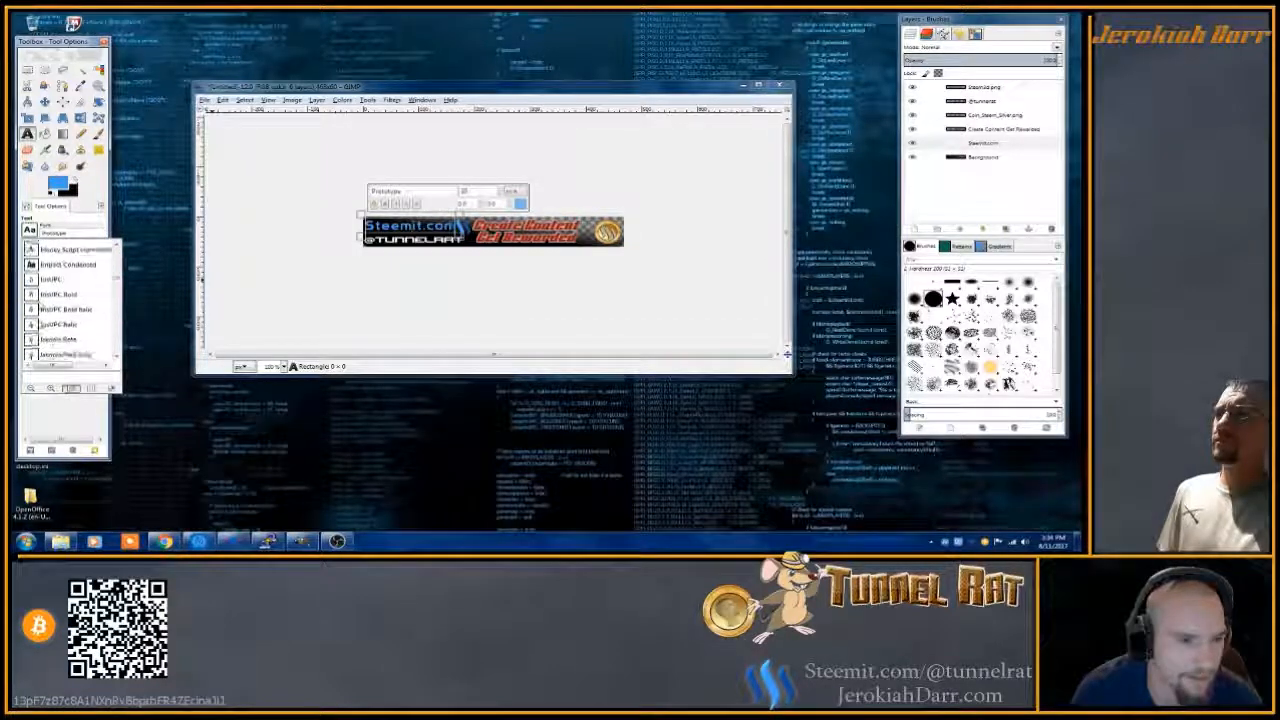
pyautogui.scroll(4, 44, 324)
pyautogui.scroll(6, 44, 322)
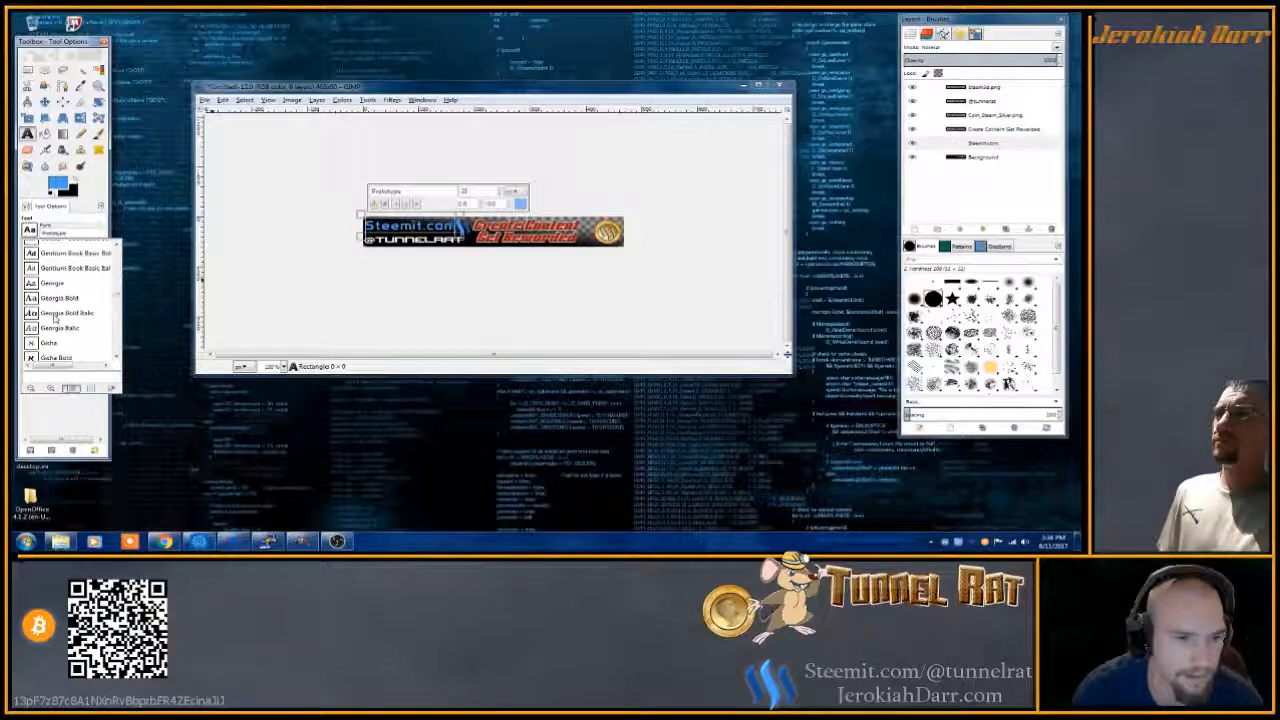
pyautogui.scroll(3, 55, 318)
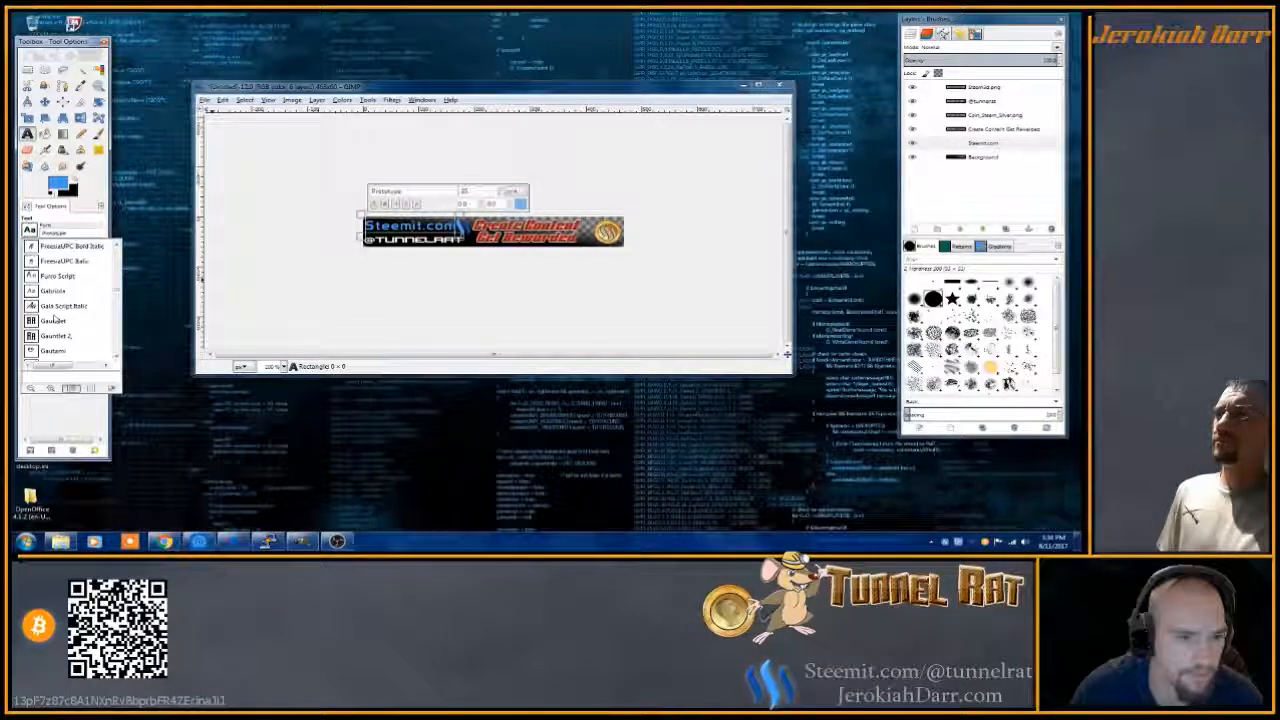
pyautogui.scroll(4, 54, 318)
pyautogui.scroll(5, 54, 318)
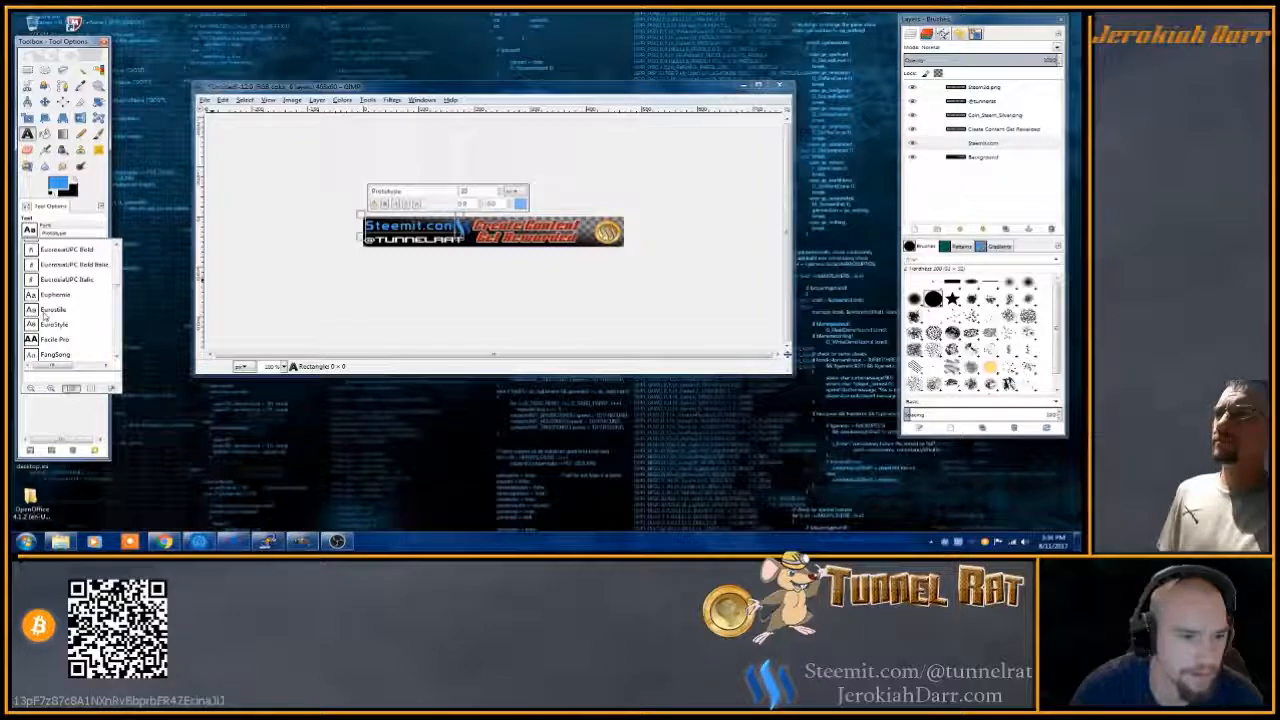
pyautogui.click(47, 310)
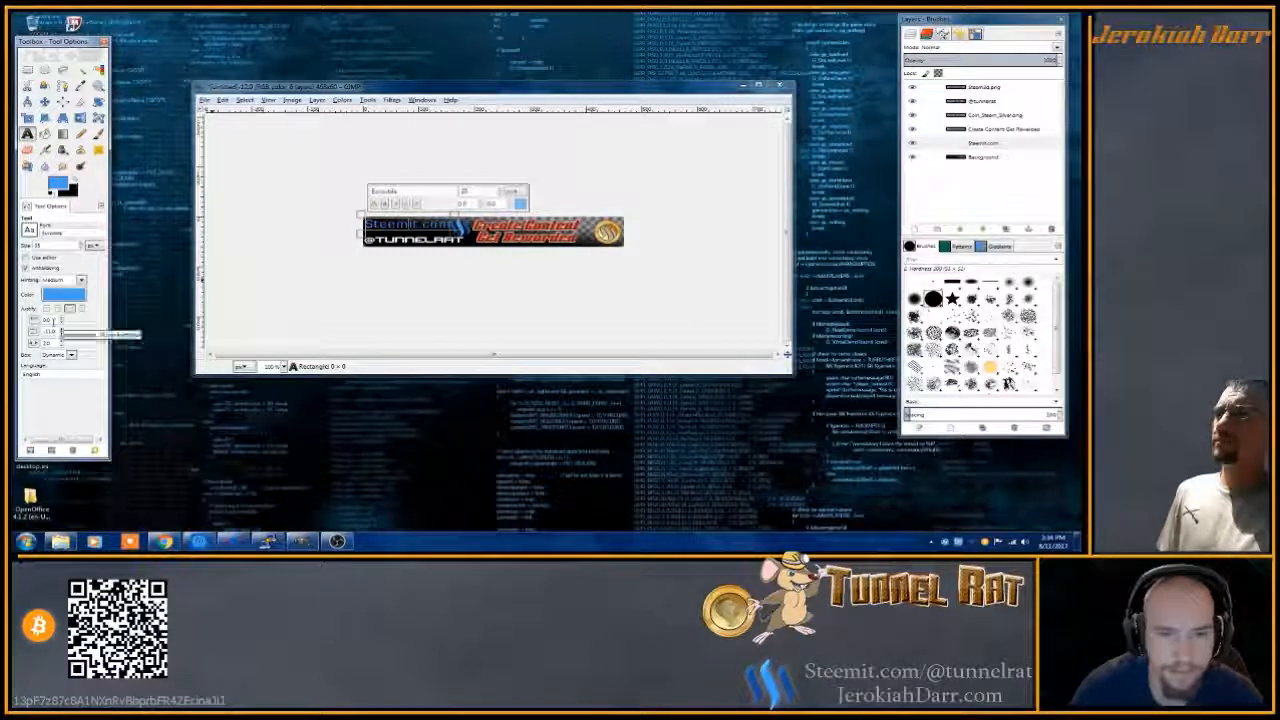
# - Set the font of the "Steemit.com" text to Ebrima
pyautogui.click(29, 231)
pyautogui.scroll(8, 66, 330)
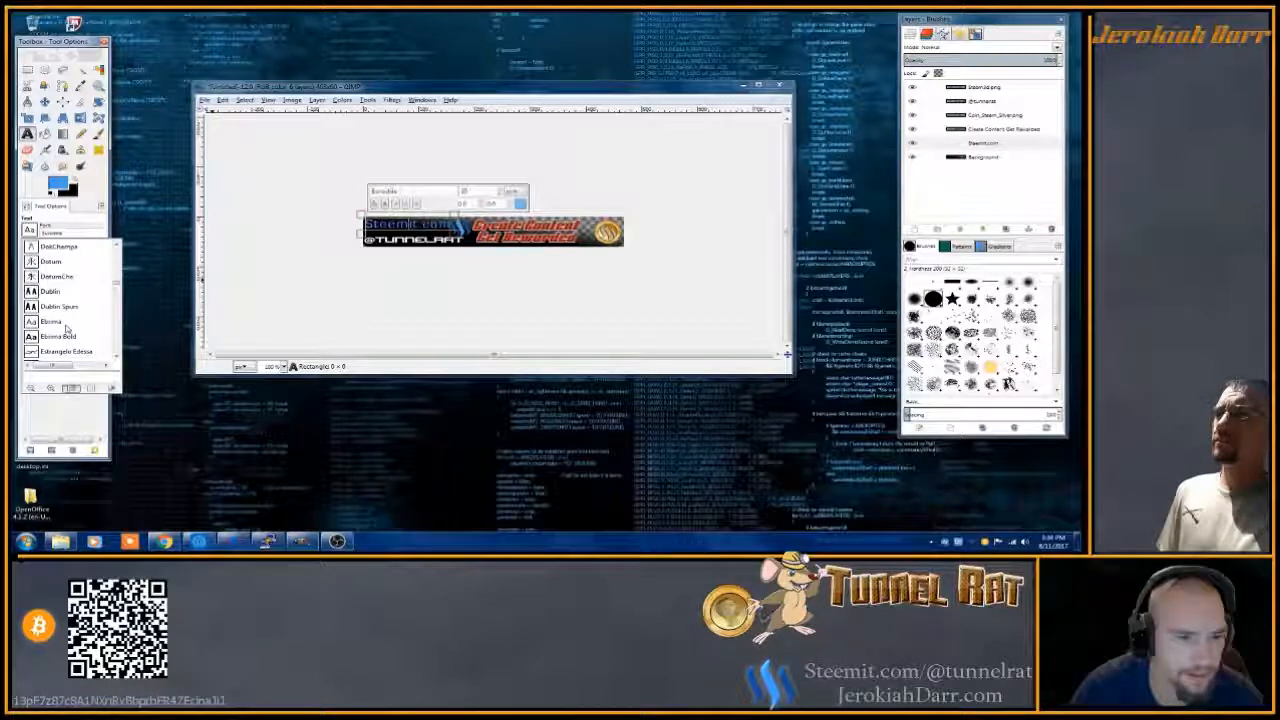
pyautogui.click(58, 324)
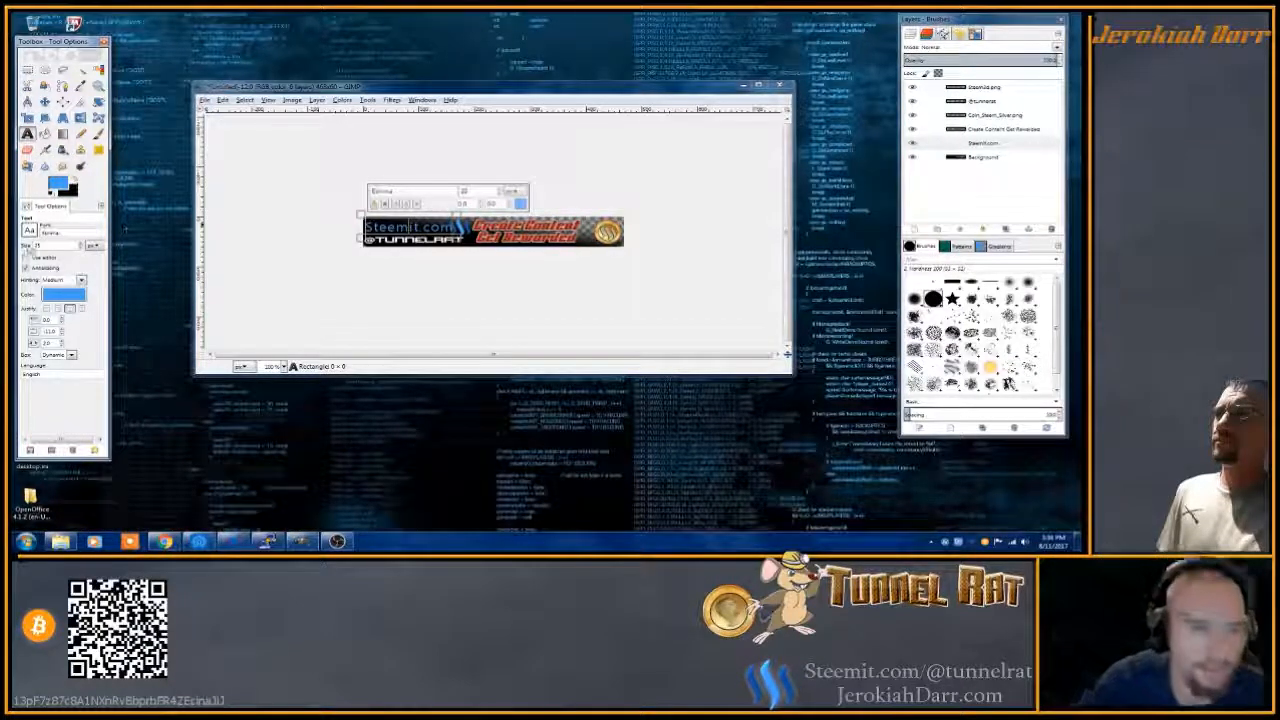
pyautogui.click(83, 249)
pyautogui.click(83, 249)
pyautogui.click(83, 249)
pyautogui.click(83, 249)
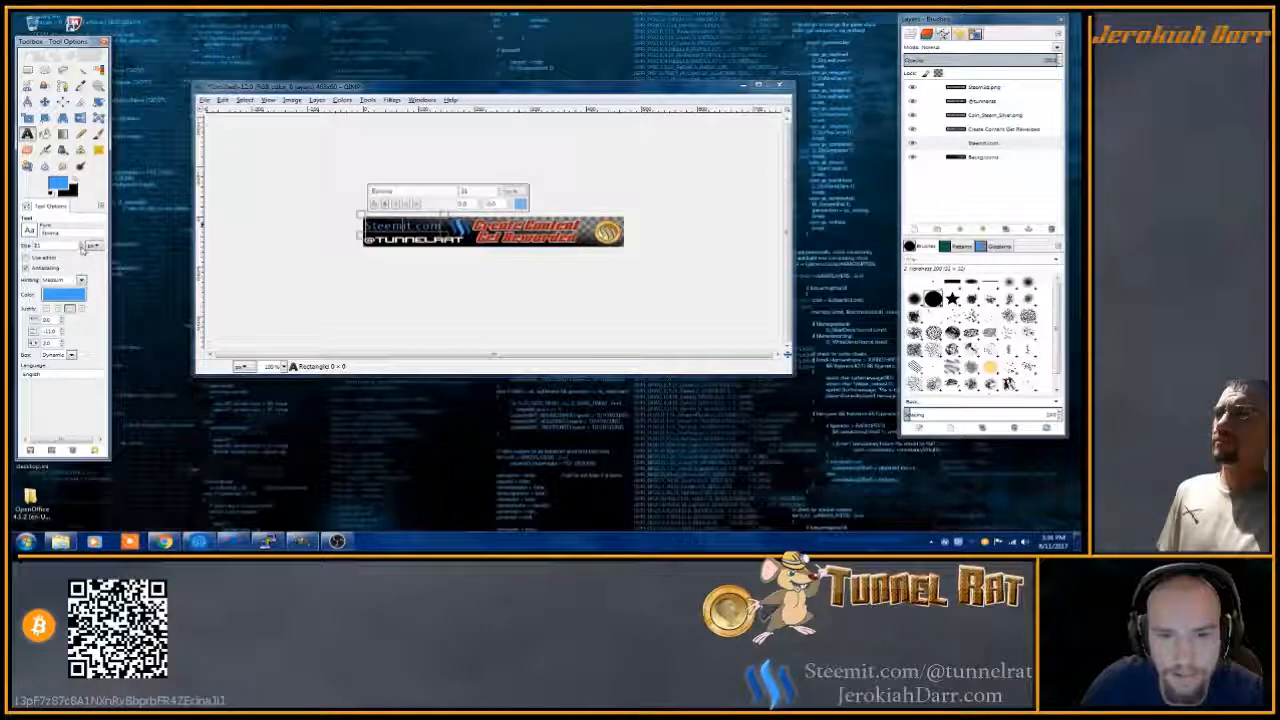
pyautogui.click(83, 249)
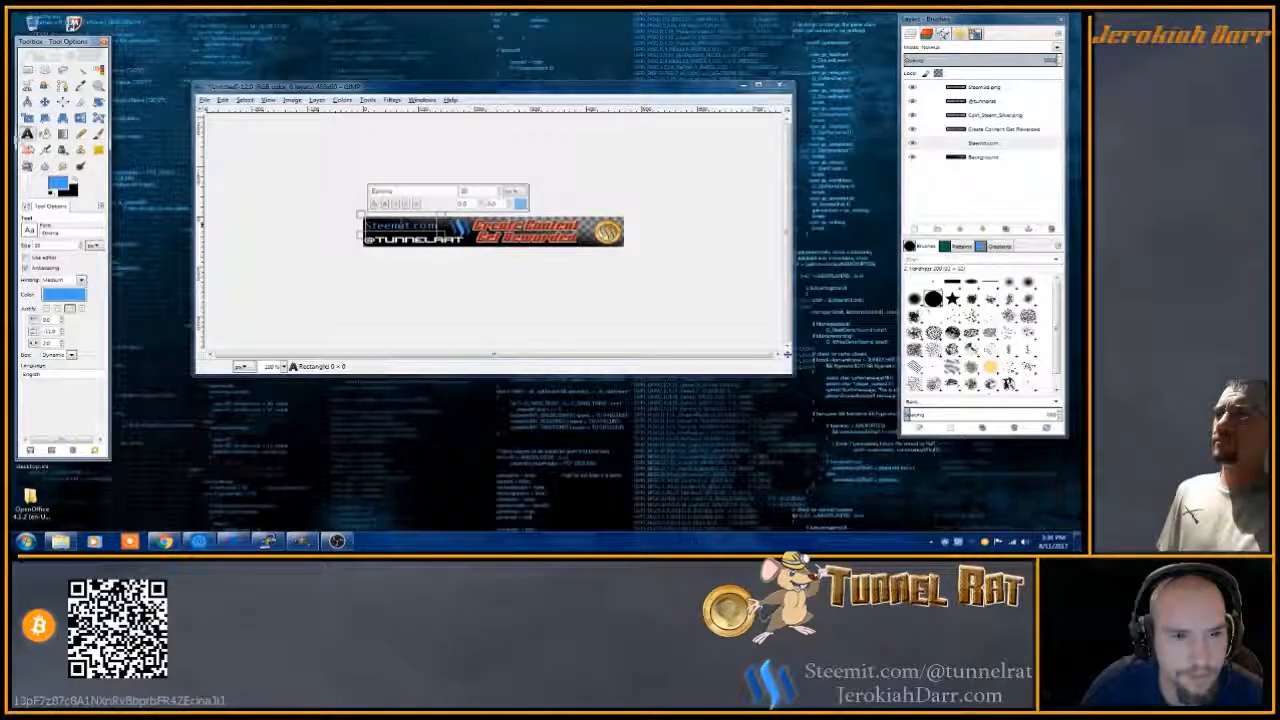
pyautogui.click(44, 101)
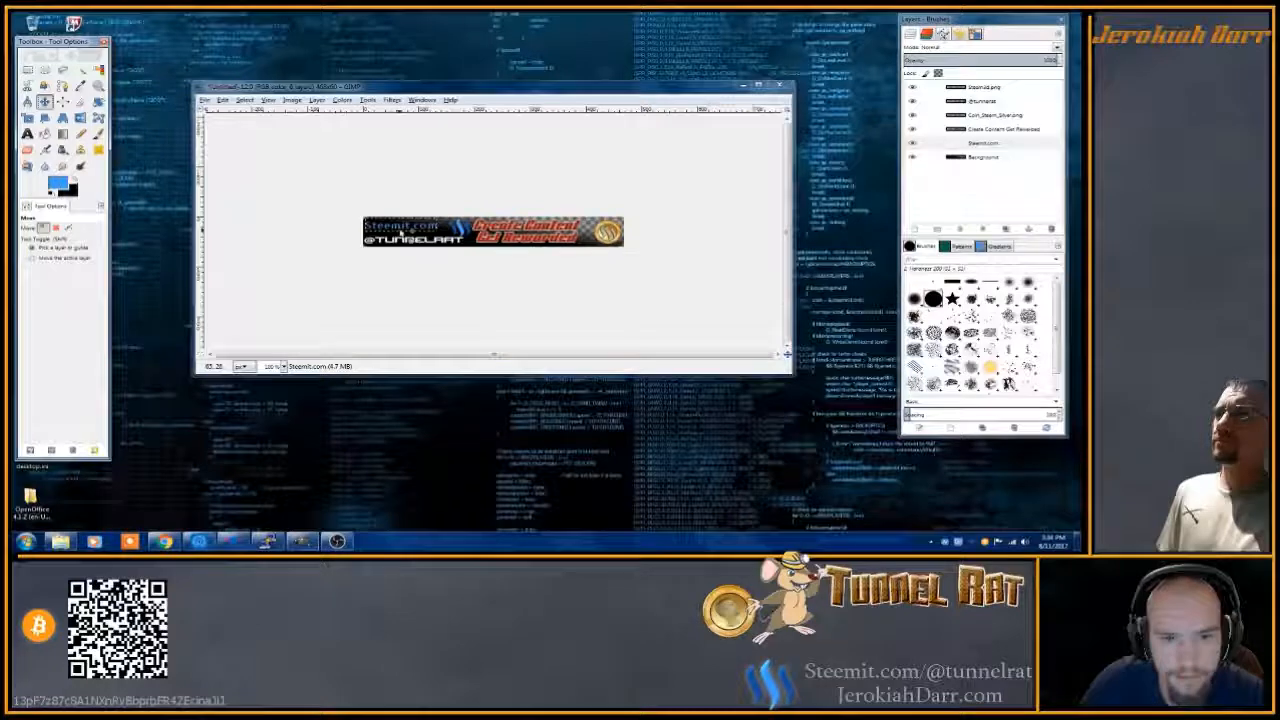
pyautogui.moveTo(397, 229); pyautogui.dragTo(406, 234)
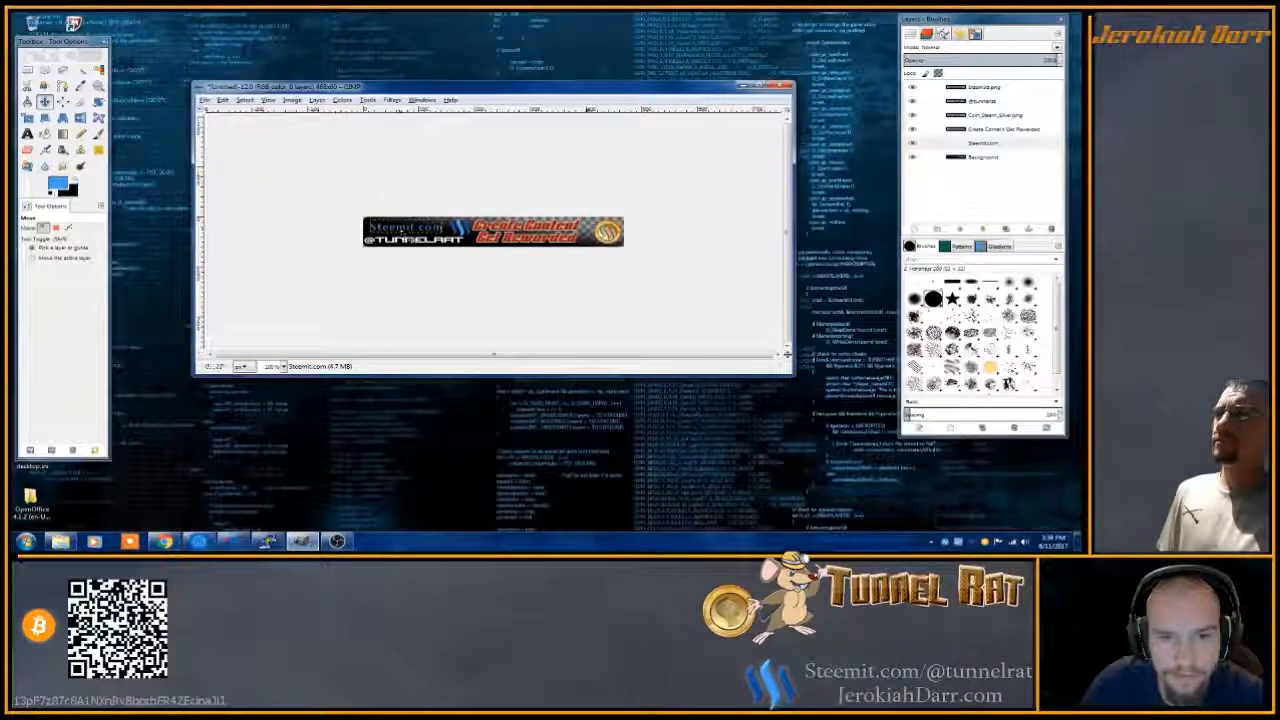
# - Apply a white drop shadow to the "Steemit.com" layer with X and Y offsets of 0, an adjusted blur radius and 100 opacity
pyautogui.click(981, 159)
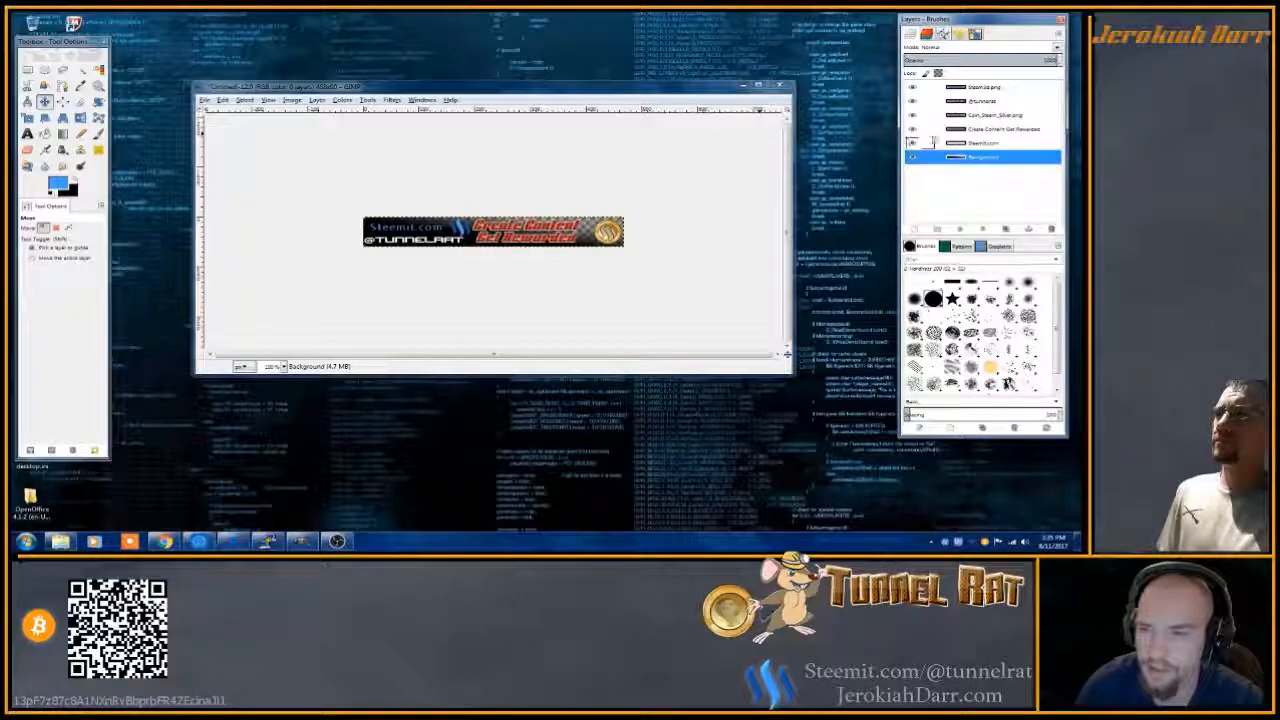
pyautogui.click(958, 143)
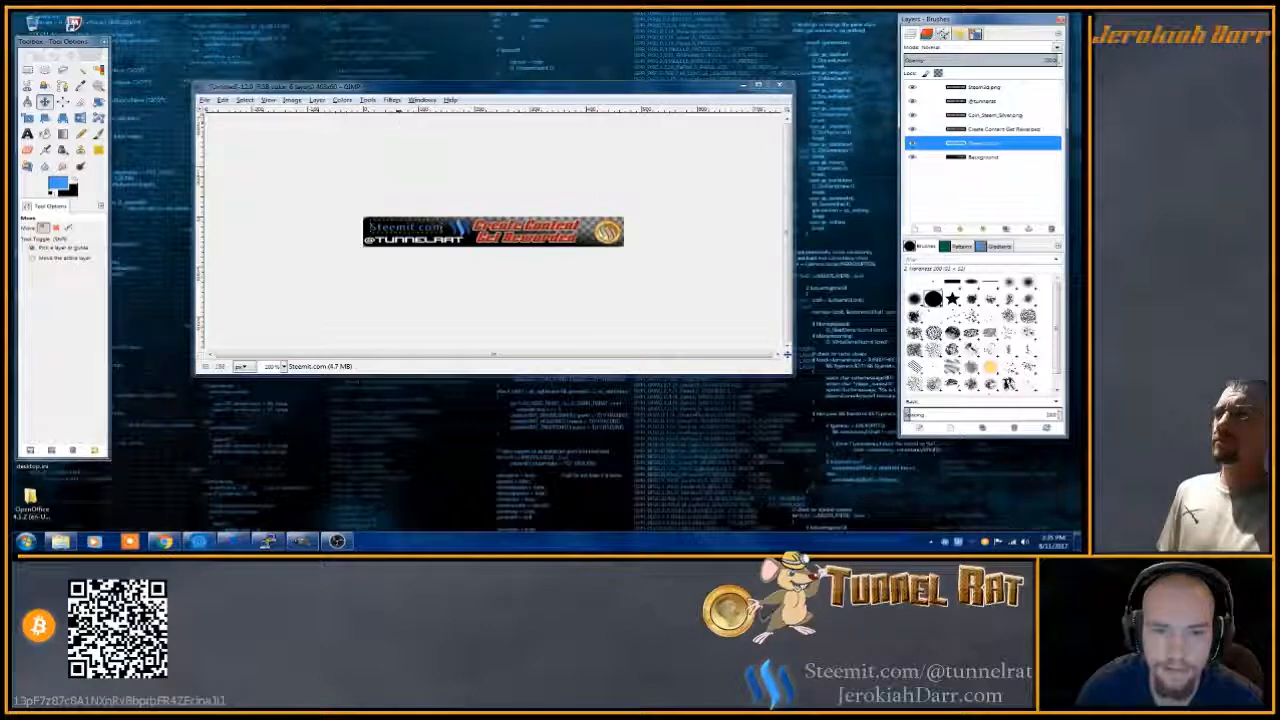
pyautogui.click(392, 100)
pyautogui.moveTo(409, 177)
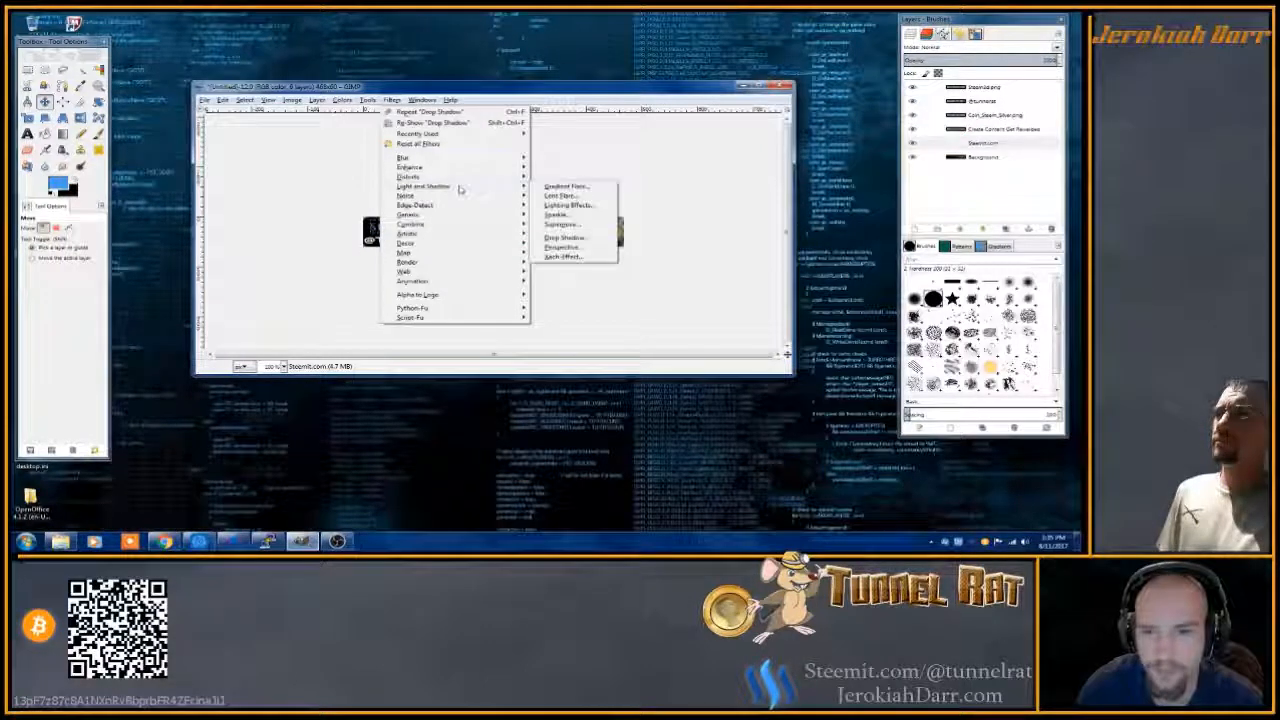
pyautogui.click(549, 241)
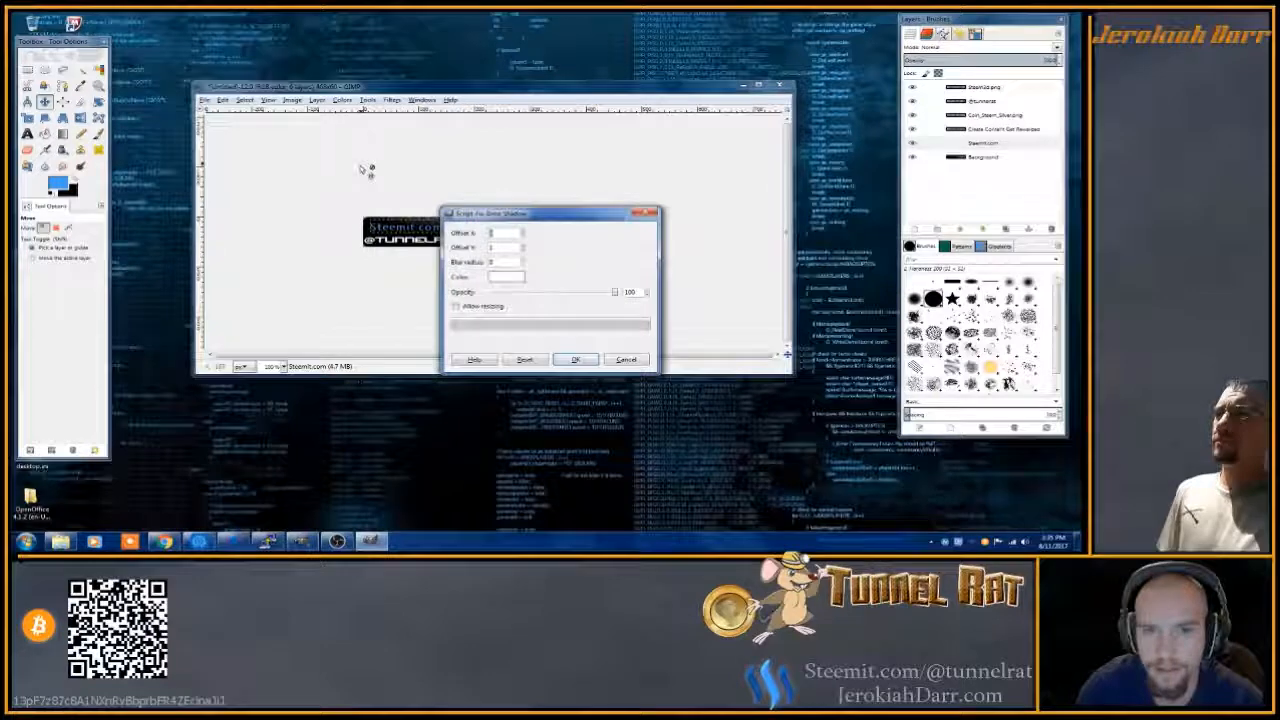
pyautogui.click(523, 236)
pyautogui.click(523, 250)
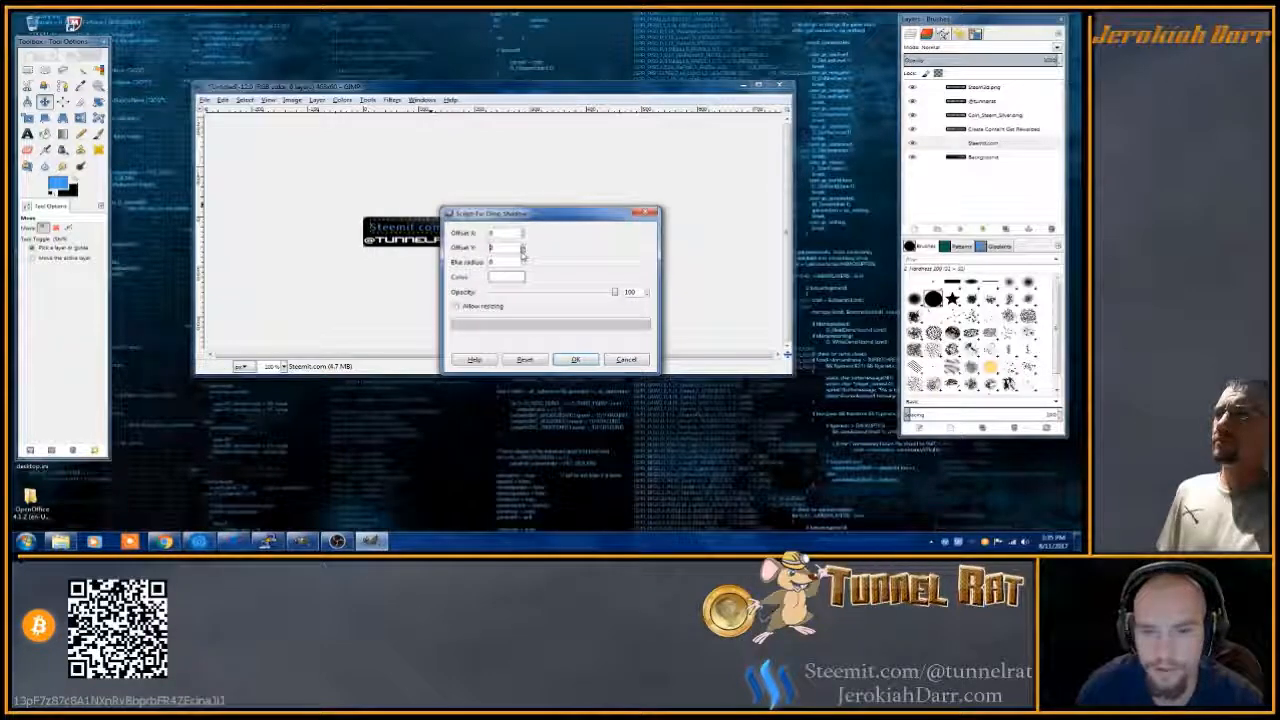
pyautogui.click(522, 263)
pyautogui.click(523, 263)
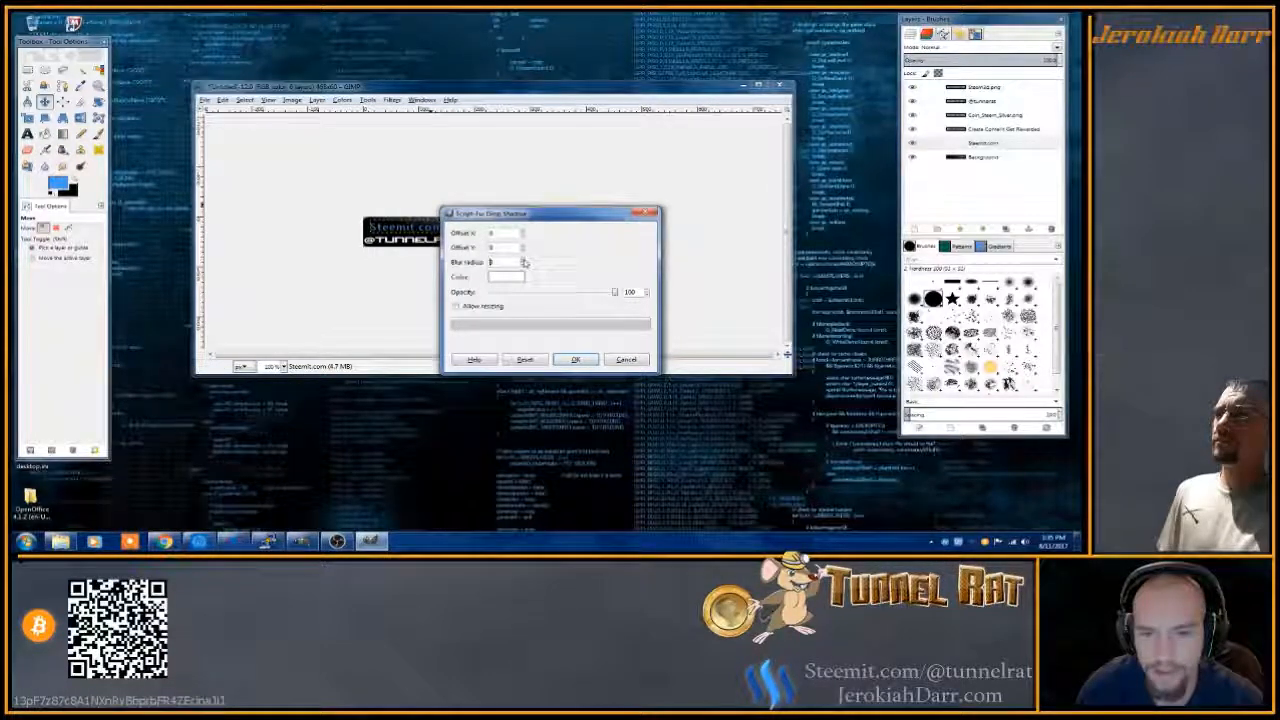
pyautogui.click(570, 359)
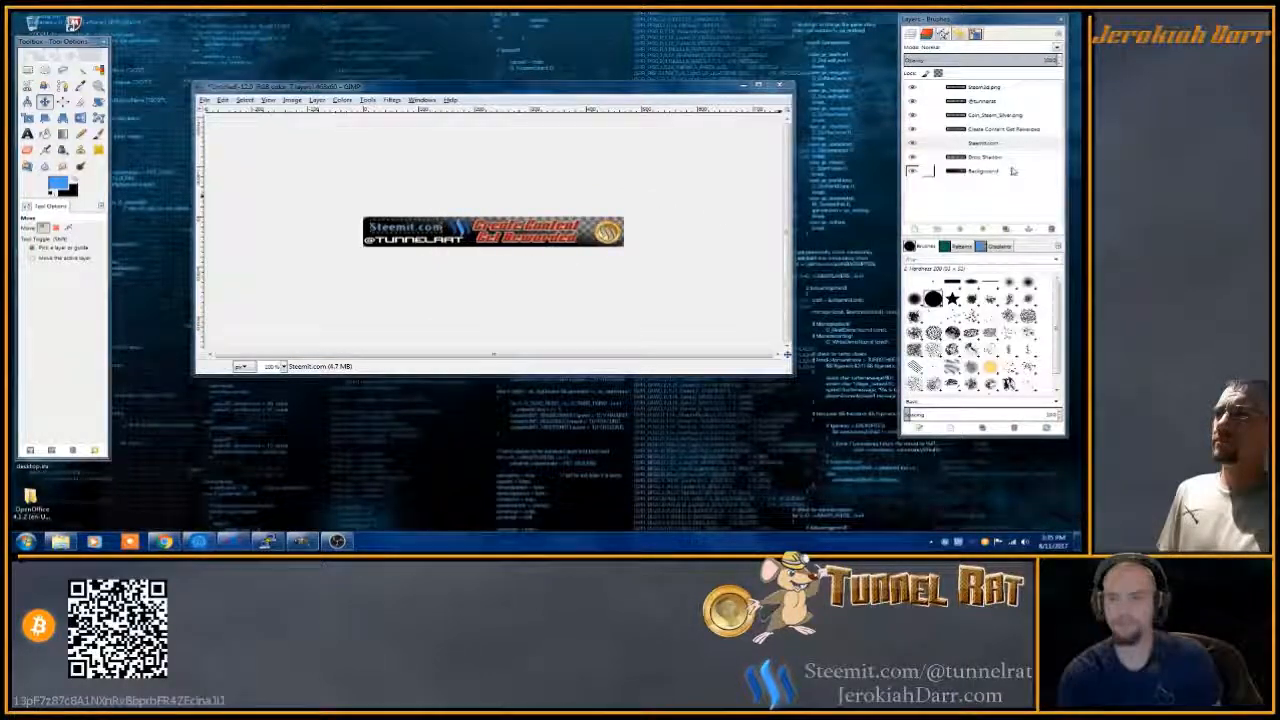
# - Save the banner project as Banner1.xcf in the GIMP-Tutorials folder on the DATAPART1 (D:) drive
pyautogui.click(994, 172)
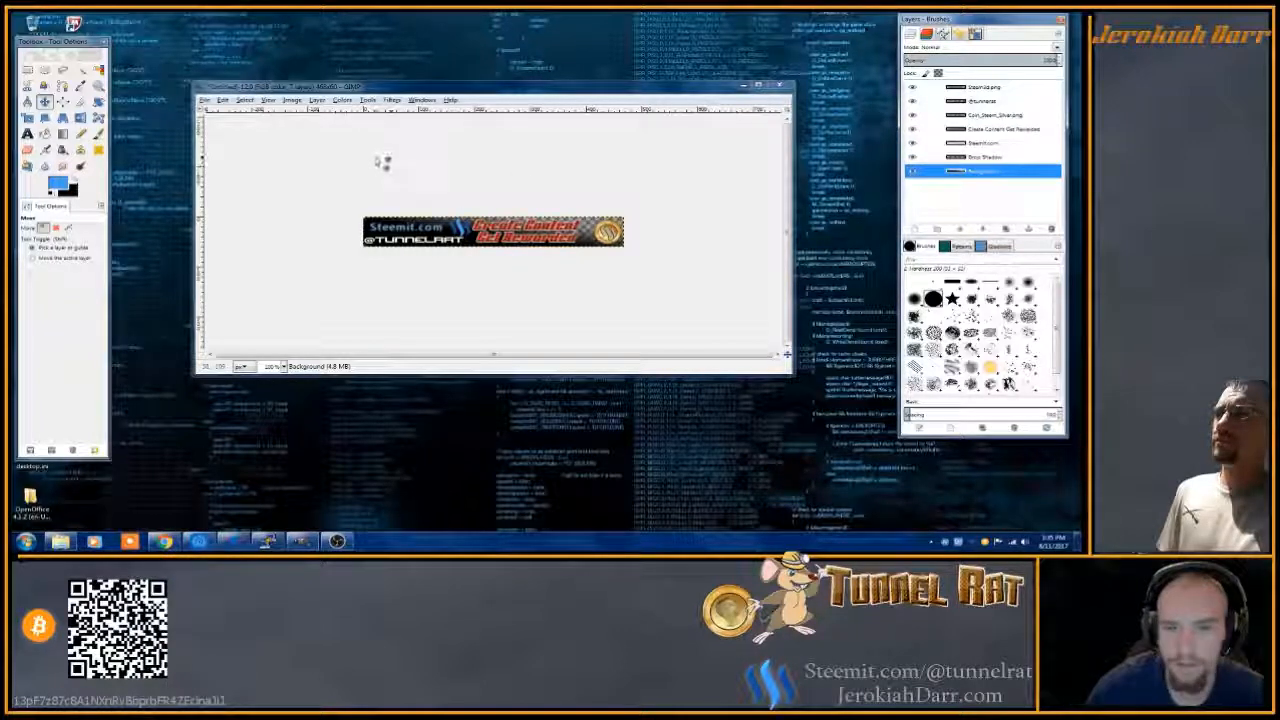
pyautogui.click(205, 100)
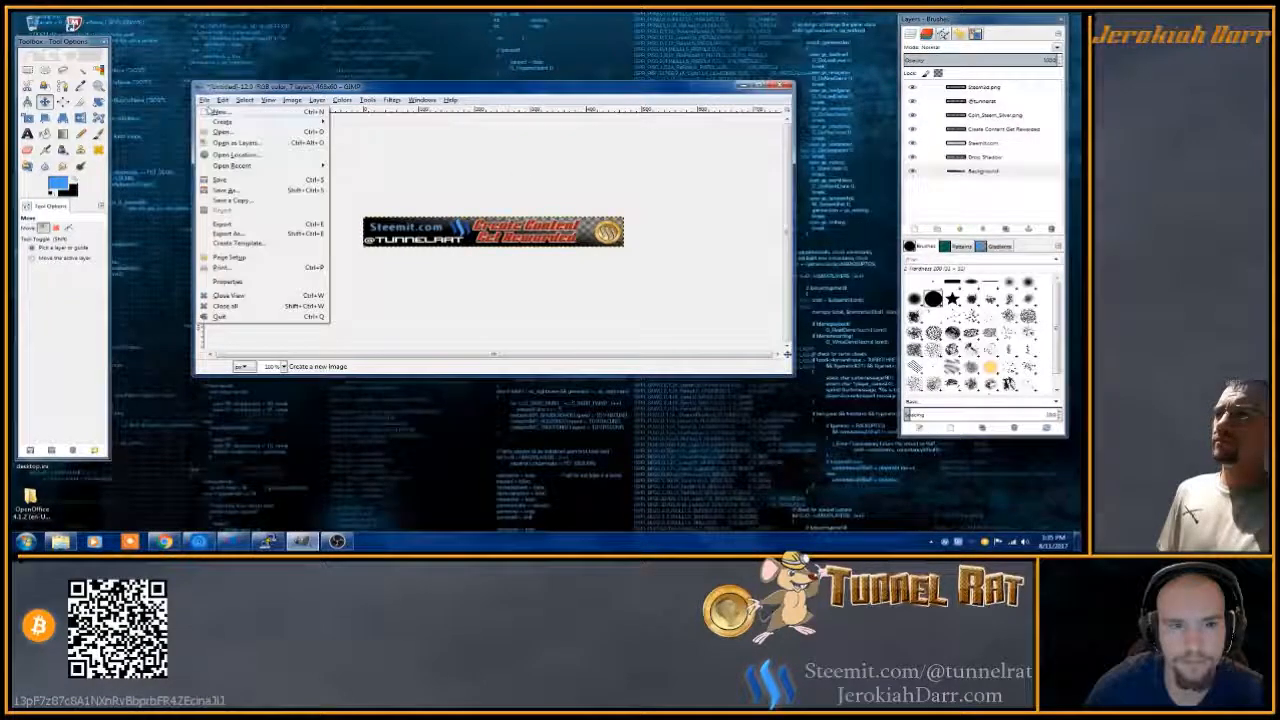
pyautogui.click(236, 200)
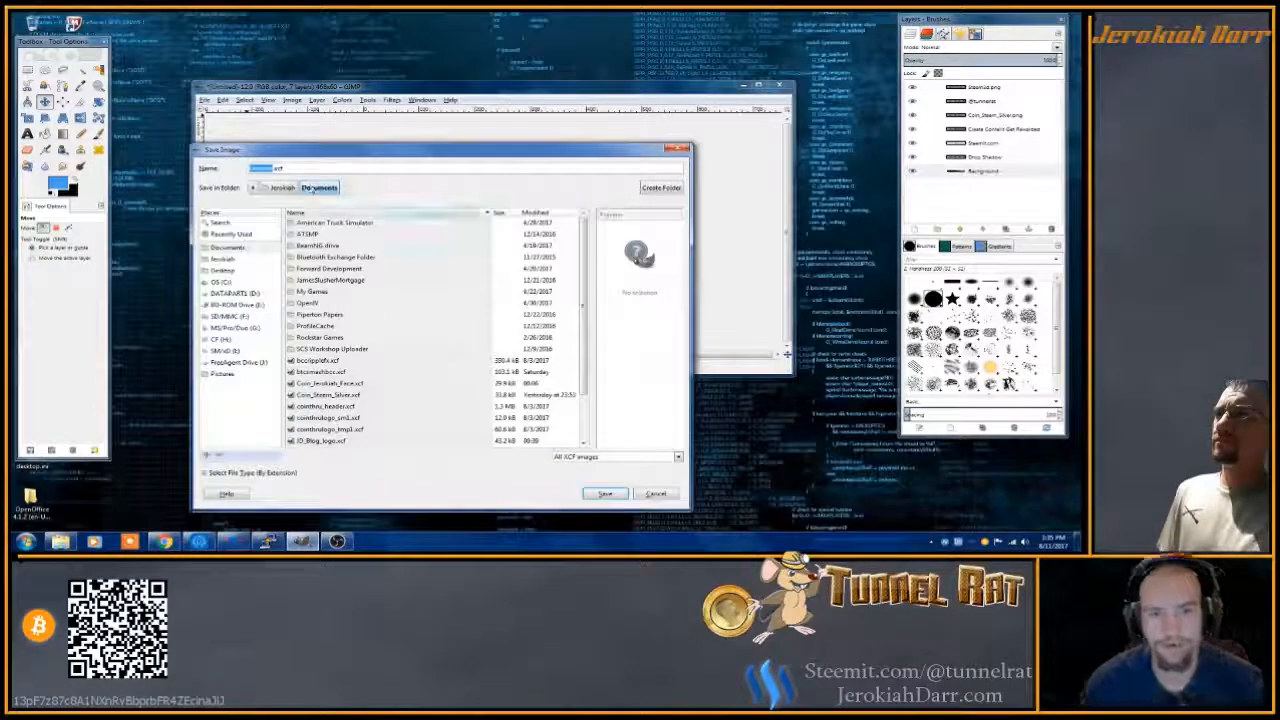
pyautogui.click(235, 293)
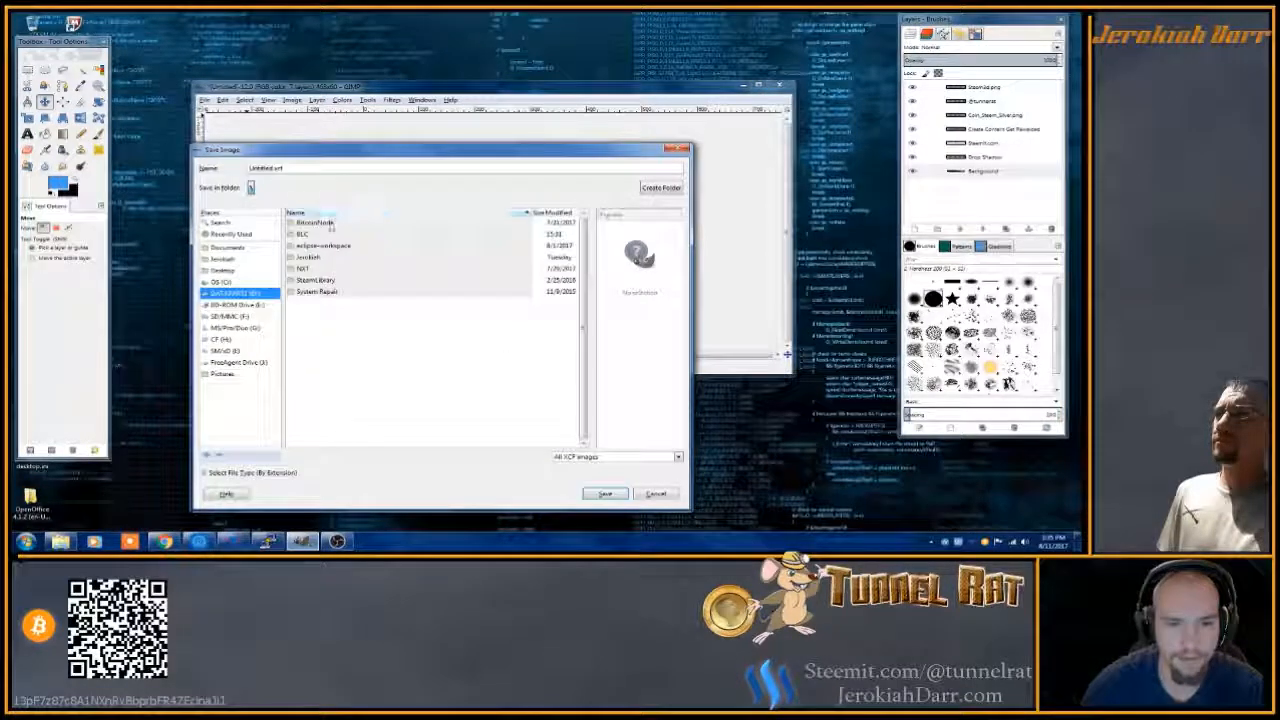
pyautogui.doubleClick(313, 259)
pyautogui.doubleClick(320, 292)
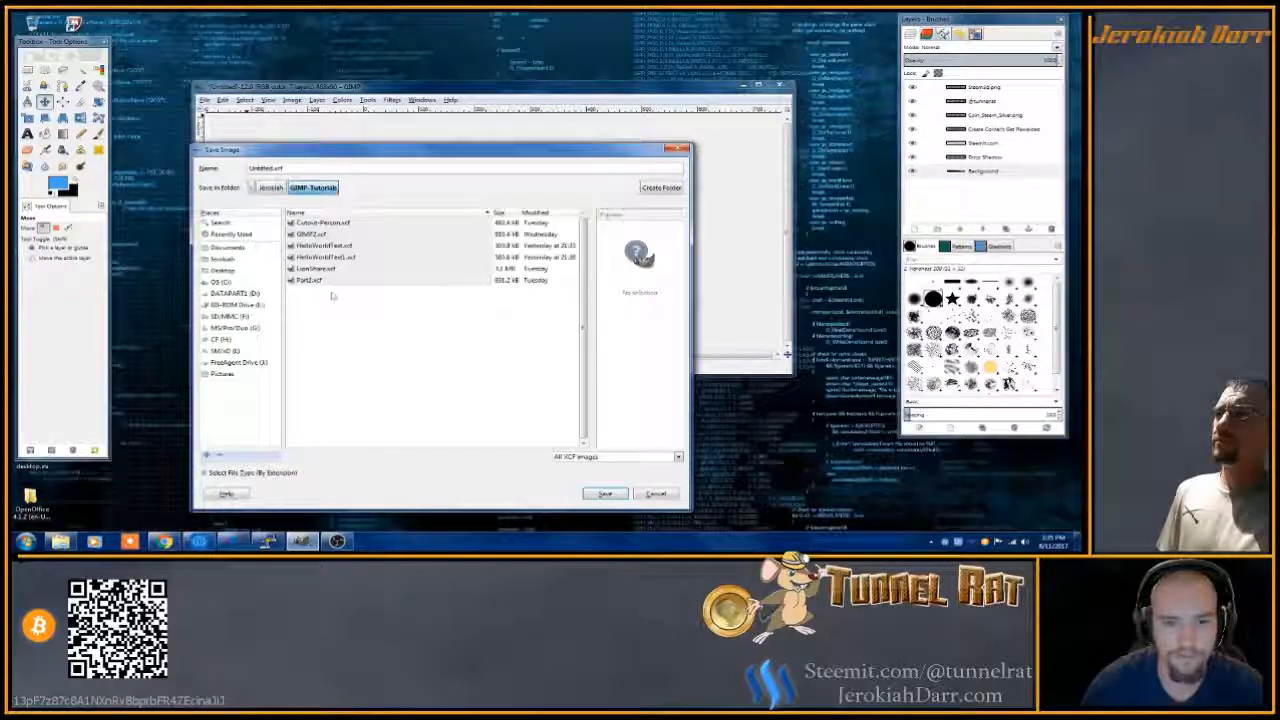
pyautogui.doubleClick(270, 168)
pyautogui.write('Steemit')
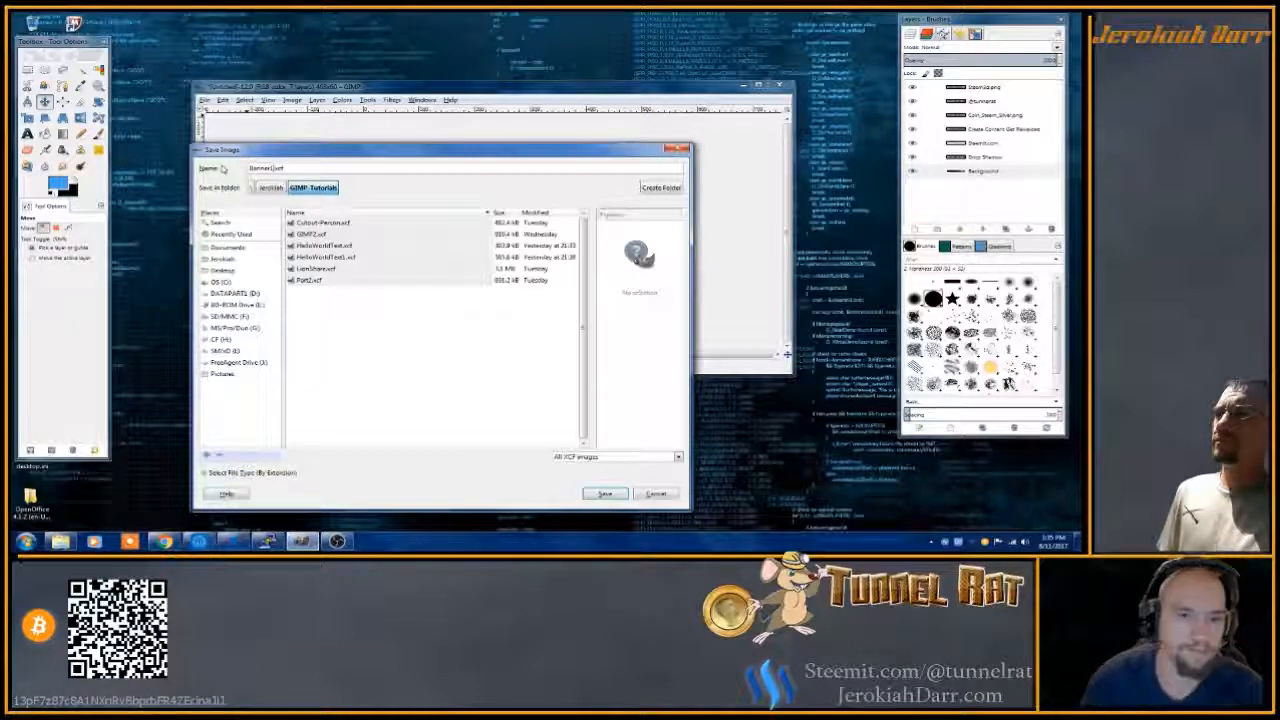
pyautogui.click(610, 492)
# - Export the banner as Banner1.png to the GIMP-Tutorials folder with the default PNG options
pyautogui.click(205, 100)
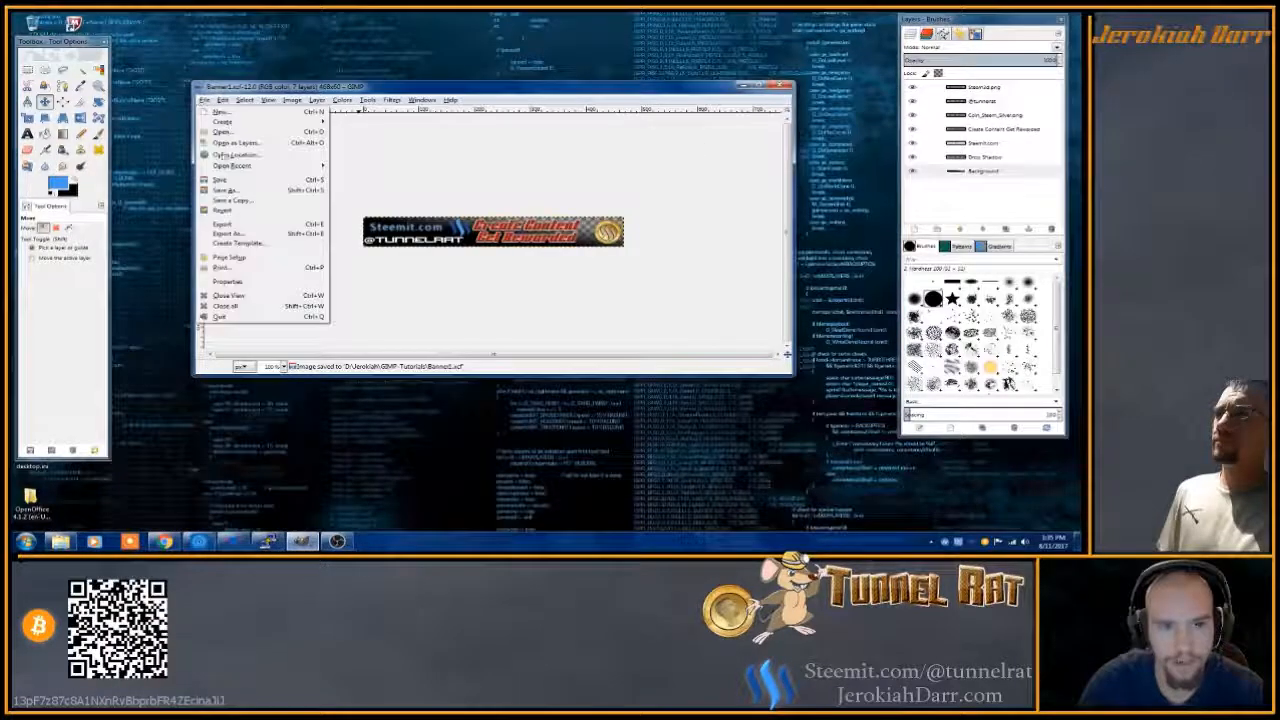
pyautogui.click(236, 233)
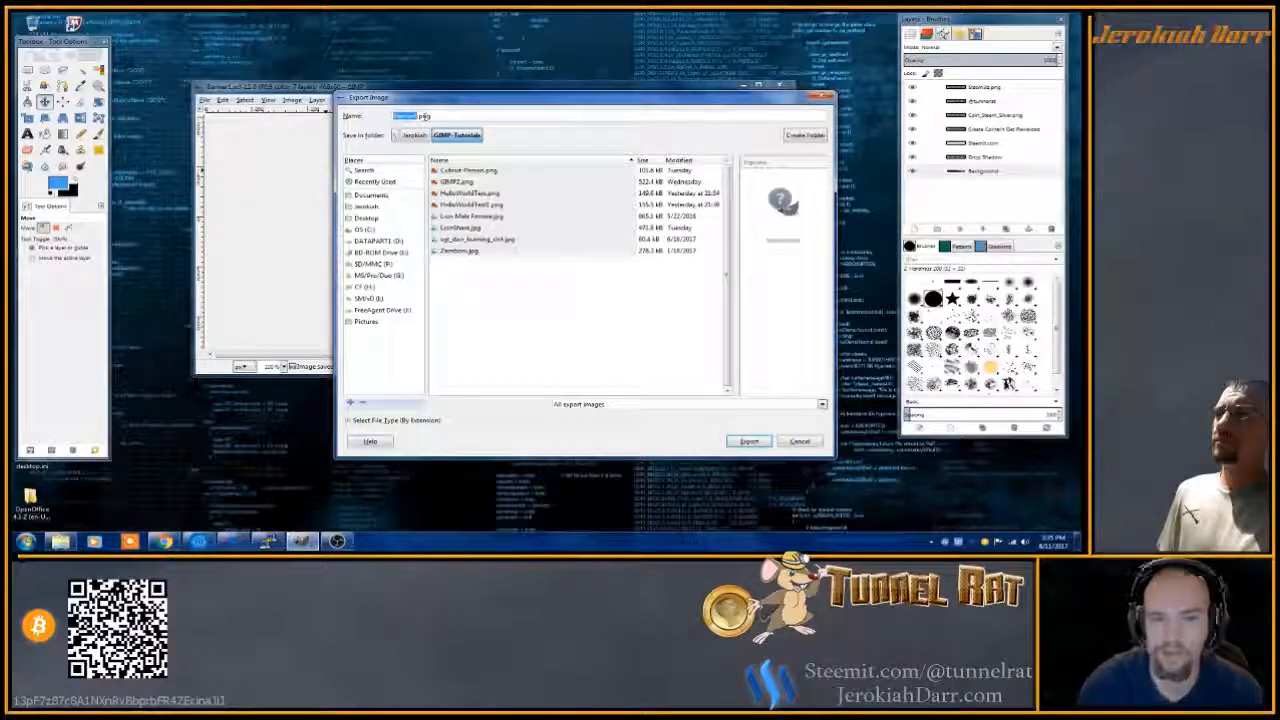
pyautogui.click(743, 446)
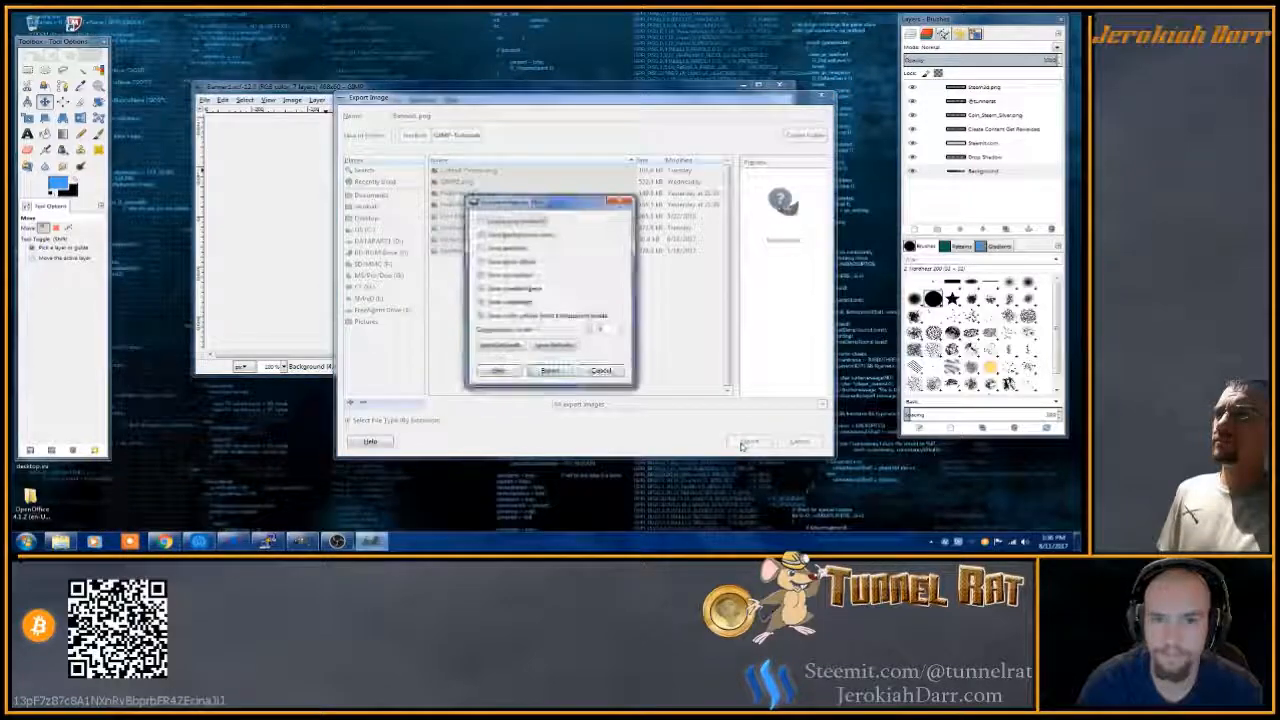
pyautogui.click(549, 370)
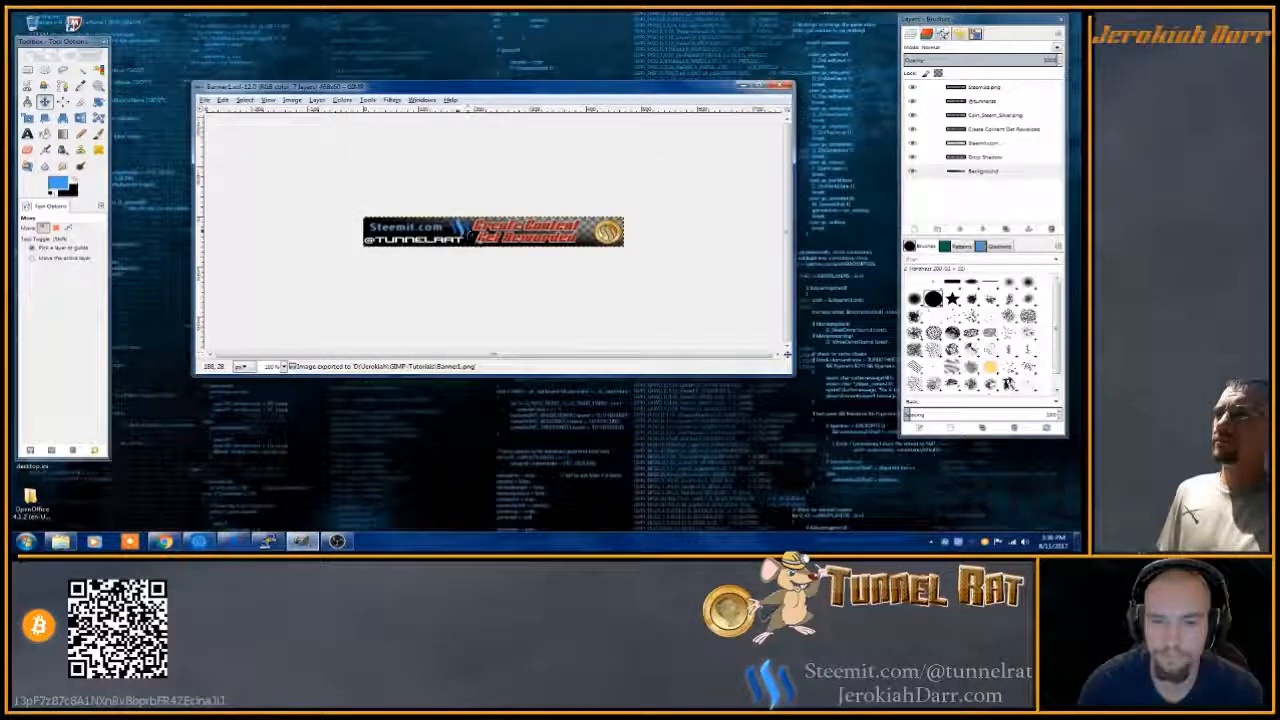
# - Open the exported Banner1.png from the GIMP-Tutorials folder to check the finished banner, close it and return to GIMP
pyautogui.click(60, 541)
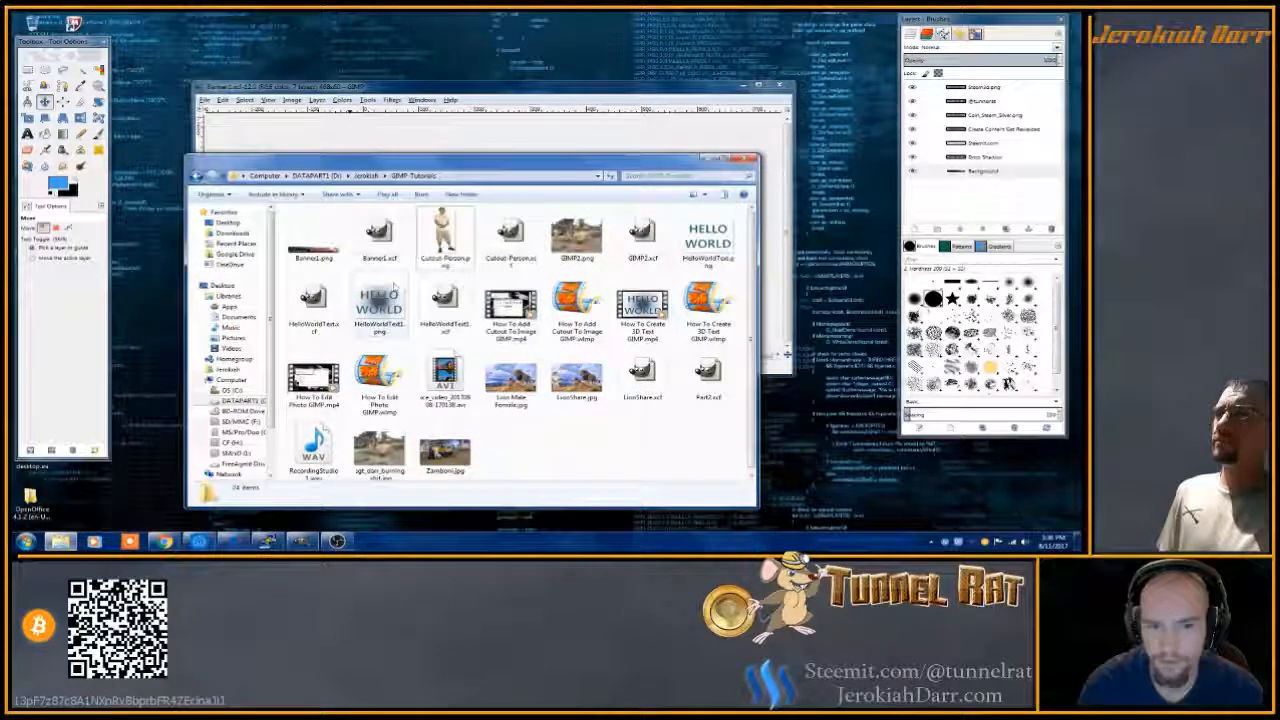
pyautogui.doubleClick(313, 238)
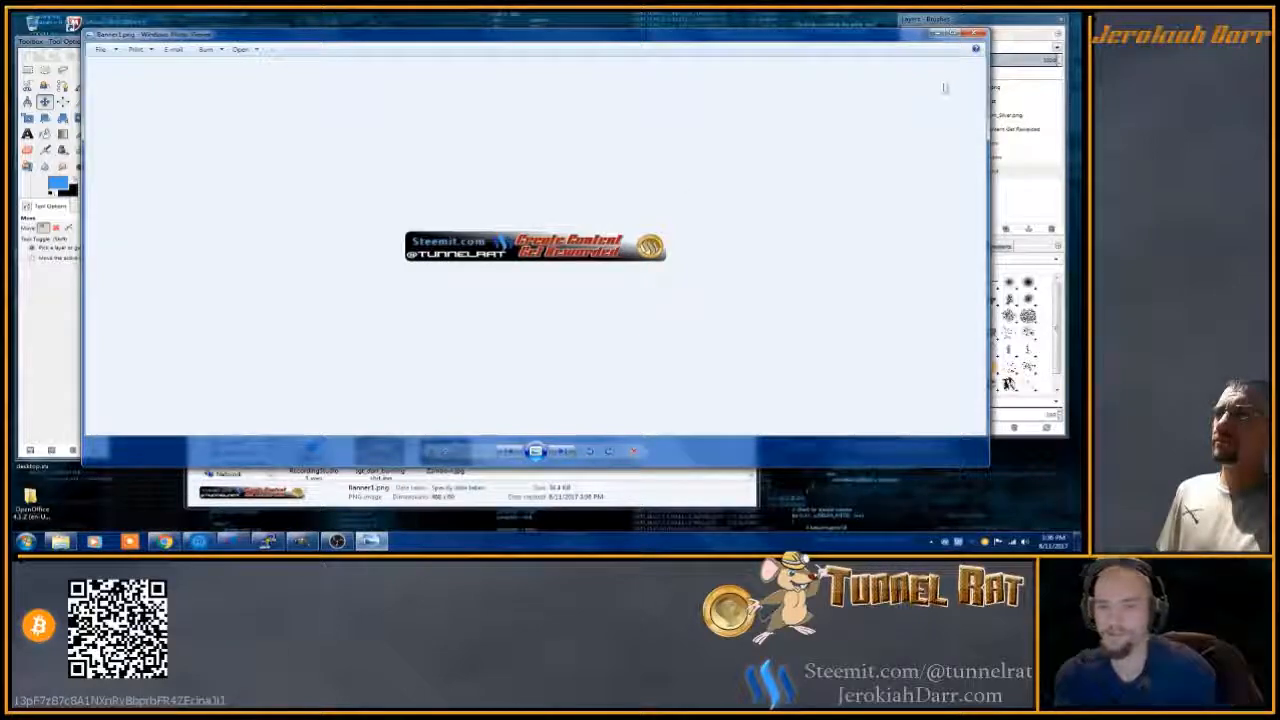
pyautogui.click(975, 35)
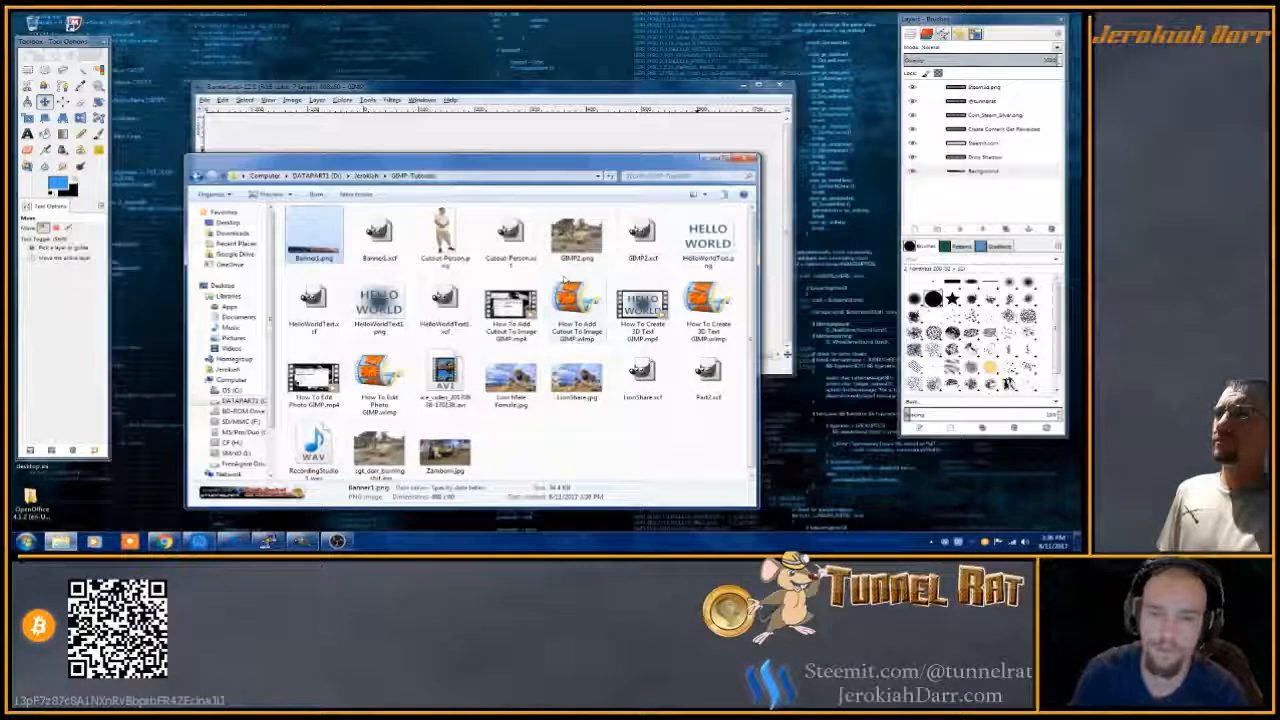
pyautogui.click(531, 95)
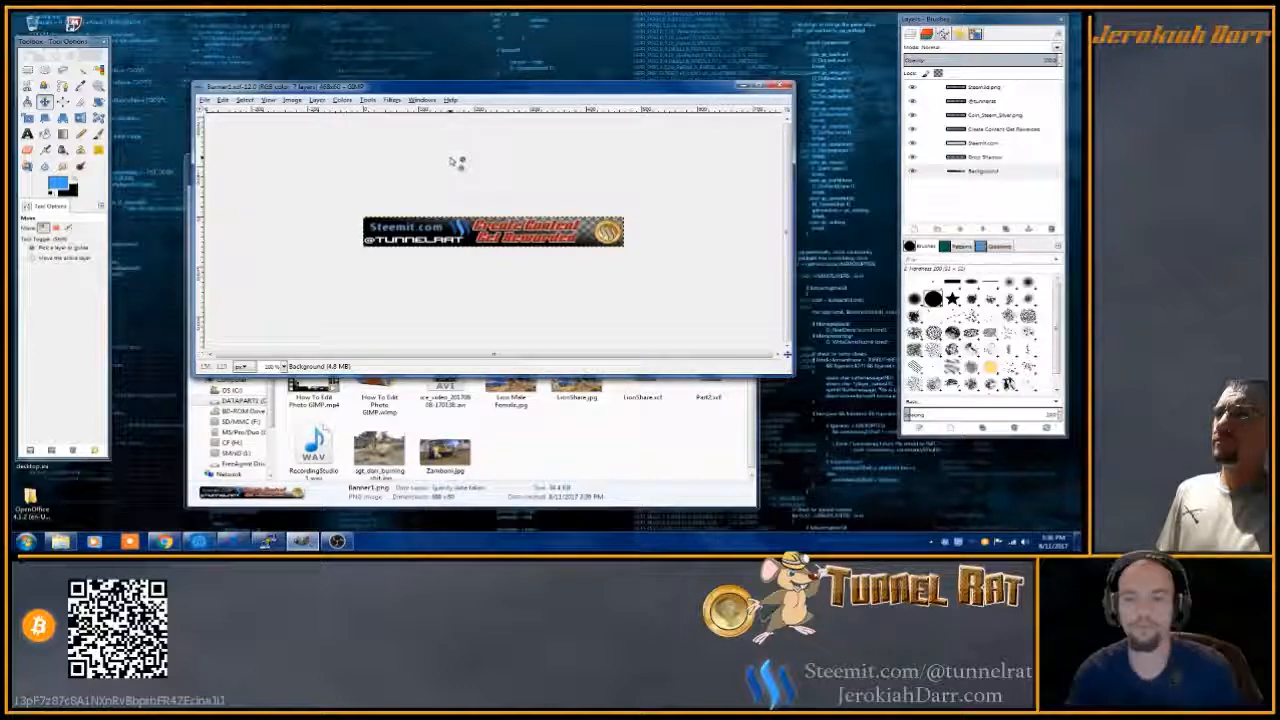